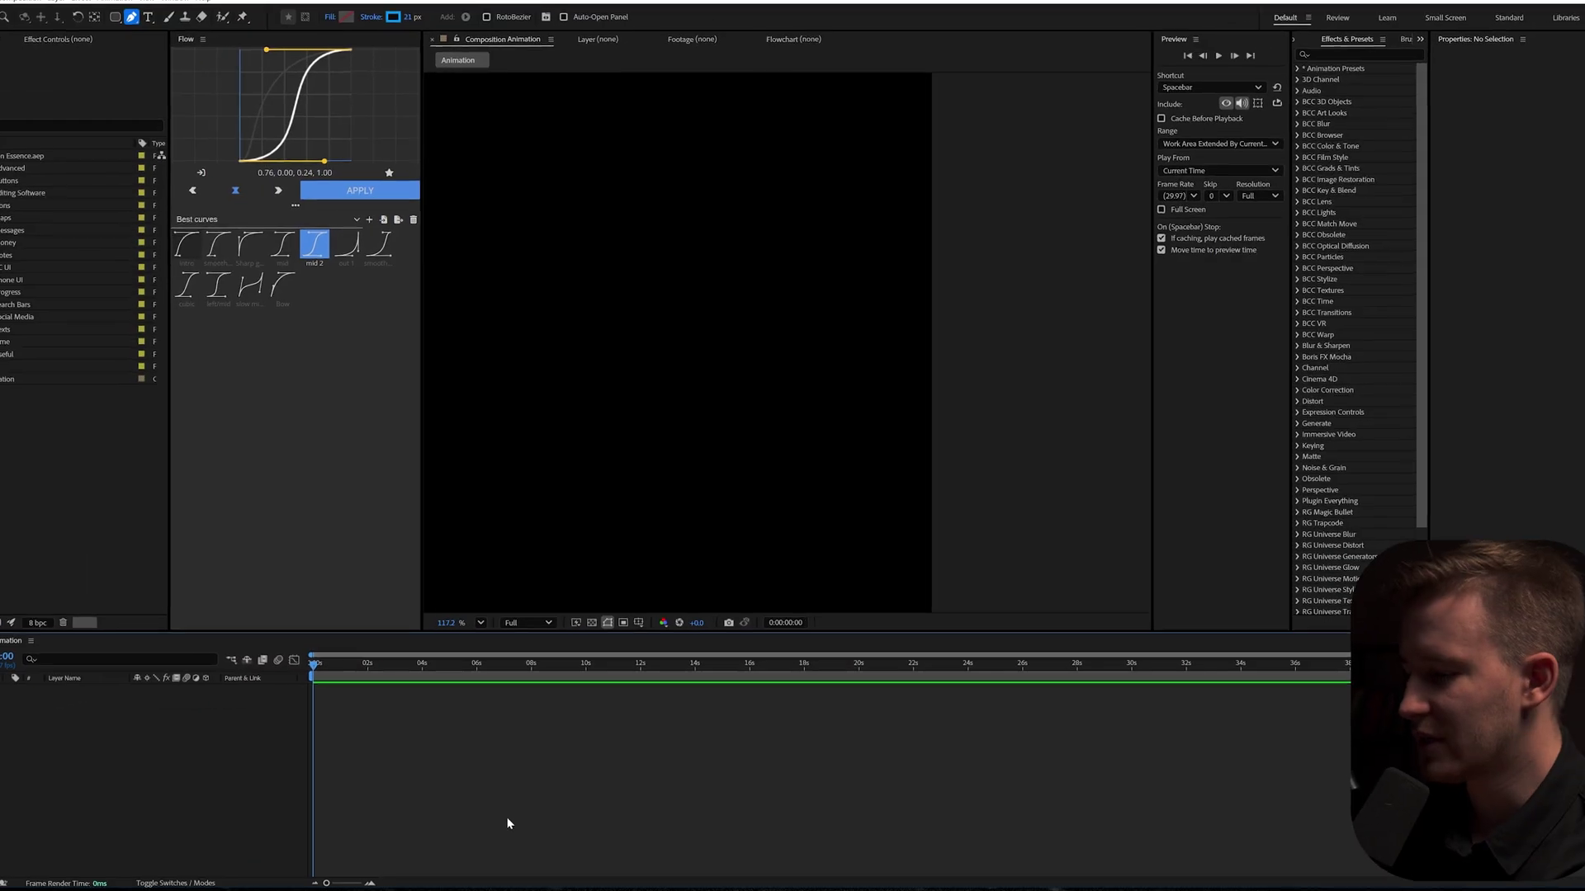
pyautogui.hotkey('ctrl', 'n')
pyautogui.press('Escape')
pyautogui.press('v')
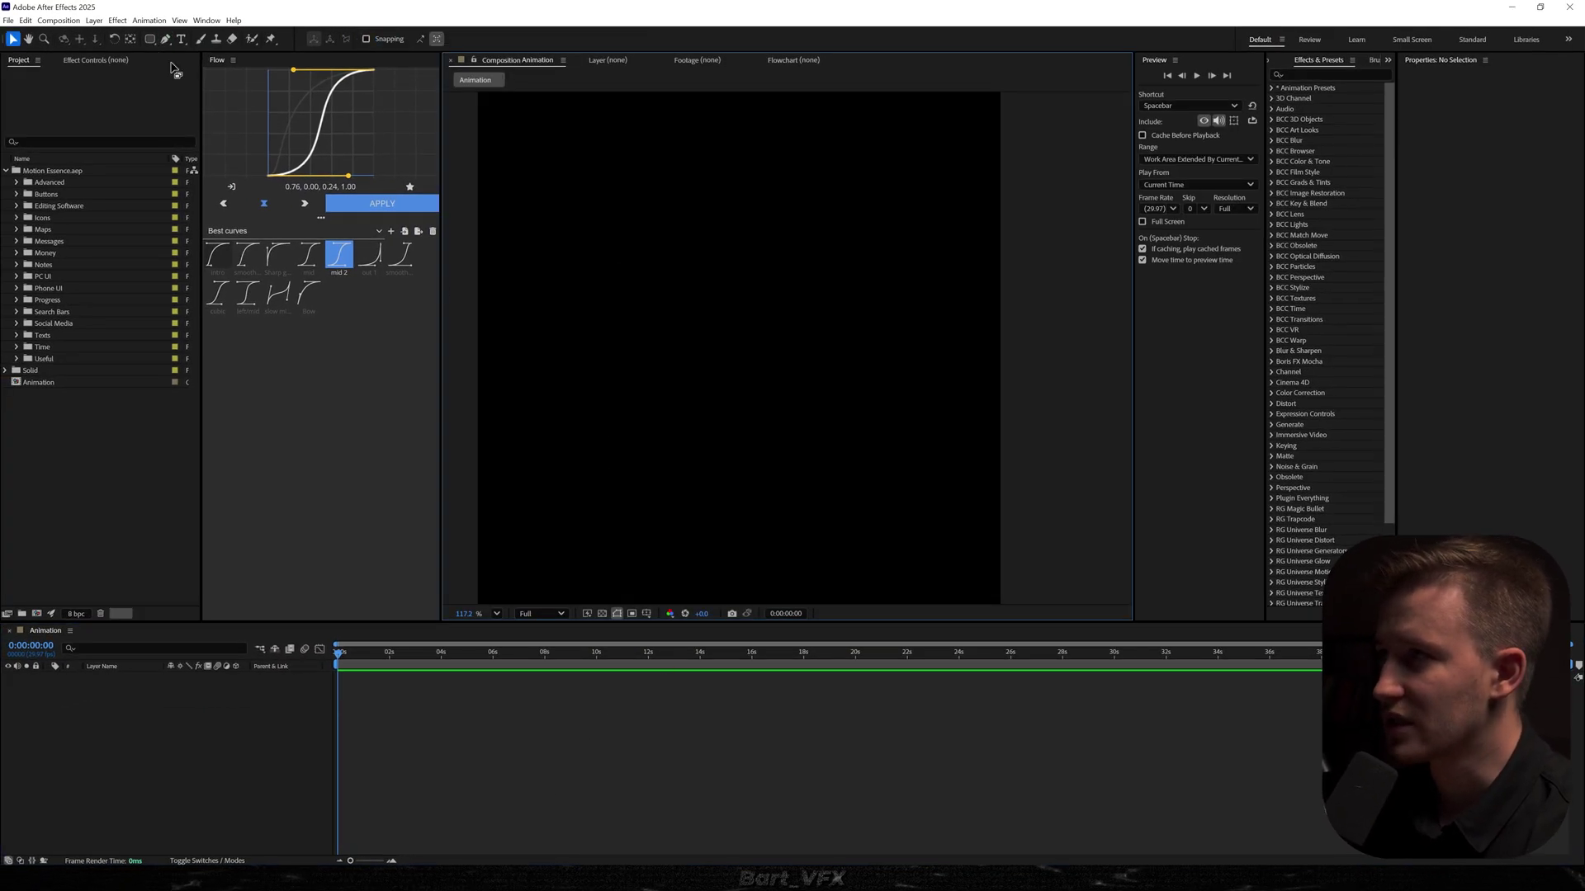
# - Draw a straight horizontal line across the composition with the Pen tool
pyautogui.click(165, 38)
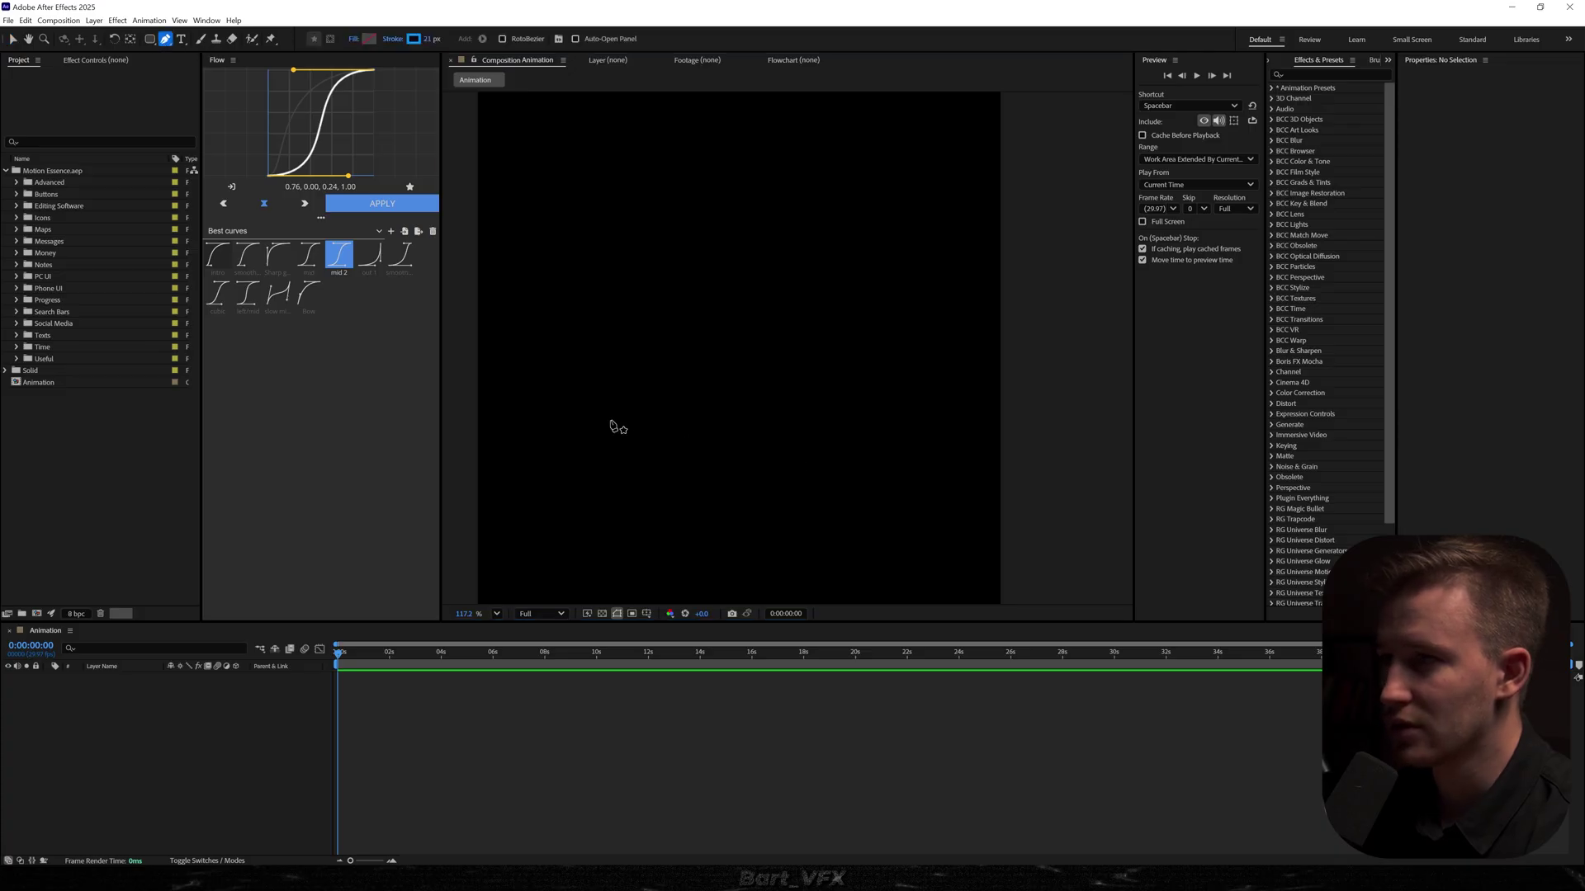
pyautogui.click(557, 421)
pyautogui.click(911, 420)
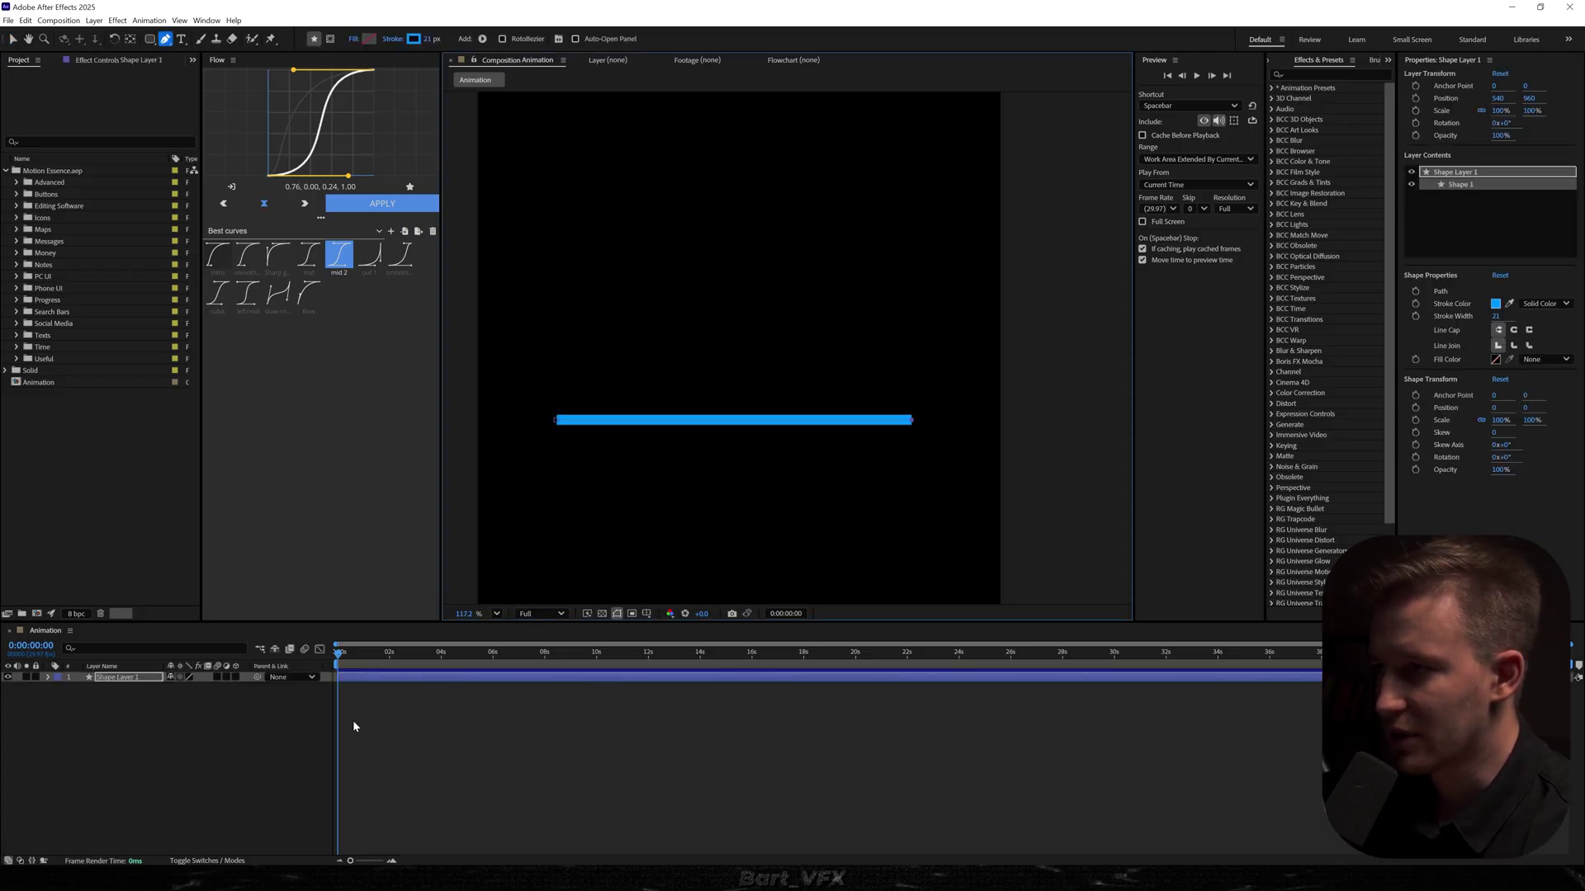
pyautogui.click(138, 679)
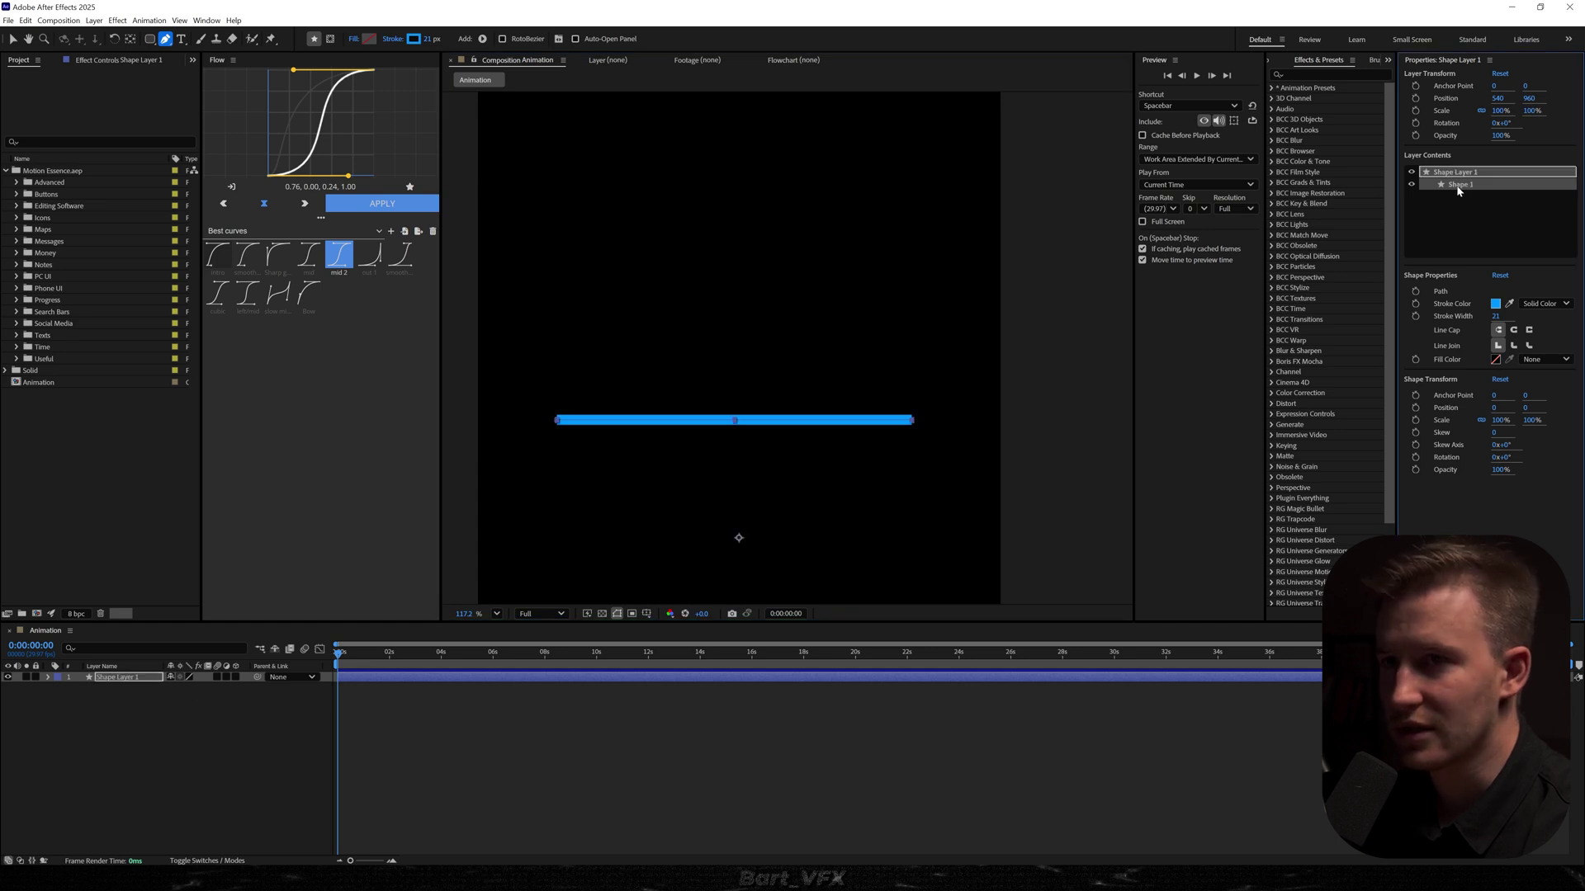
# - Duplicate the line's shape and pull the copy in to a short segment starting slightly left of the original line
pyautogui.hotkey('ctrl', 'd')
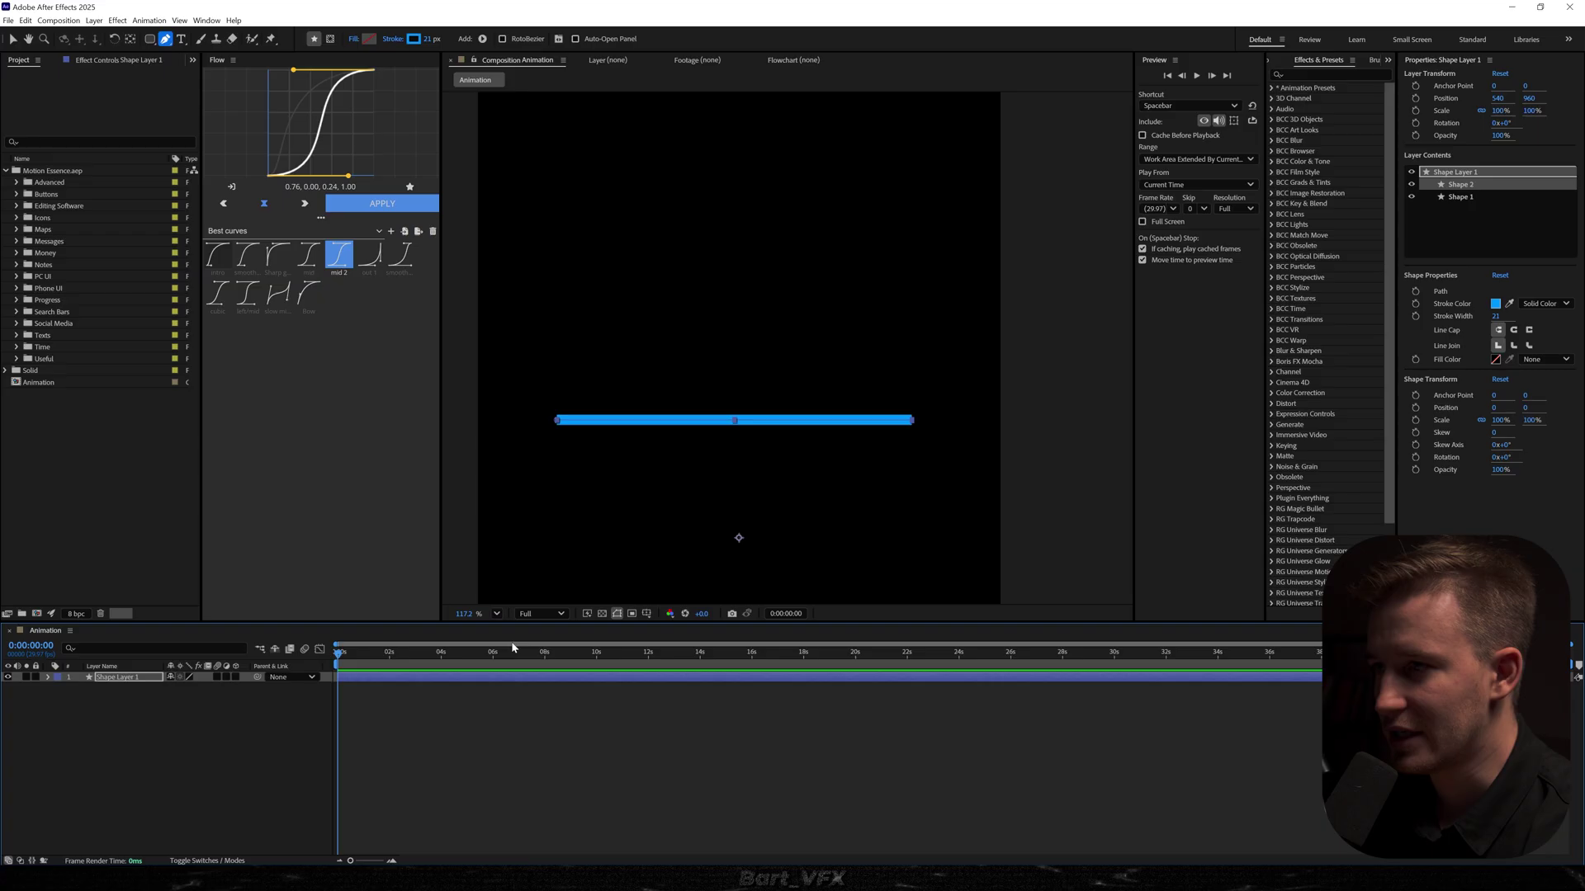
pyautogui.press('v')
pyautogui.click(908, 419)
pyautogui.press('g')
pyautogui.moveTo(911, 420); pyautogui.dragTo(642, 421)
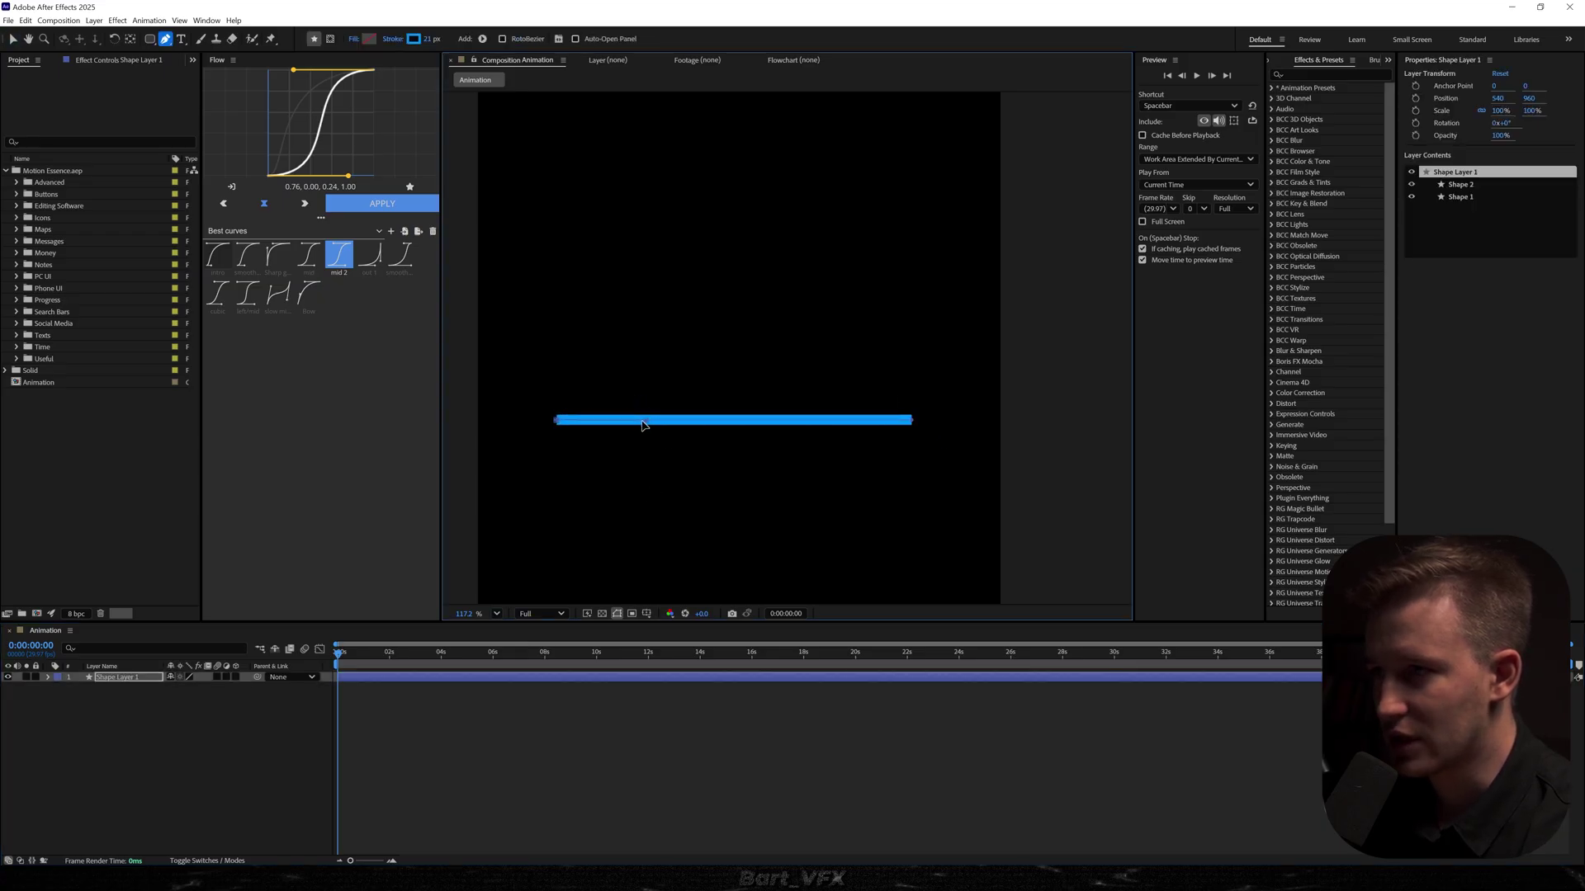
pyautogui.click(541, 421)
pyautogui.press('v')
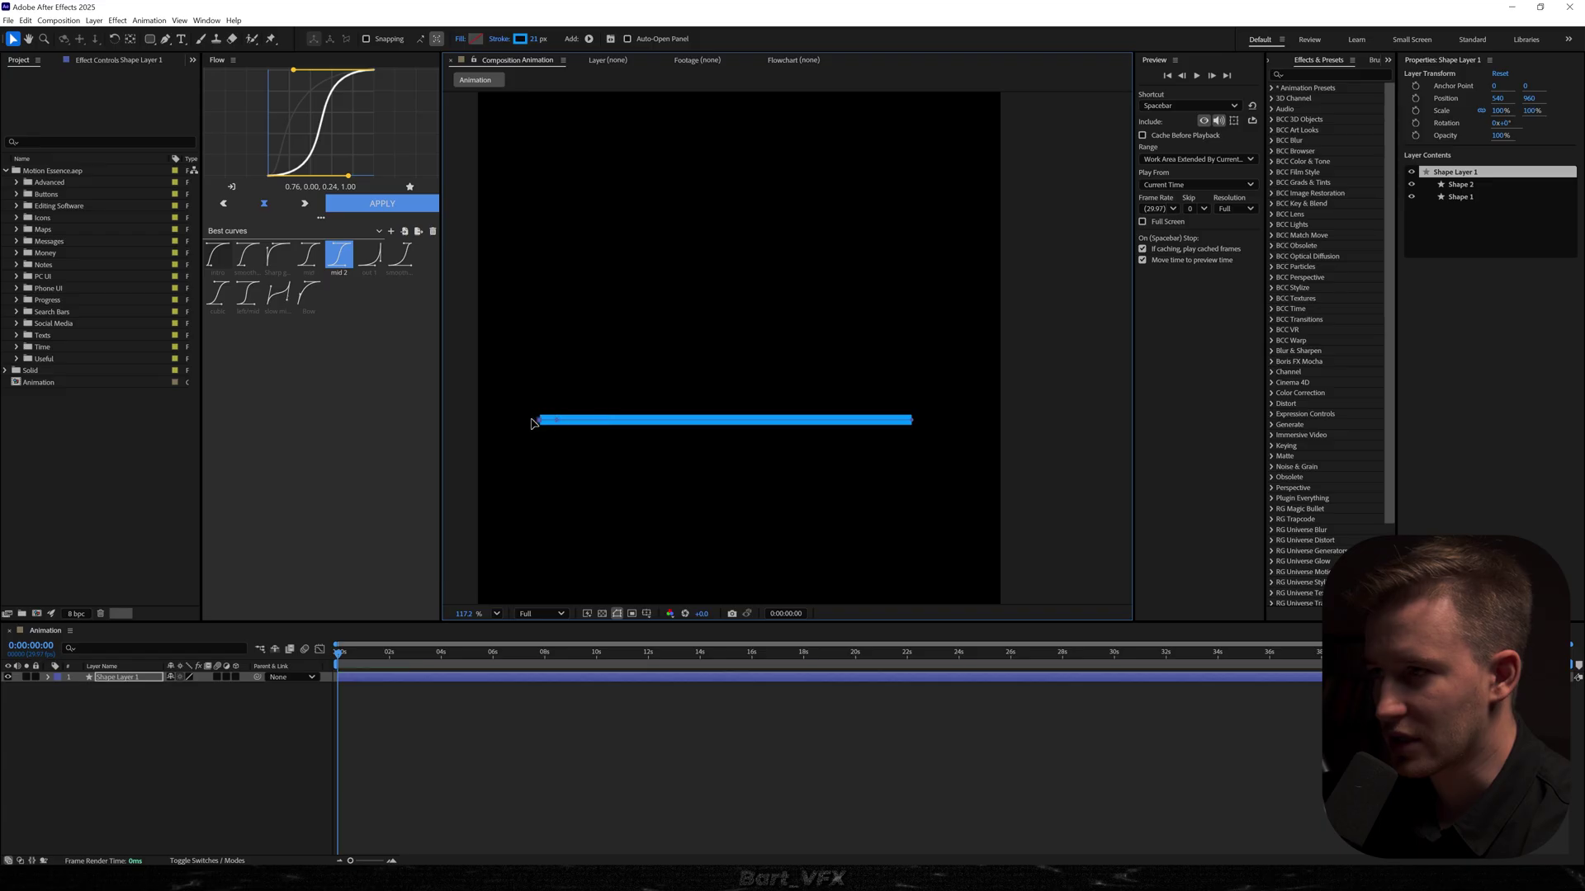
pyautogui.click(609, 420)
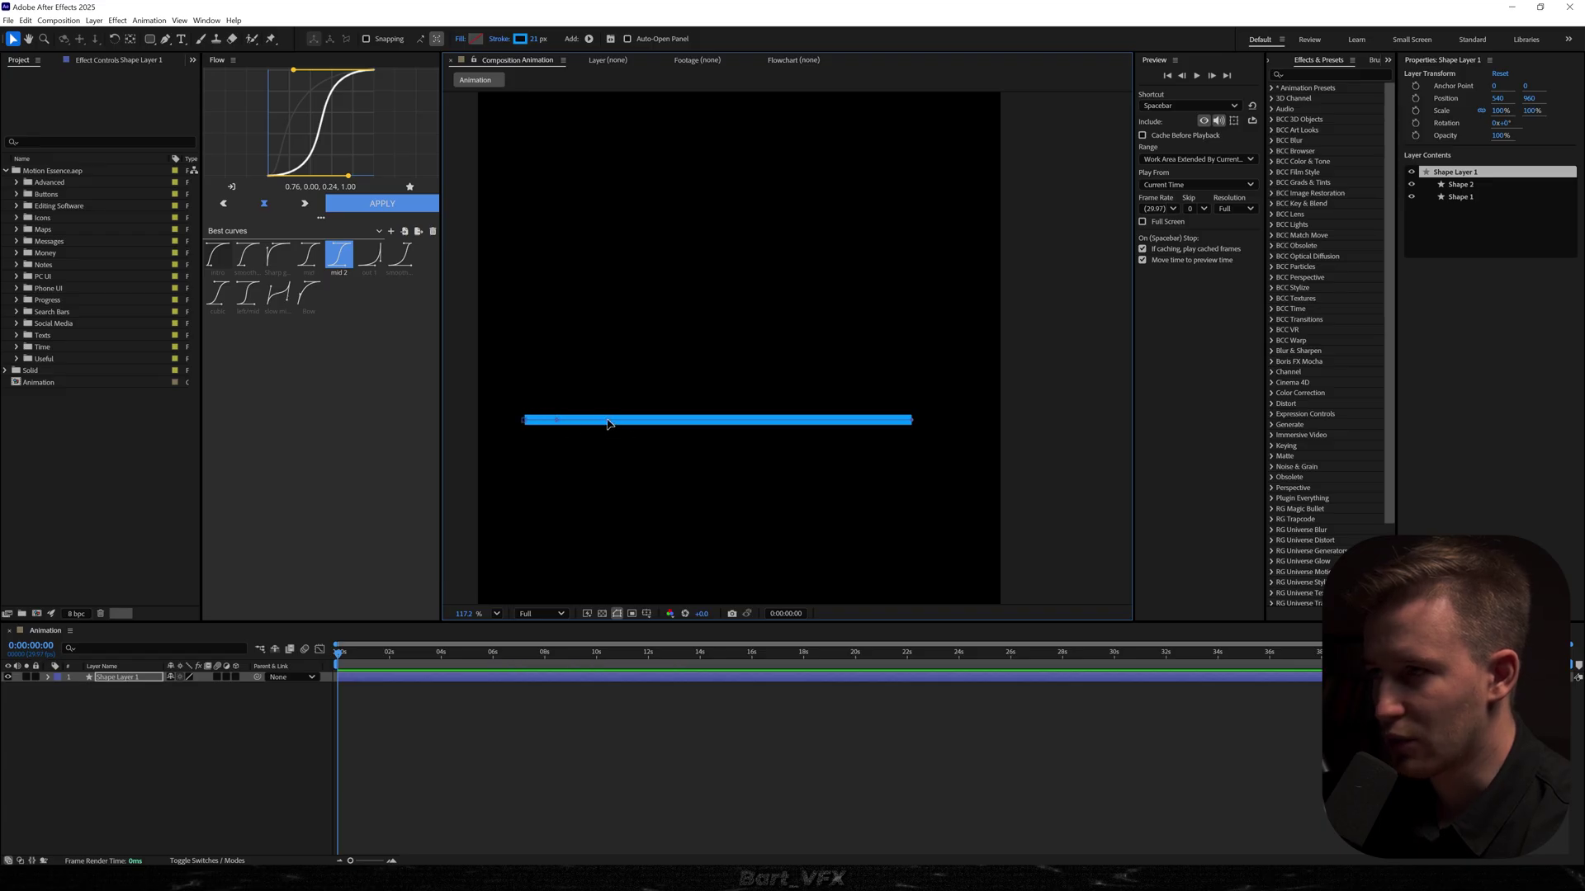
# - Extend the short segment with the Pen tool into a wavy curve rising above the right part of the baseline
pyautogui.press('g')
pyautogui.moveTo(637, 380); pyautogui.dragTo(658, 383)
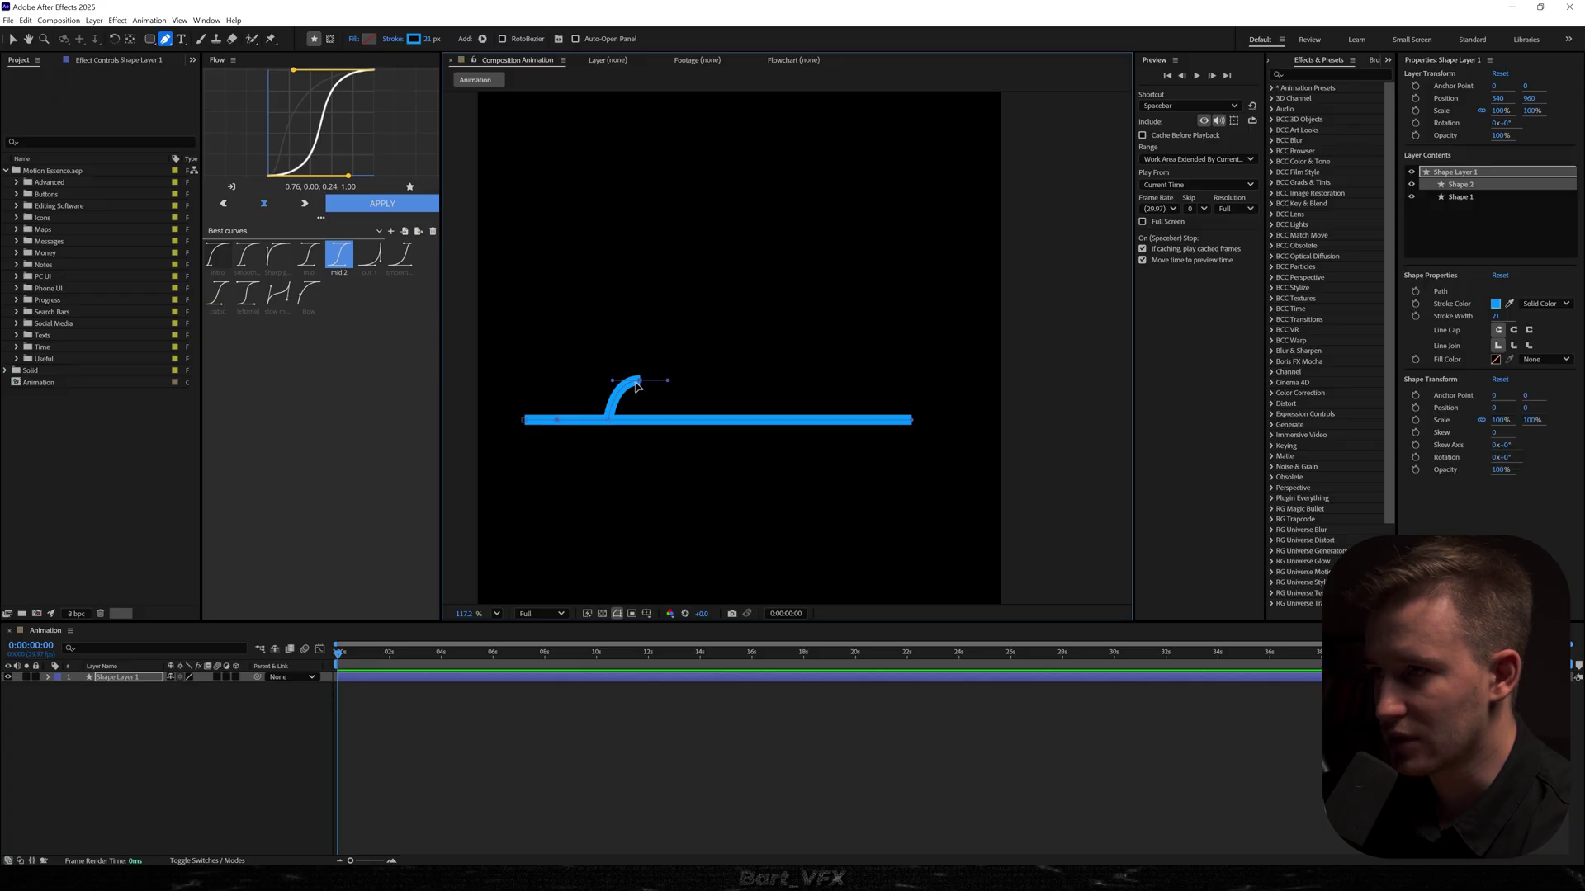
pyautogui.moveTo(639, 381); pyautogui.dragTo(695, 429)
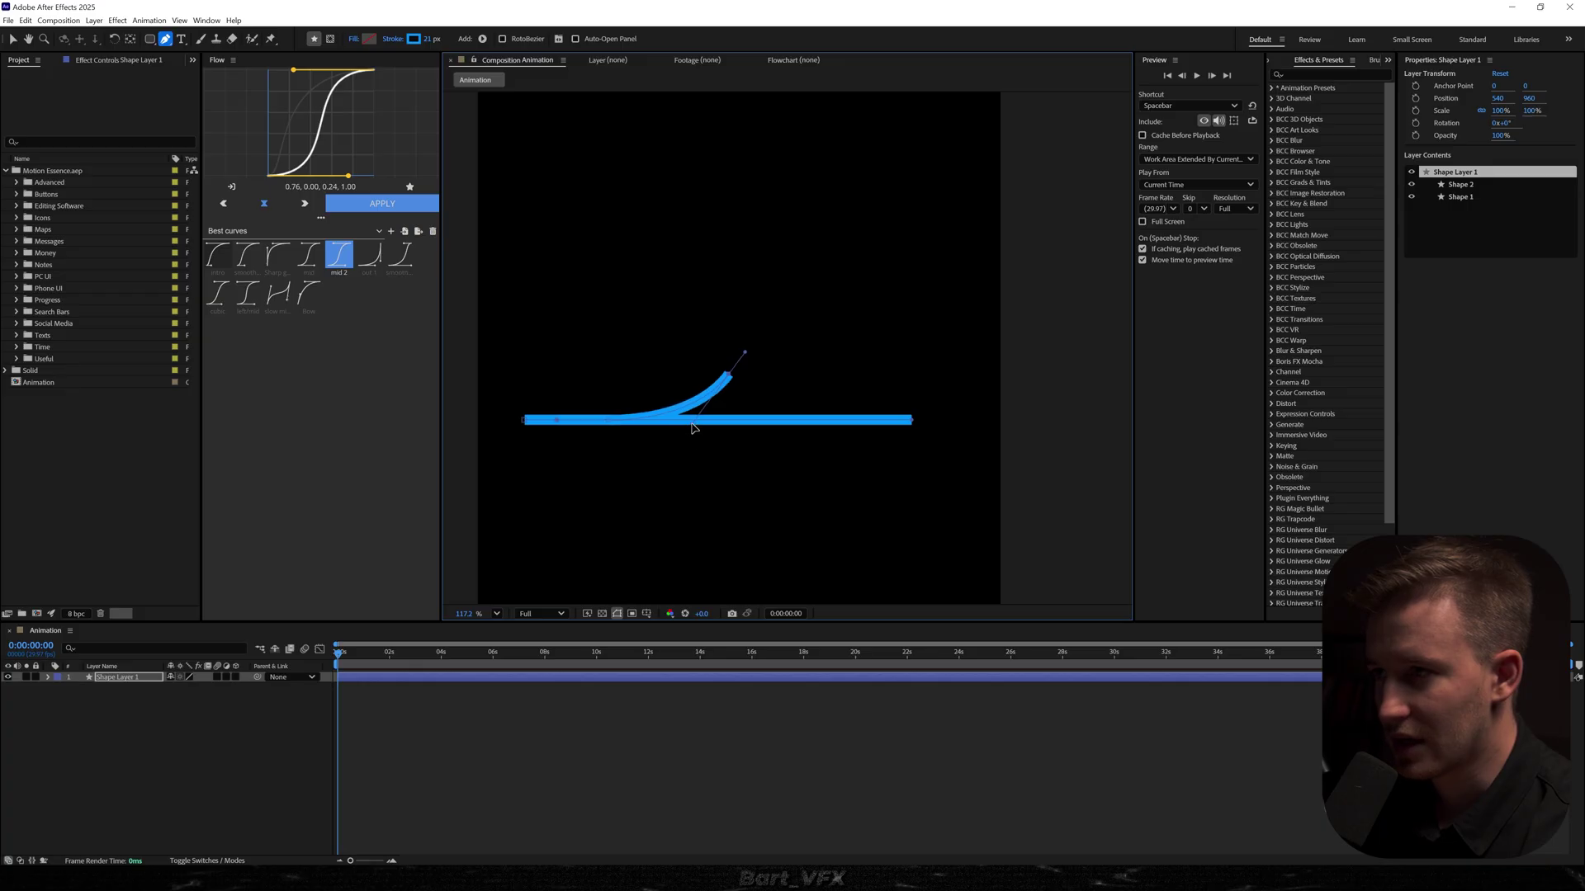
pyautogui.moveTo(789, 313); pyautogui.dragTo(823, 311)
pyautogui.click(846, 258)
pyautogui.moveTo(854, 251); pyautogui.dragTo(891, 244)
# - Delete the surplus point near the curve's upper end and lengthen the end point's handle for a smooth rise
pyautogui.press('v')
pyautogui.scroll(3, 893, 248)
pyautogui.moveTo(753, 256); pyautogui.dragTo(812, 329)
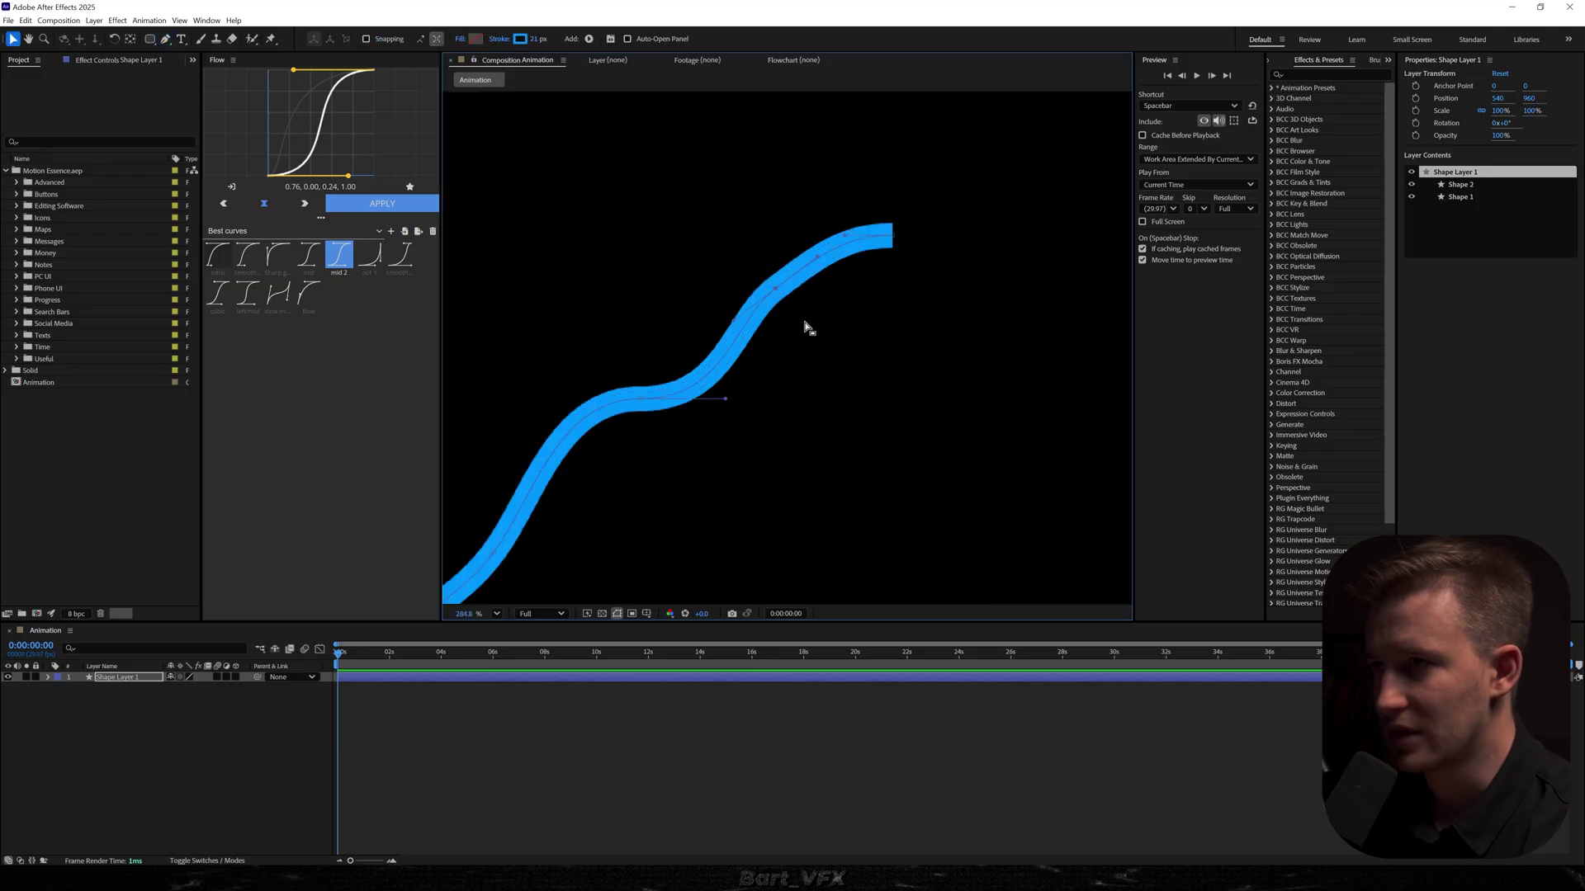
pyautogui.press('Delete')
pyautogui.click(889, 236)
pyautogui.moveTo(840, 235); pyautogui.dragTo(732, 239)
pyautogui.scroll(-3, 729, 396)
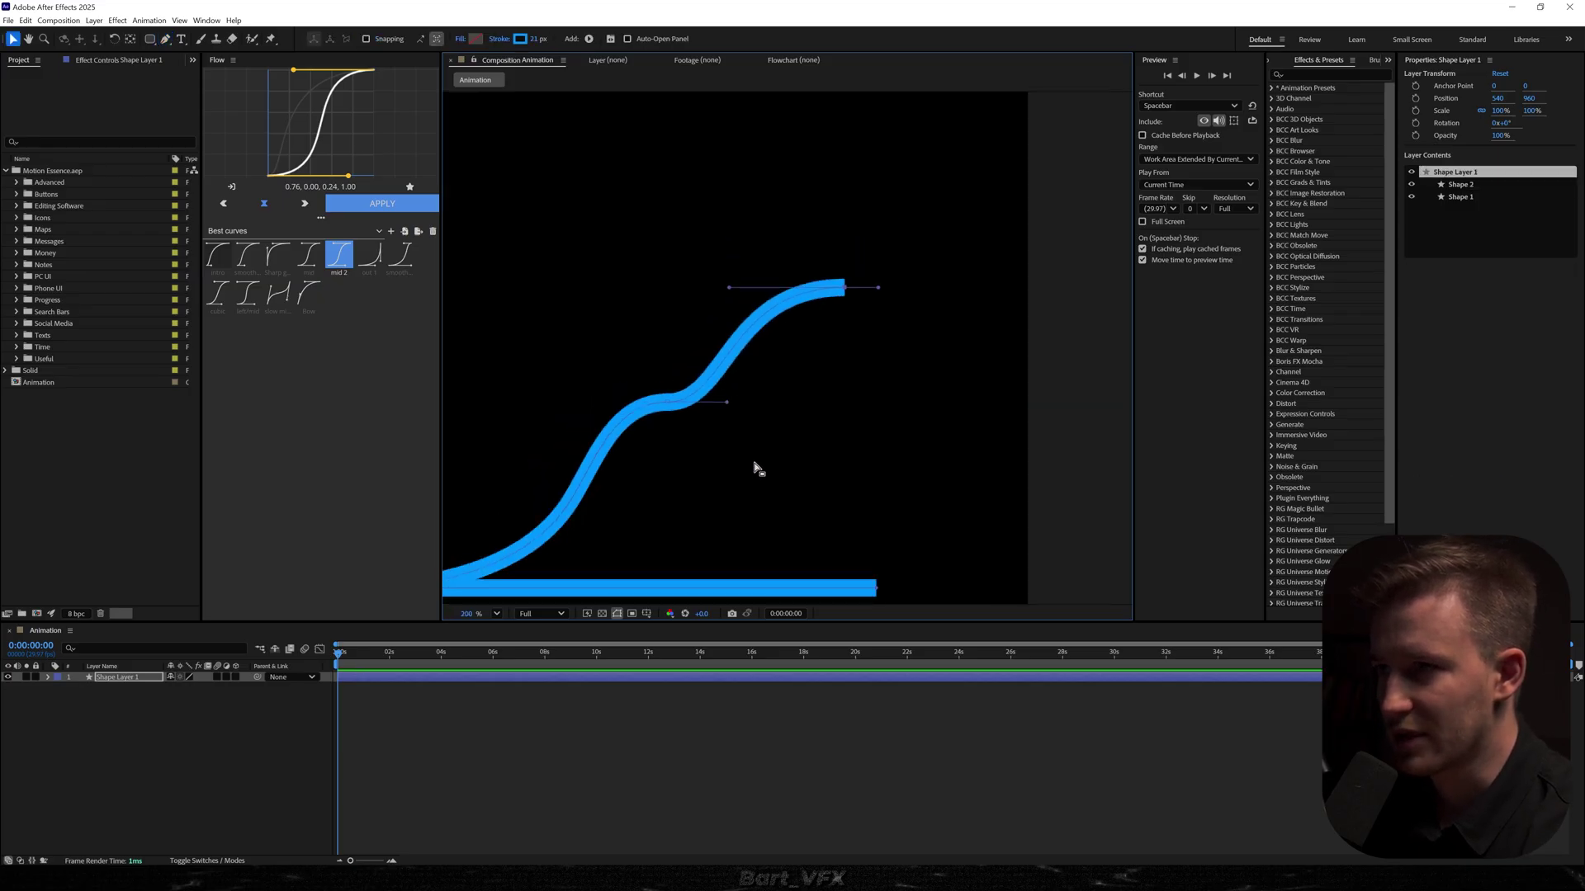
# - Center the shape layer's anchor point in its artwork and center the layer in the composition
pyautogui.click(488, 679)
pyautogui.hotkey('ctrl', 'alt', 'Home')
pyautogui.hotkey('ctrl', 'Home')
# - Tilt the handle of the curve's middle point so the flat section slopes gently upward
pyautogui.scroll(4, 749, 384)
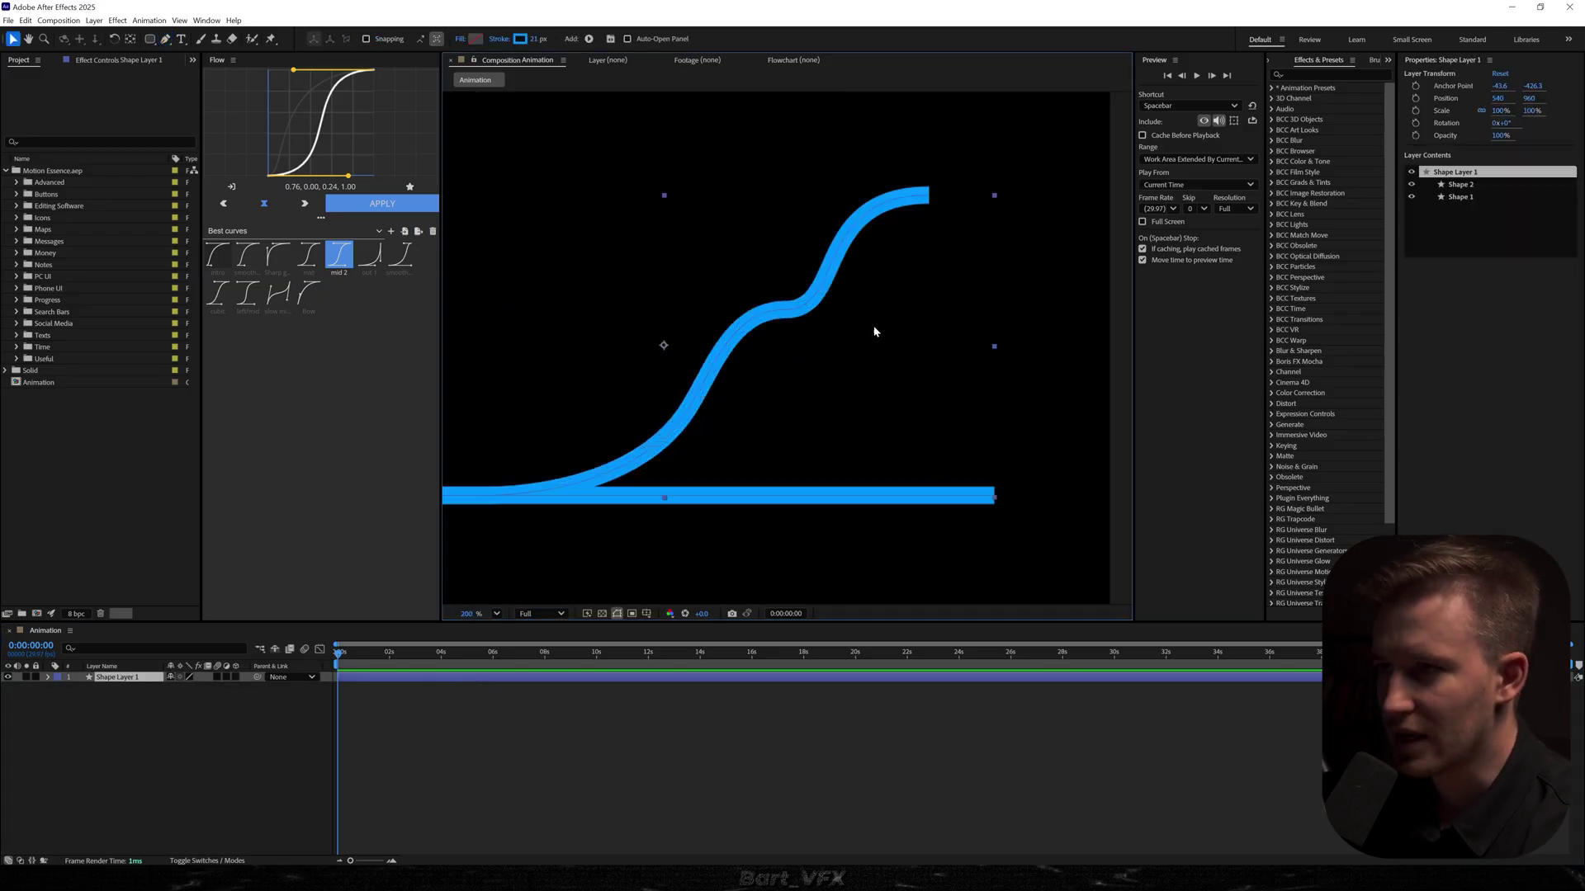
pyautogui.press('g')
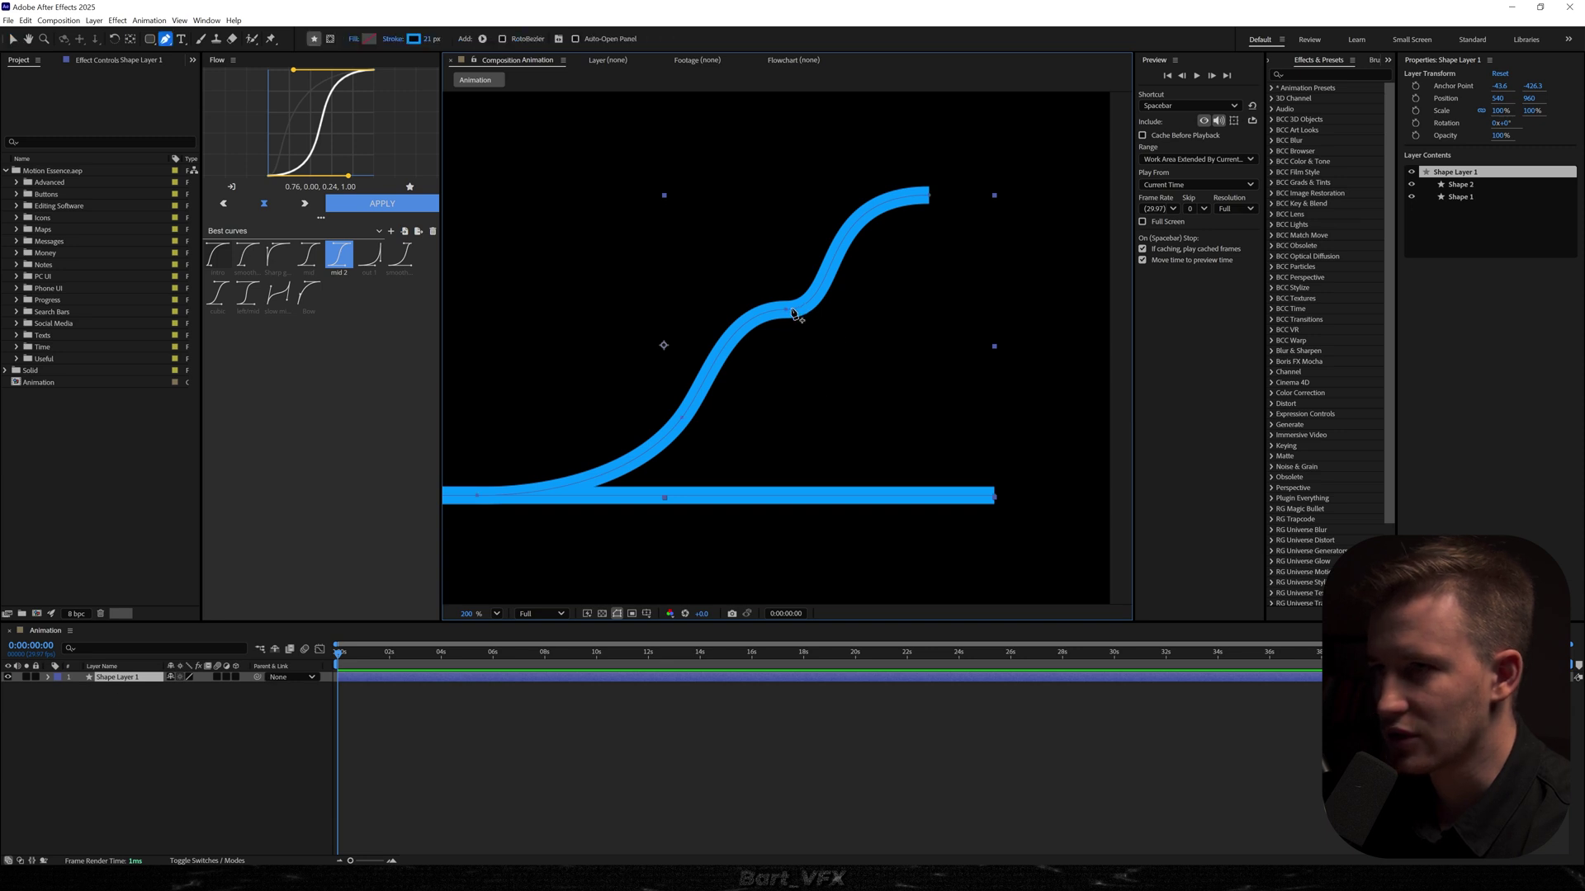
pyautogui.click(784, 310)
pyautogui.moveTo(727, 310); pyautogui.dragTo(724, 333)
pyautogui.press('F2')
# - Draw a straight vertical line in the same shape layer from the baseline up to the curve's upper end
pyautogui.moveTo(881, 294); pyautogui.dragTo(713, 253)
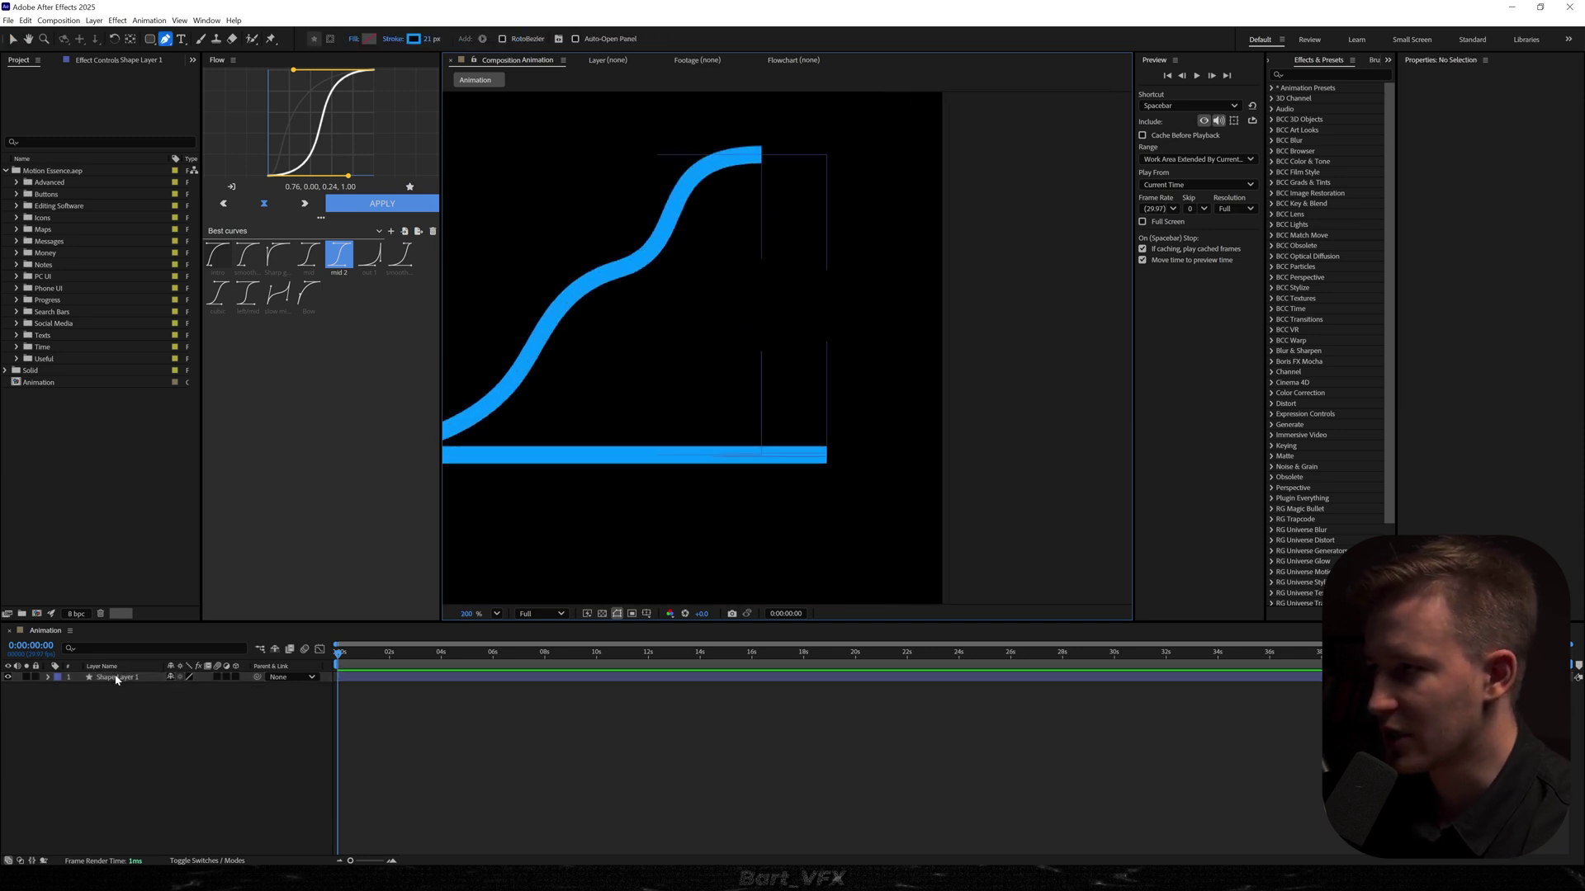
pyautogui.click(116, 677)
pyautogui.click(755, 404)
pyautogui.moveTo(755, 404); pyautogui.dragTo(757, 455)
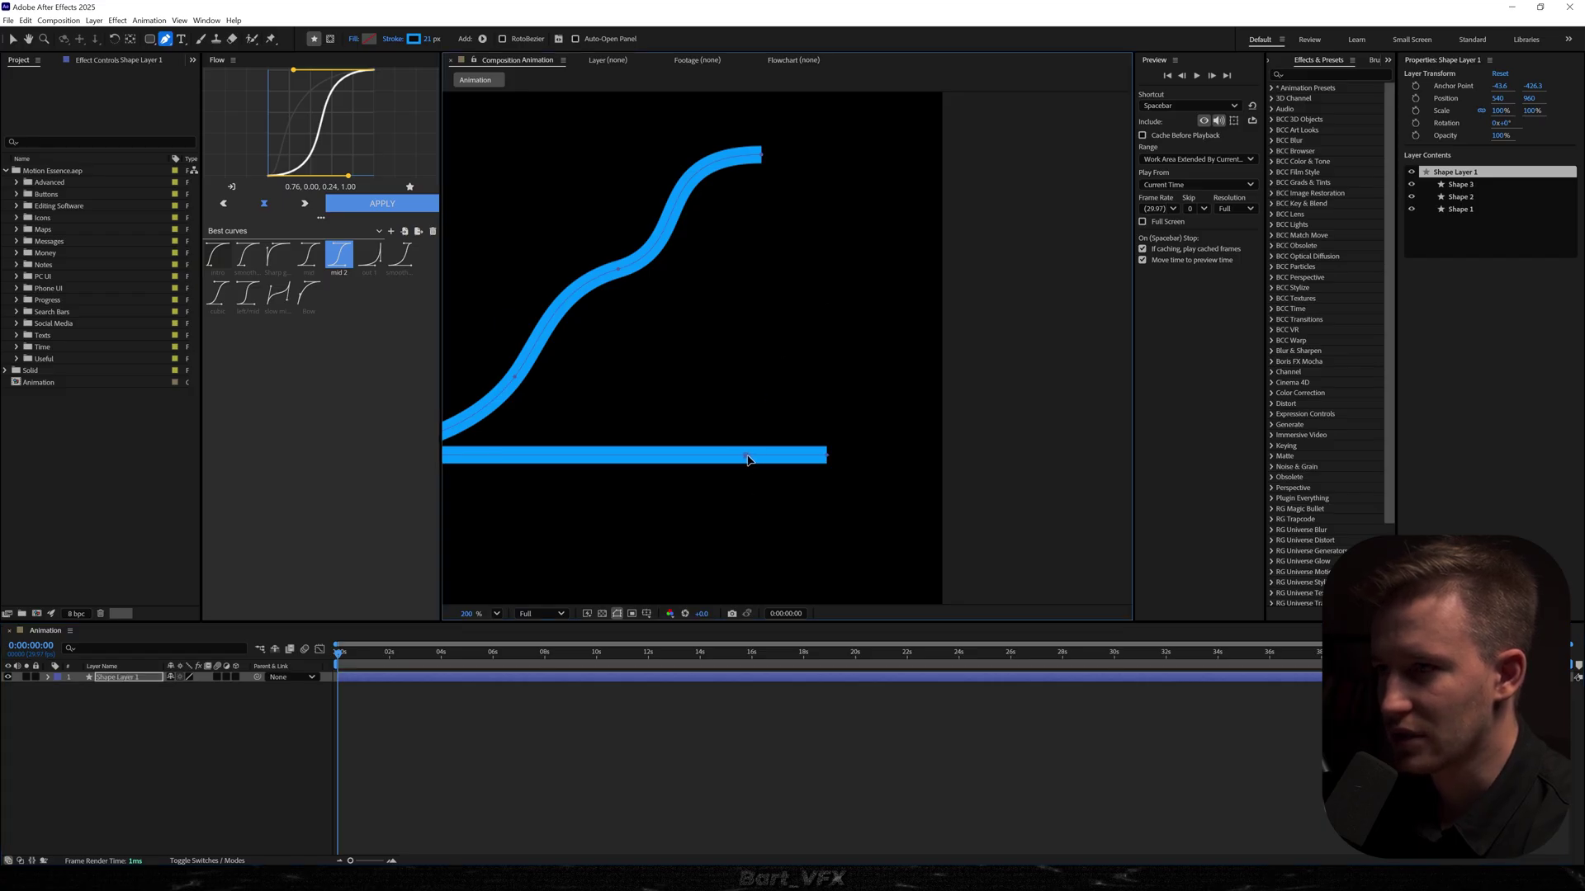
pyautogui.keyDown('shift'); pyautogui.click(765, 187); pyautogui.keyUp('shift')
pyautogui.moveTo(751, 179); pyautogui.dragTo(751, 154)
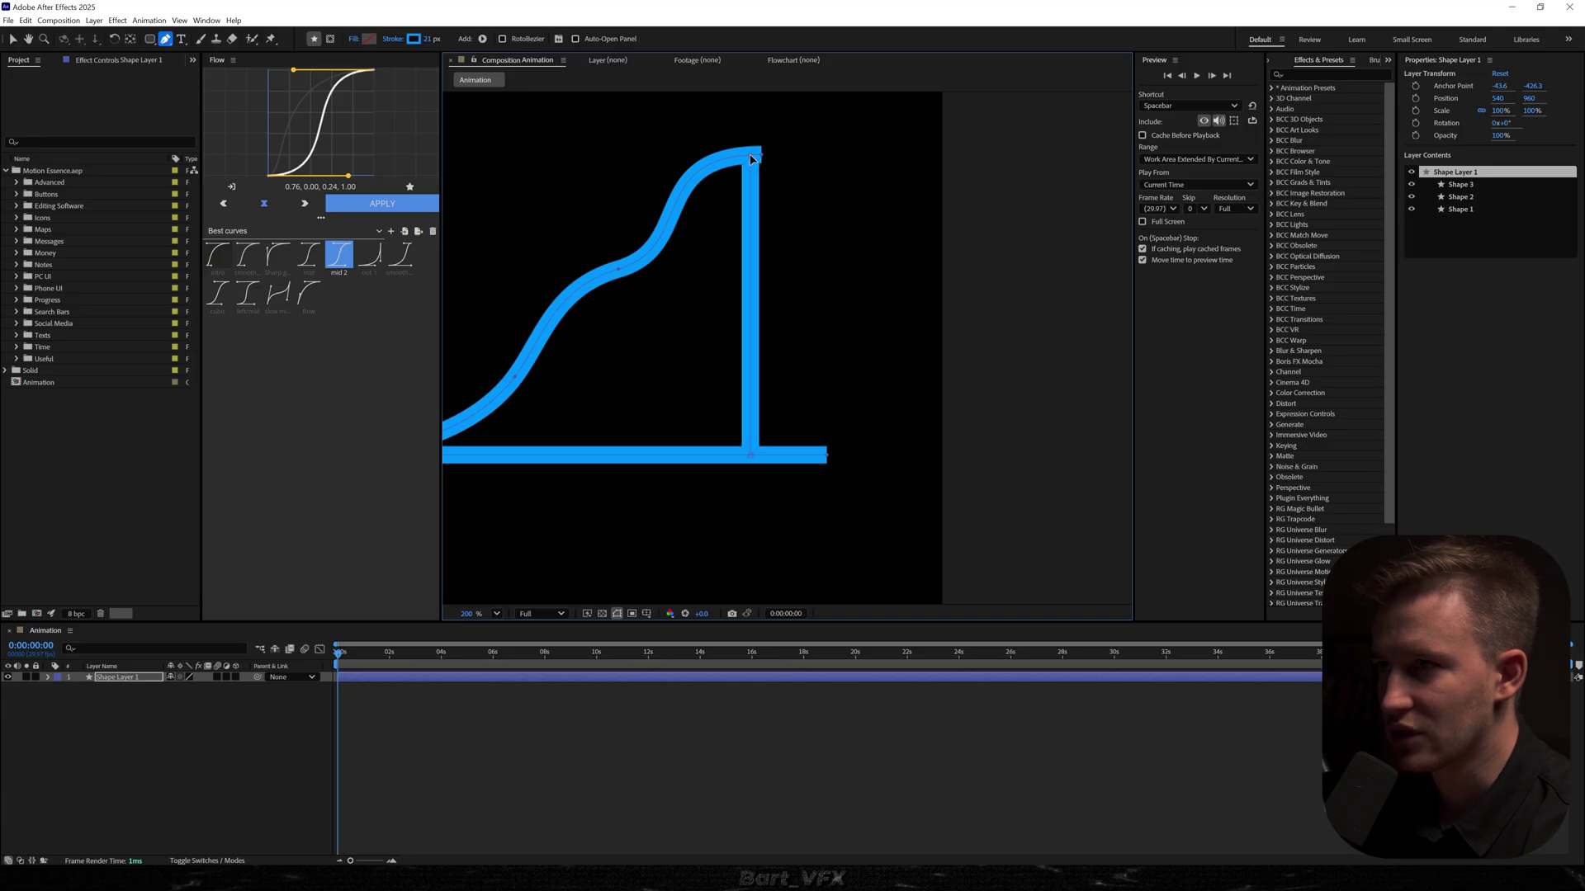
pyautogui.scroll(3, 747, 159)
pyautogui.moveTo(707, 326); pyautogui.dragTo(752, 309)
pyautogui.scroll(-3, 775, 338)
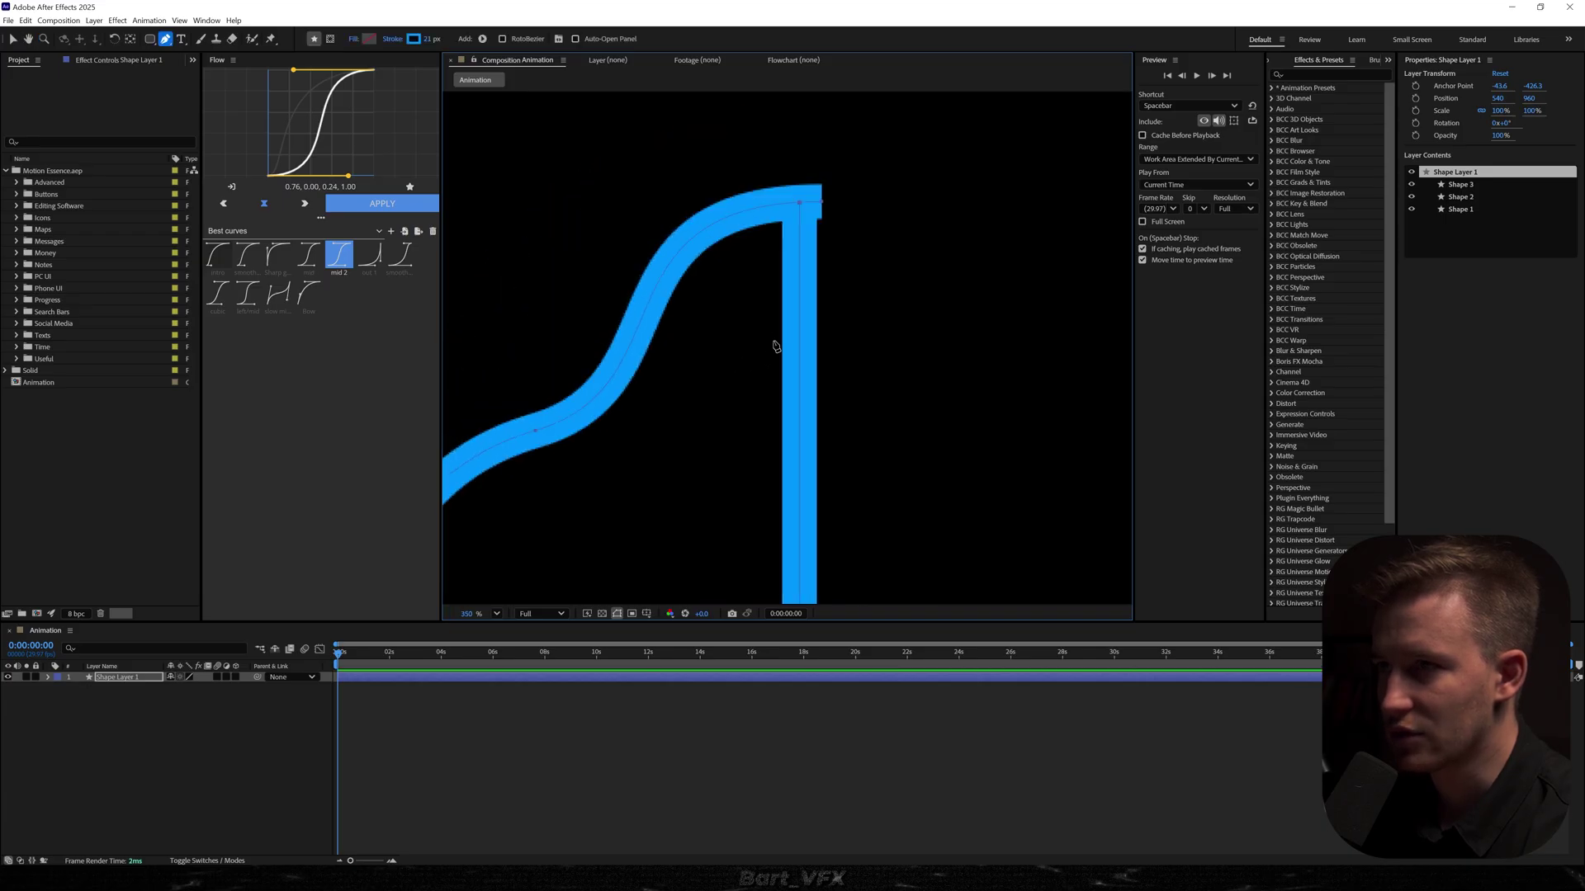
pyautogui.moveTo(732, 400); pyautogui.dragTo(785, 355)
pyautogui.scroll(-1, 805, 347)
# - Rename the shape layer to Lines
pyautogui.click(132, 678)
pyautogui.press('Return')
pyautogui.write('L')
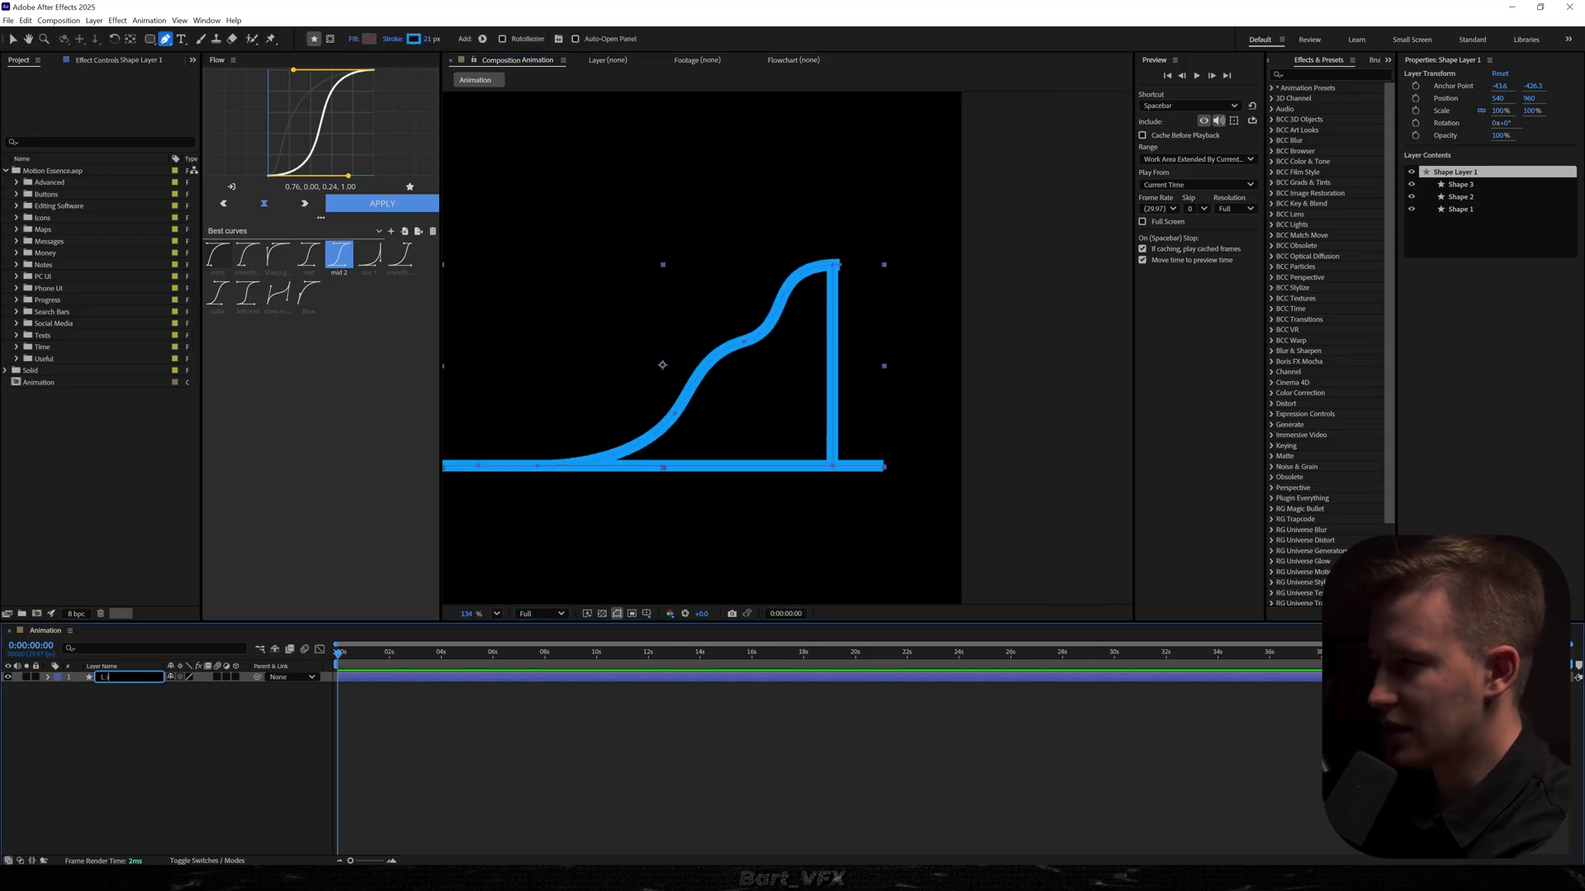
pyautogui.write('ines')
pyautogui.press('Return')
# - Draw a circle about 49 px across with the Ellipse tool on a new shape layer above the curve
pyautogui.scroll(-3, 785, 442)
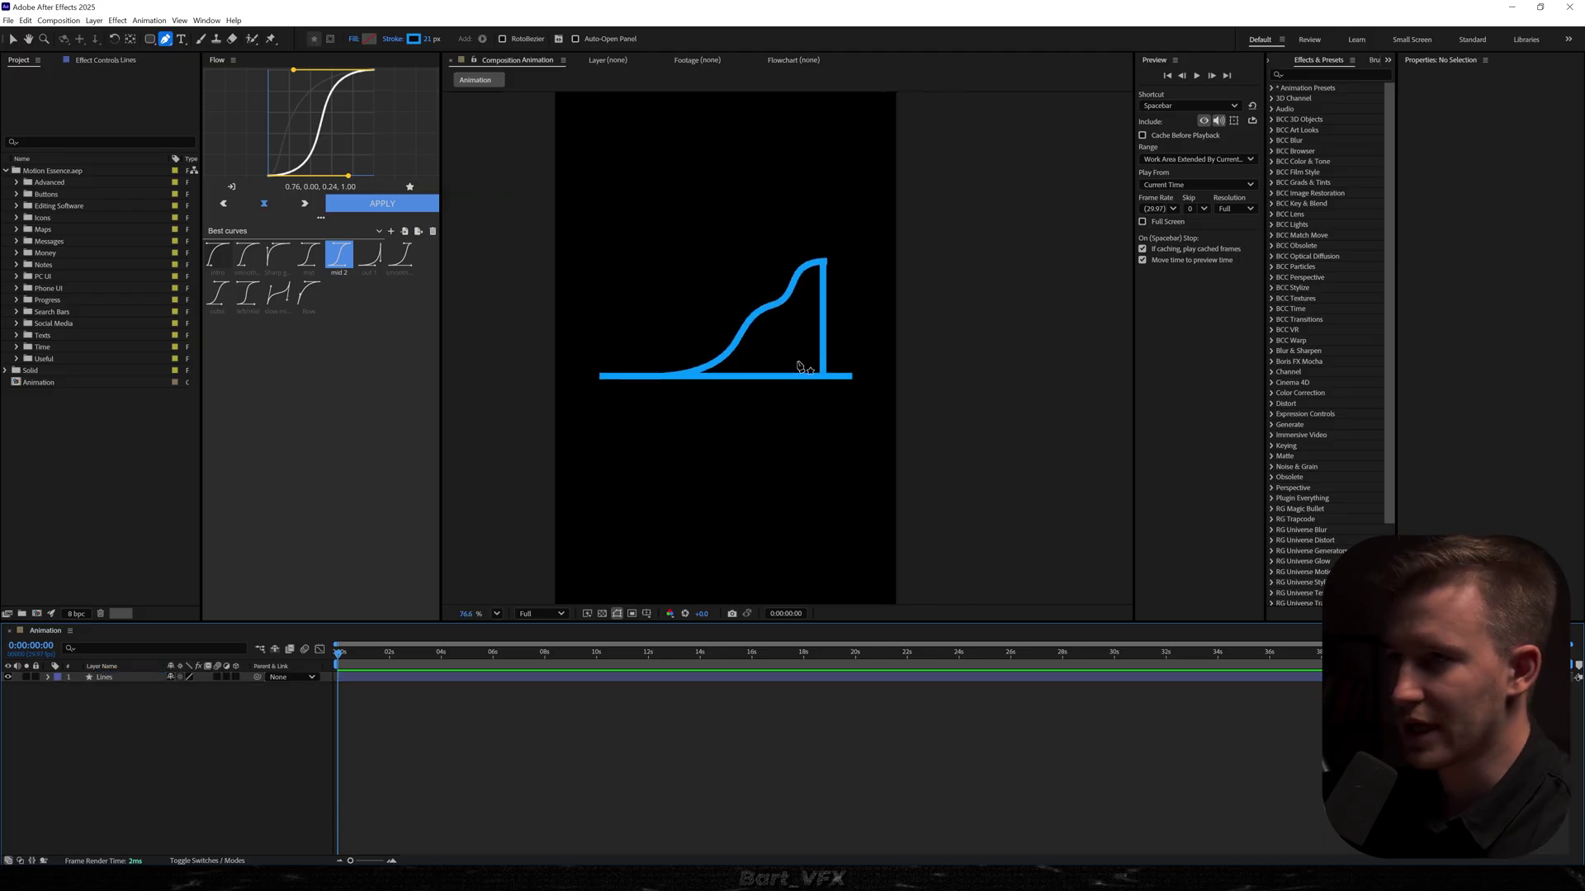
pyautogui.scroll(2, 806, 364)
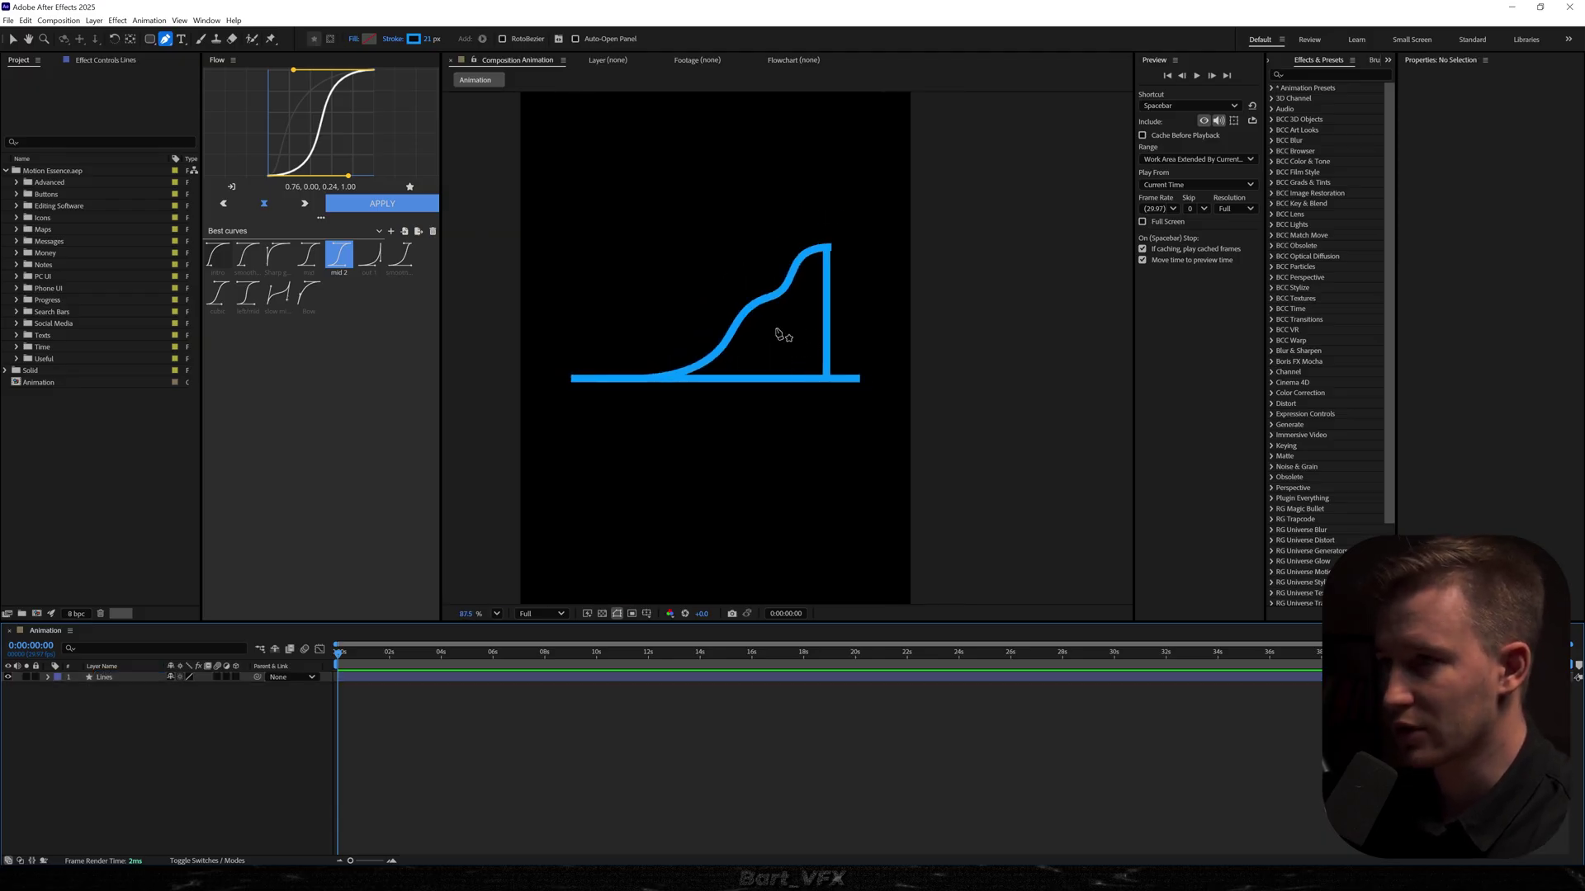
pyautogui.scroll(3, 745, 321)
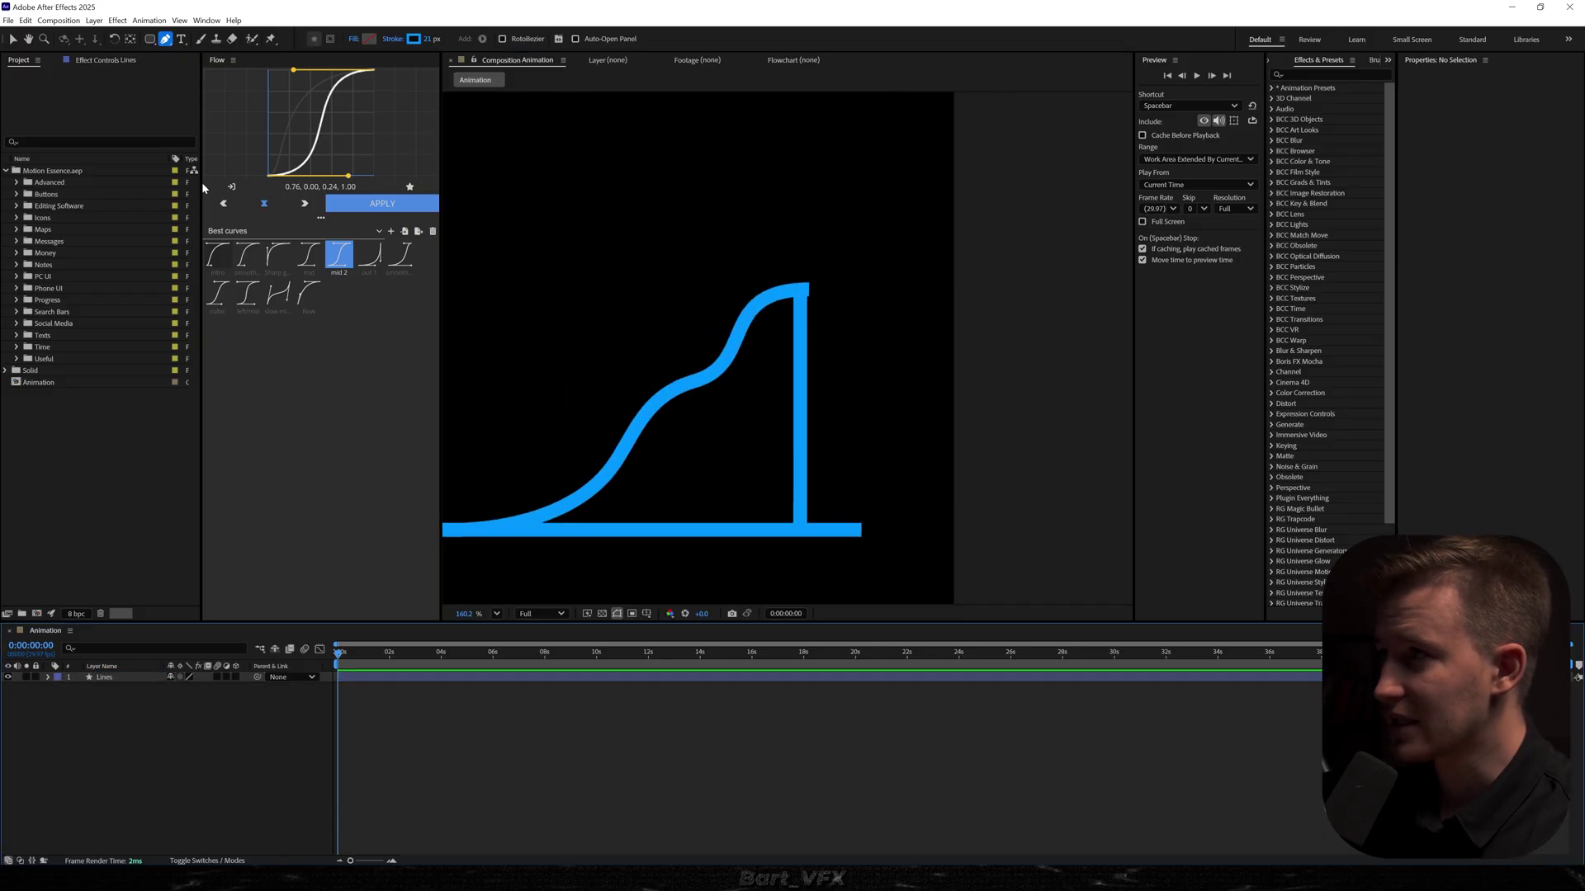
pyautogui.moveTo(151, 39); pyautogui.dragTo(224, 63)
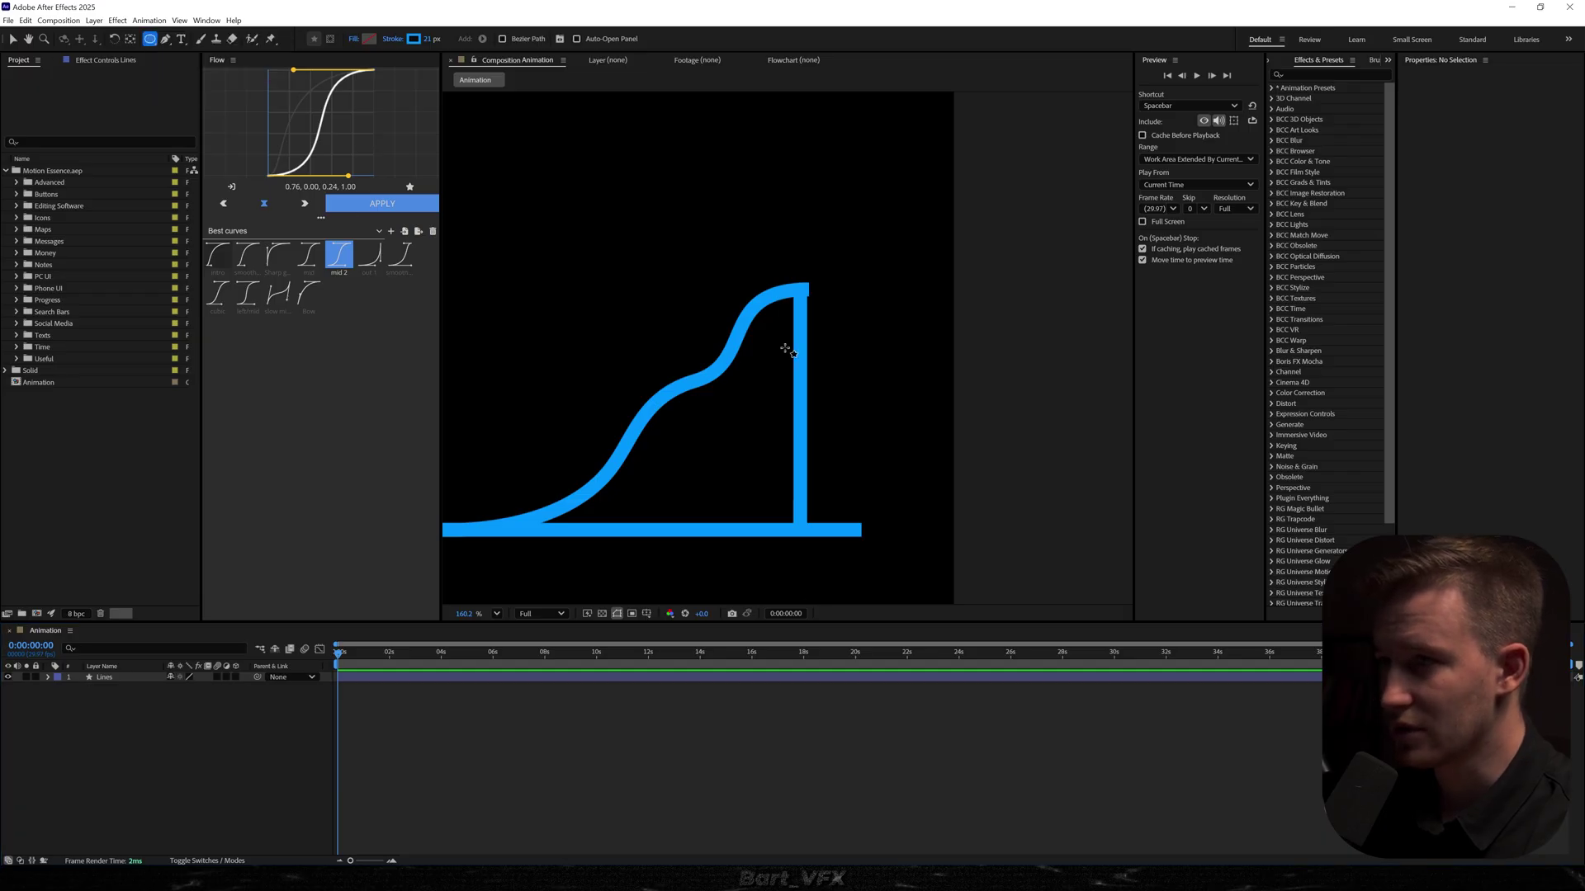
pyautogui.moveTo(633, 330); pyautogui.dragTo(667, 364)
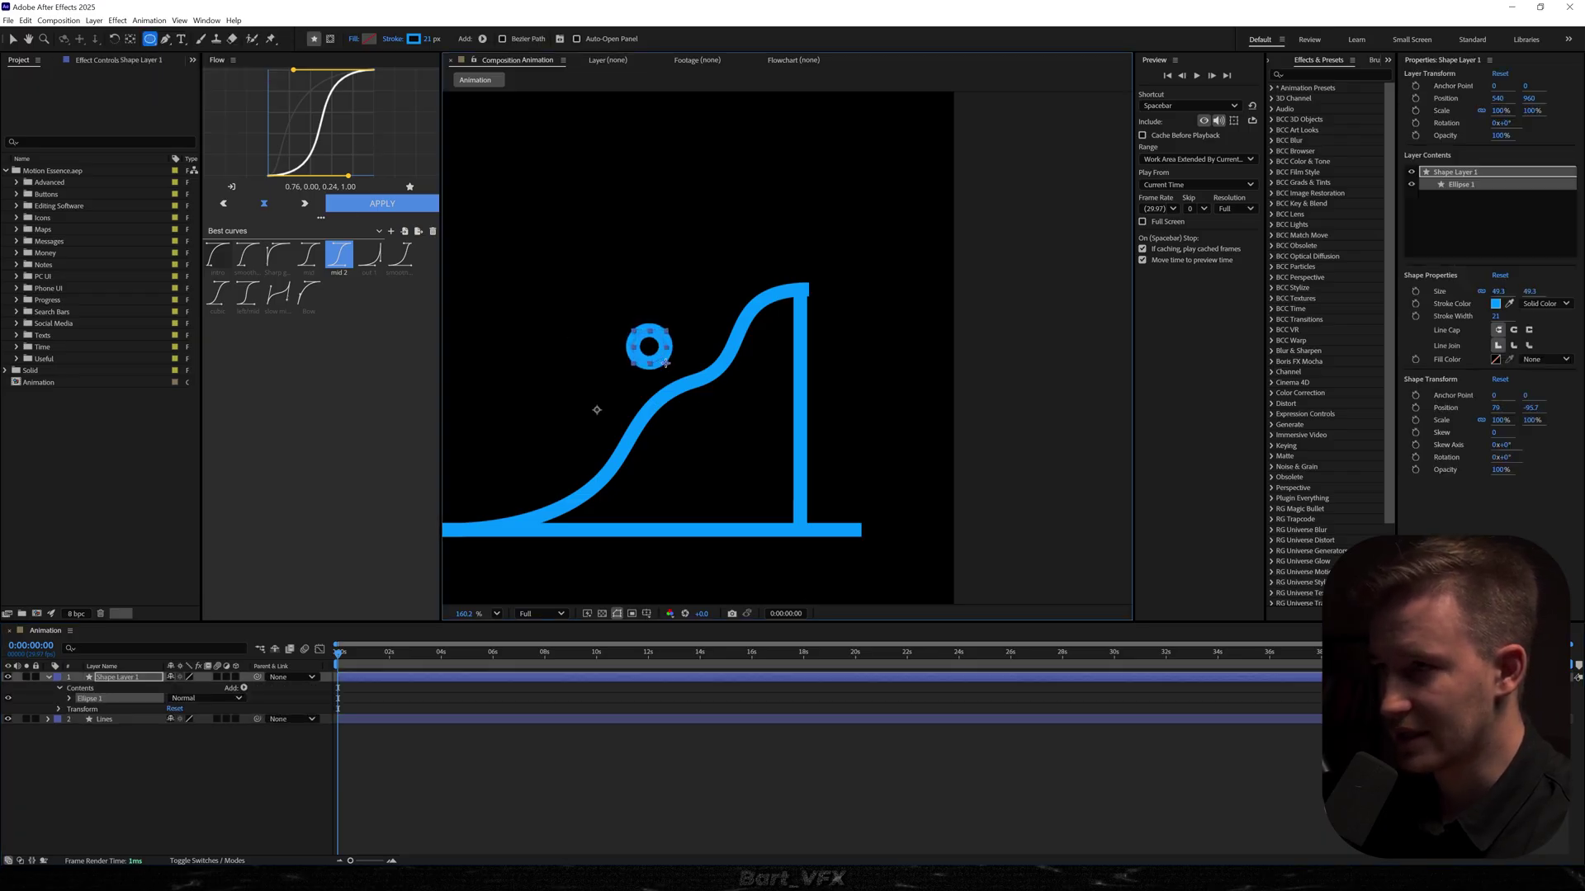
# - Center the new layer's anchor point in the circle and center the layer in the composition
pyautogui.hotkey('ctrl', 'alt', 'Home')
pyautogui.hotkey('ctrl', 'Home')
pyautogui.scroll(3, 523, 474)
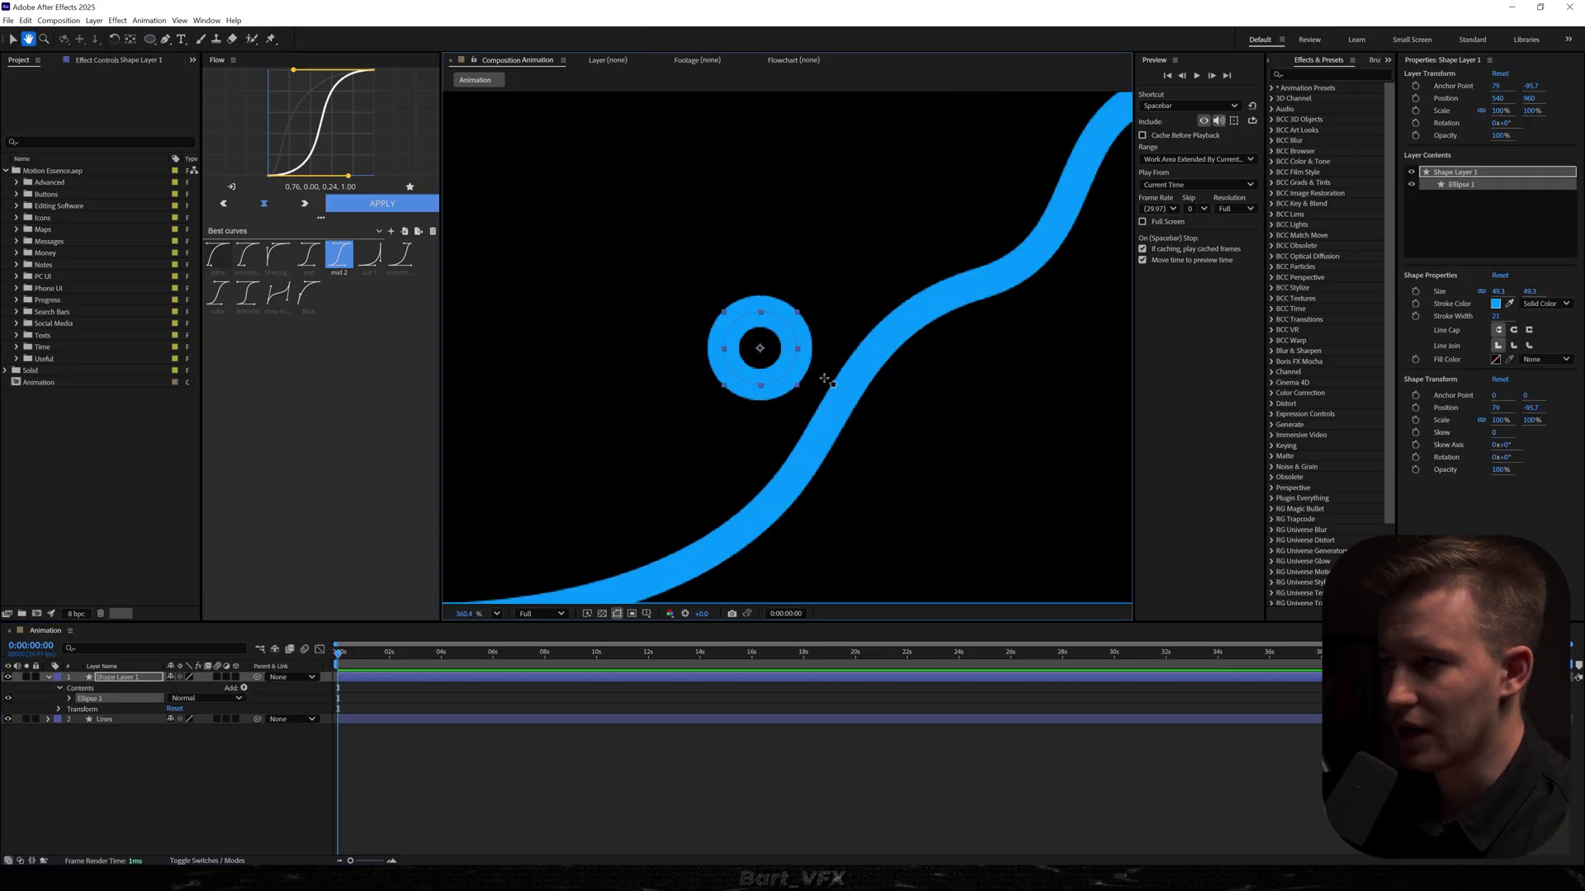
# - Rename the circle's layer to Circle and set the ellipse's stroke width to 14.6 px
pyautogui.write('Circle')
pyautogui.press('Return')
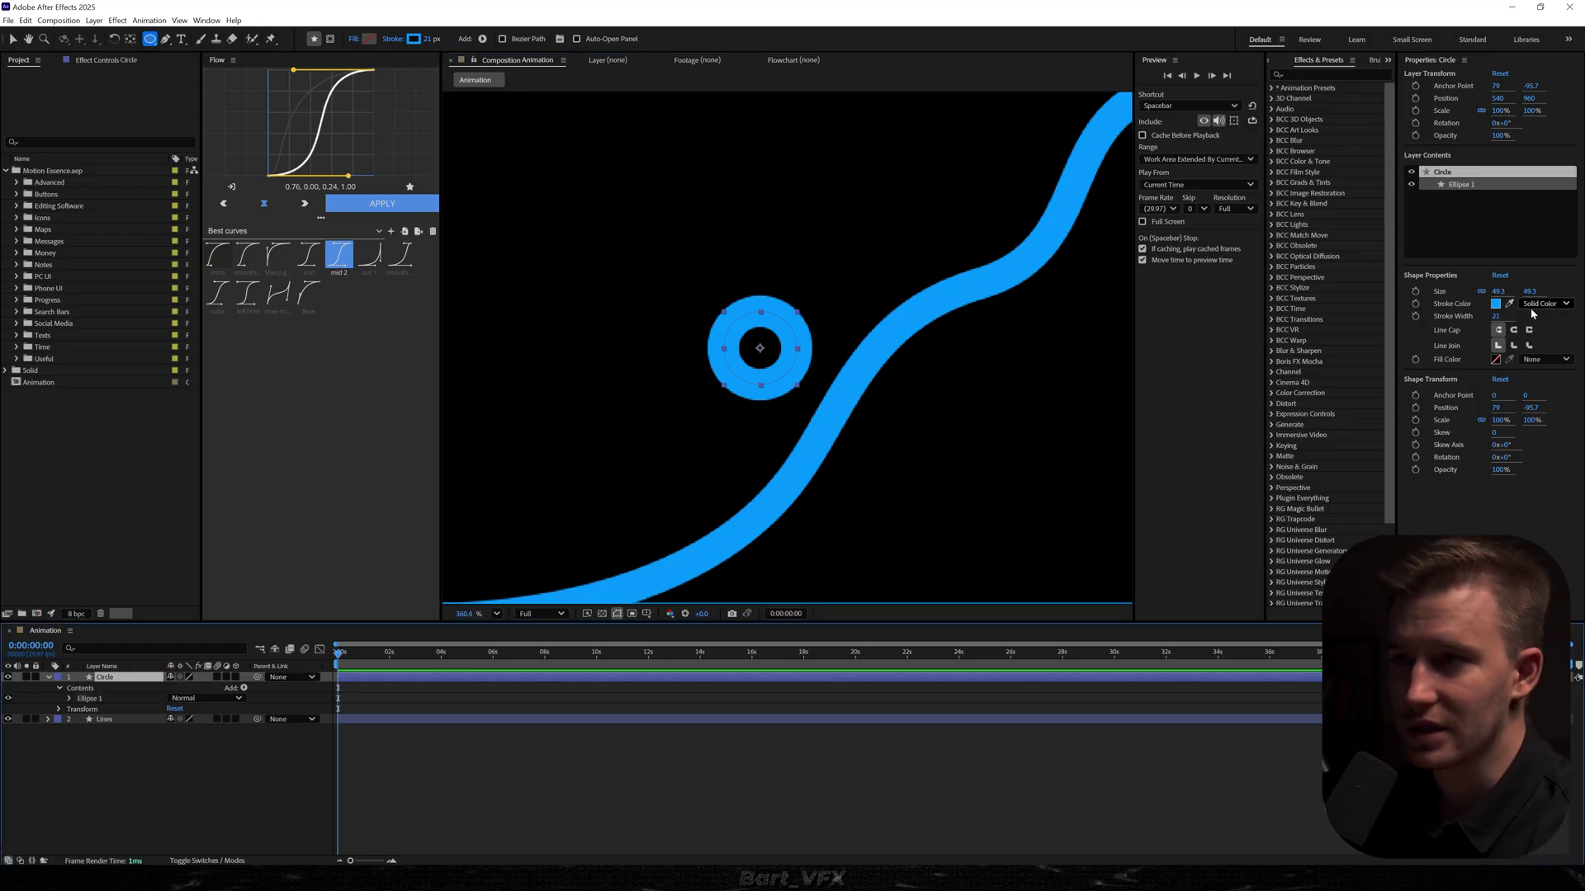
pyautogui.moveTo(1495, 316)
pyautogui.mouseDown()
pyautogui.moveTo(1453, 317)
pyautogui.moveTo(1478, 316)
pyautogui.mouseUp()
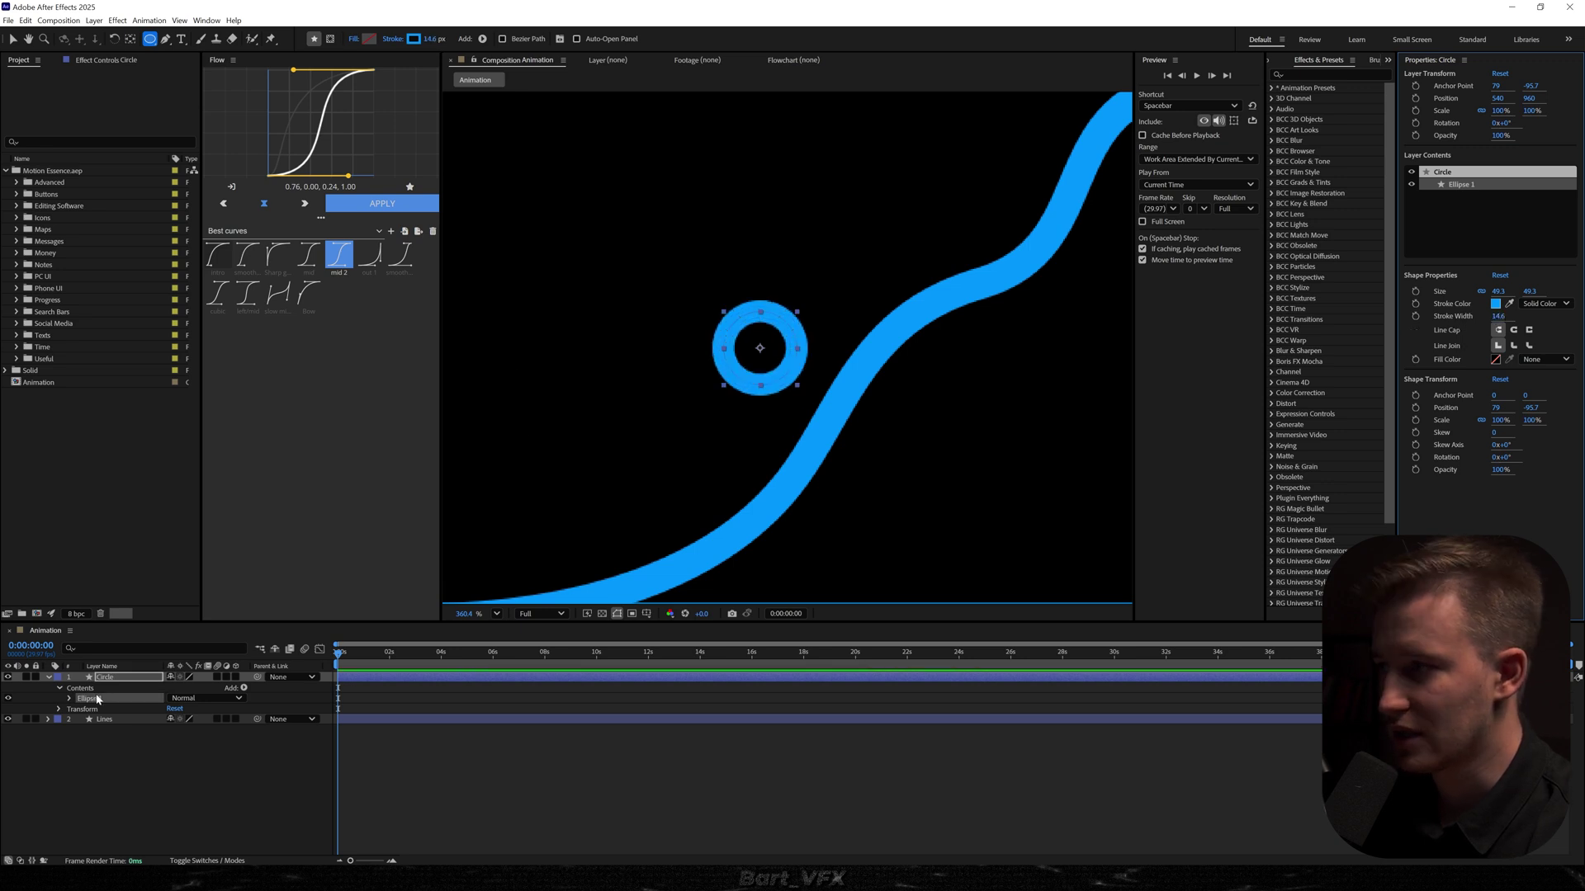
# - Duplicate the ellipse, give the copy a solid fill in the stroke's blue, and shrink it to about 18 px
pyautogui.hotkey('ctrl', 'd')
pyautogui.click(1543, 359)
pyautogui.click(1537, 393)
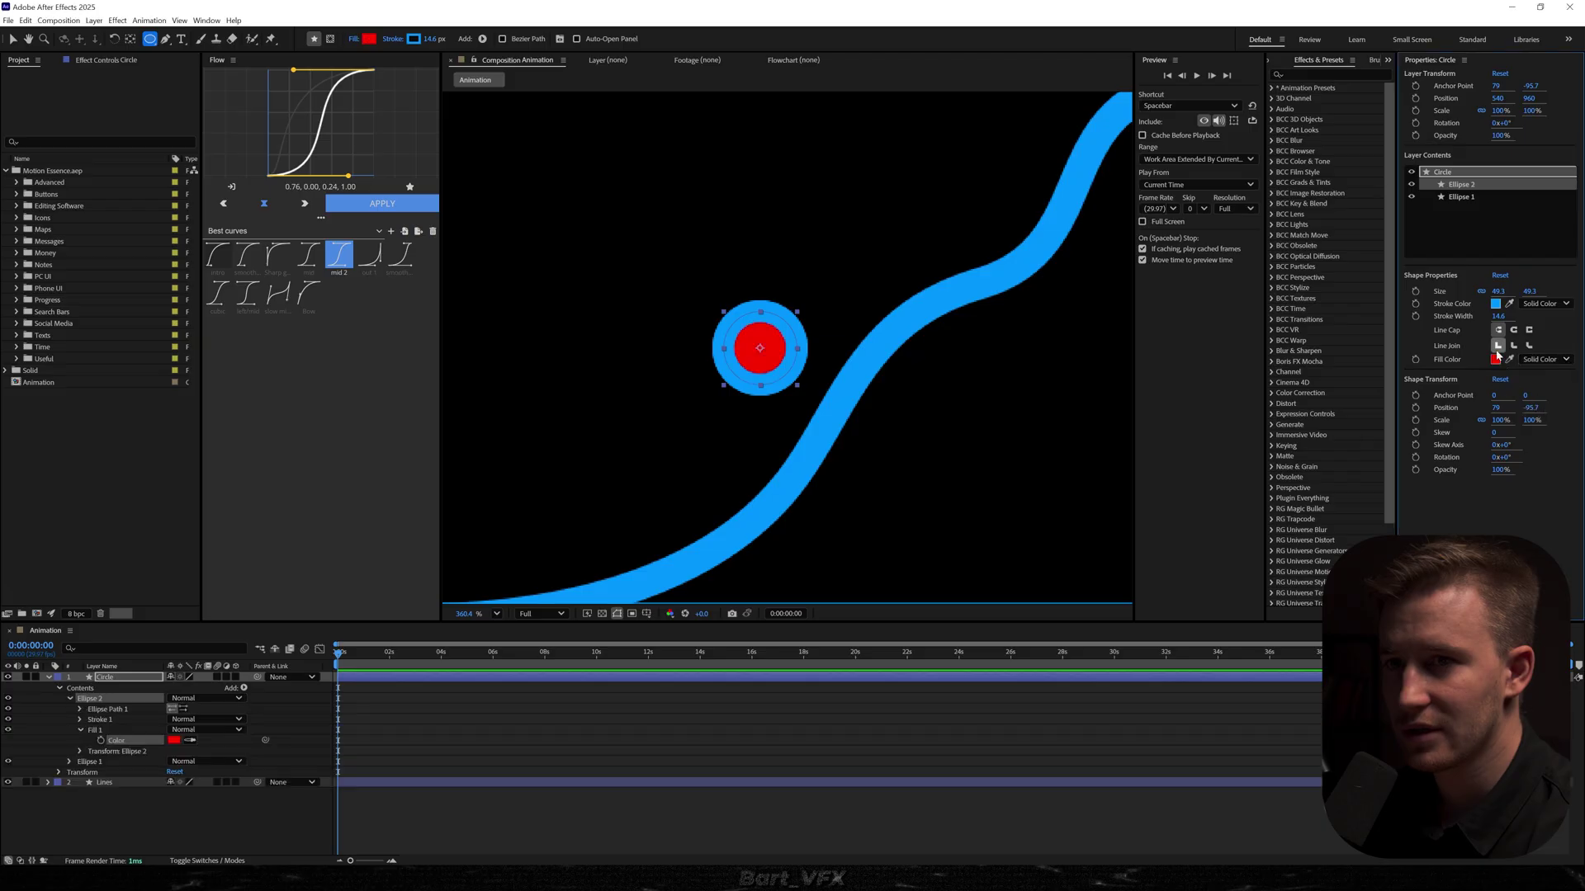
pyautogui.click(1509, 359)
pyautogui.click(1495, 302)
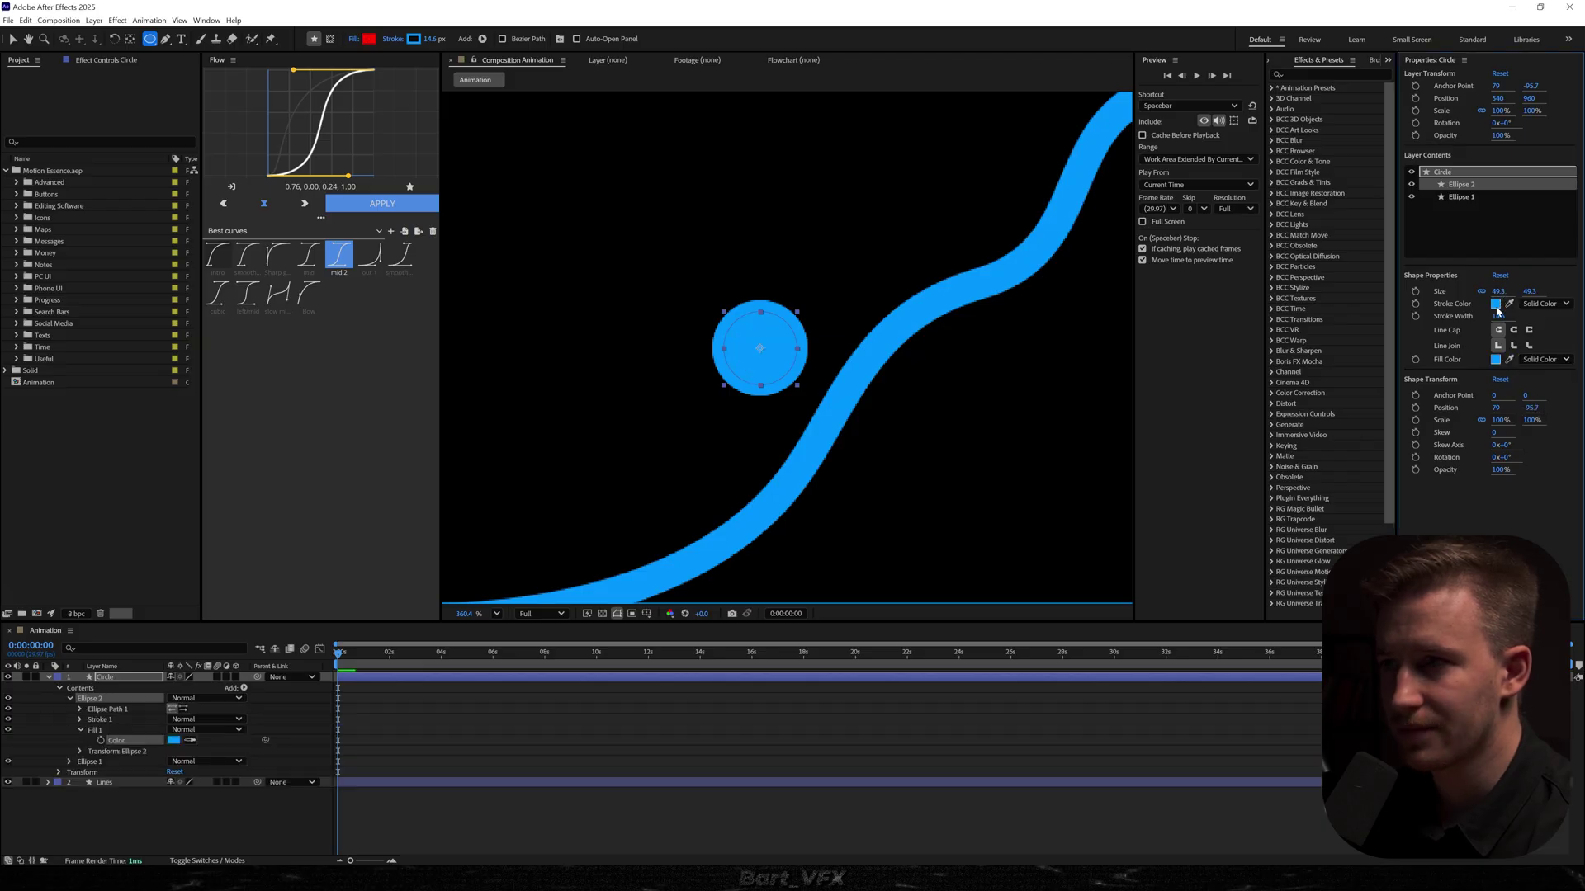
pyautogui.moveTo(1496, 291); pyautogui.dragTo(1340, 329)
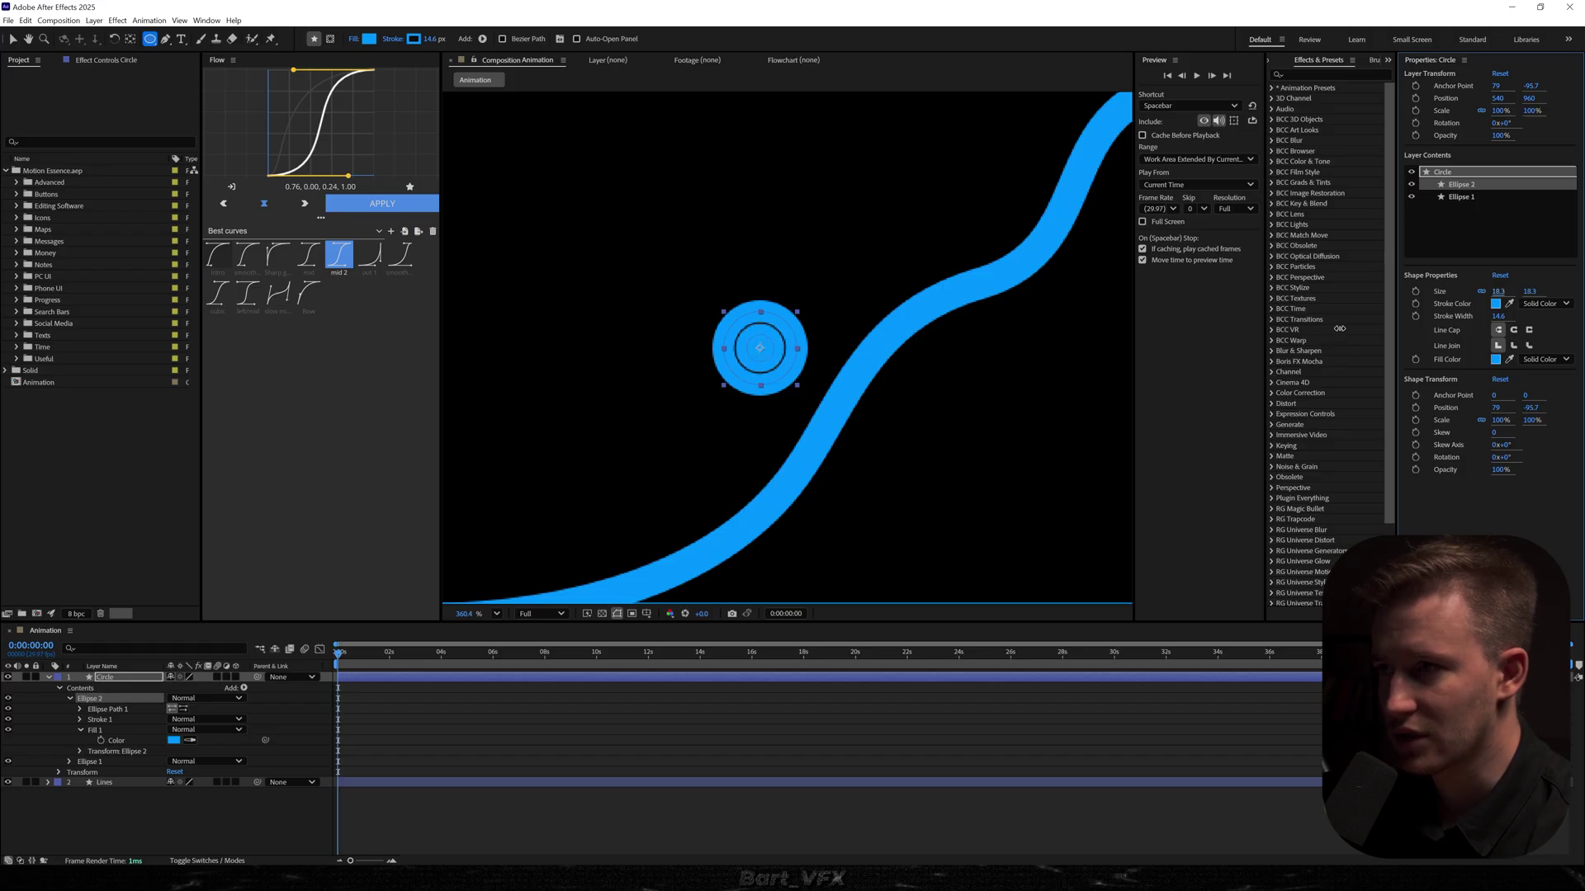
# - Set the opacity of the outer ring, Ellipse 1, to 40%
pyautogui.click(92, 763)
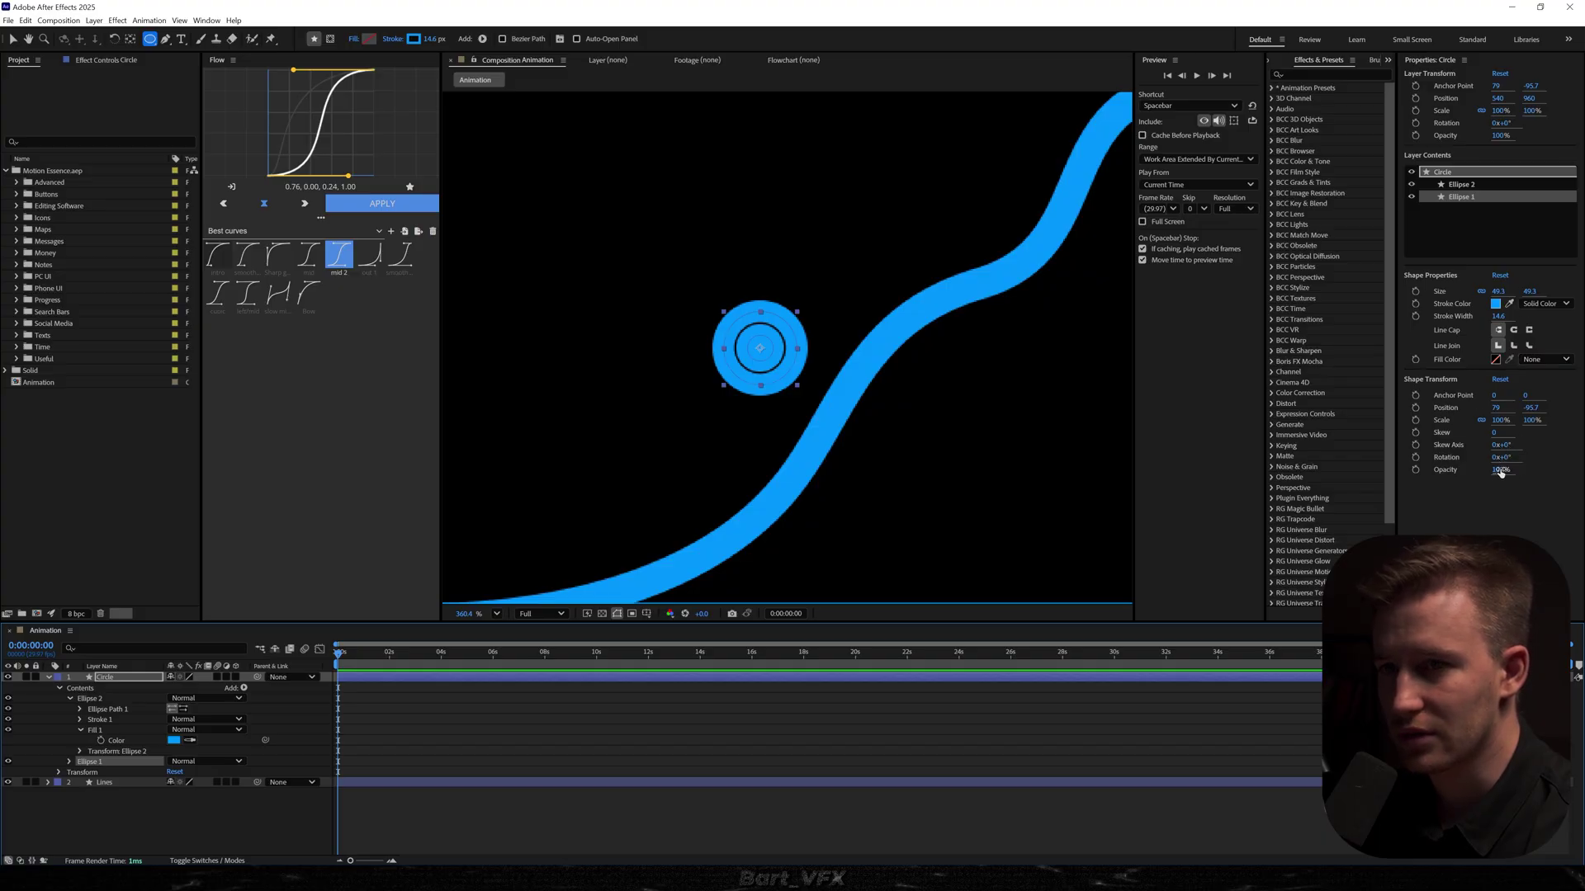
pyautogui.moveTo(1502, 471); pyautogui.dragTo(1433, 471)
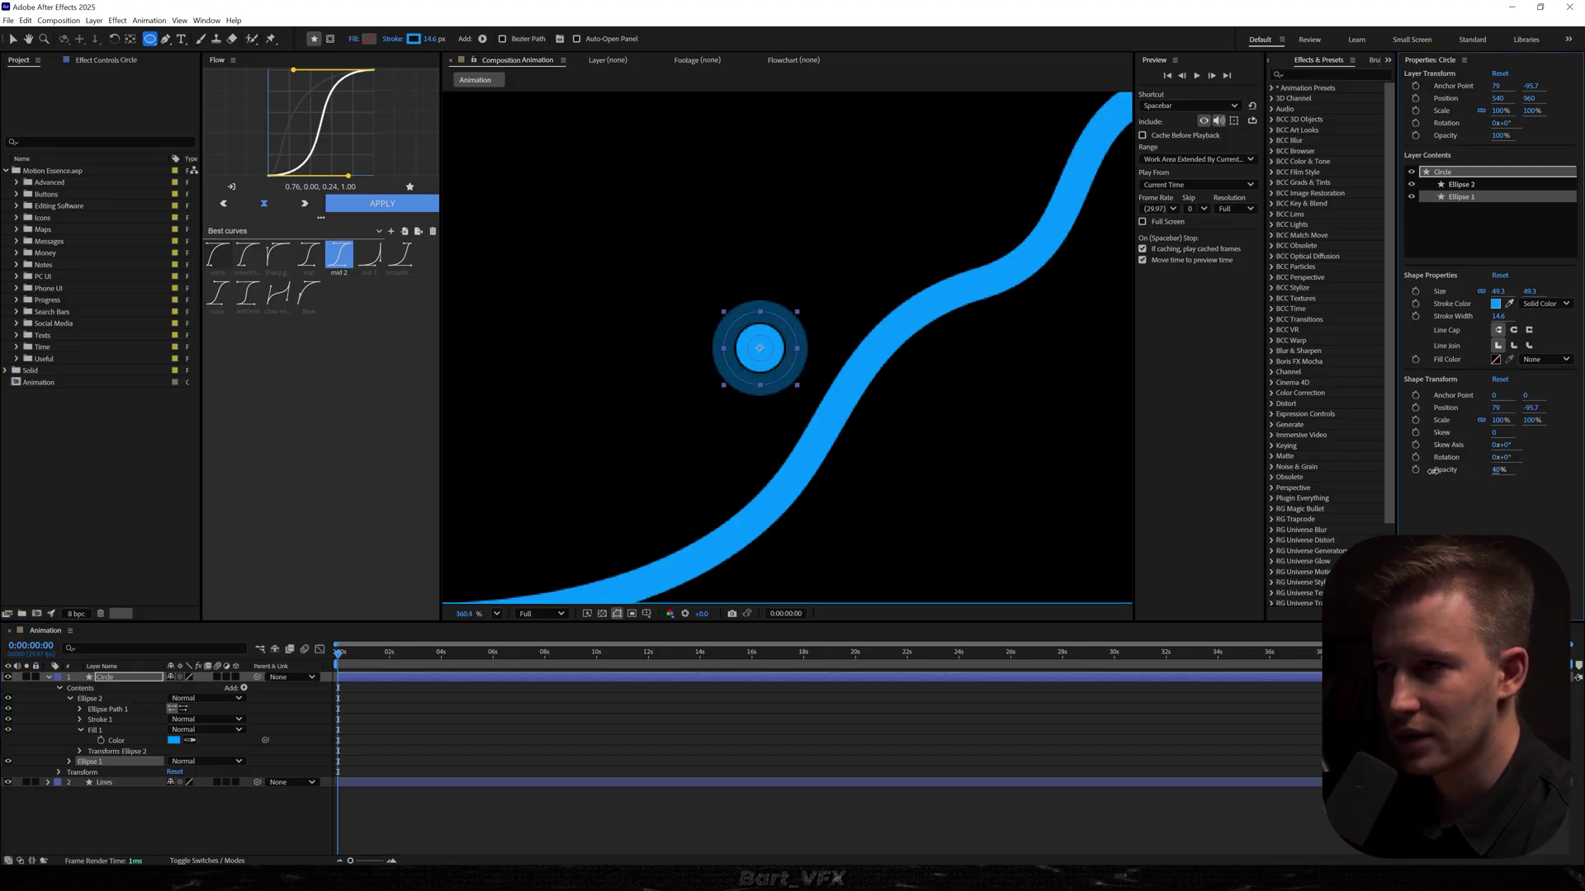
pyautogui.click(760, 835)
# - Collapse both layers, hide the Circle layer, and select the Lines layer
pyautogui.press('v')
pyautogui.scroll(-3, 825, 361)
pyautogui.scroll(1, 825, 360)
pyautogui.hotkey('ctrl', 'a')
pyautogui.press('u')
pyautogui.click(141, 781)
pyautogui.click(103, 680)
pyautogui.click(7, 676)
pyautogui.press('Return')
pyautogui.click(107, 687)
pyautogui.scroll(-3, 697, 404)
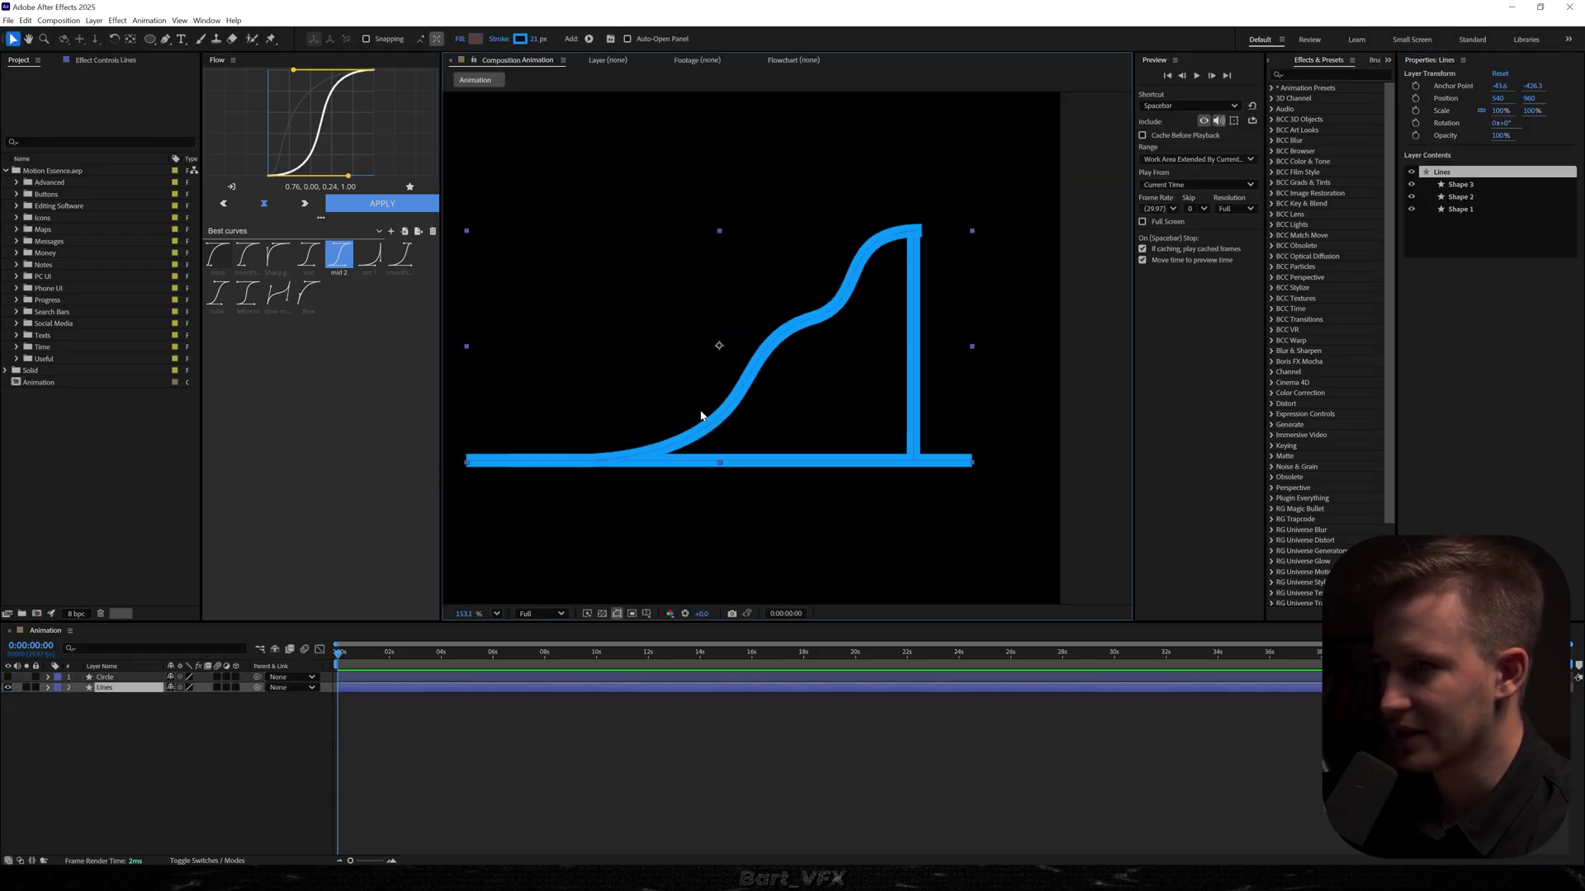
# - Add a Trim Paths operator to the rising curve, Shape 2, in the Lines layer
pyautogui.click(47, 688)
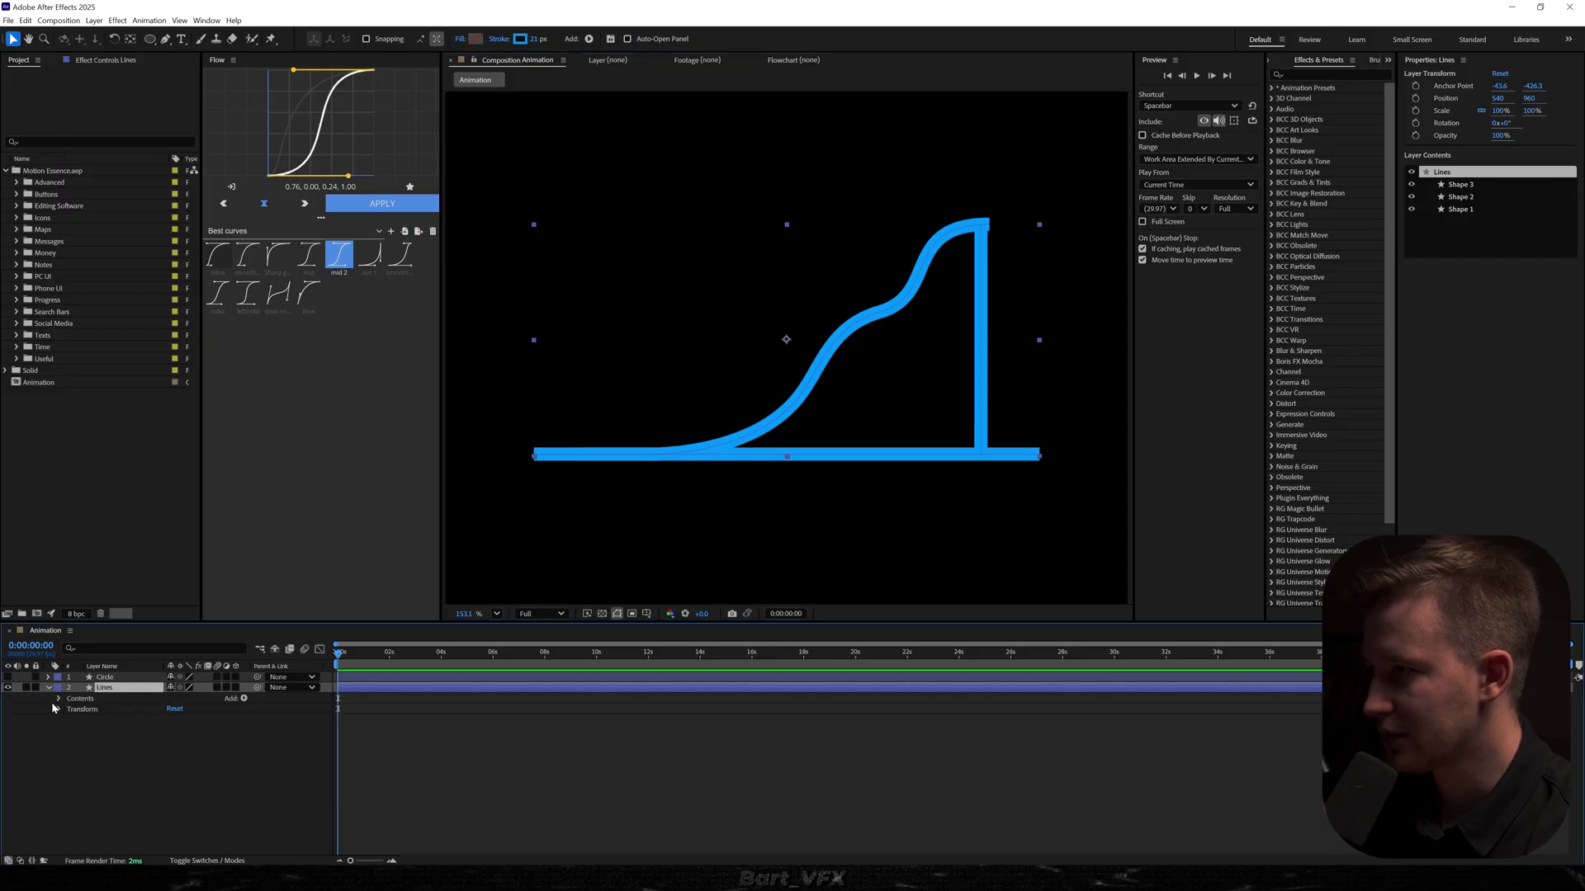
pyautogui.click(86, 731)
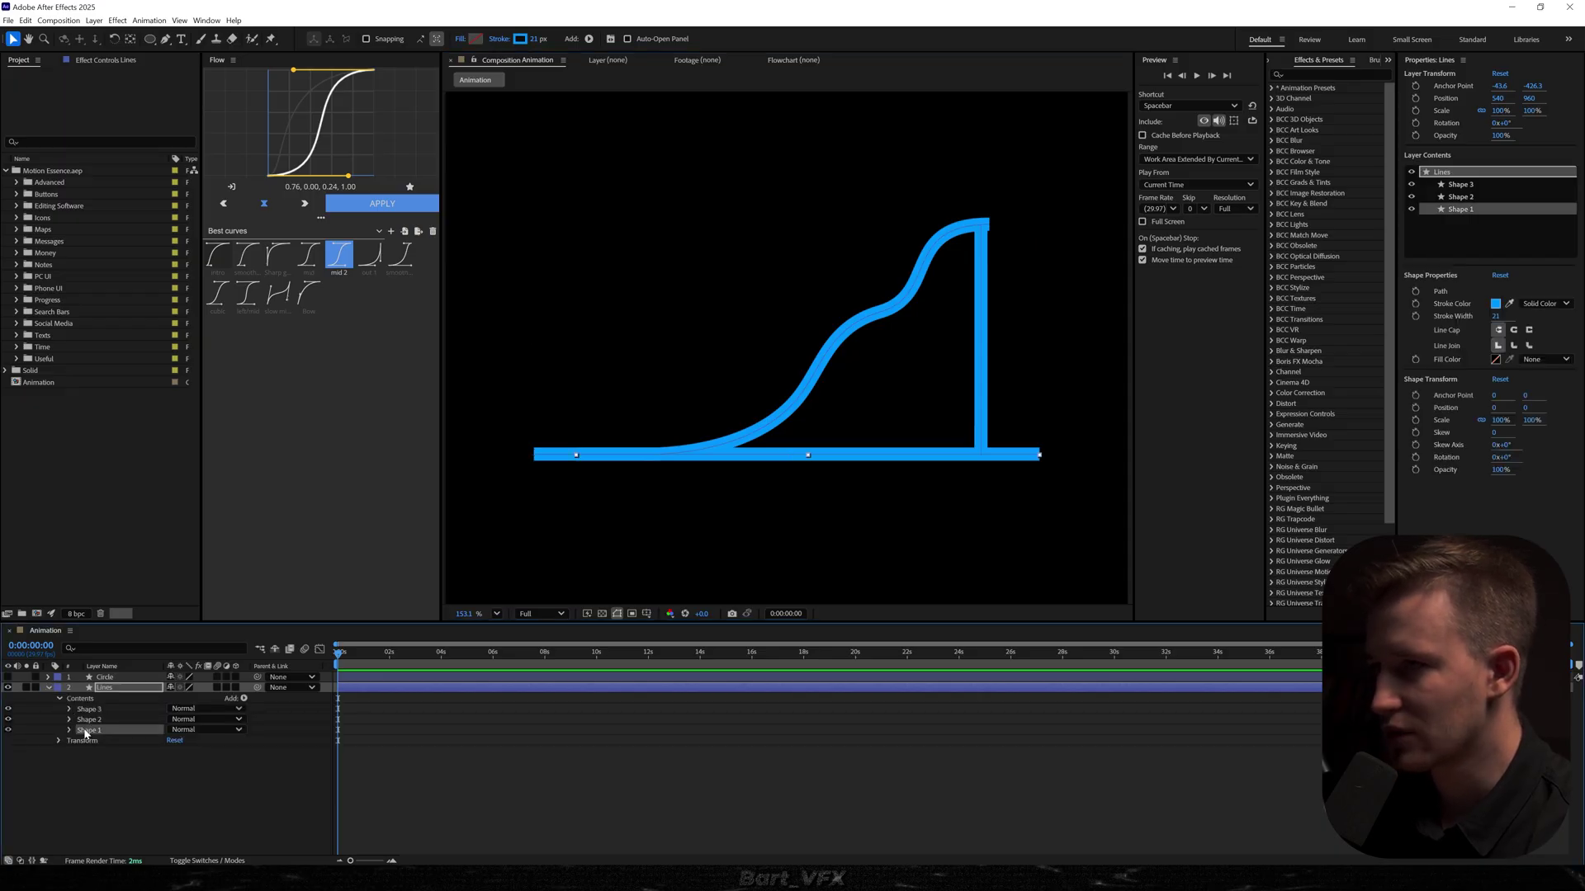
pyautogui.click(86, 721)
pyautogui.click(244, 699)
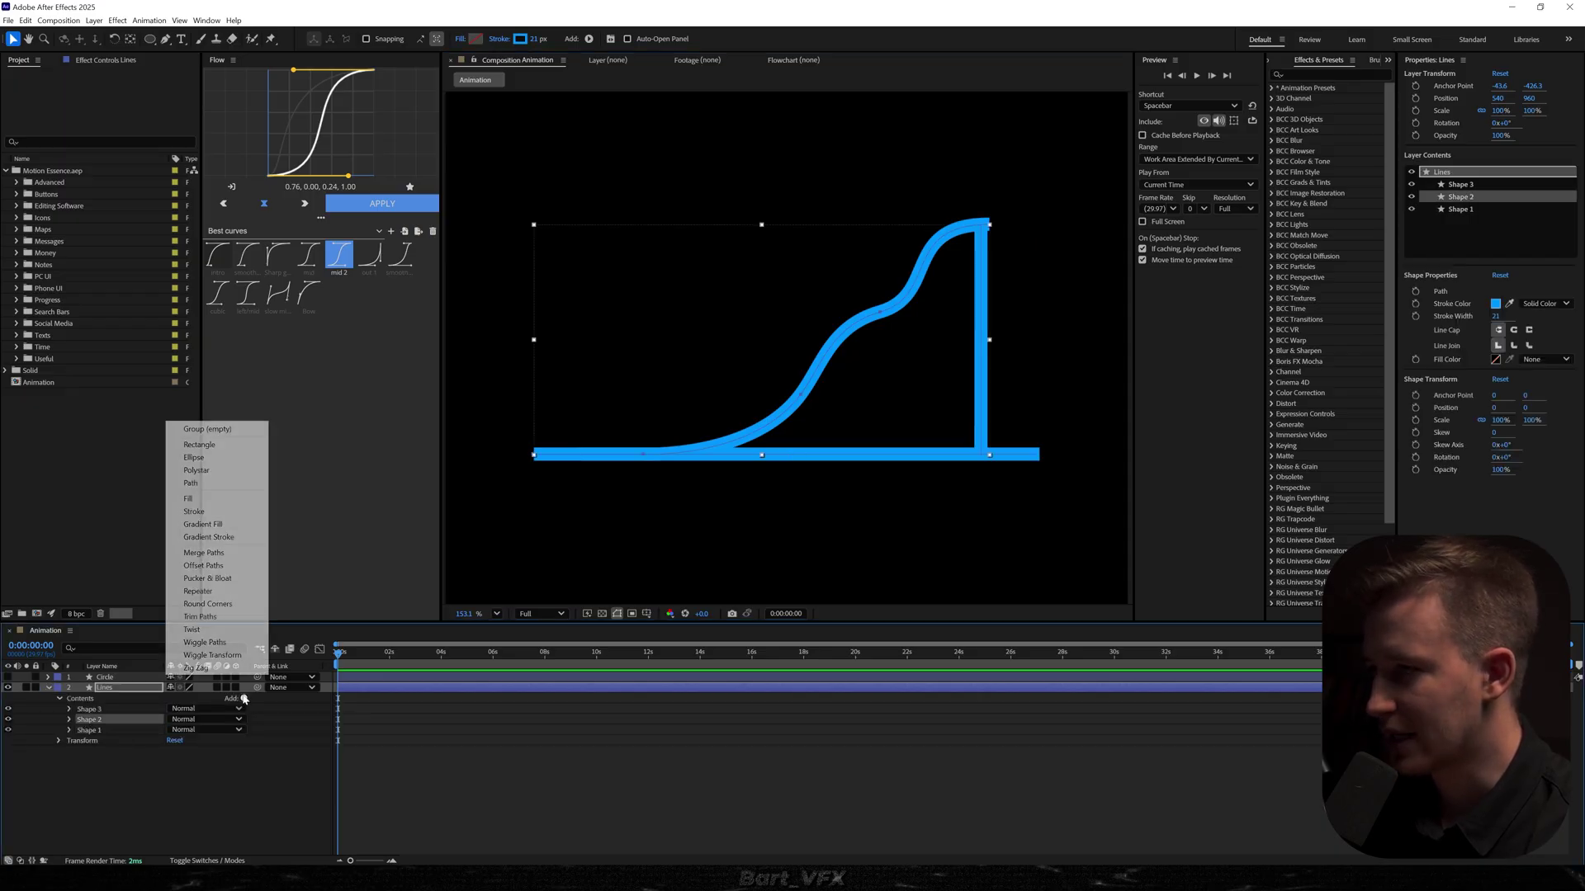
pyautogui.click(218, 619)
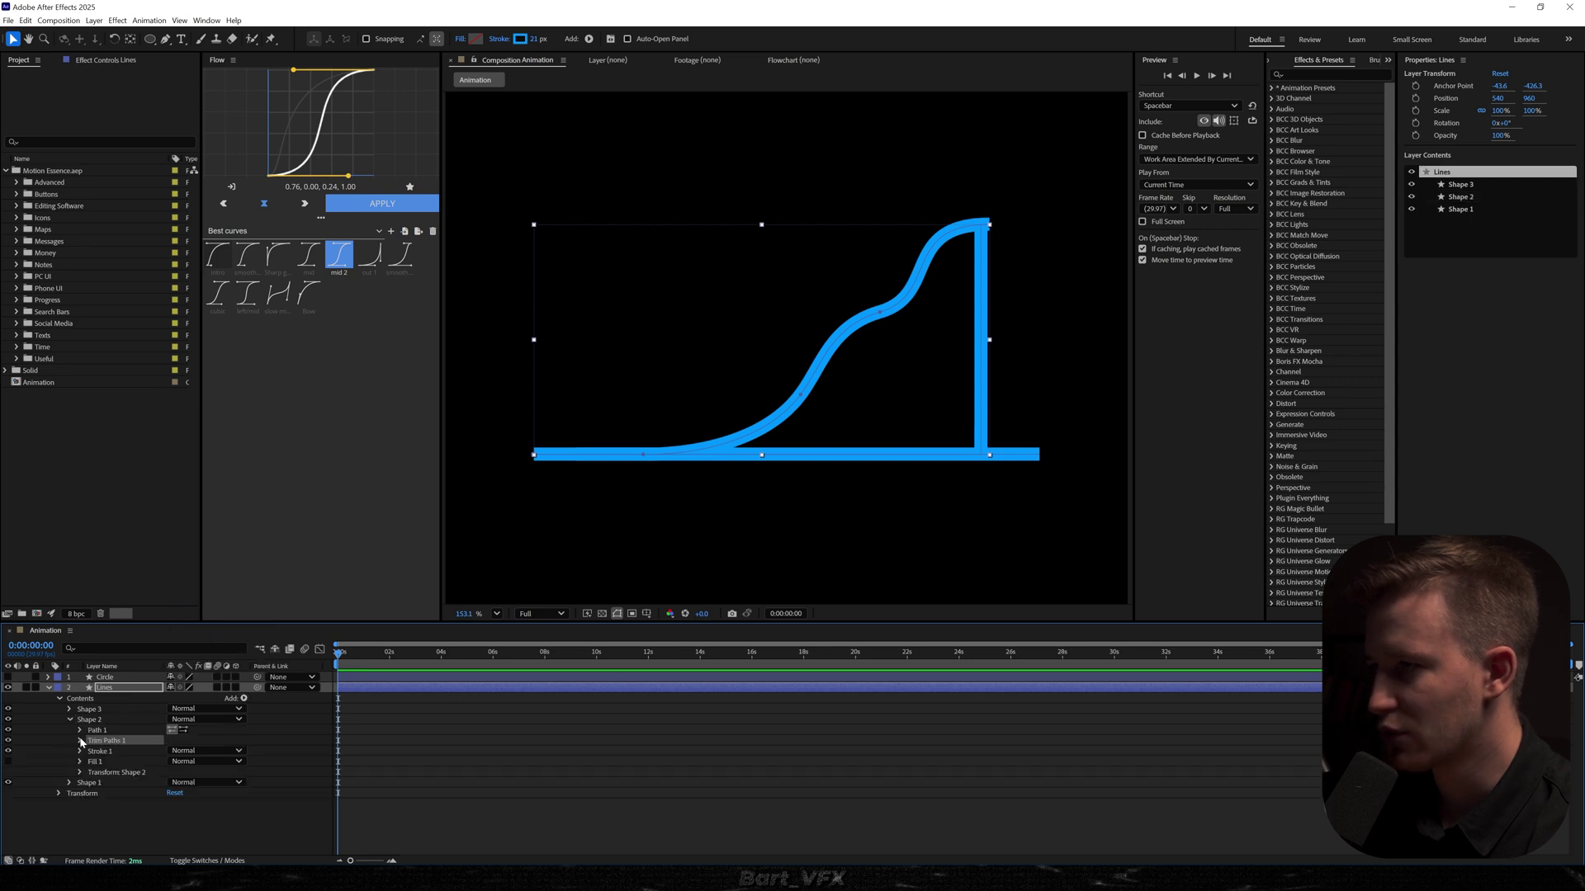
# - Keyframe the curve's Trim Paths End from 0% at the start to 100% at about 4.5 seconds and preview it
pyautogui.click(80, 740)
pyautogui.click(101, 762)
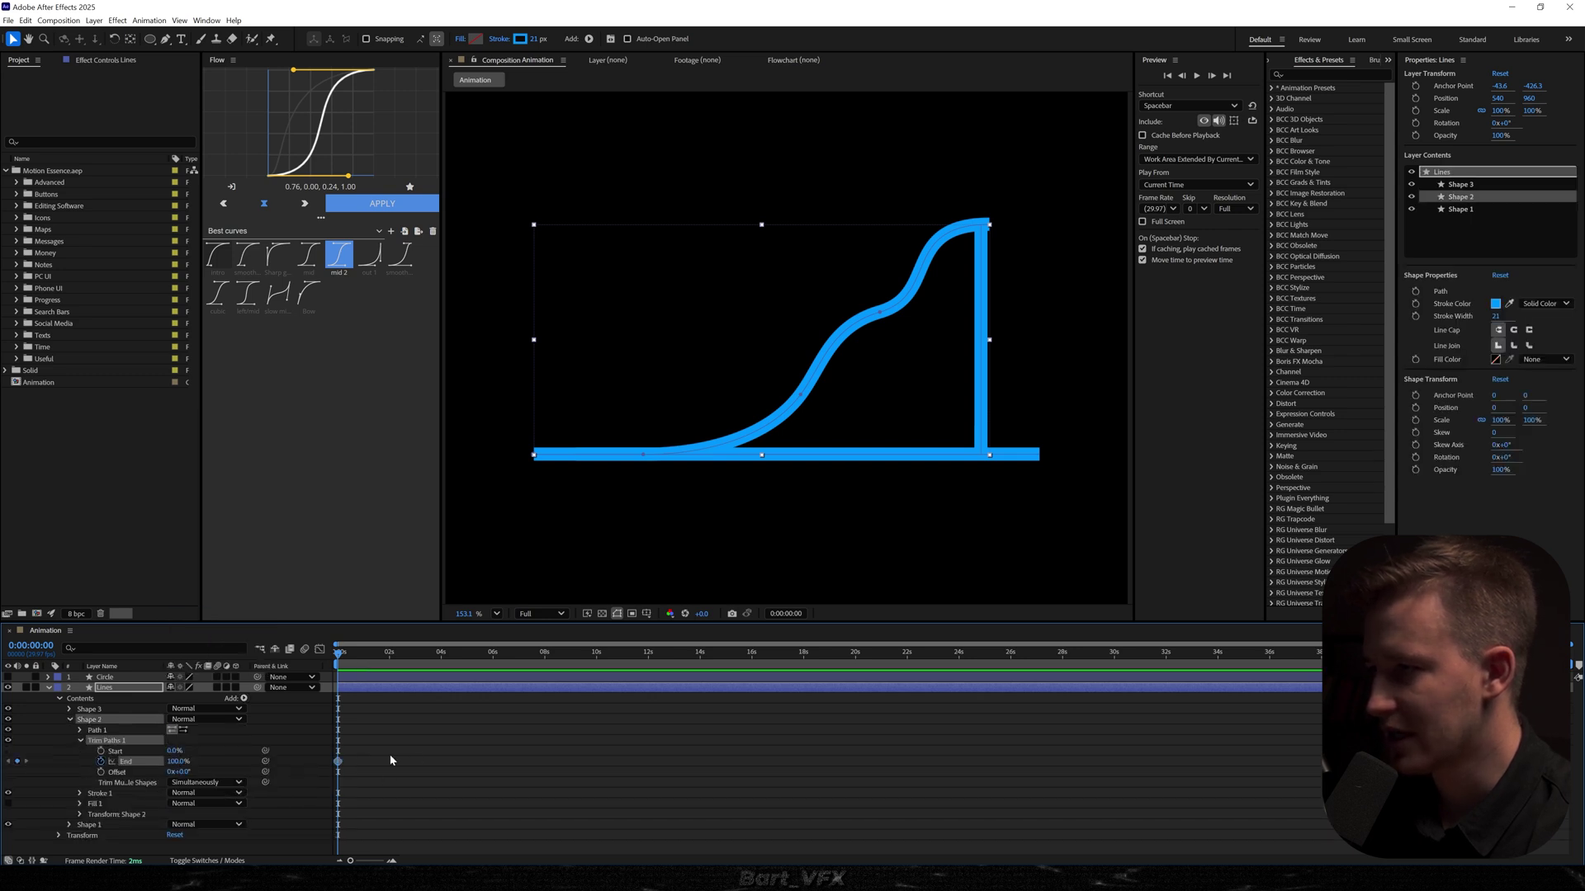
pyautogui.moveTo(174, 762); pyautogui.dragTo(14, 780)
pyautogui.press('space')
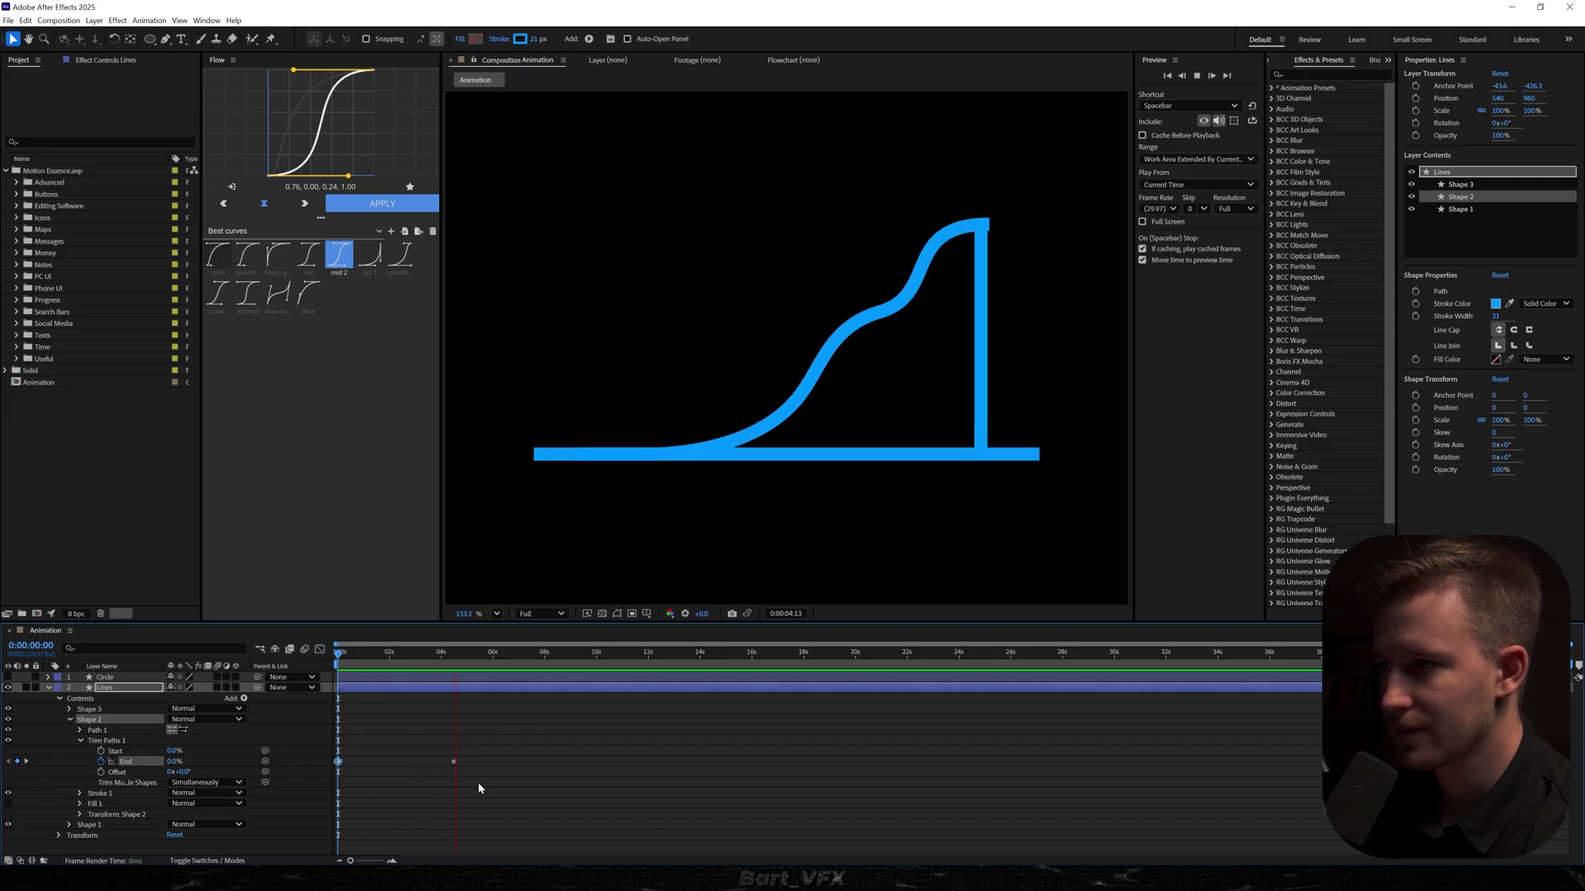
pyautogui.press('space')
# - Copy the curve's animated Trim Paths onto the vertical line, Shape 3, starting at the first frame
pyautogui.click(503, 758)
pyautogui.click(70, 720)
pyautogui.click(69, 709)
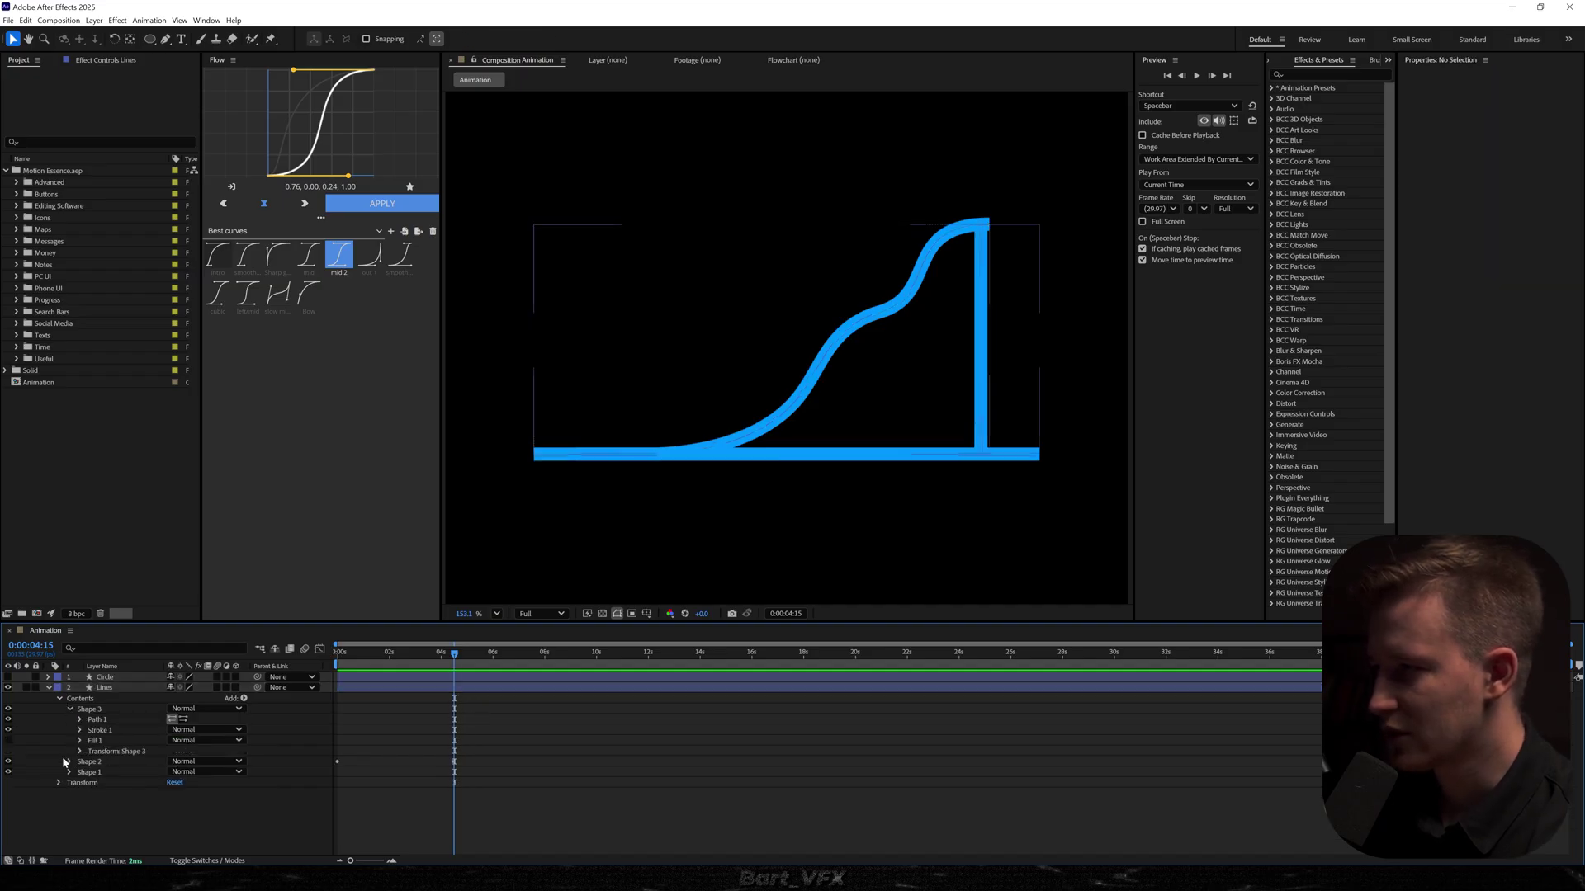
pyautogui.click(68, 761)
pyautogui.click(119, 784)
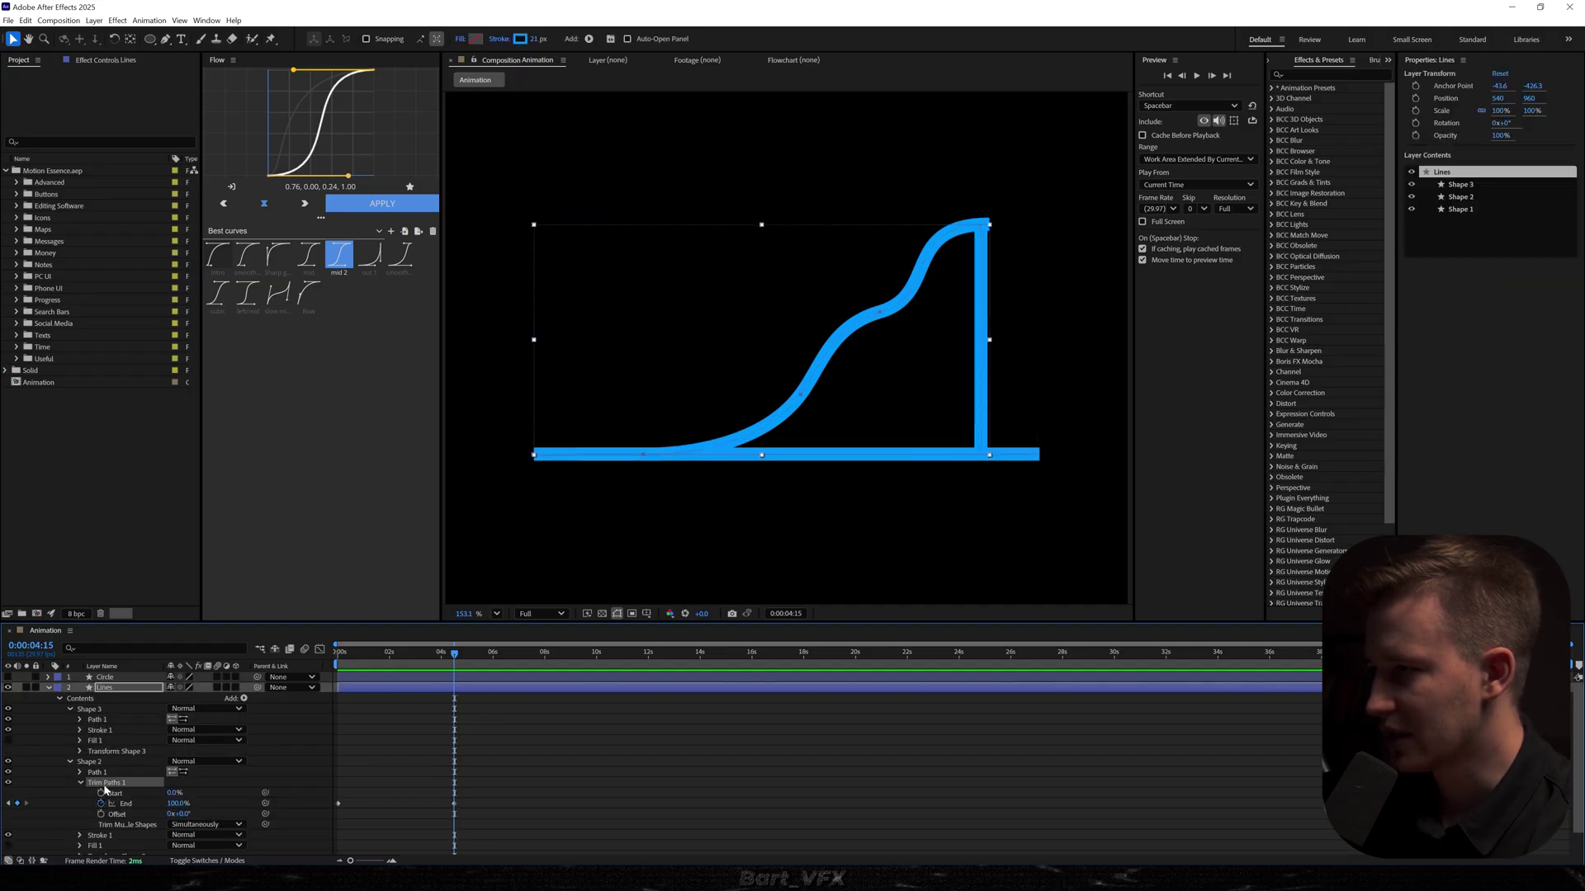
pyautogui.click(92, 710)
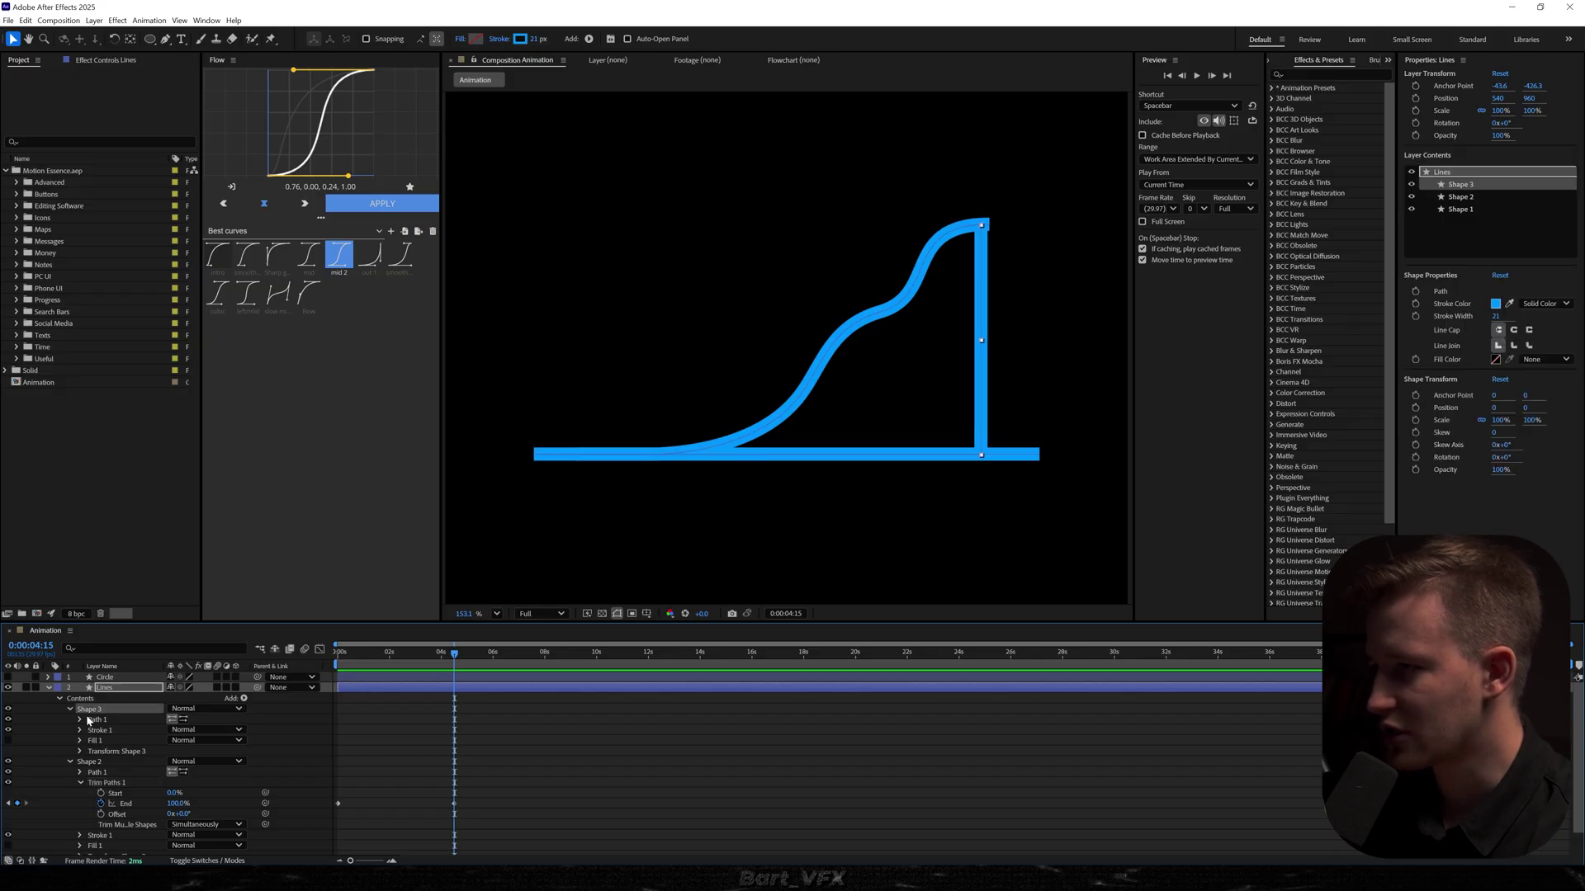
pyautogui.press('Home')
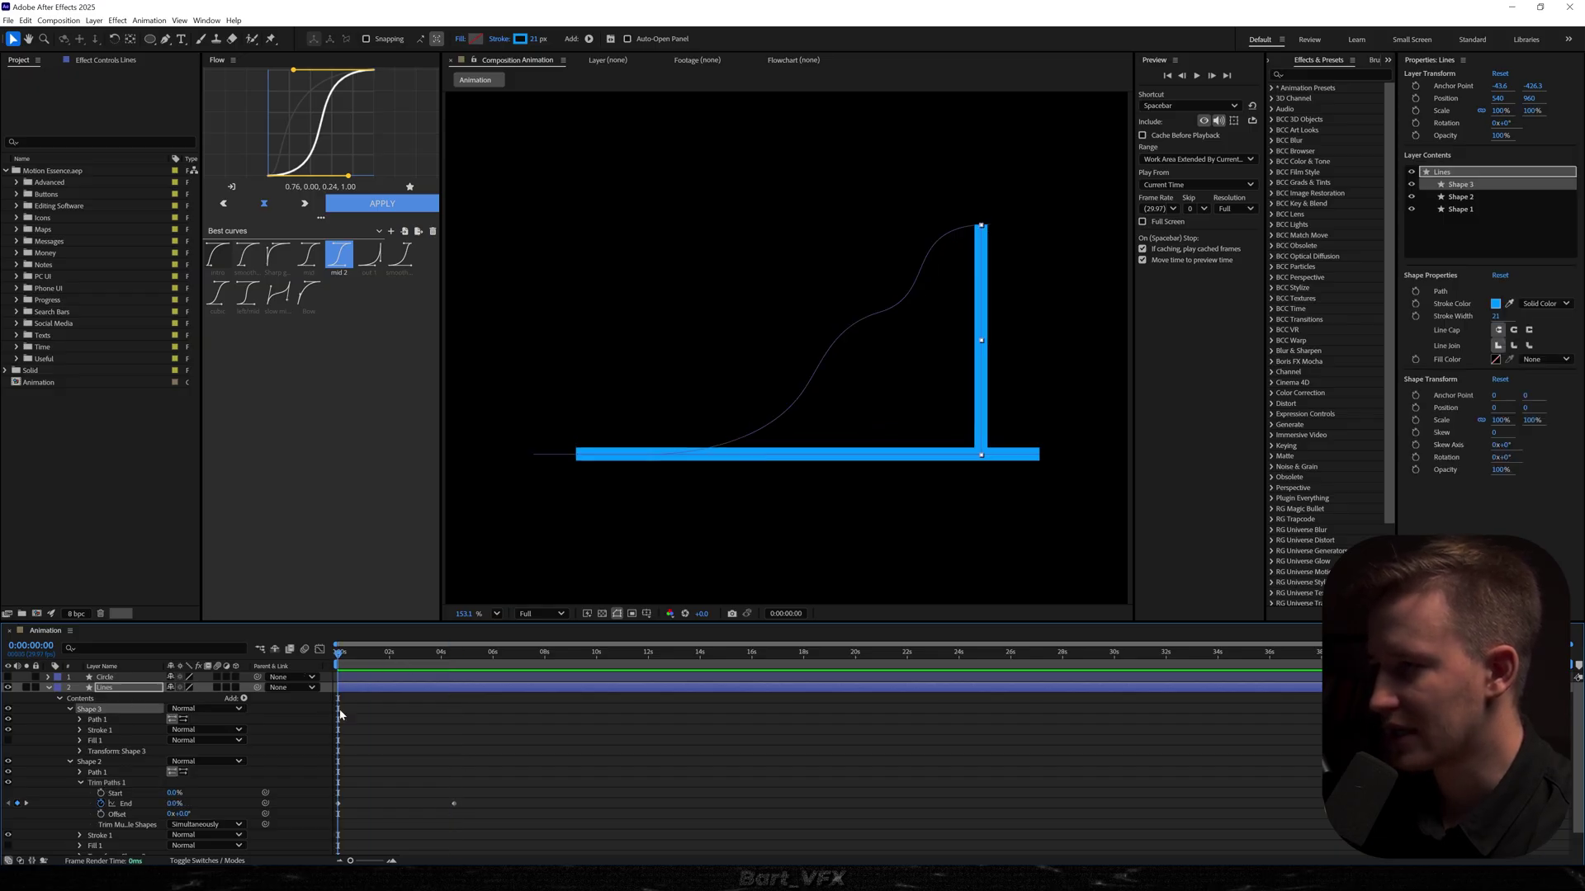
pyautogui.hotkey('ctrl', 'v')
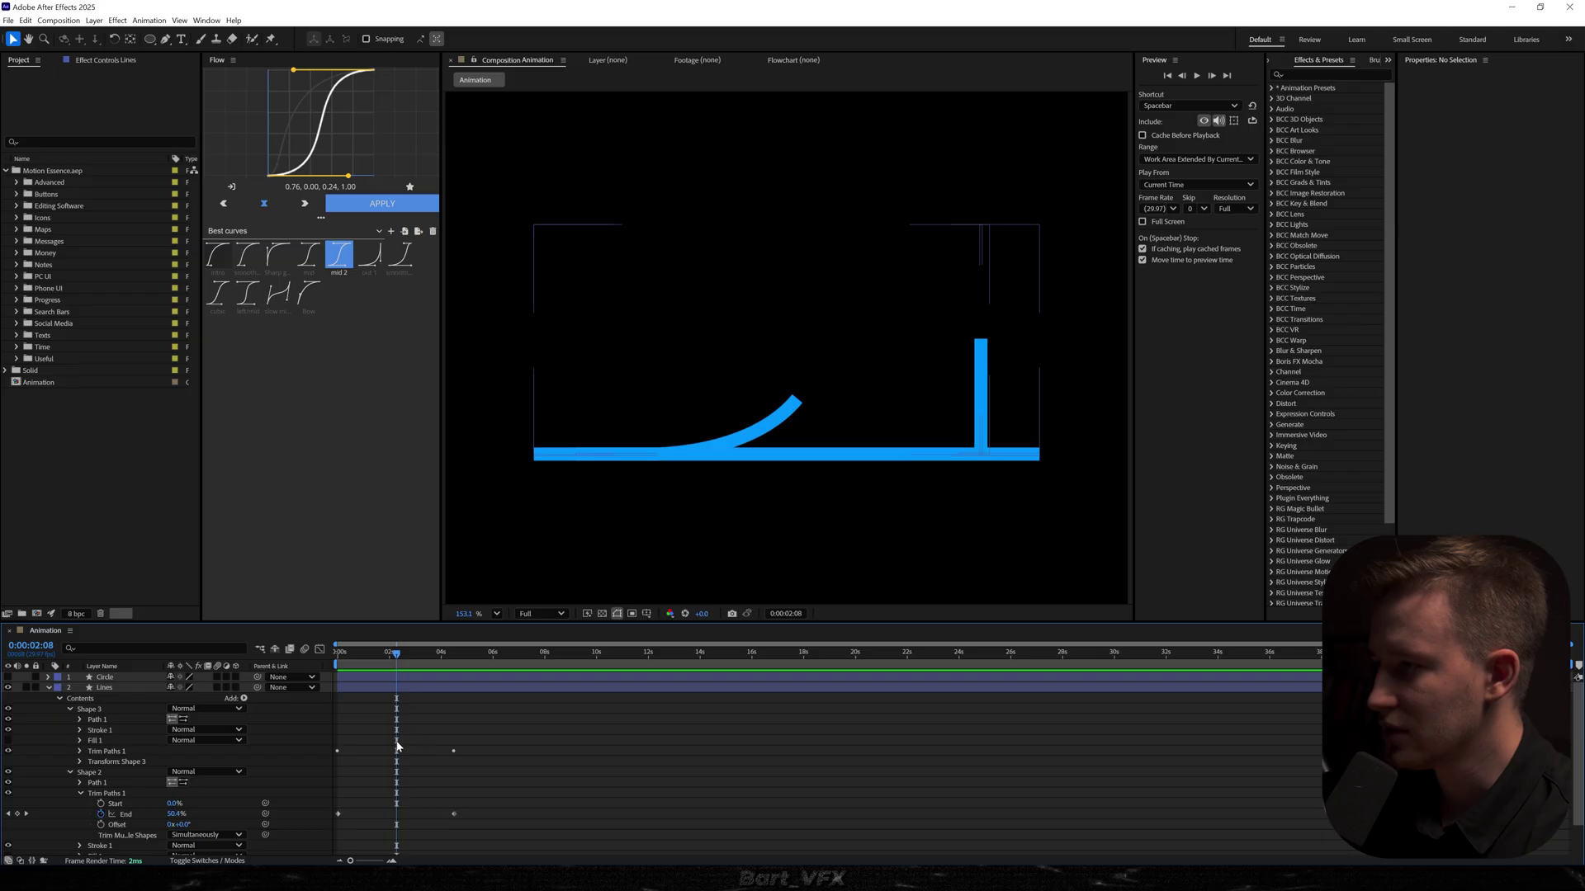
# - Add a dash to the stroke of the vertical line, Shape 3
pyautogui.click(106, 688)
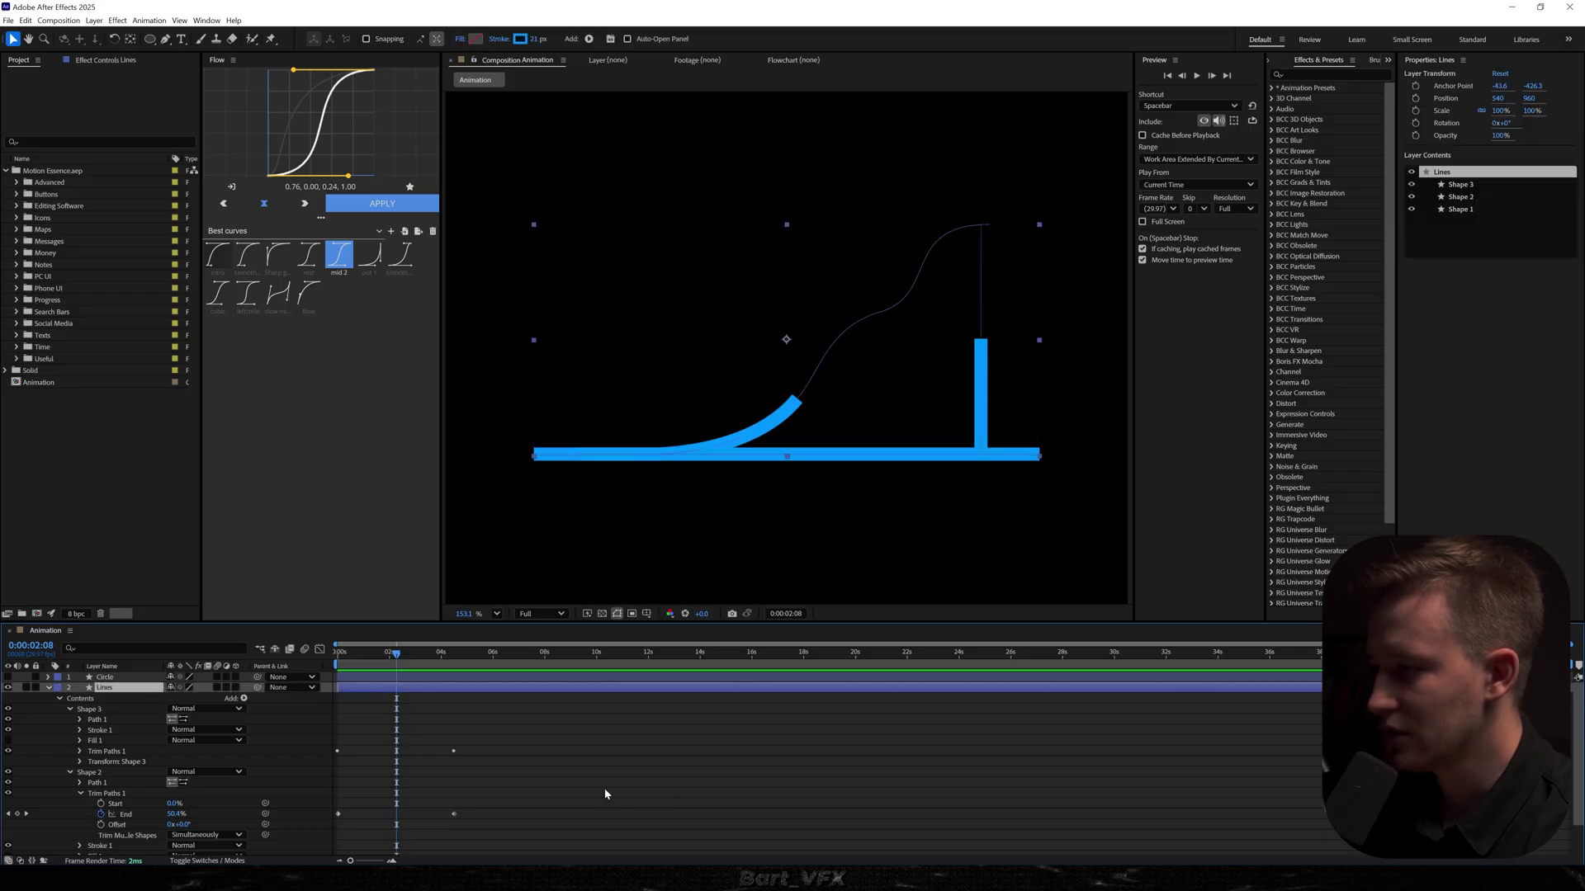
pyautogui.click(79, 731)
pyautogui.scroll(-1, 120, 782)
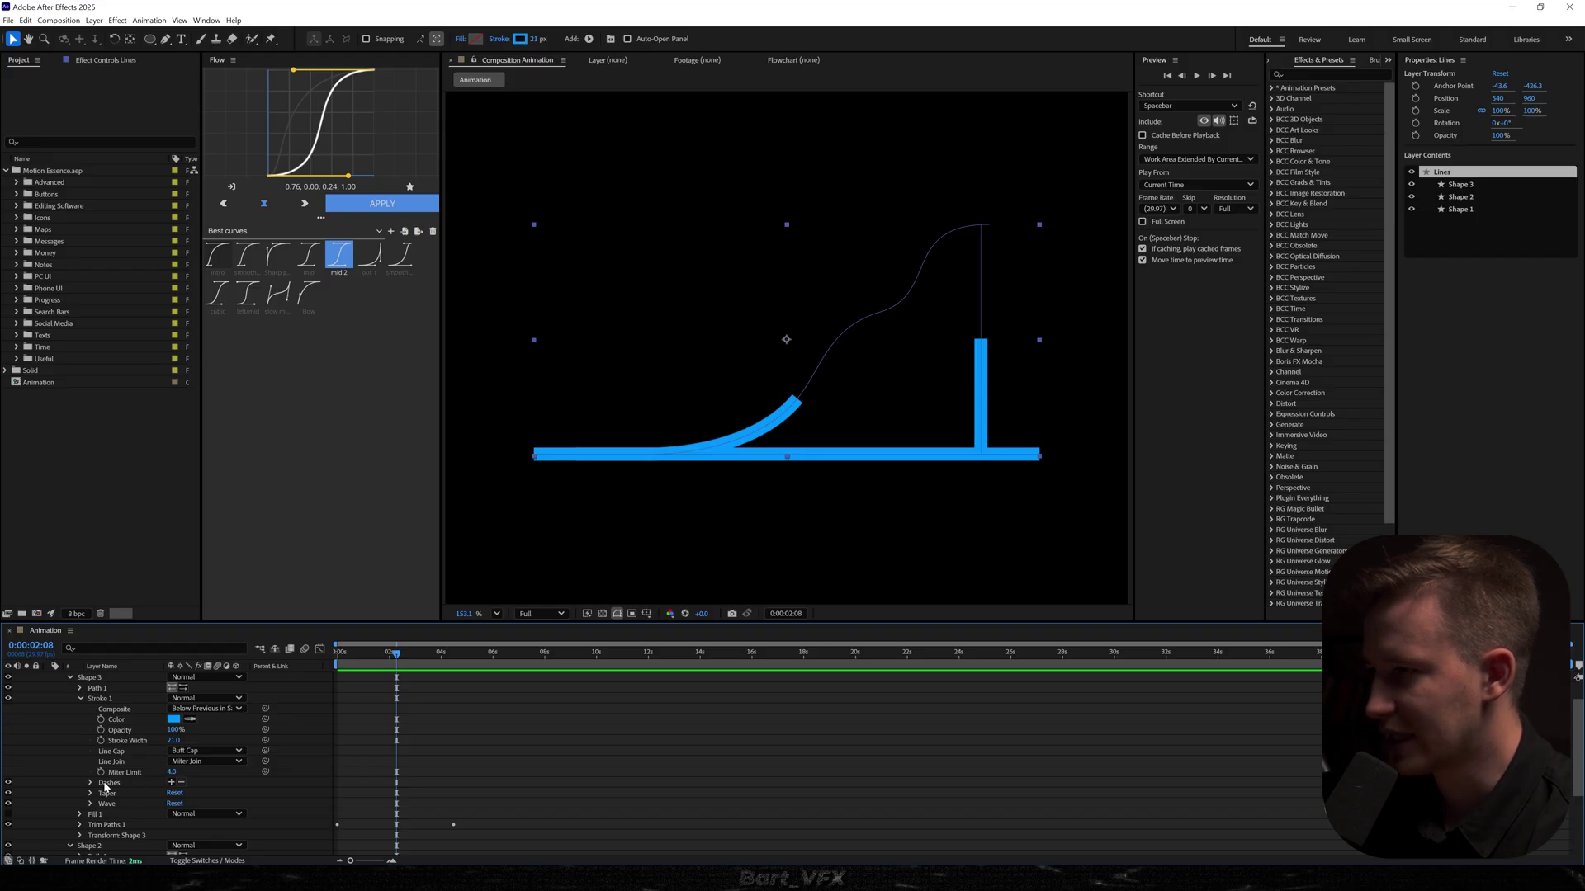
pyautogui.click(171, 783)
pyautogui.scroll(-2, 156, 779)
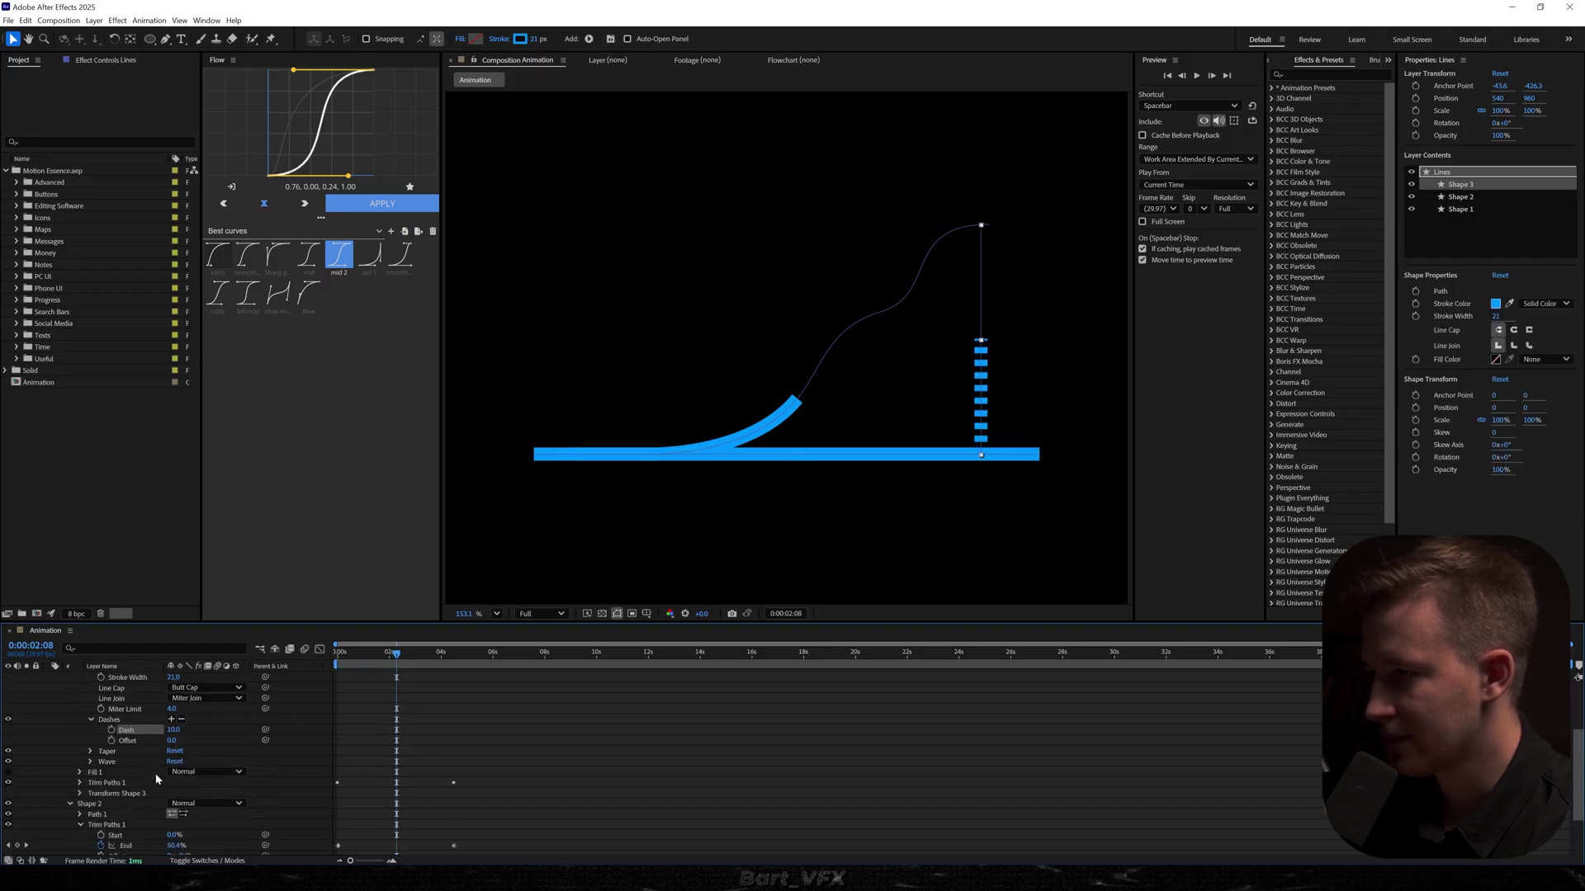
pyautogui.press('F2')
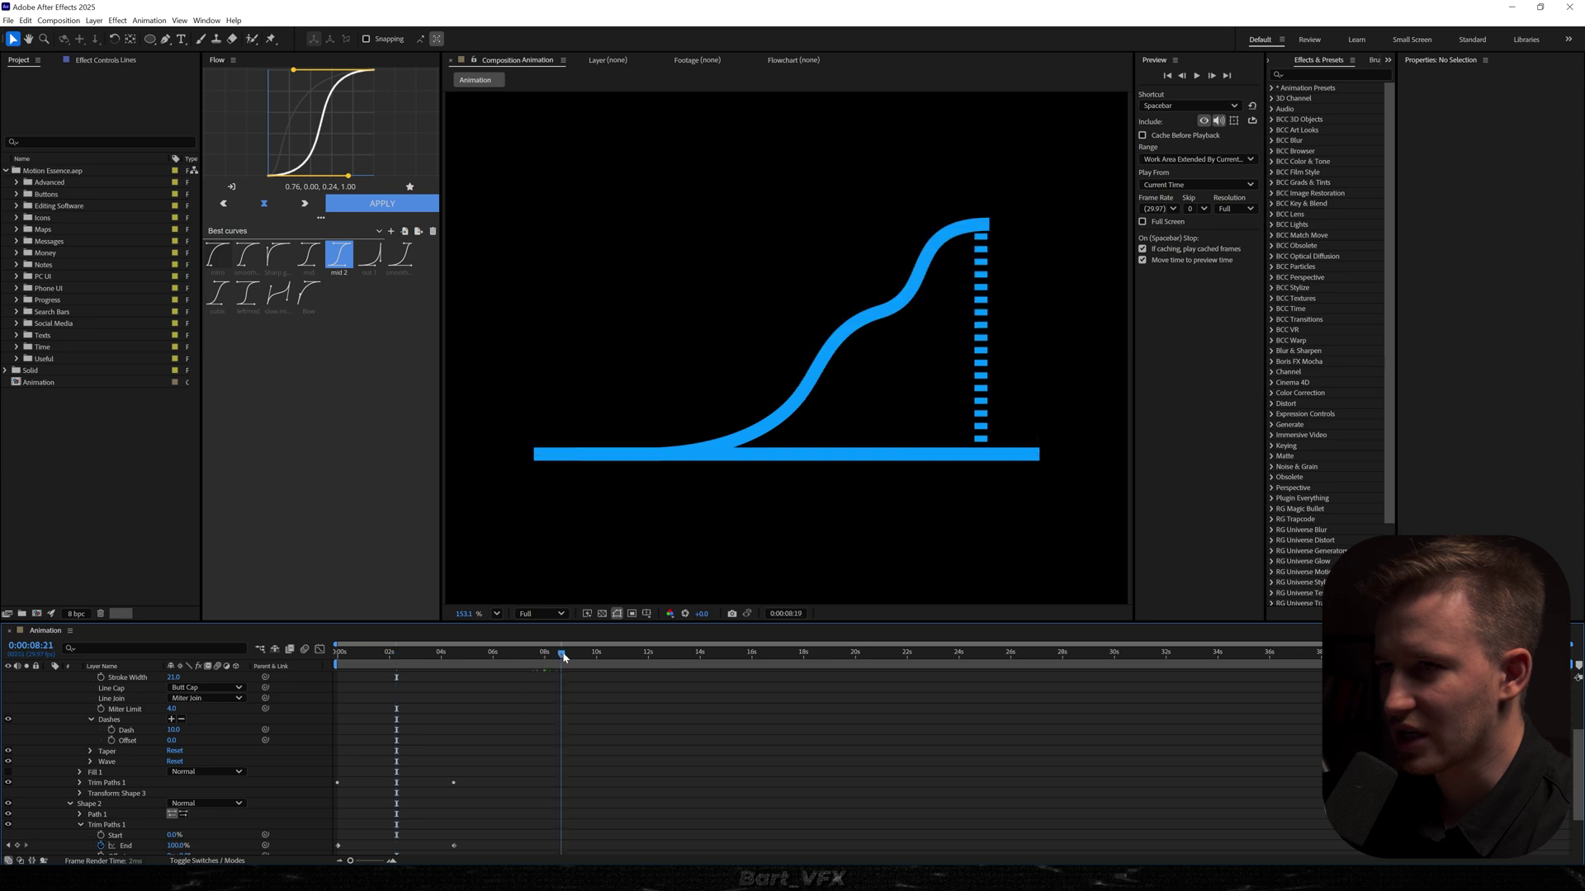
# - Thin the vertical line's stroke to 8.5 and add a small gap value to its dashes
pyautogui.scroll(3, 822, 379)
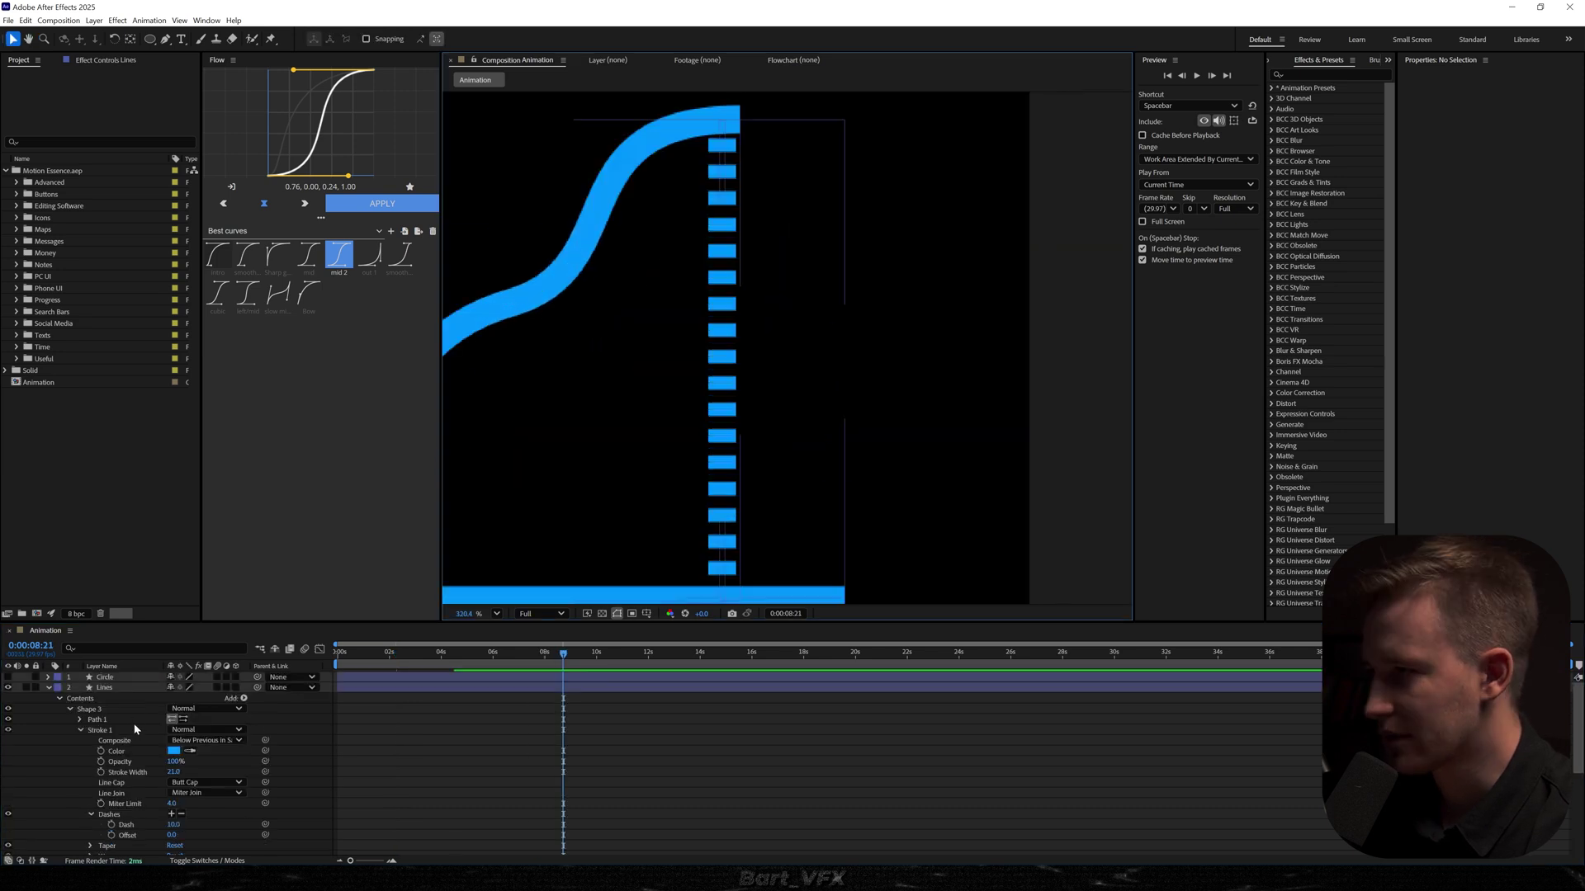
pyautogui.scroll(-1, 144, 751)
pyautogui.moveTo(171, 741); pyautogui.dragTo(157, 742)
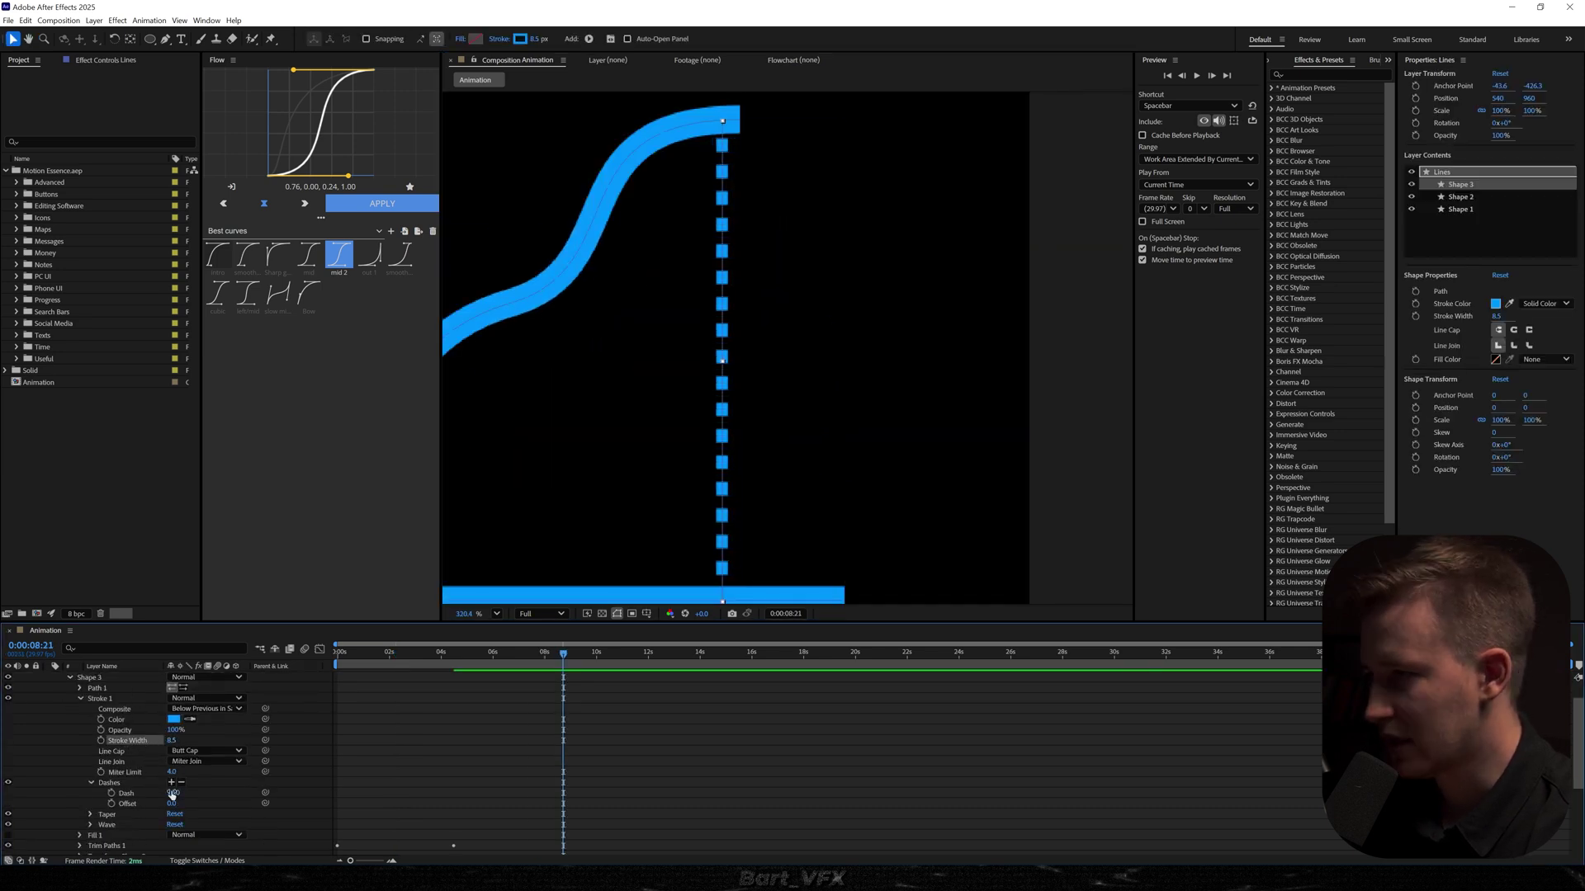
pyautogui.click(170, 782)
pyautogui.moveTo(172, 803); pyautogui.dragTo(155, 811)
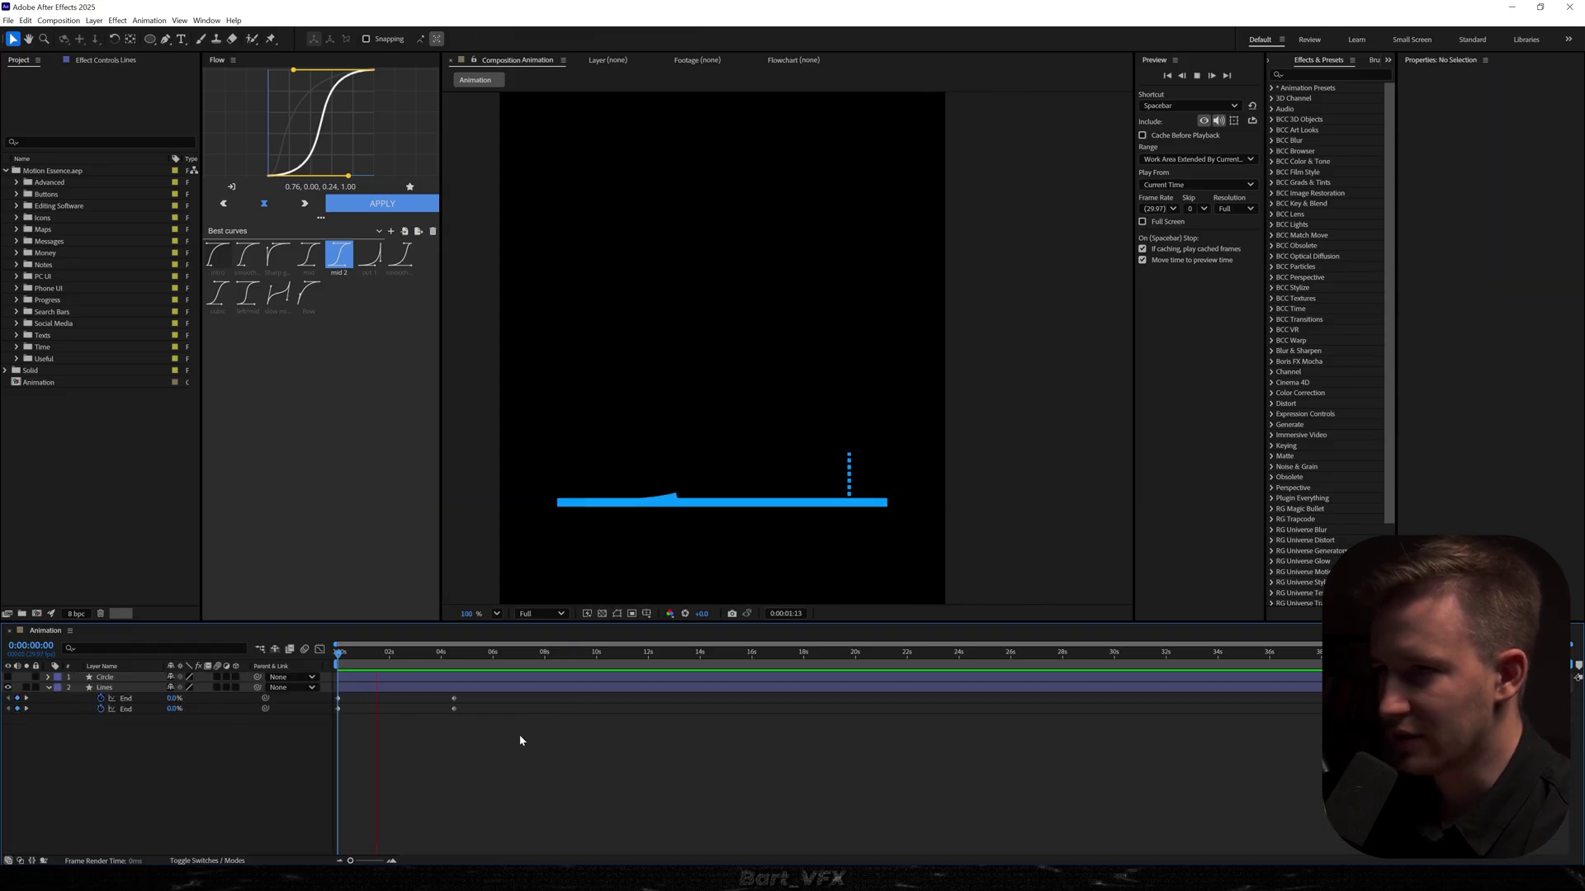
# - Move the last End keyframes of both trim paths earlier, to about 3 seconds
pyautogui.moveTo(467, 693); pyautogui.dragTo(415, 715)
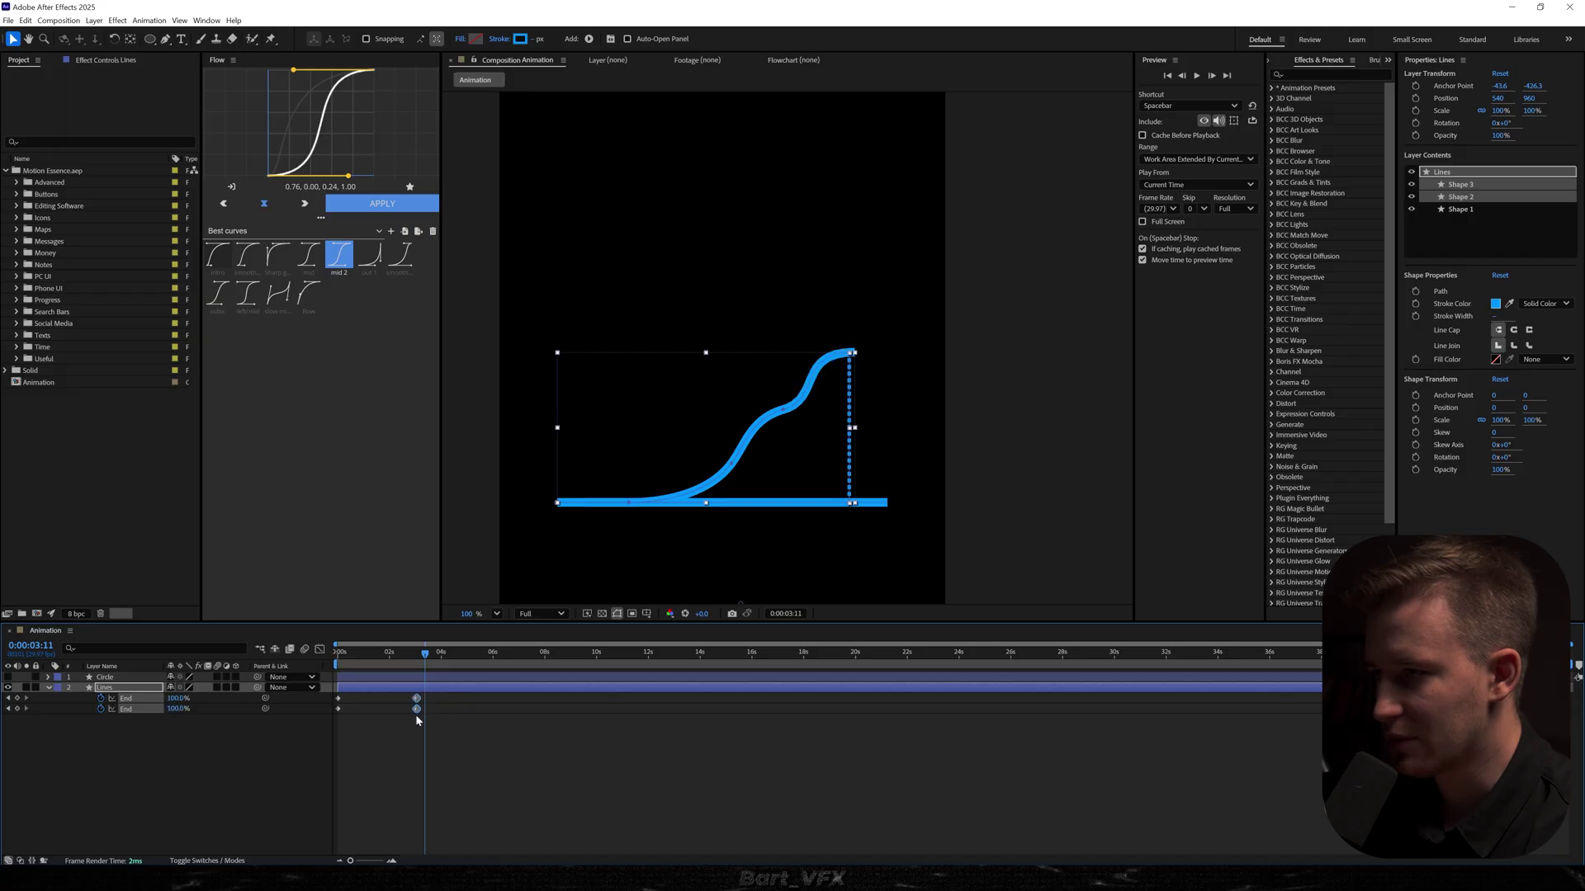
pyautogui.moveTo(426, 657); pyautogui.dragTo(446, 672)
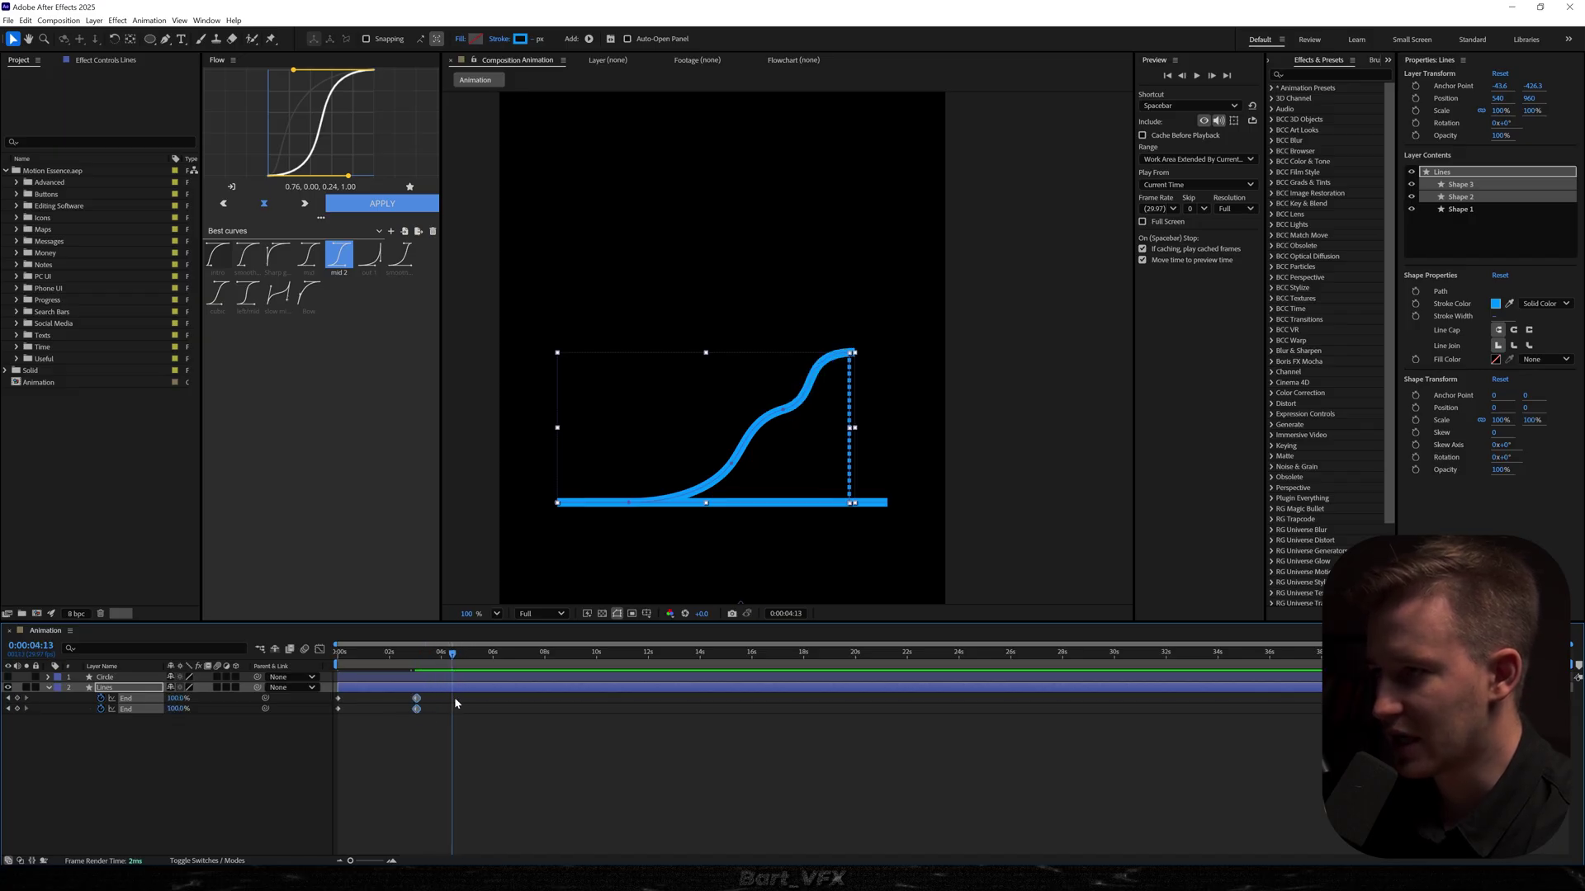
pyautogui.click(362, 758)
# - Copy the Path property of the rising curve, Shape 2, in the Lines layer
pyautogui.click(47, 687)
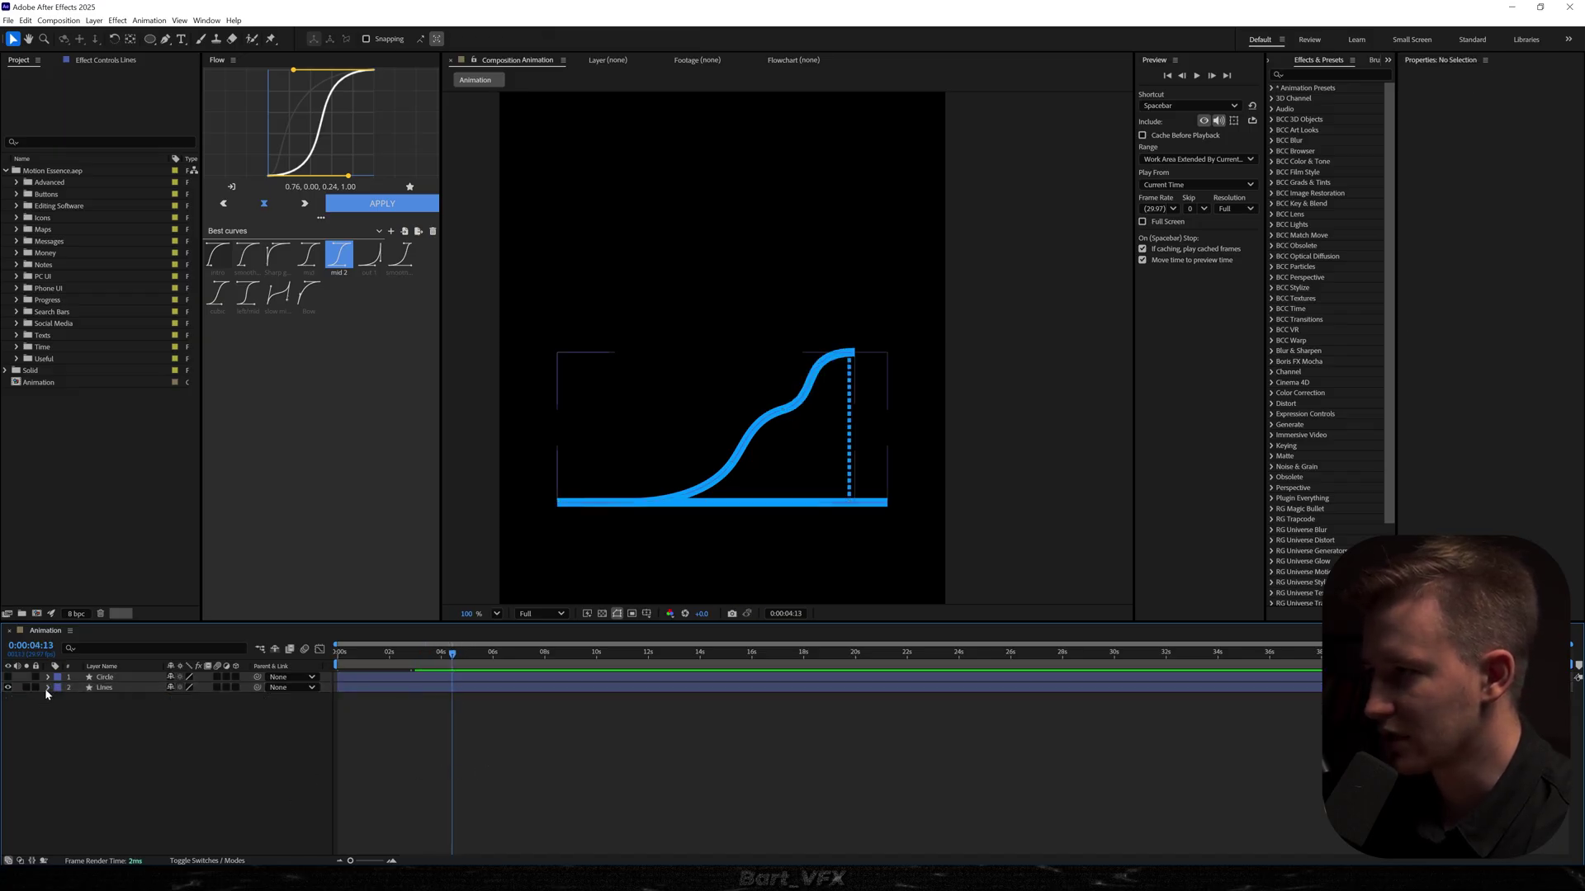
pyautogui.click(47, 688)
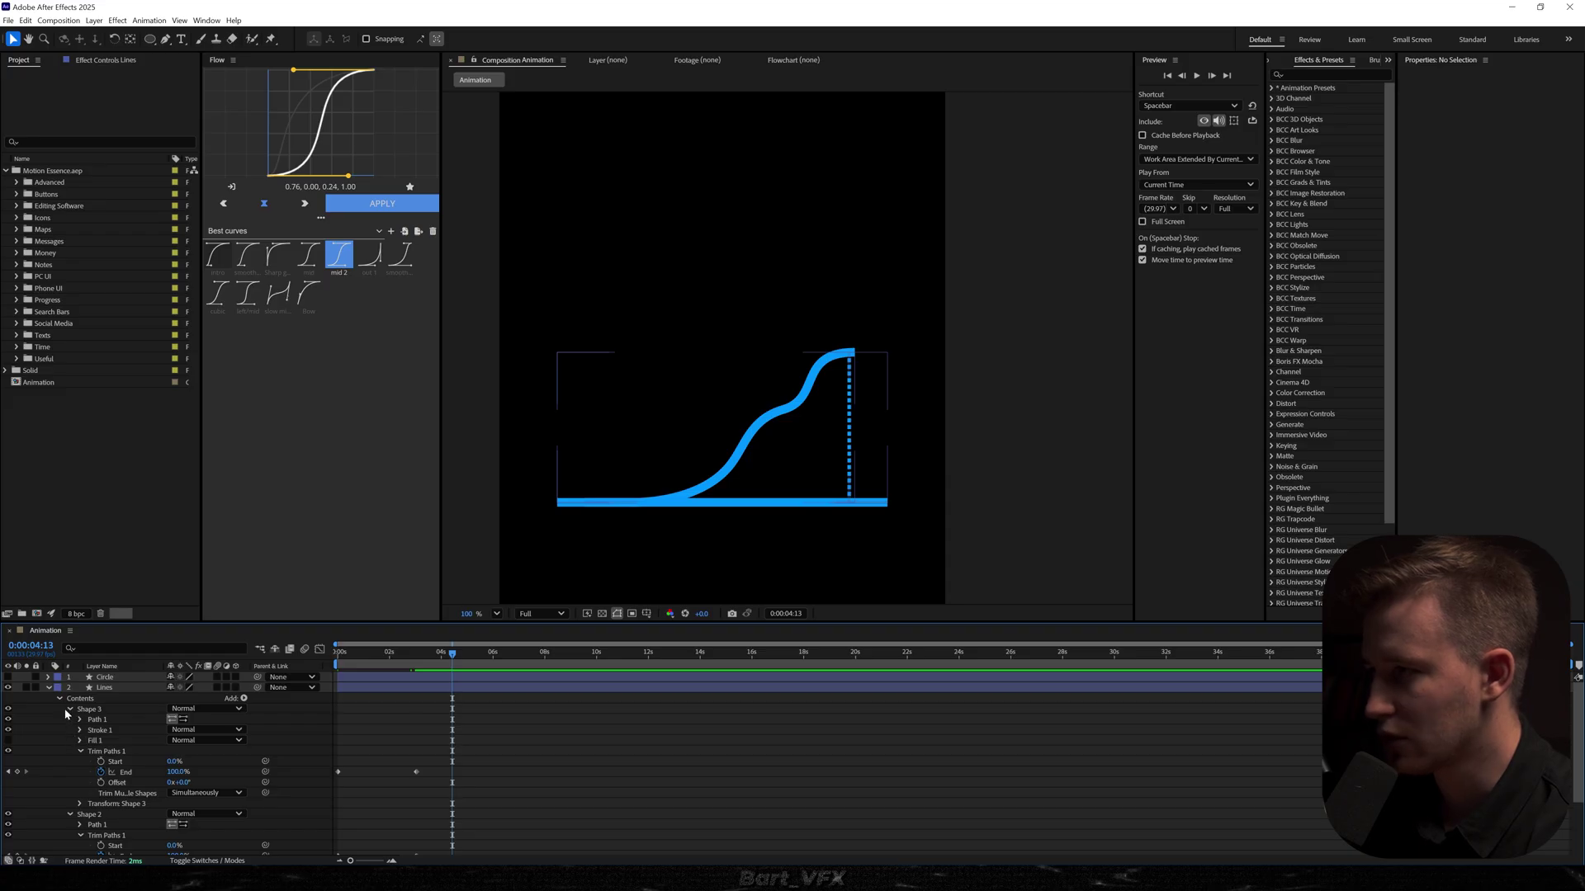
pyautogui.click(69, 709)
pyautogui.click(90, 720)
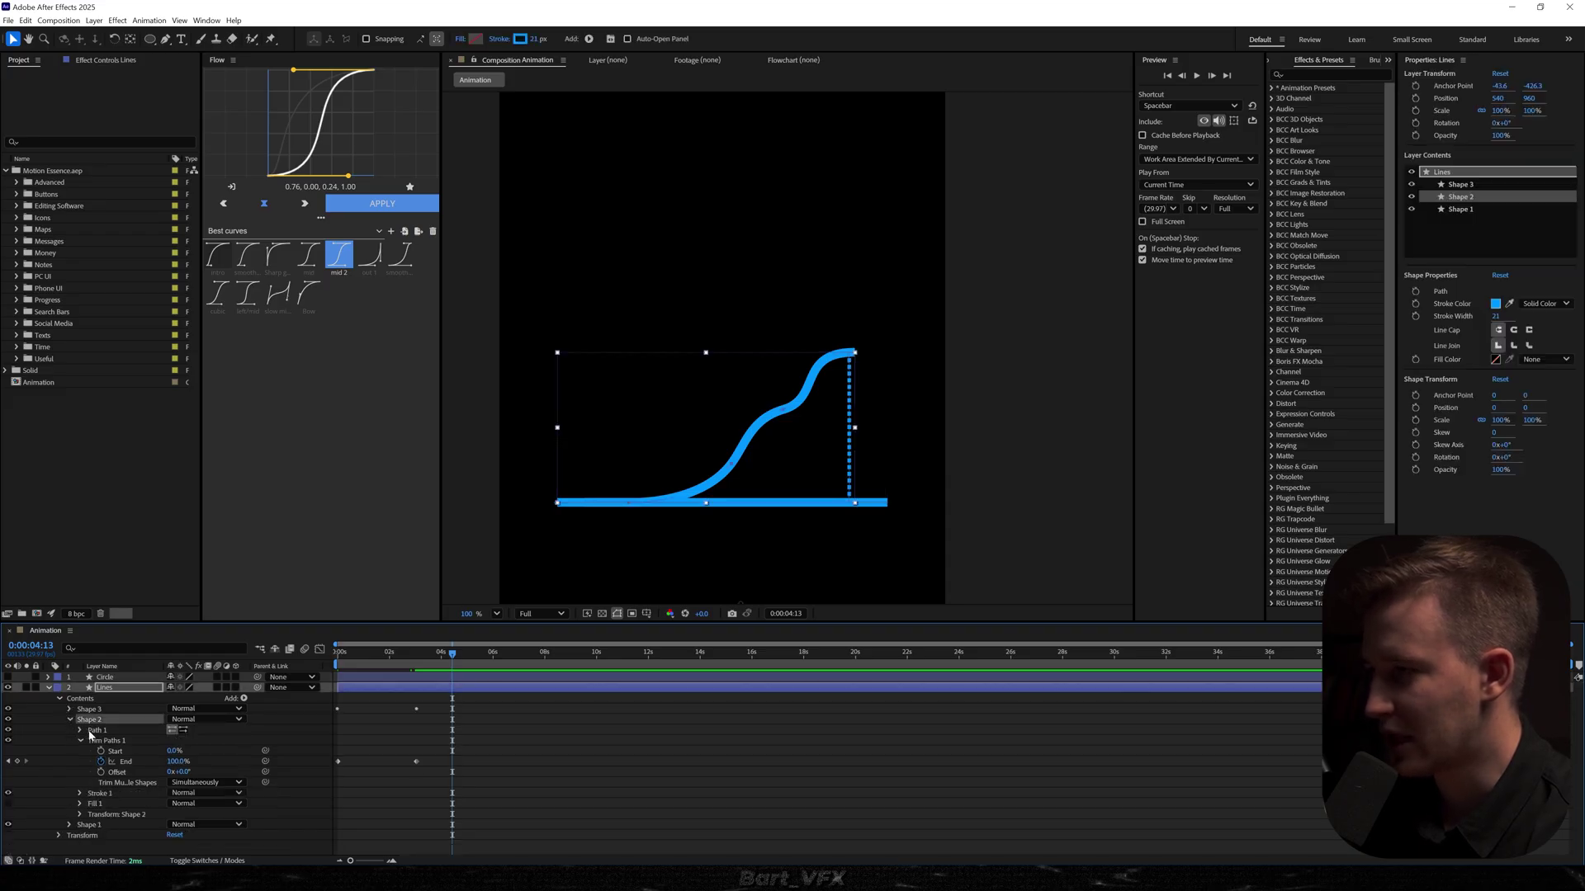
pyautogui.click(81, 730)
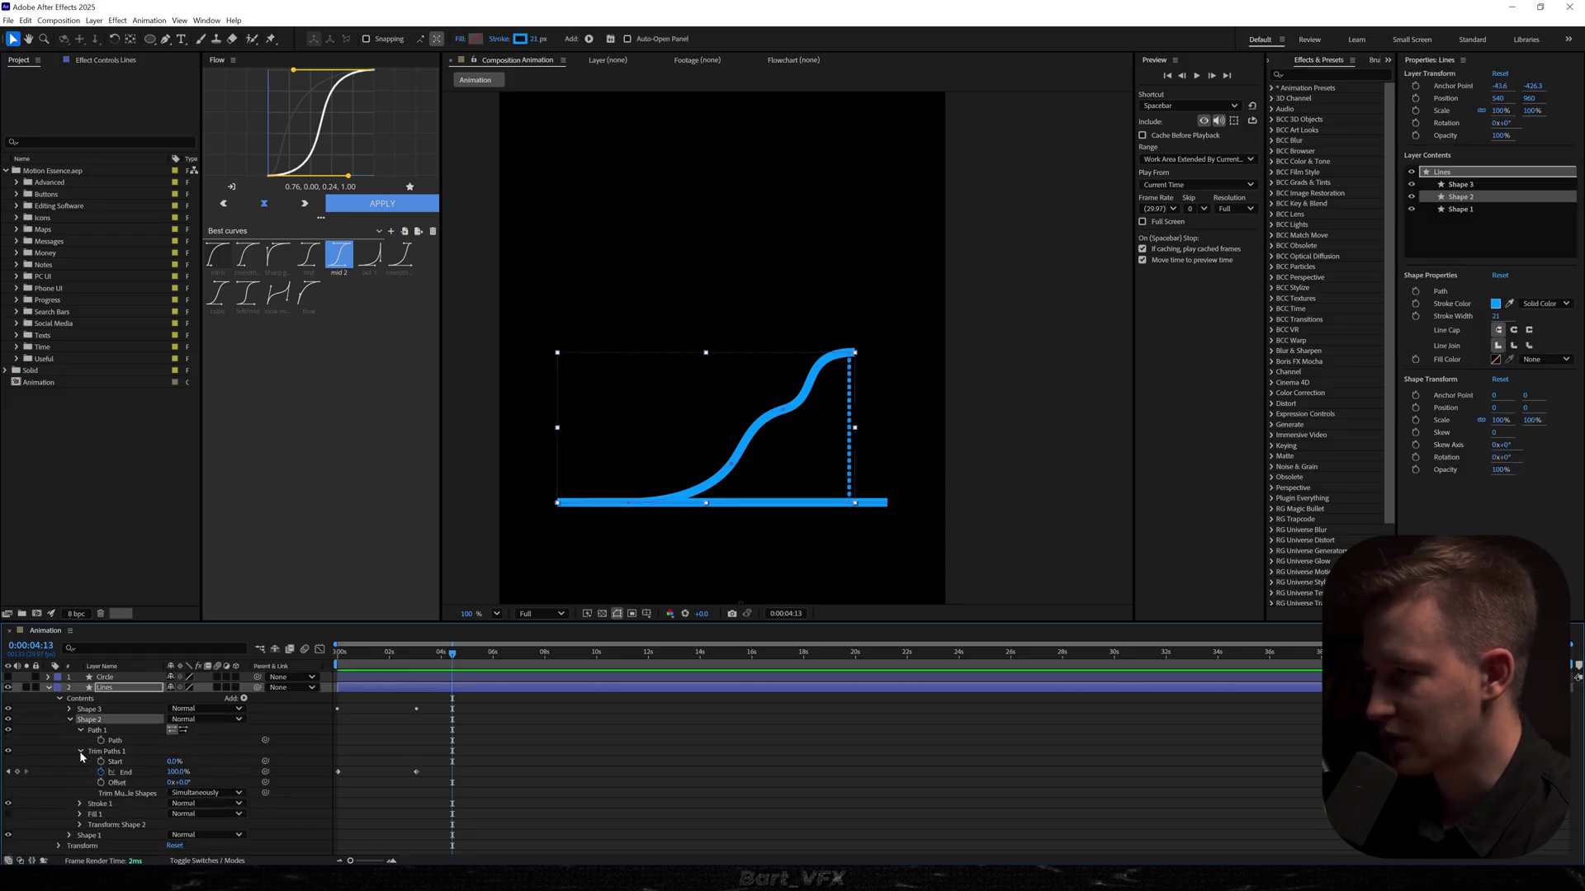
pyautogui.click(80, 751)
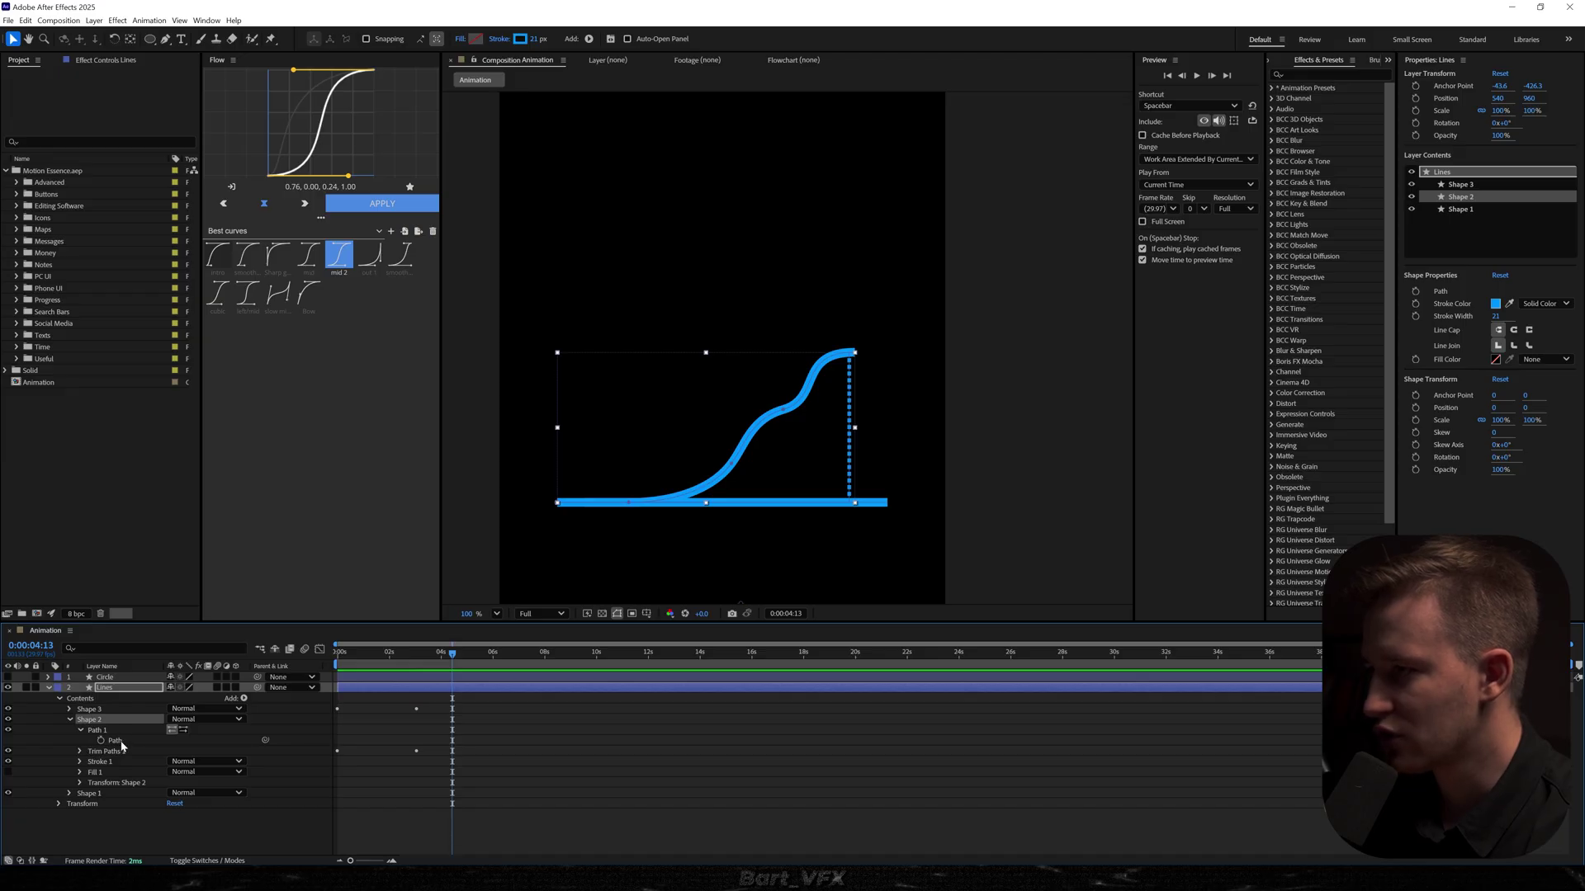
pyautogui.click(120, 741)
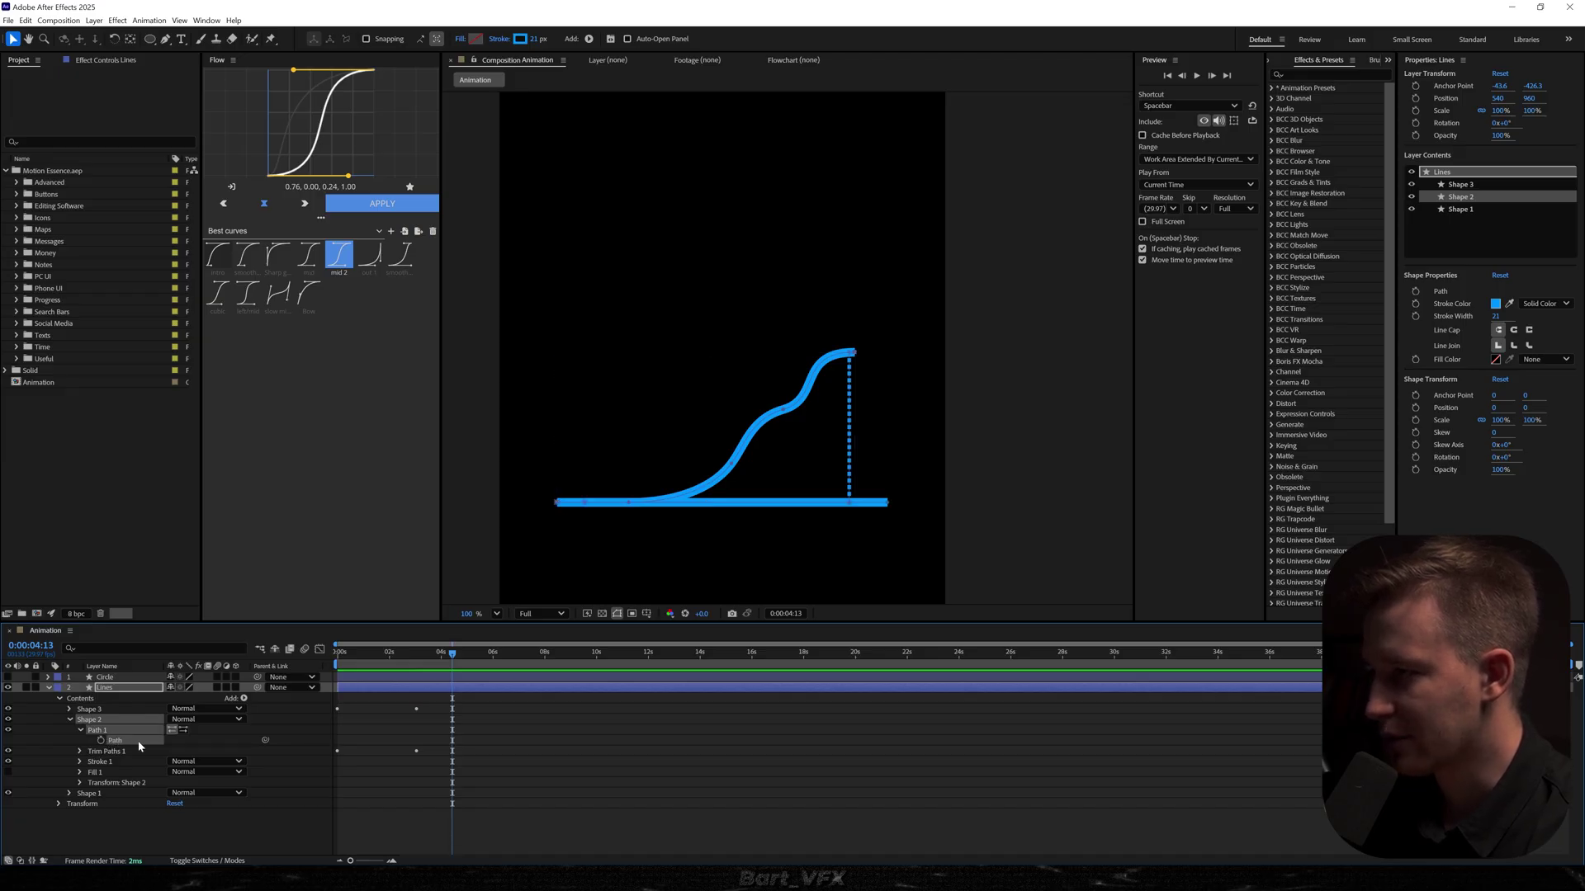
# - Make the Circle layer visible and paste the copied path into its Position property
pyautogui.click(47, 678)
pyautogui.click(7, 676)
pyautogui.press('p')
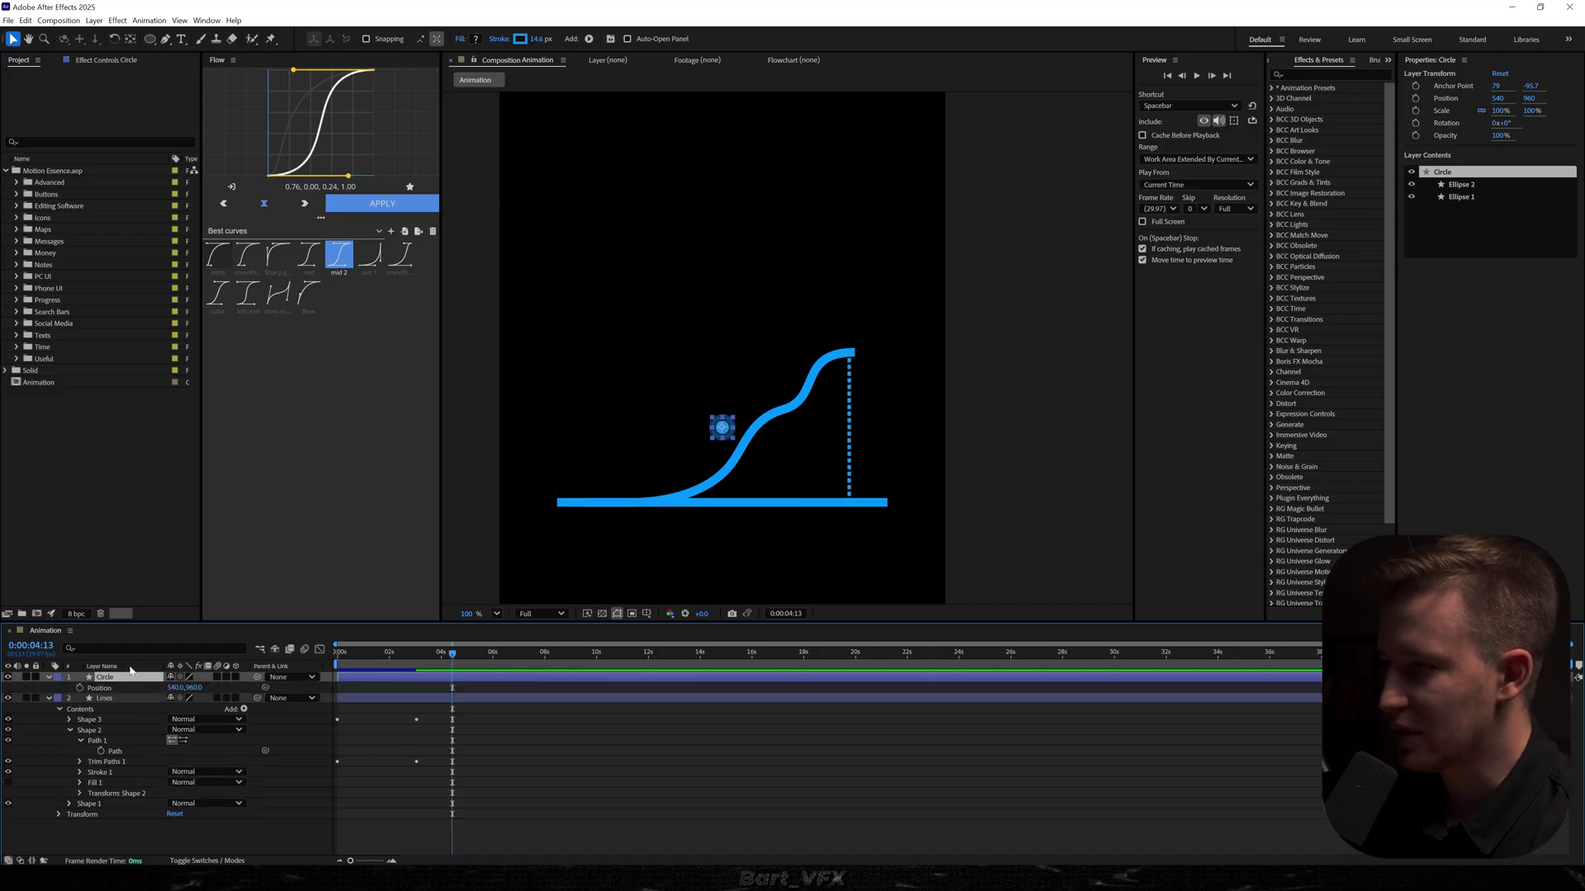
pyautogui.click(104, 692)
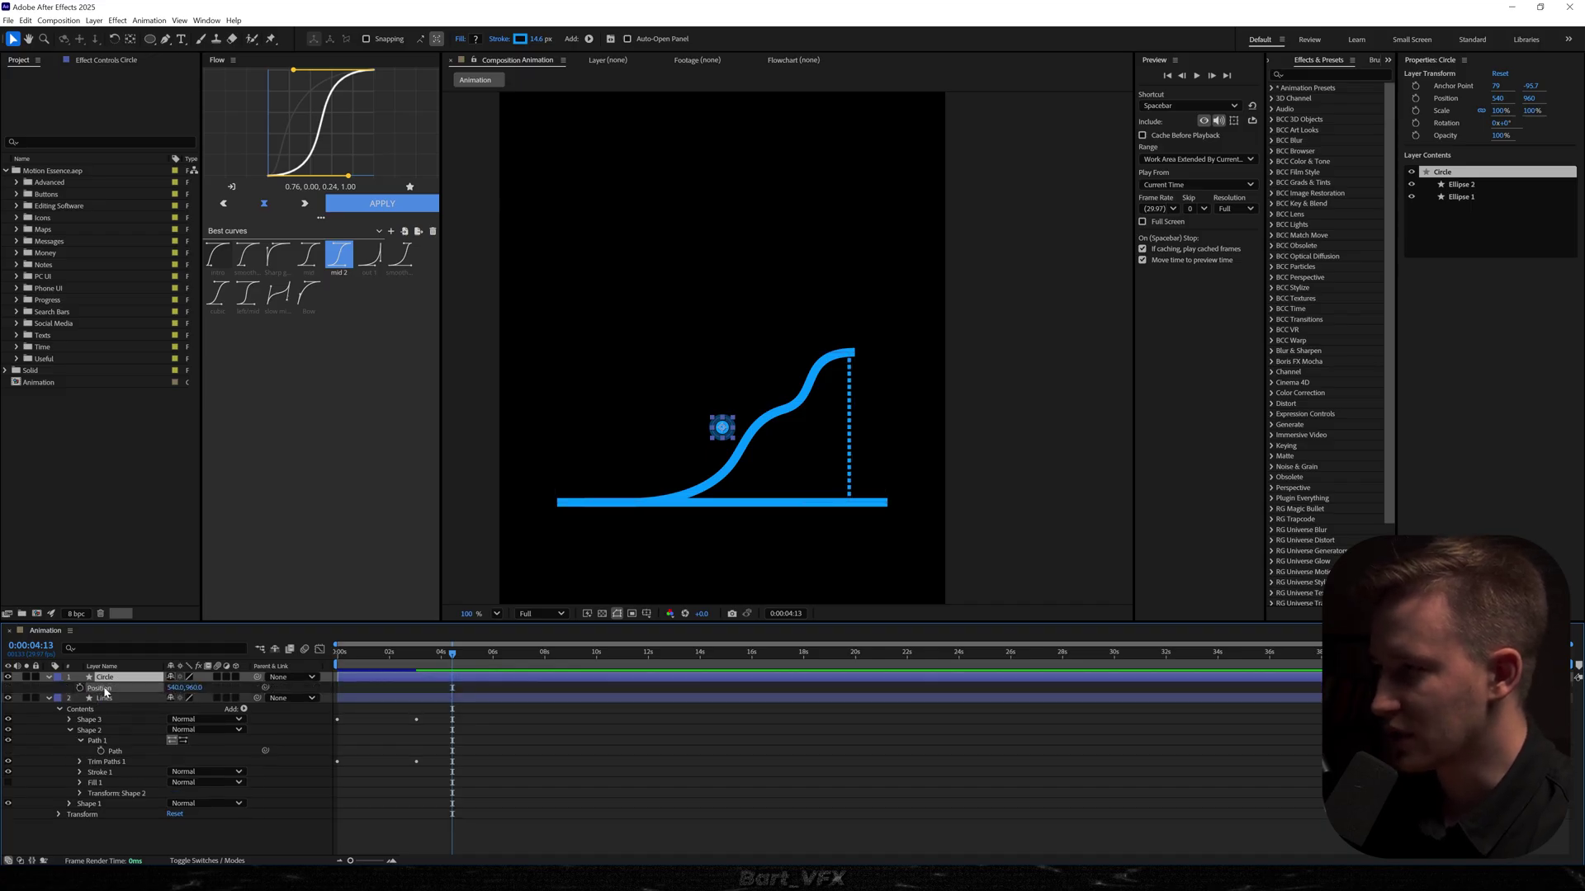
pyautogui.hotkey('ctrl', 'v')
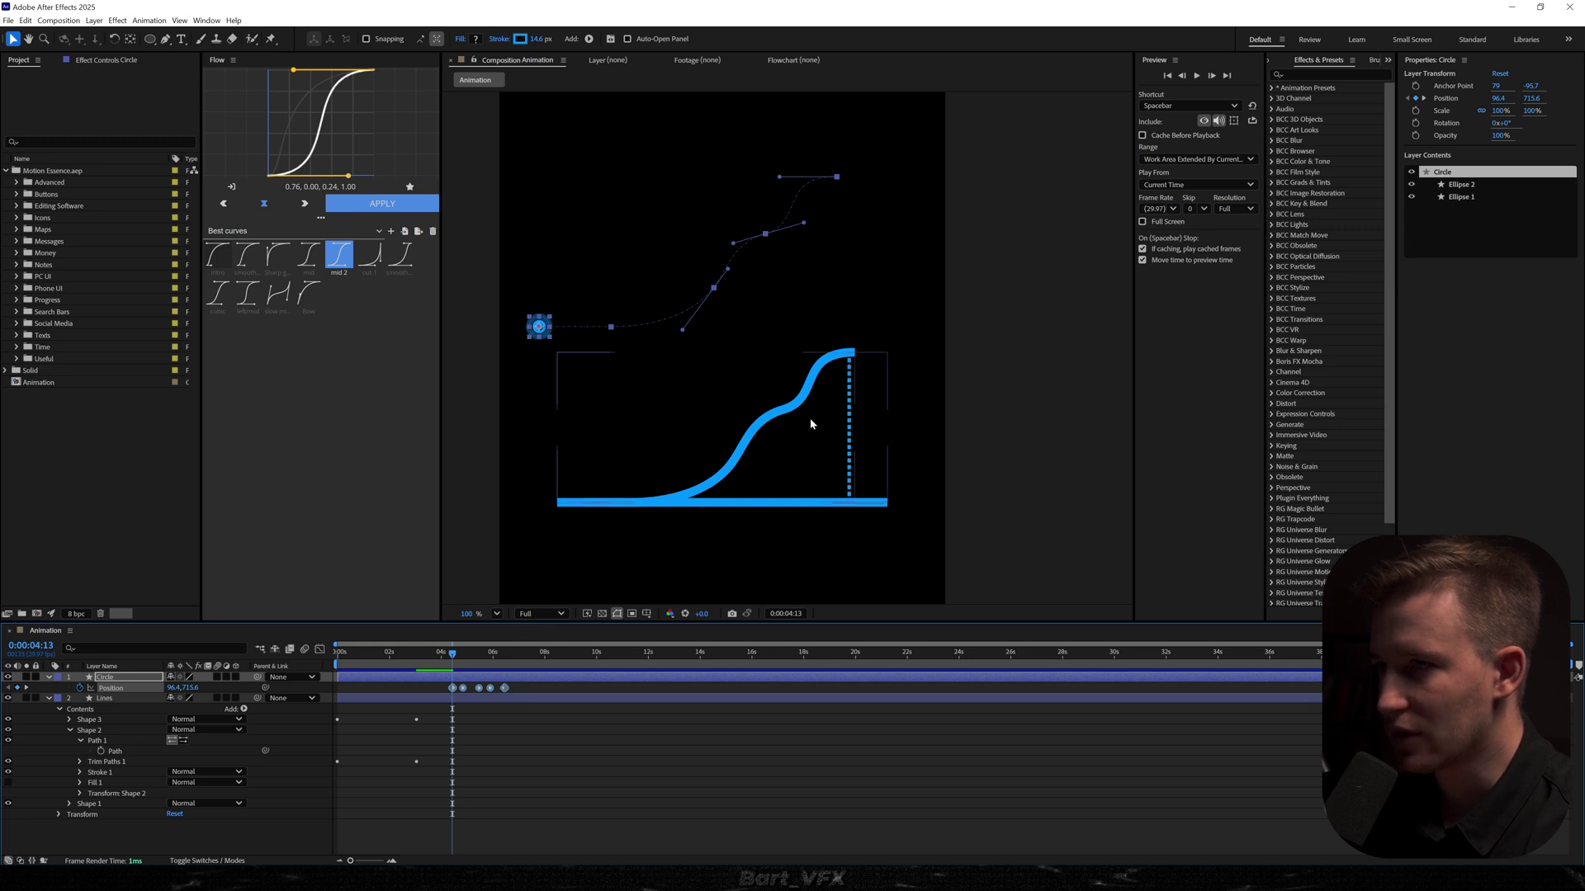
# - Move the circle's whole motion path so that it lies exactly on the rising curve
pyautogui.moveTo(452, 653); pyautogui.dragTo(433, 700)
pyautogui.moveTo(836, 184); pyautogui.dragTo(853, 363)
pyautogui.scroll(5, 853, 363)
pyautogui.moveTo(866, 267); pyautogui.dragTo(881, 267)
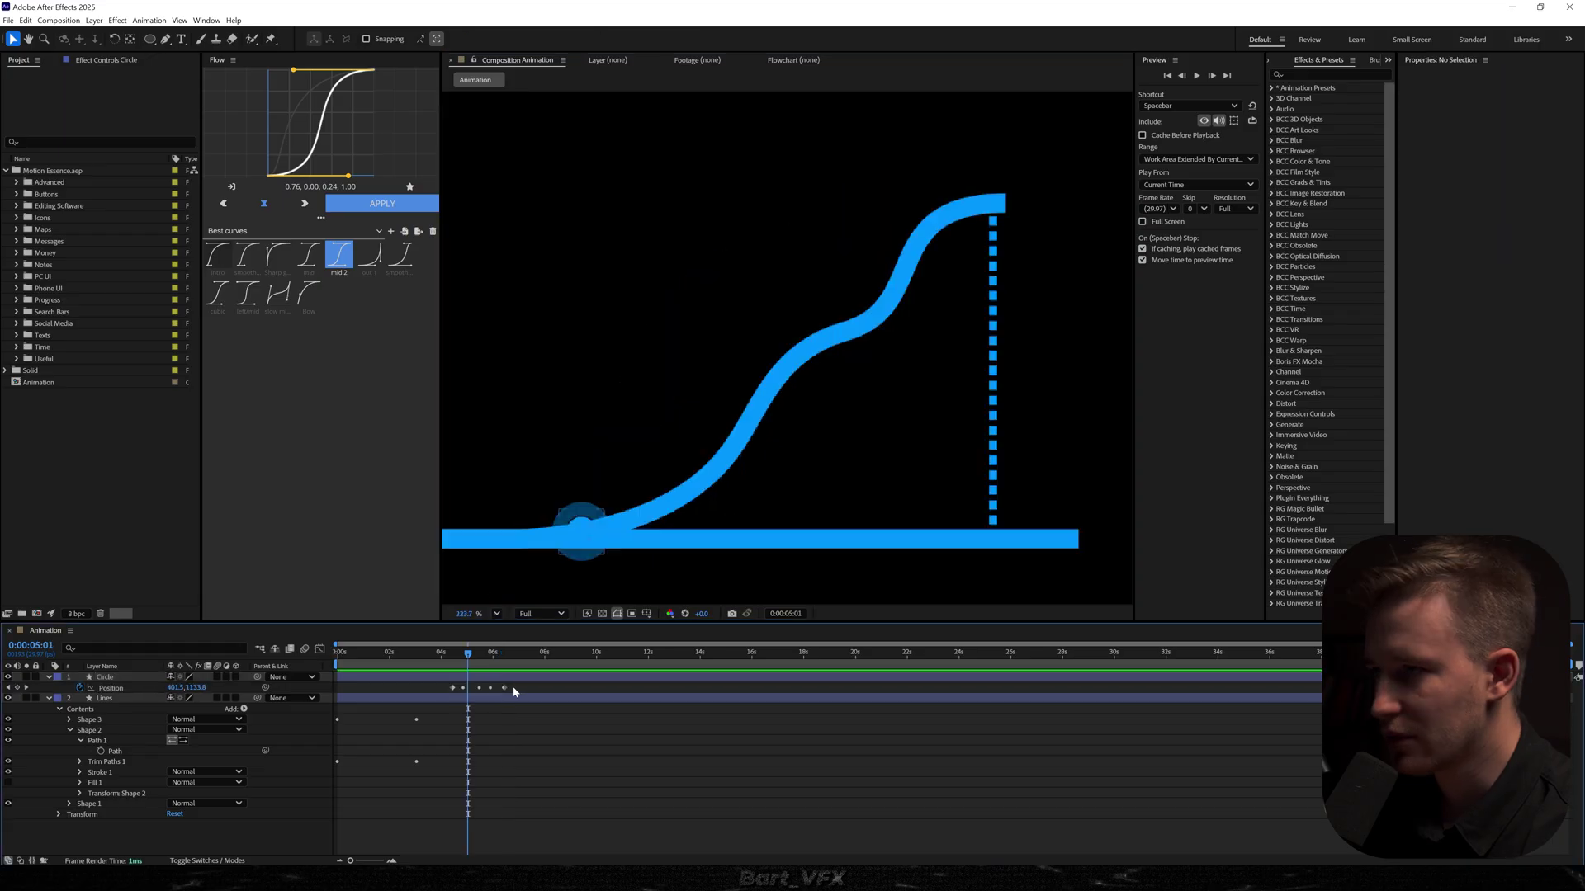
# - Retime the circle's Position keyframes to begin at the first frame and end level with the lines' last End keyframes
pyautogui.moveTo(512, 686); pyautogui.dragTo(332, 695)
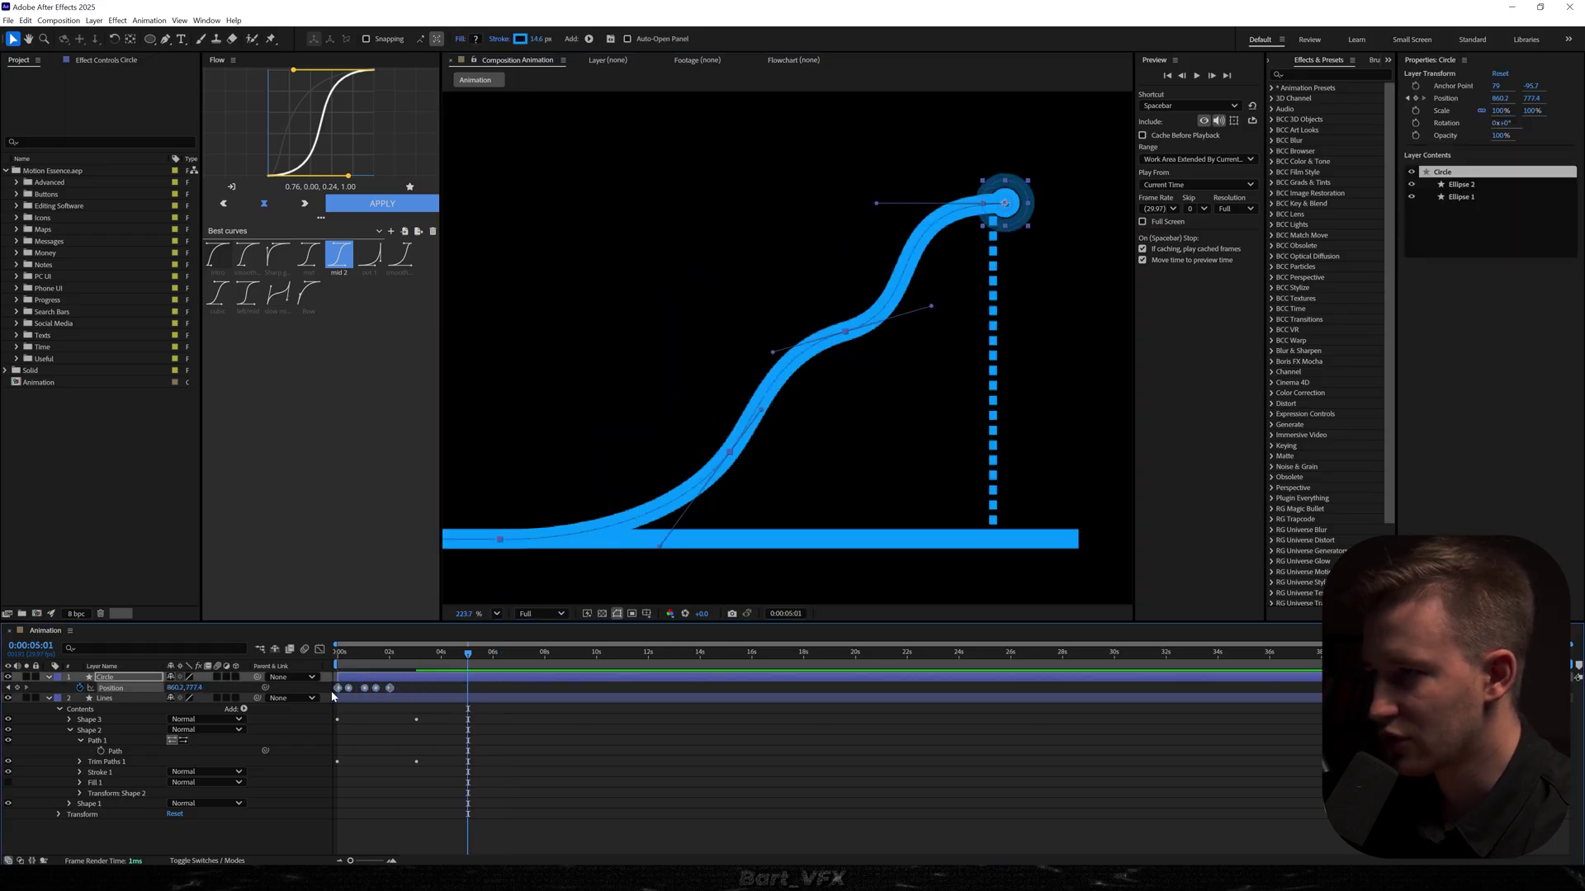
pyautogui.moveTo(390, 687); pyautogui.dragTo(417, 689)
pyautogui.scroll(3, 393, 718)
pyautogui.scroll(3, 412, 766)
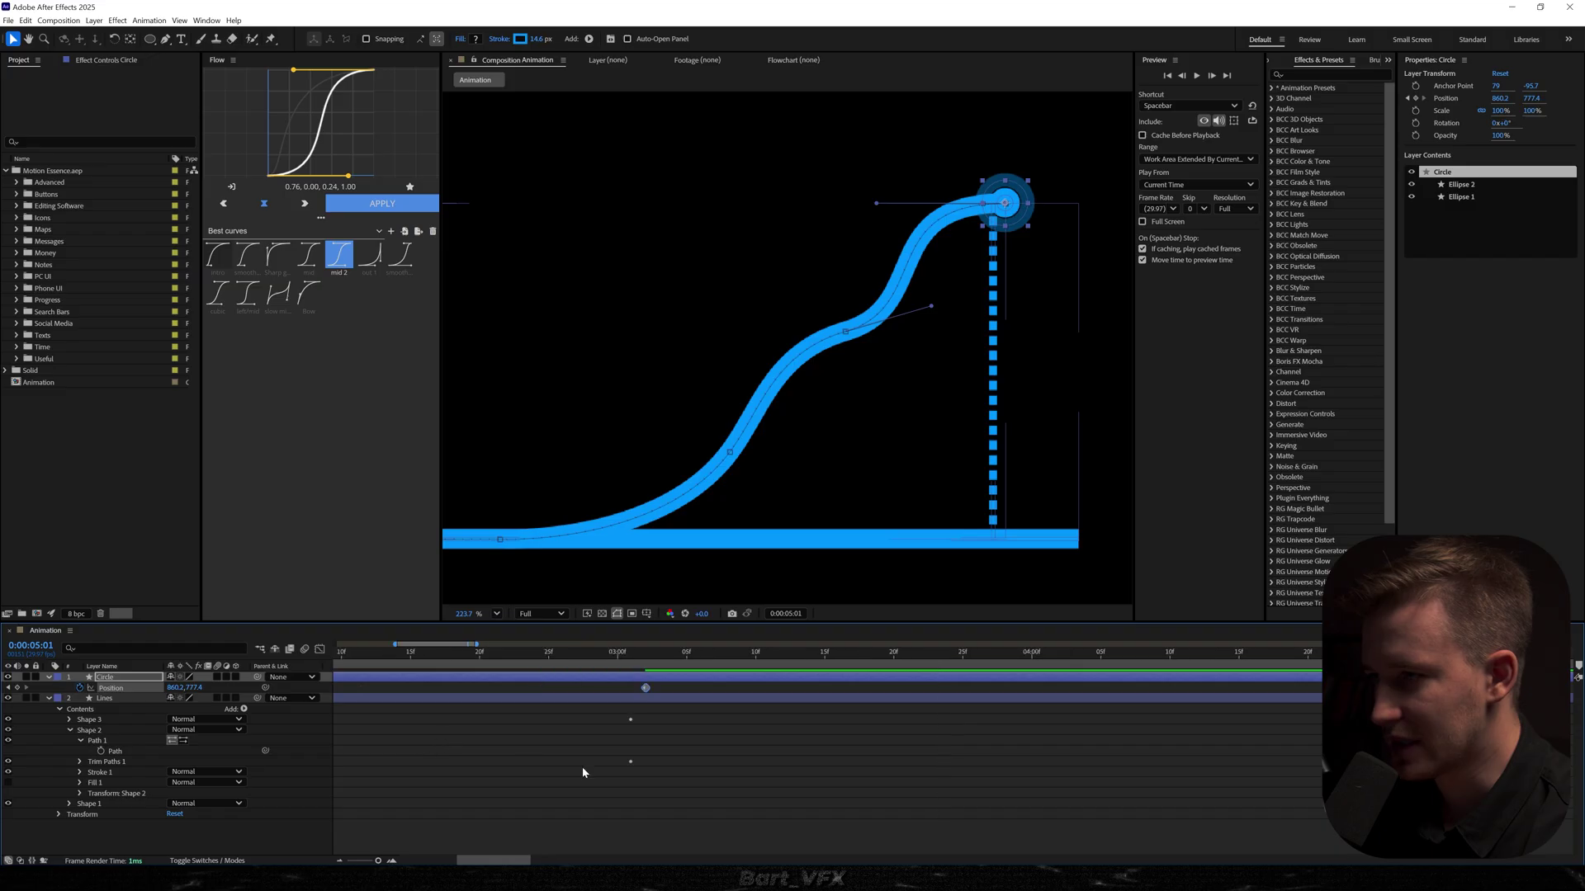
pyautogui.moveTo(644, 689); pyautogui.dragTo(631, 690)
pyautogui.scroll(-6, 577, 726)
# - Select every keyframe of the Circle and Lines layers and choose the intro easing curve (0.20, 0.00, 0.00, 1.00)
pyautogui.hotkey('ctrl', 'a')
pyautogui.press('u')
pyautogui.press('u')
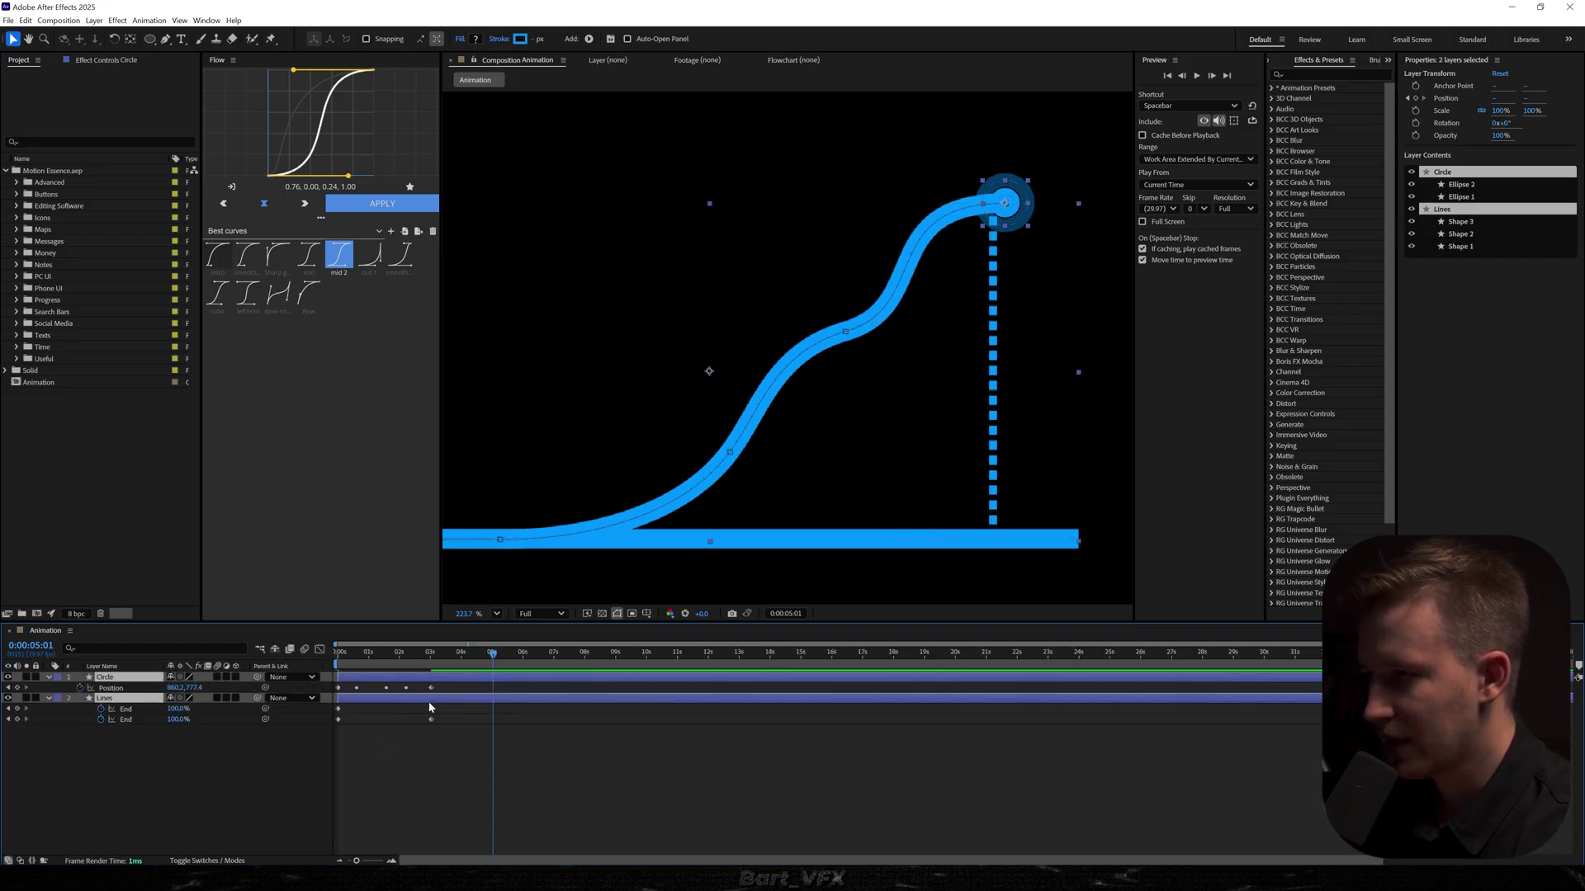
pyautogui.moveTo(443, 690); pyautogui.dragTo(311, 754)
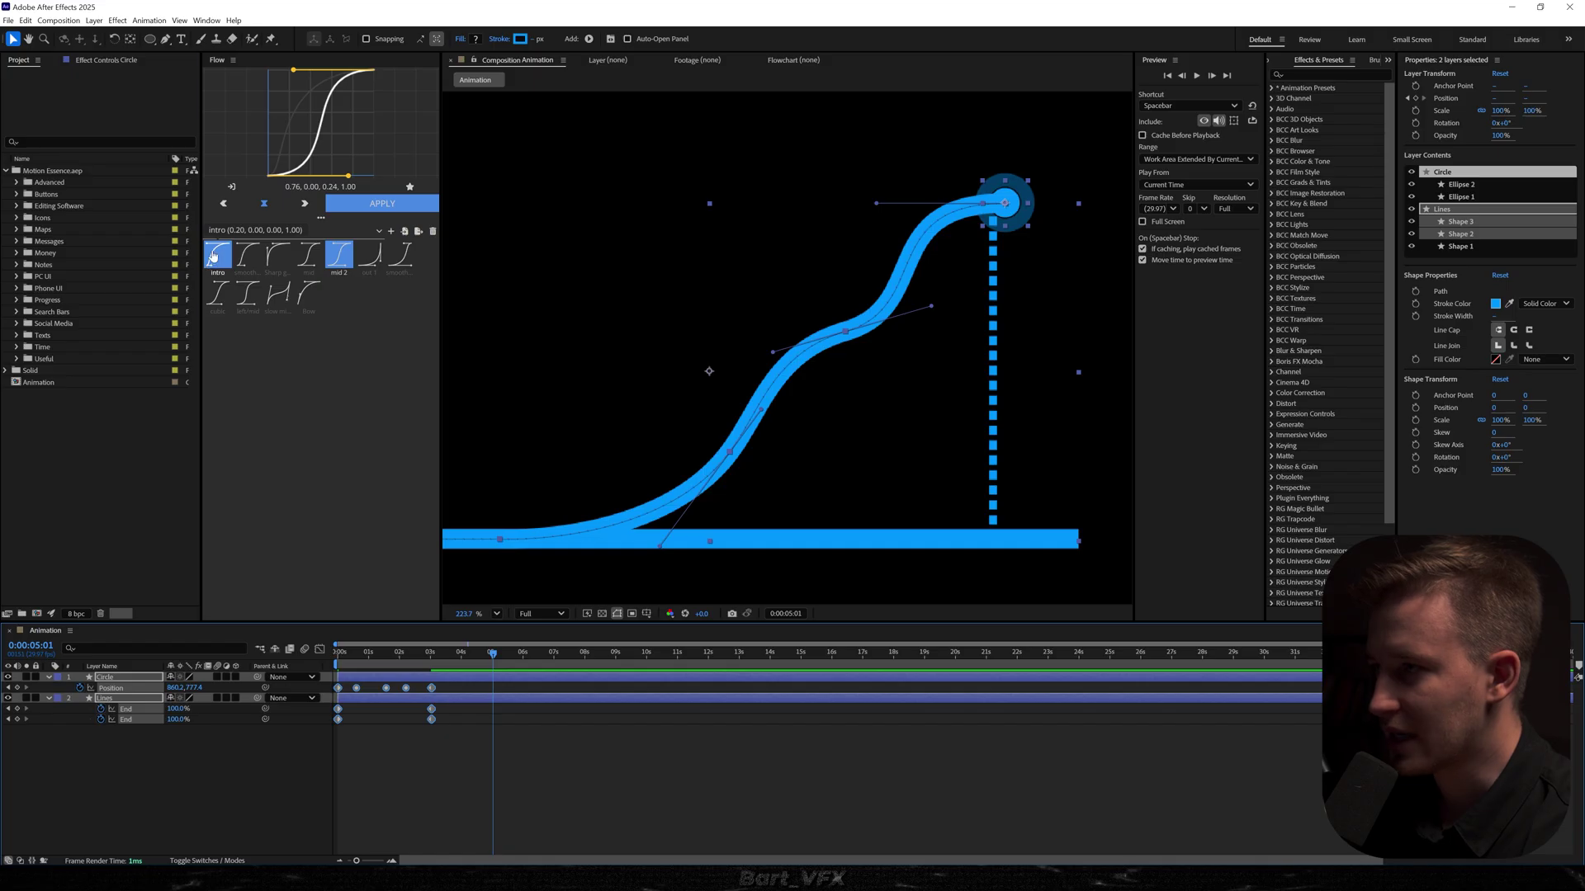
pyautogui.click(213, 257)
# - Display the keyframes' speed graph and preview the eased animation from the first frame
pyautogui.hotkey('shift', 'F3')
pyautogui.scroll(-2, 375, 767)
pyautogui.scroll(-1, 360, 752)
pyautogui.moveTo(355, 653); pyautogui.dragTo(335, 652)
pyautogui.press('space')
pyautogui.press('space')
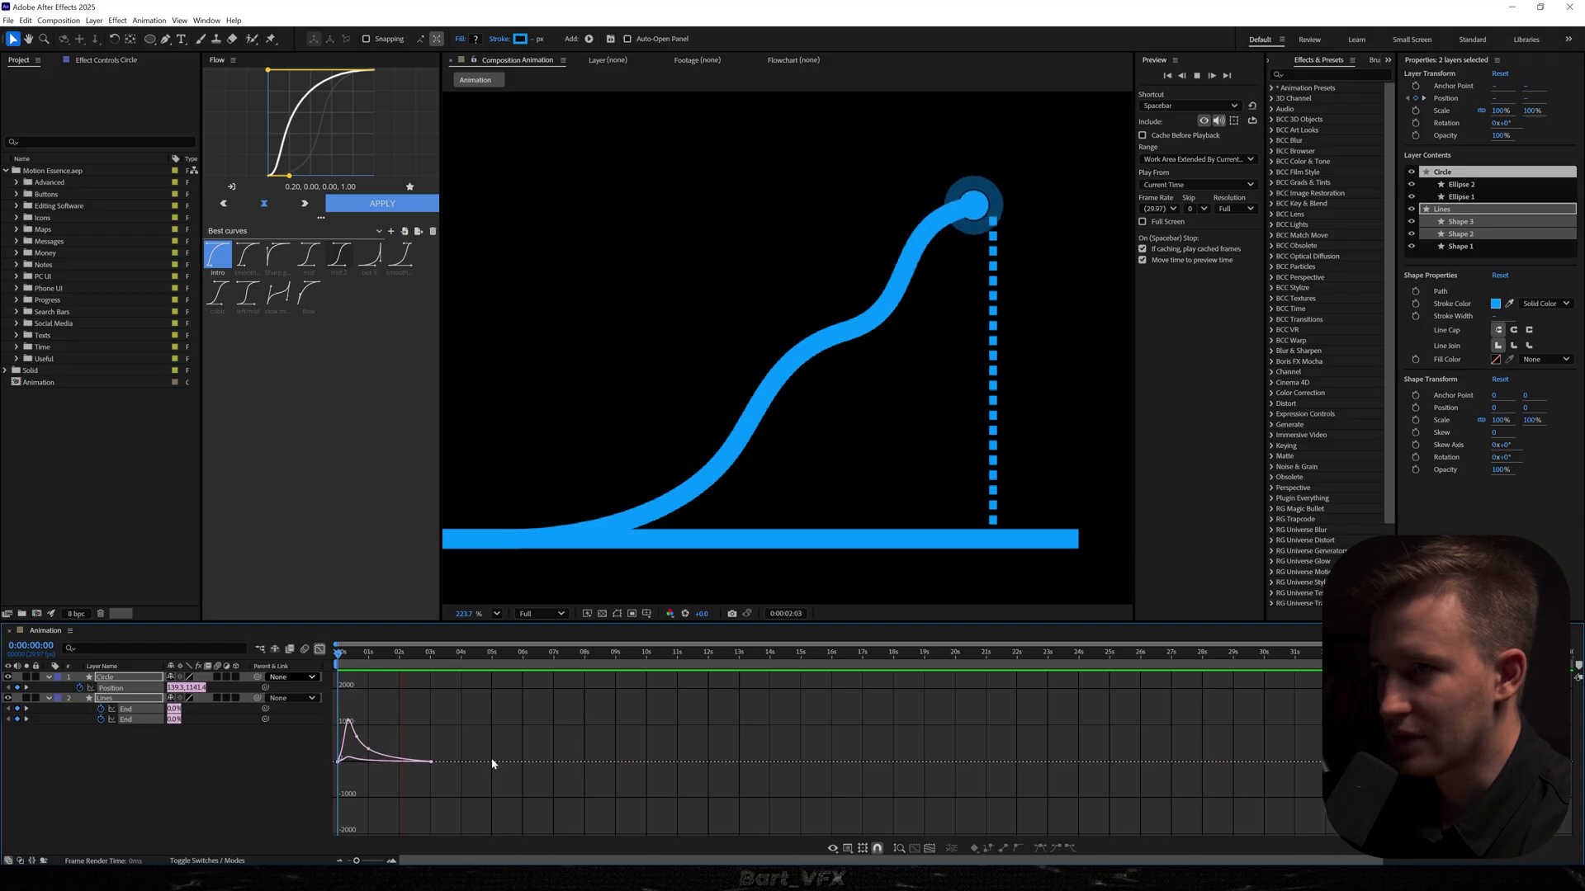
# - Shift the dashed vertical line horizontally with its shape Position so that it lines up with the circle's centre
pyautogui.click(478, 711)
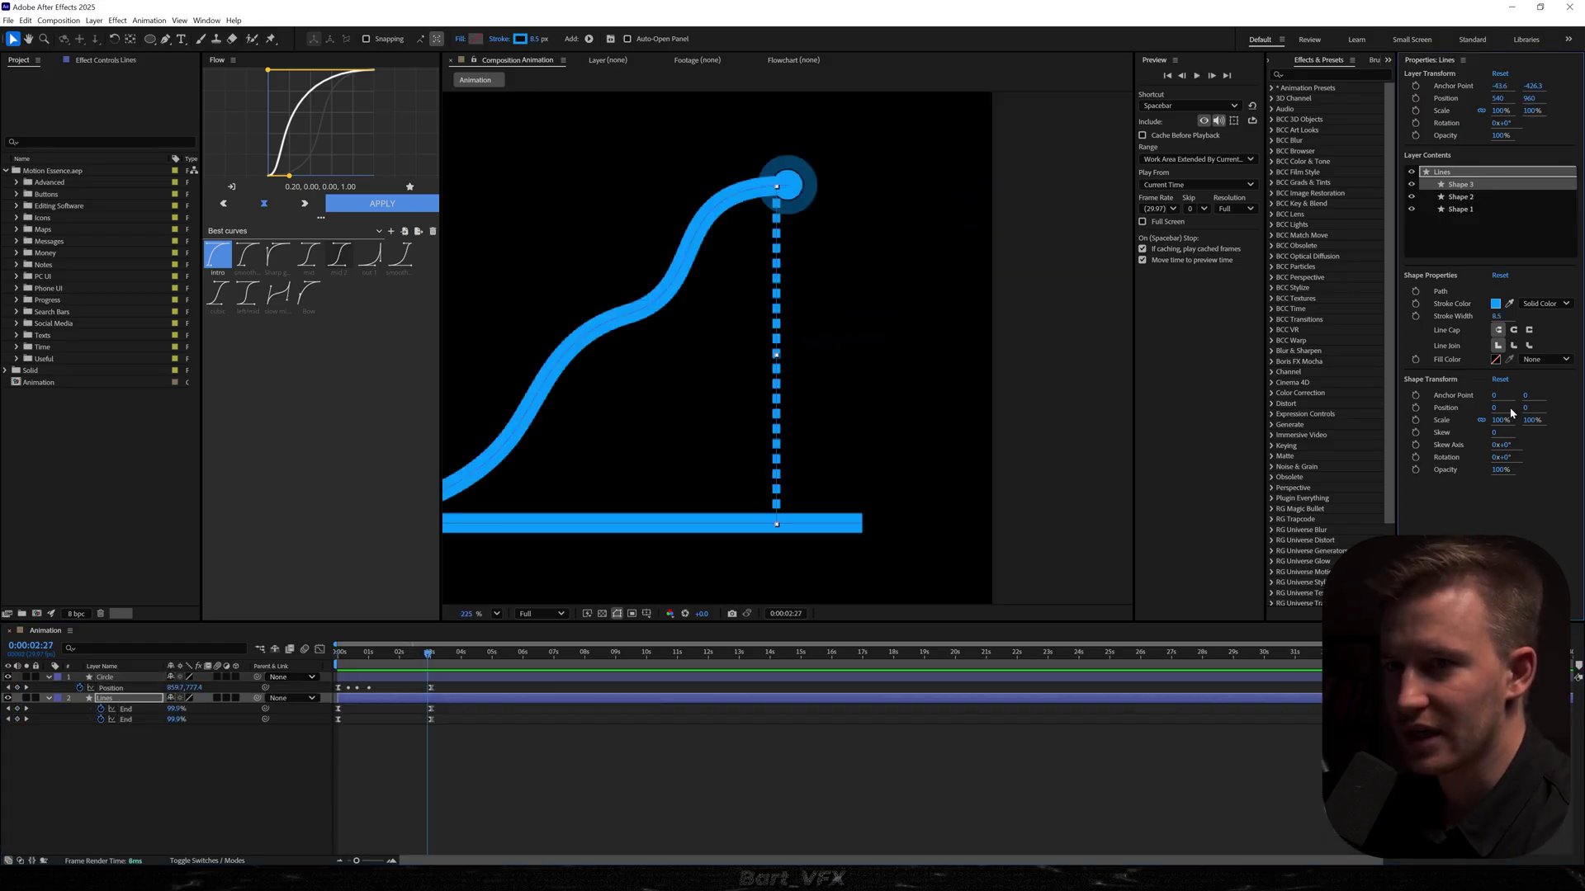
pyautogui.moveTo(1493, 407); pyautogui.dragTo(1567, 402)
pyautogui.click(891, 393)
pyautogui.scroll(-4, 835, 380)
pyautogui.scroll(5, 832, 308)
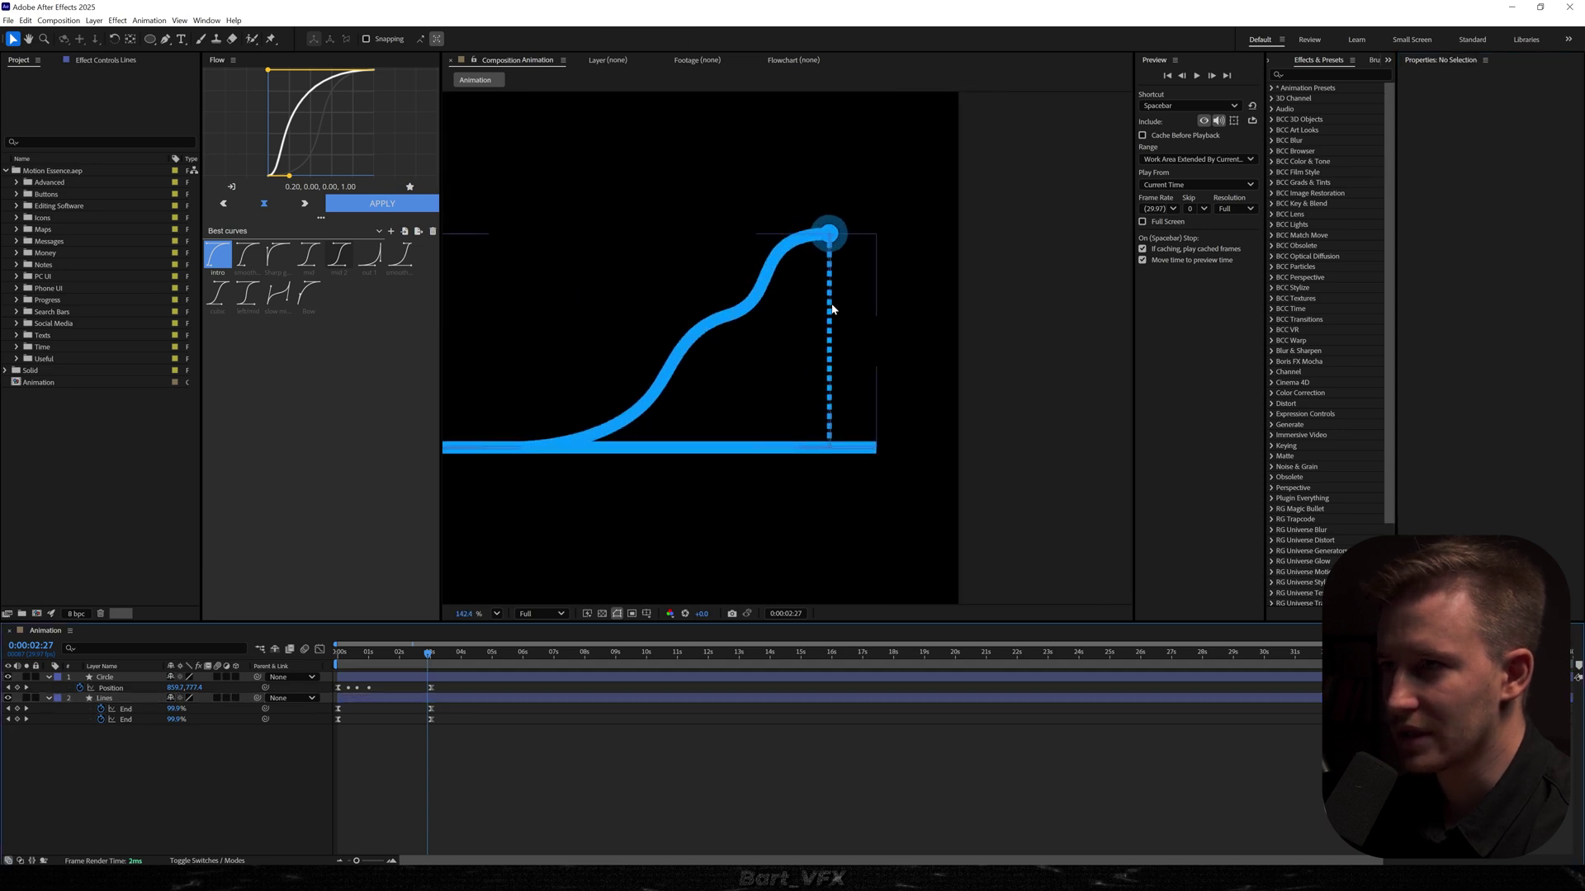
pyautogui.scroll(-2, 806, 200)
# - Apply the Drop Shadow effect to the Circle layer
pyautogui.click(120, 680)
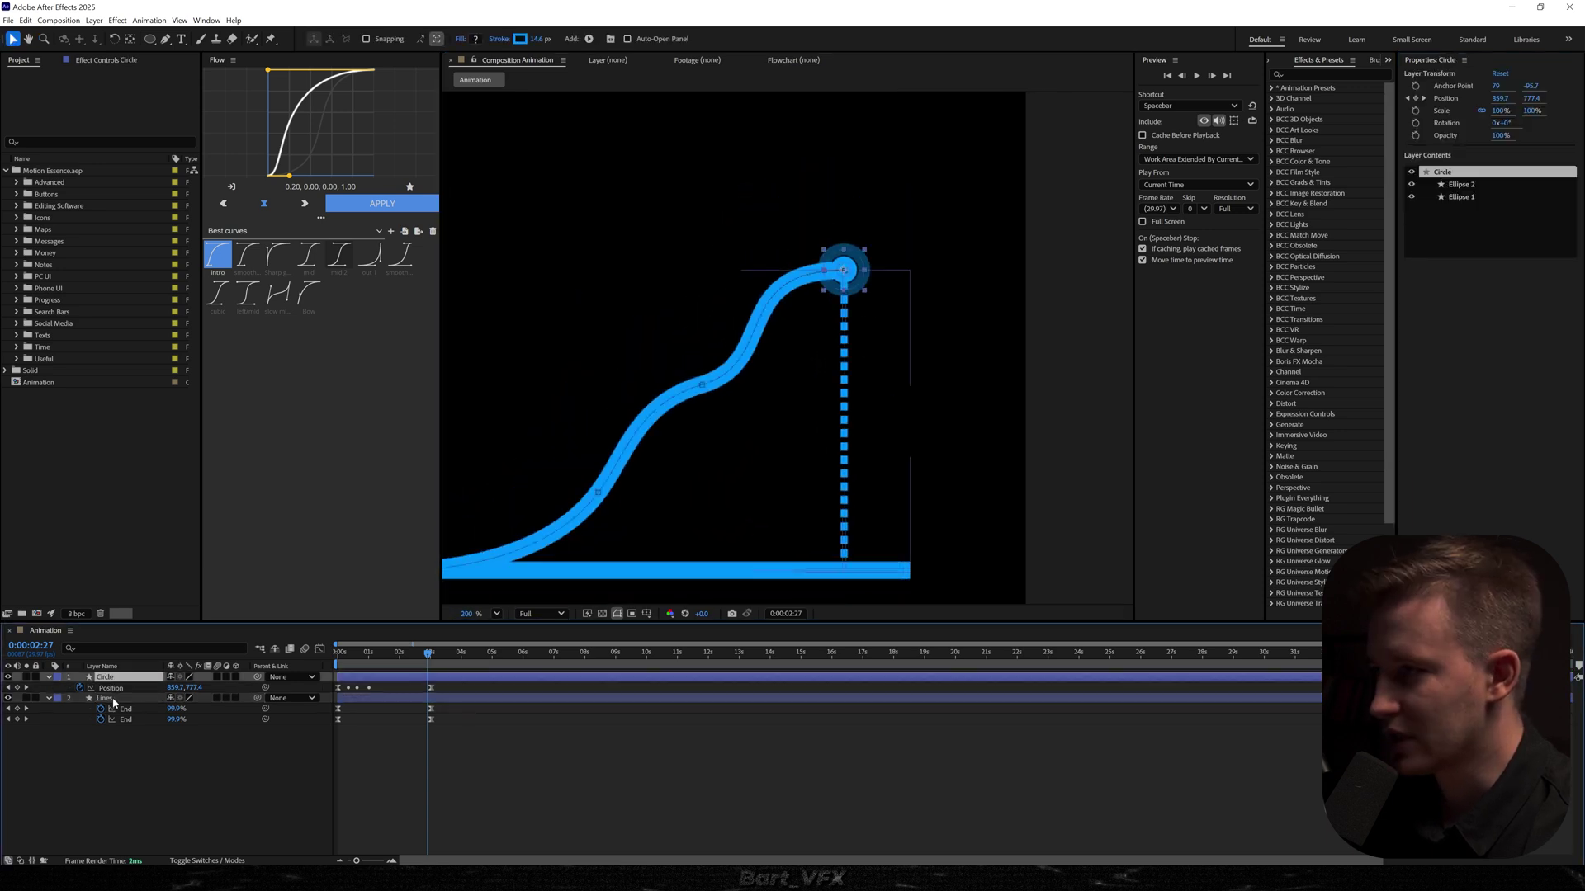
pyautogui.hotkey('ctrl', 'space')
pyautogui.write('drop')
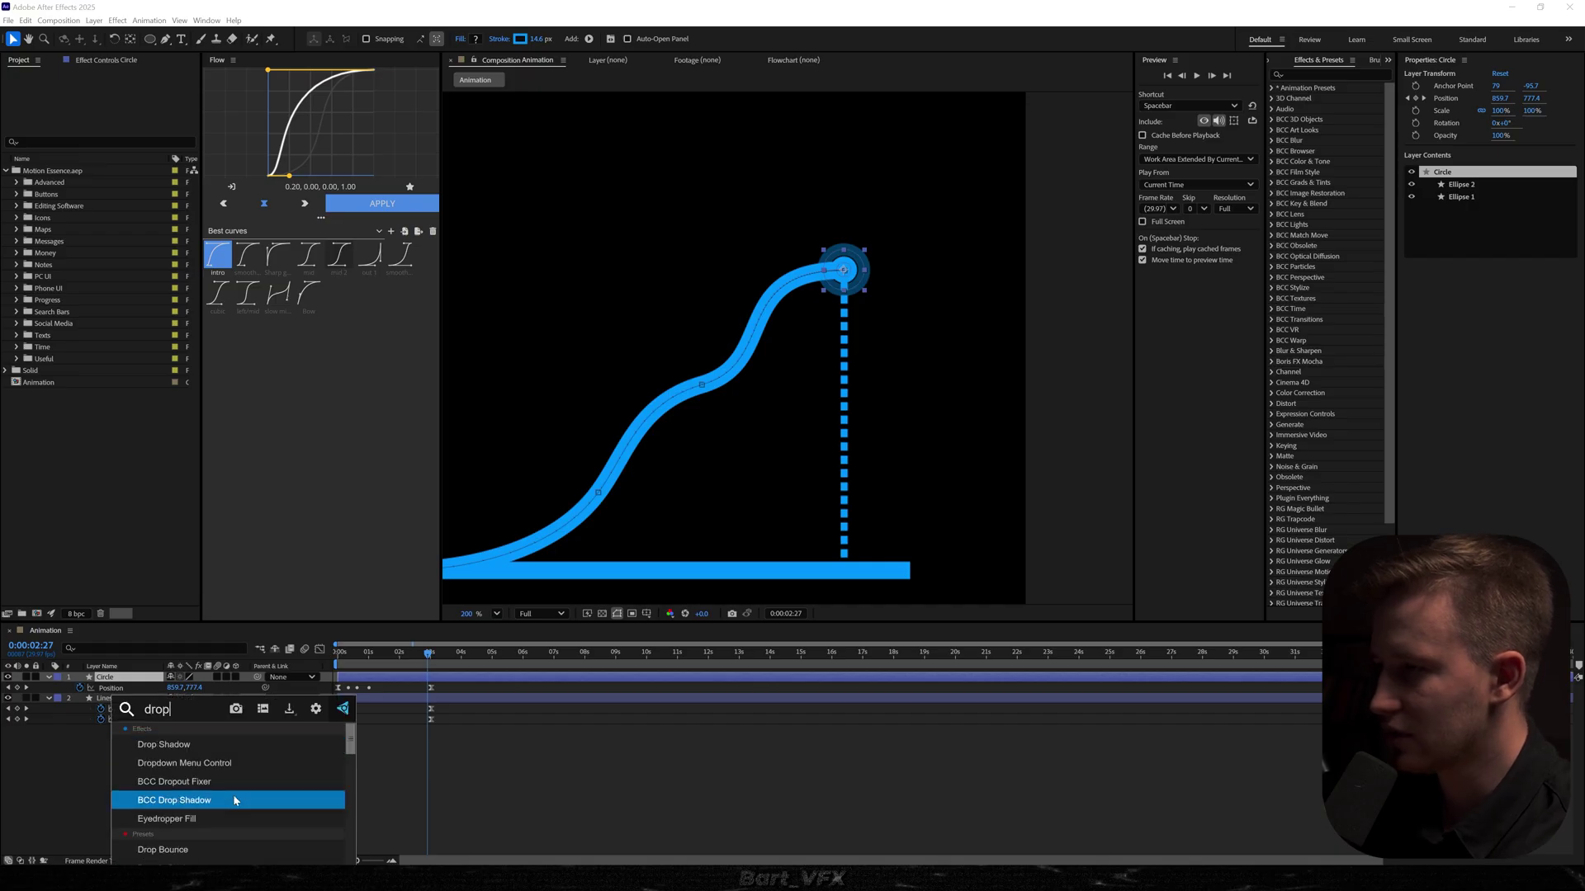
pyautogui.click(199, 746)
pyautogui.scroll(5, 830, 290)
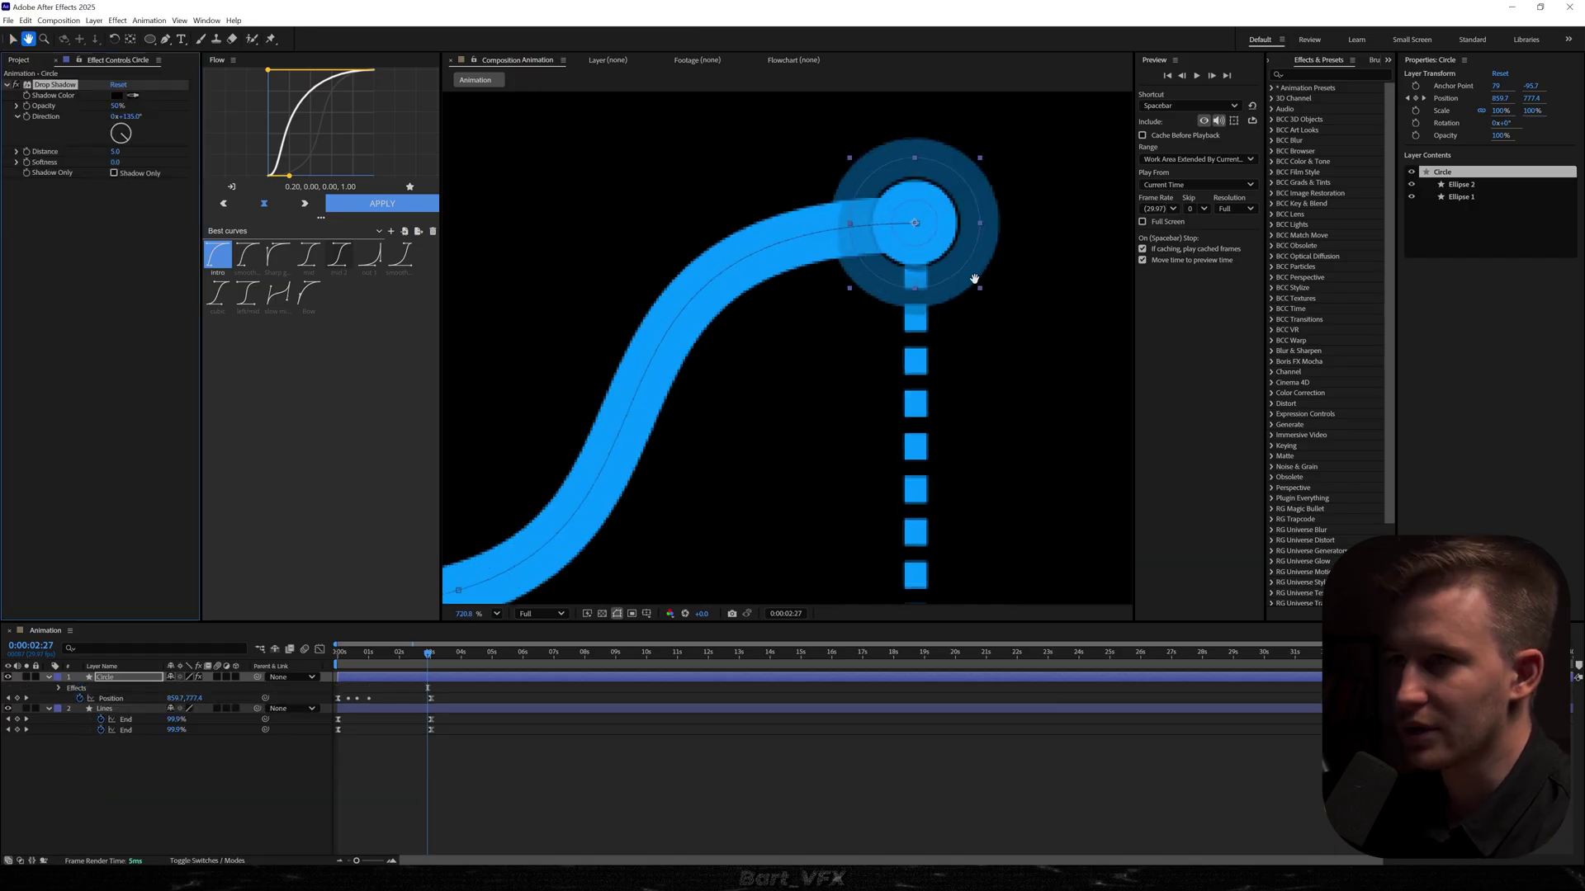
pyautogui.moveTo(934, 281); pyautogui.dragTo(863, 276)
pyautogui.scroll(-4, 817, 305)
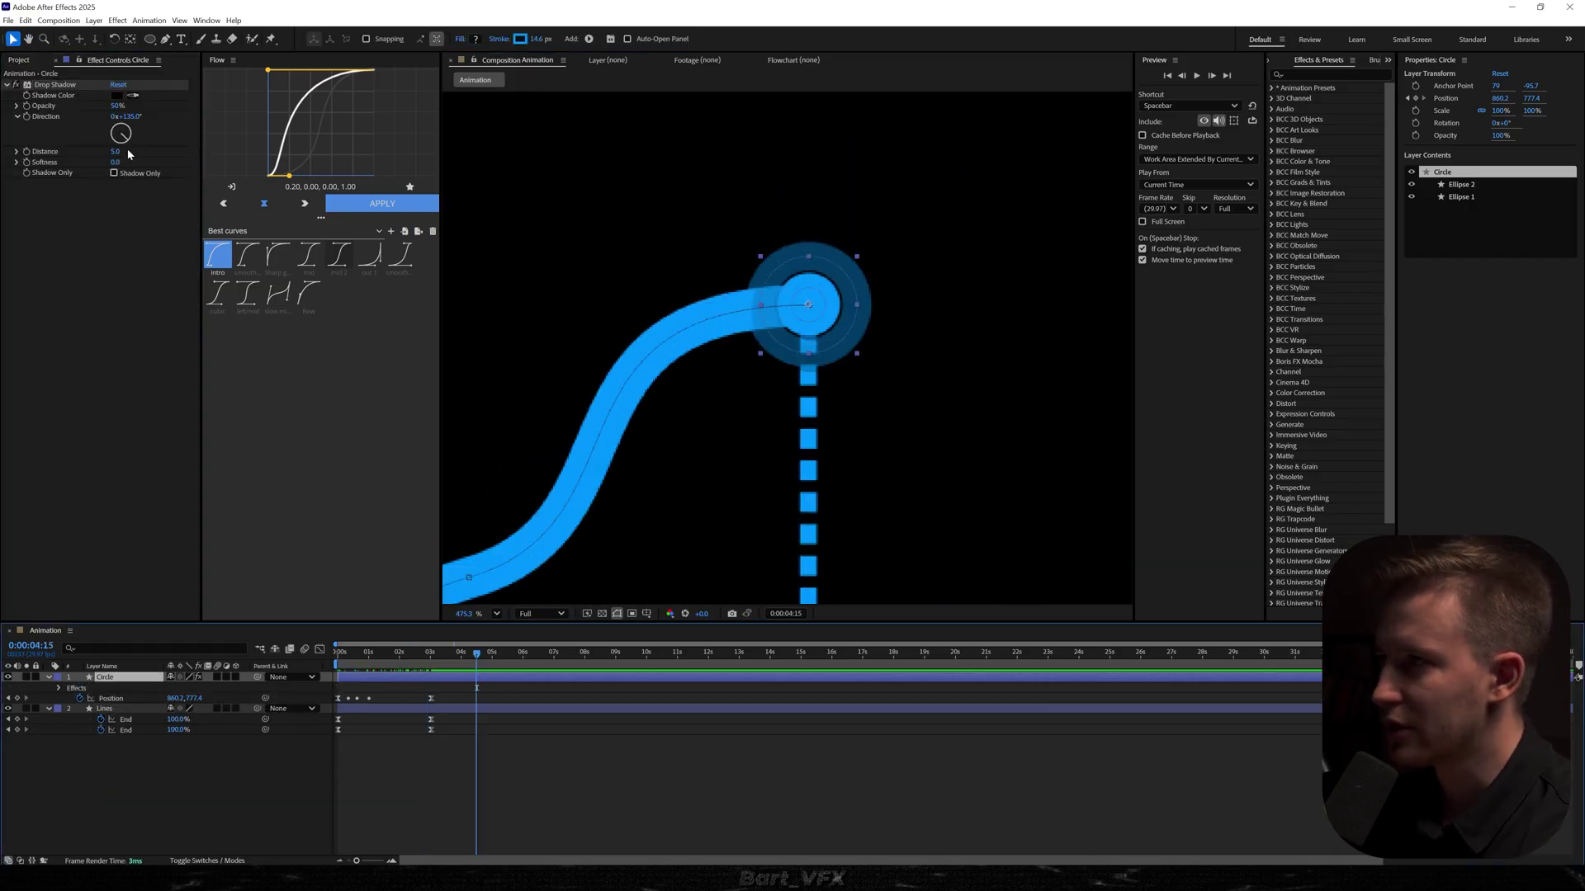
# - Set the circle's shadow distance to 9 and copy the Drop Shadow effect onto the Lines layer
pyautogui.click(117, 152)
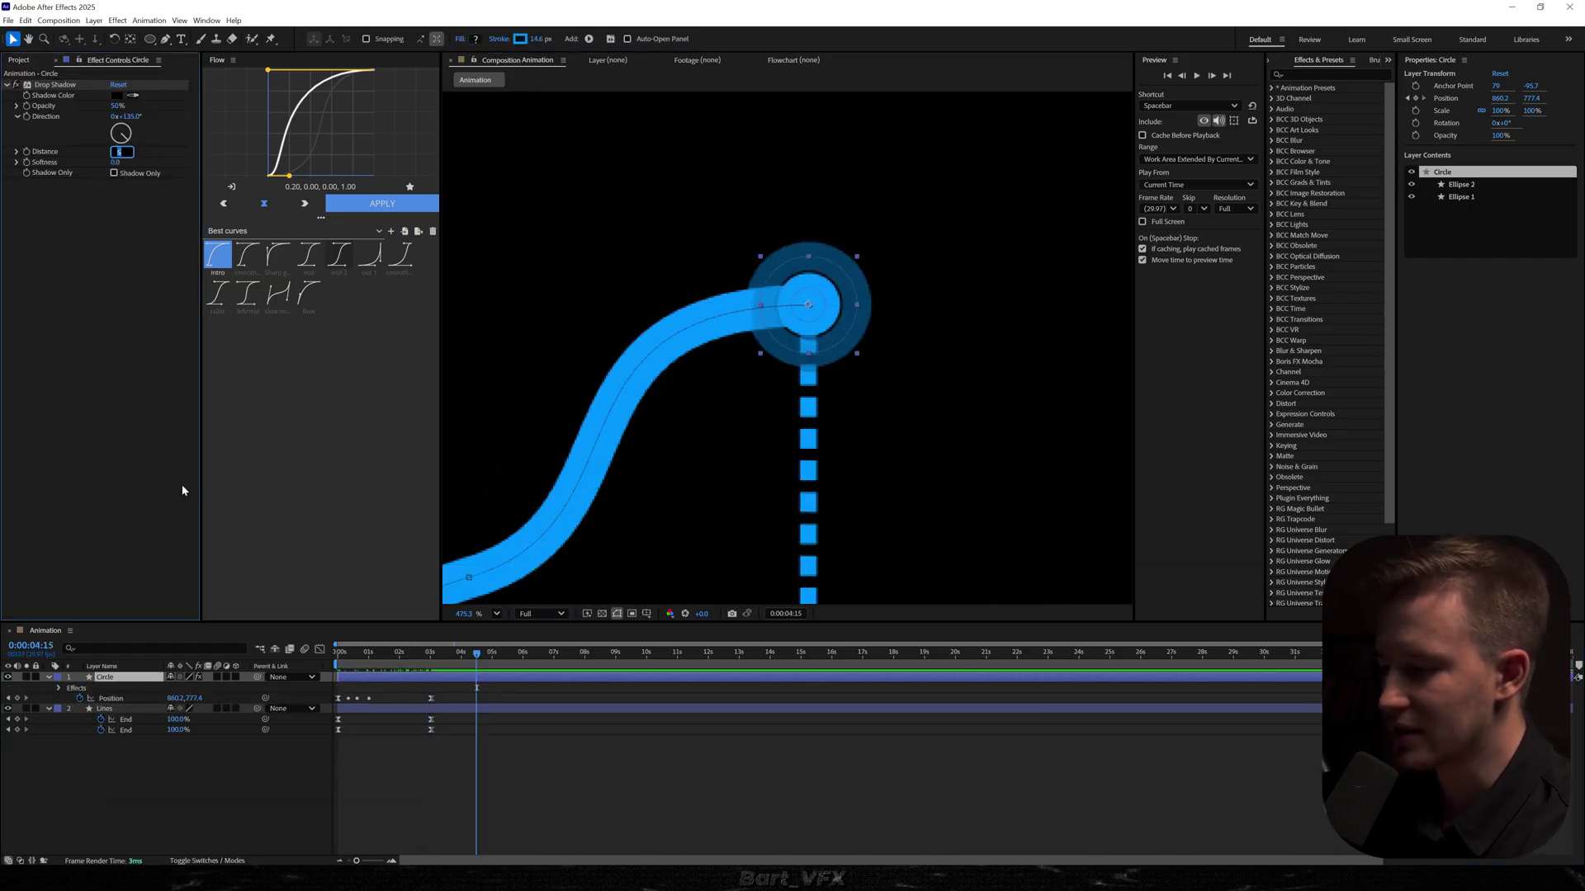
pyautogui.write('9')
pyautogui.press('Return')
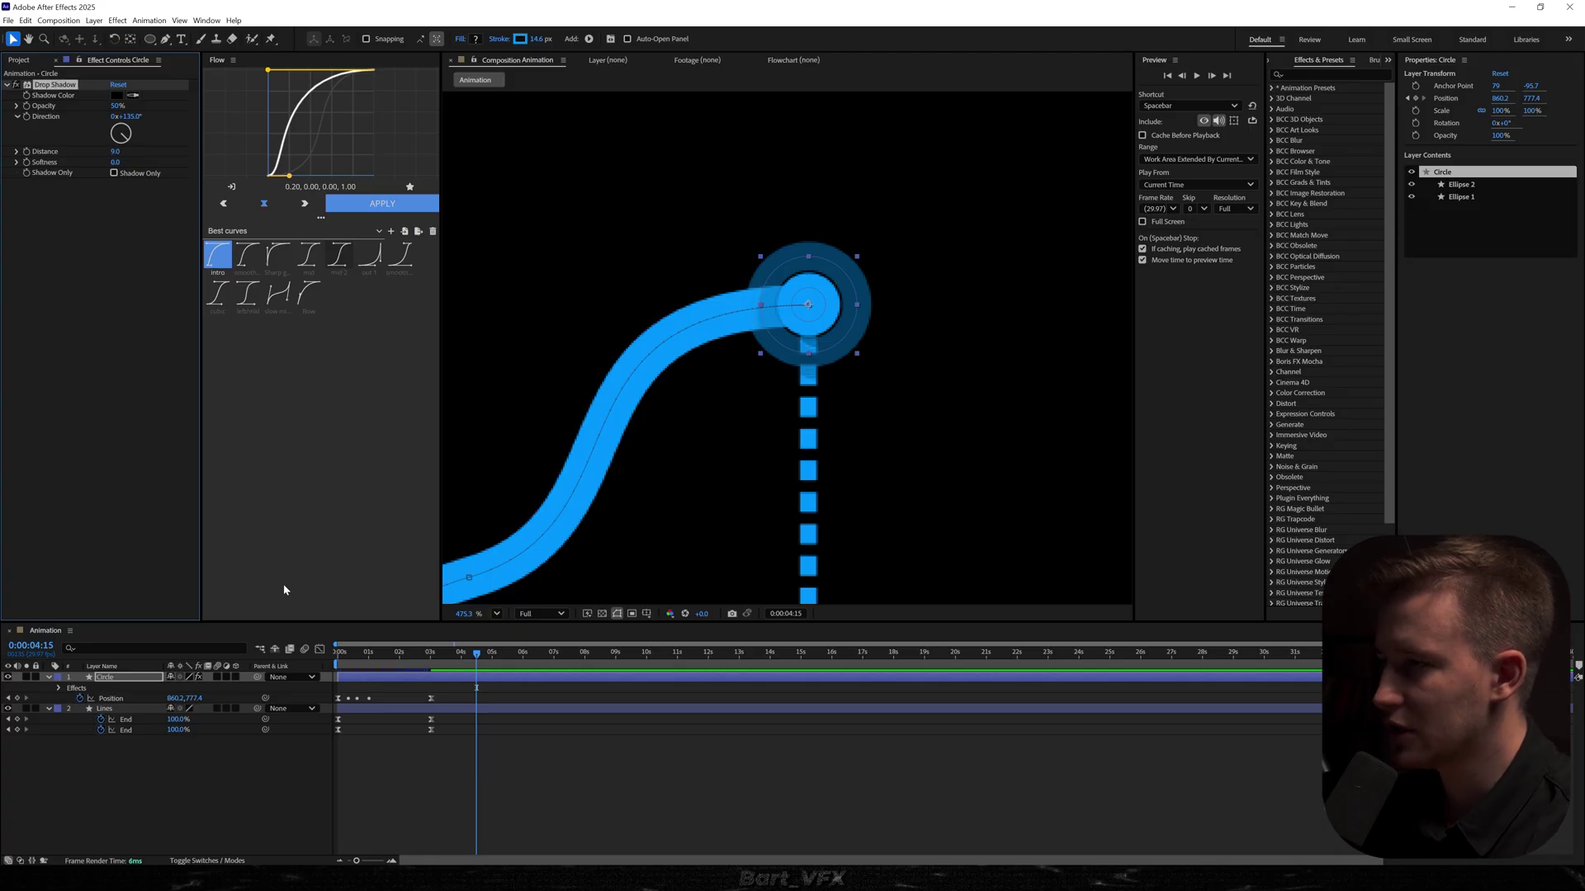
pyautogui.click(104, 708)
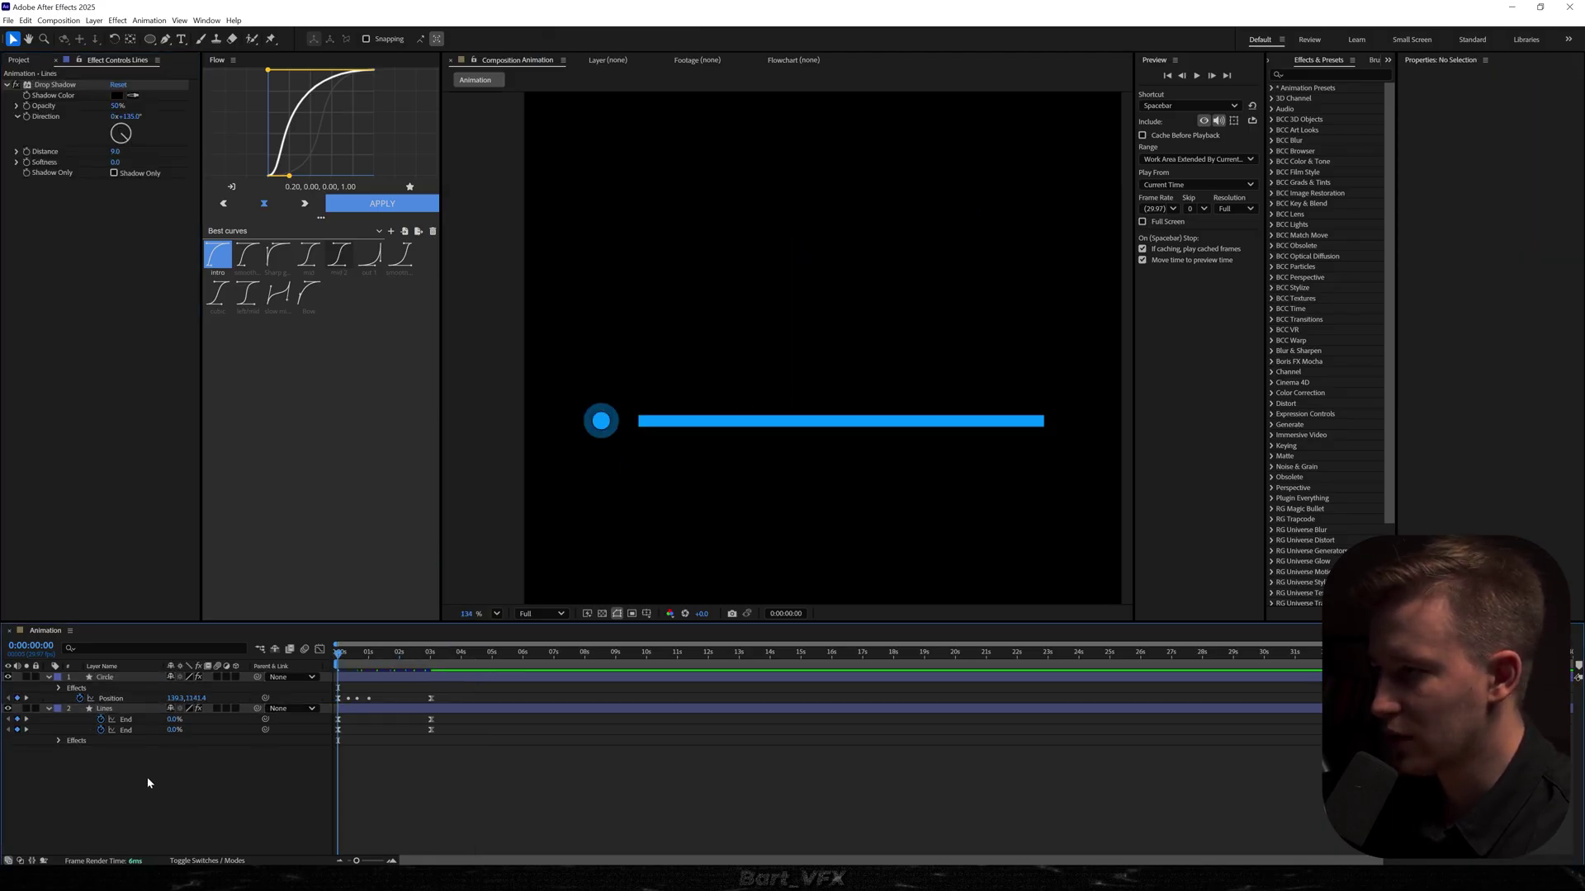
# - Create a new null object above the other layers and name it Controller
pyautogui.rightClick(128, 774)
pyautogui.moveTo(148, 636)
pyautogui.click(330, 732)
pyautogui.press('Return')
pyautogui.write('controller')
# - Parent the Circle and Lines layers to the Controller null
pyautogui.click(107, 687)
pyautogui.keyDown('ctrl'); pyautogui.click(110, 719); pyautogui.keyUp('ctrl')
pyautogui.moveTo(258, 719); pyautogui.dragTo(135, 678)
# - Scale the Controller null down to 74.6% and lower it to a Position of 540, 1020
pyautogui.click(140, 676)
pyautogui.moveTo(385, 655); pyautogui.dragTo(495, 652)
pyautogui.press('s')
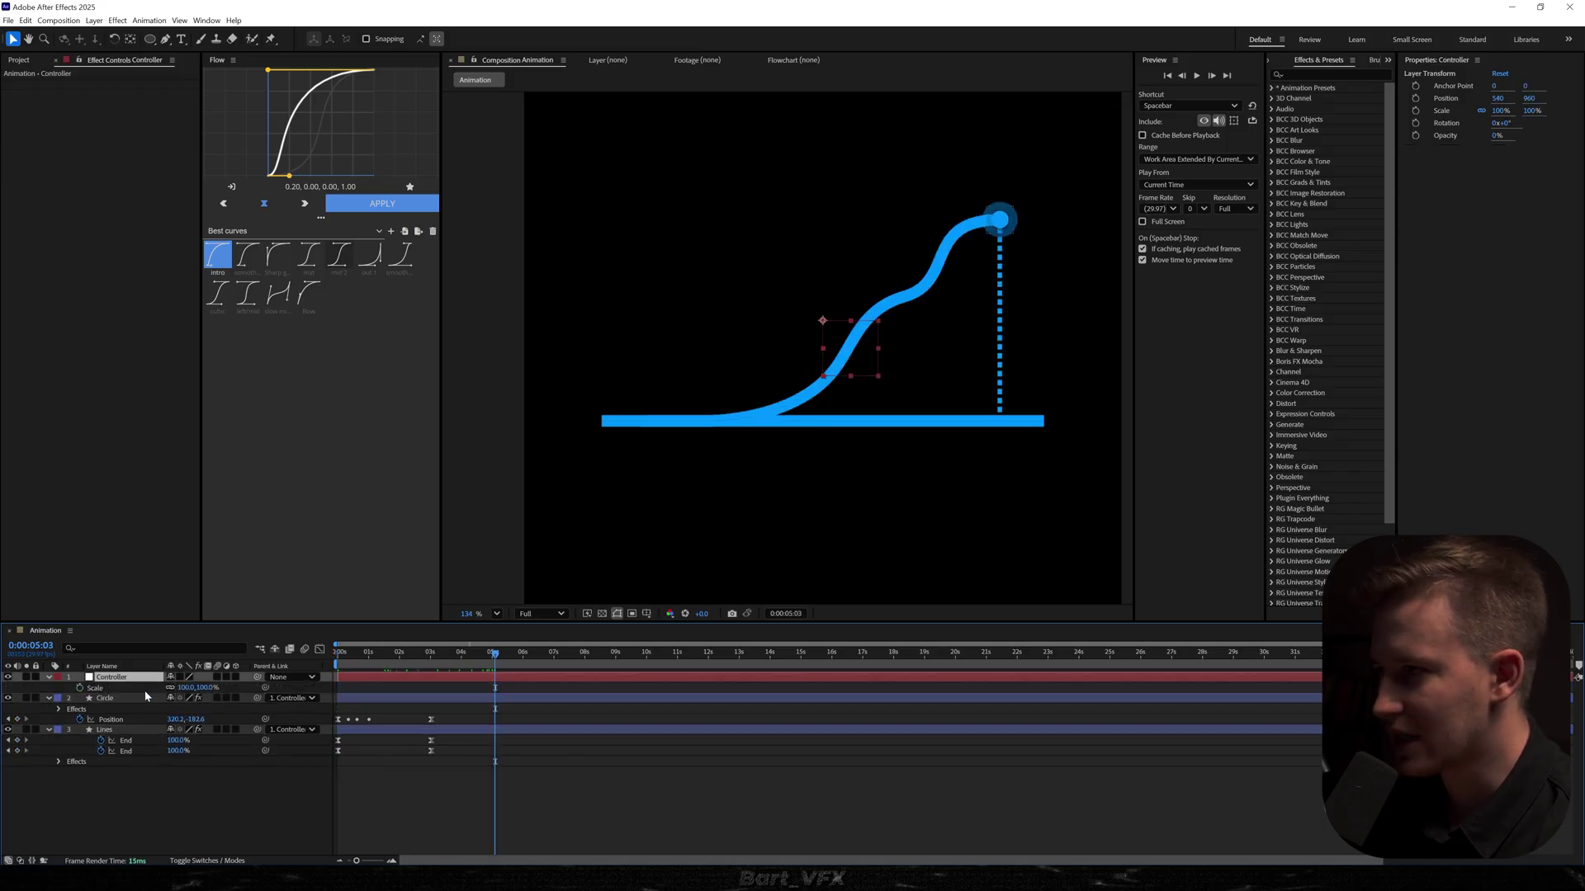
pyautogui.moveTo(182, 690); pyautogui.dragTo(245, 689)
pyautogui.press('p')
pyautogui.press('F2')
# - Draw a rounded rectangle about 722 by 403 px around the graph, send it behind all other layers and centre it on the graph
pyautogui.click(150, 39)
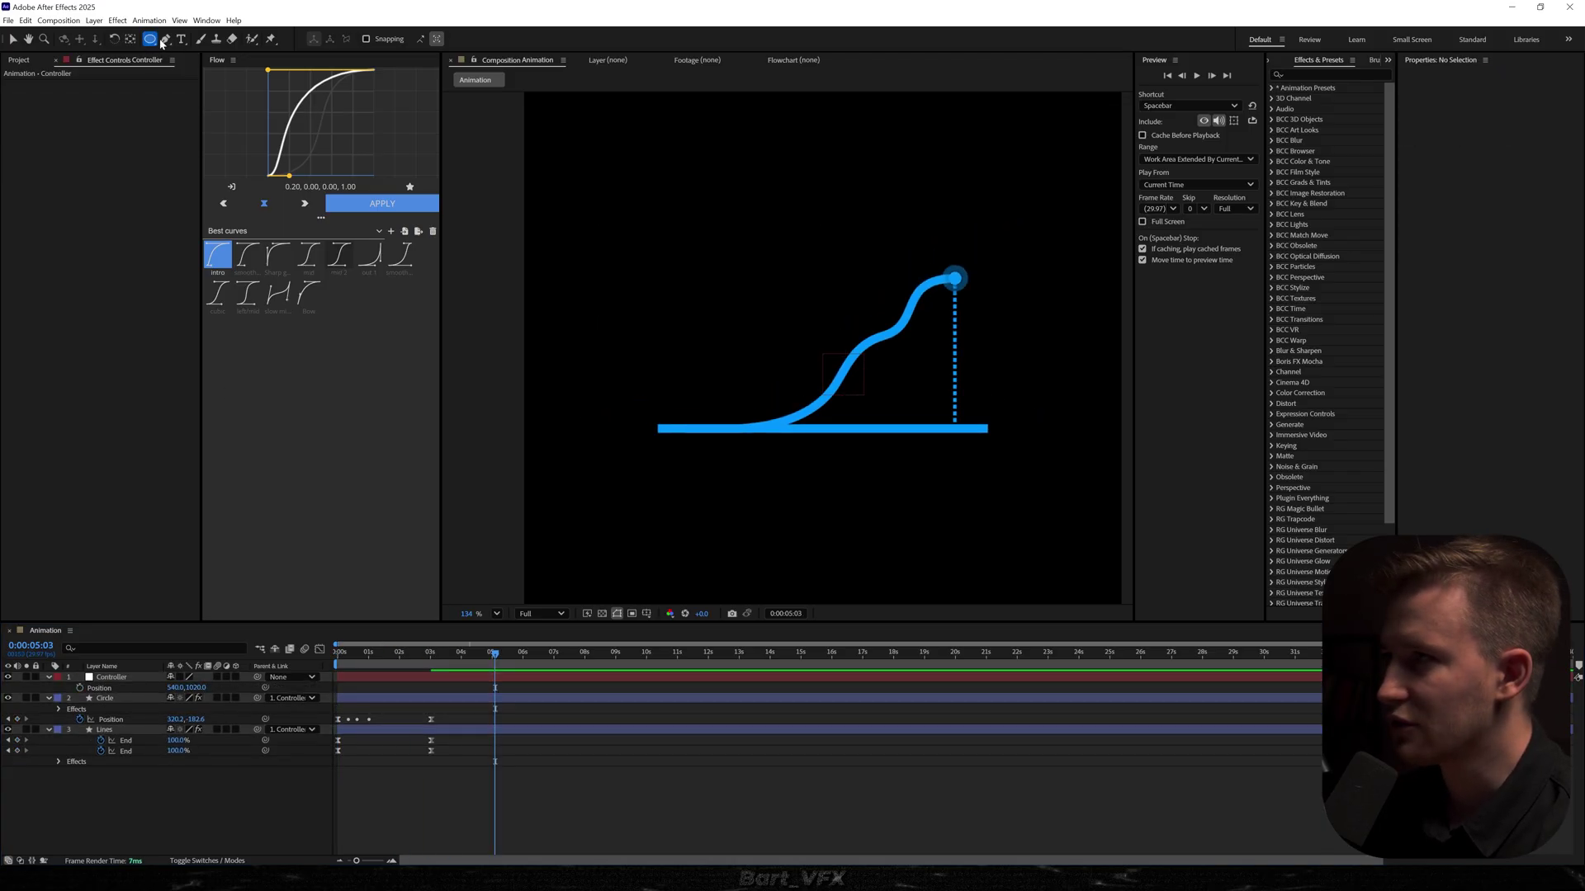
pyautogui.click(151, 40)
pyautogui.click(210, 53)
pyautogui.moveTo(622, 231)
pyautogui.mouseDown()
pyautogui.moveTo(842, 434)
pyautogui.moveTo(1024, 453)
pyautogui.mouseUp()
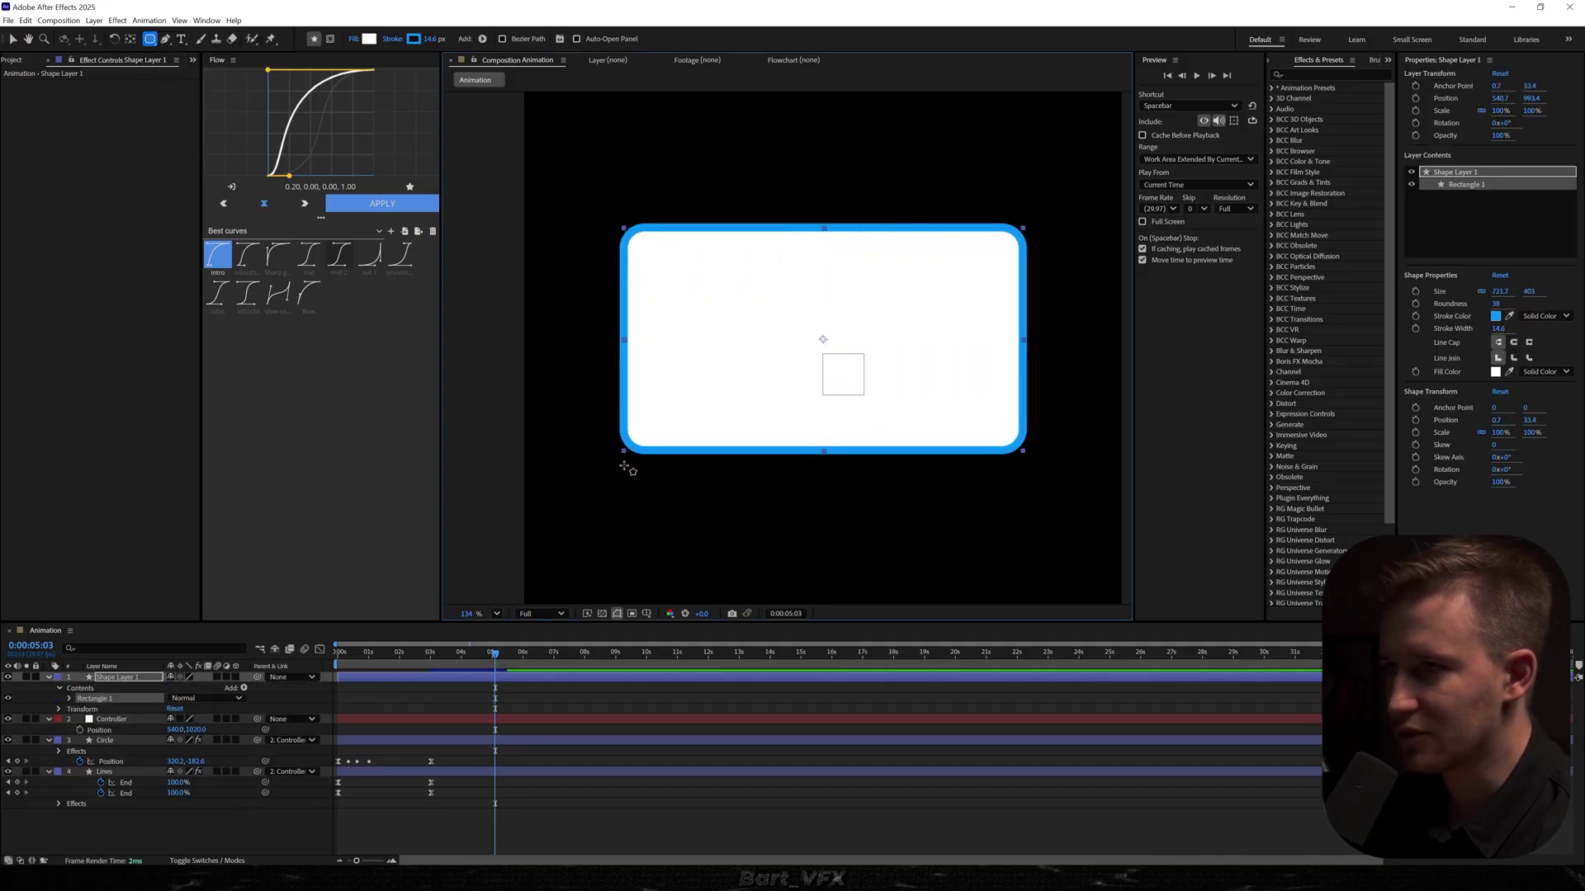
pyautogui.press('v')
pyautogui.hotkey('ctrl', 'shift', '[')
pyautogui.moveTo(997, 284); pyautogui.dragTo(998, 280)
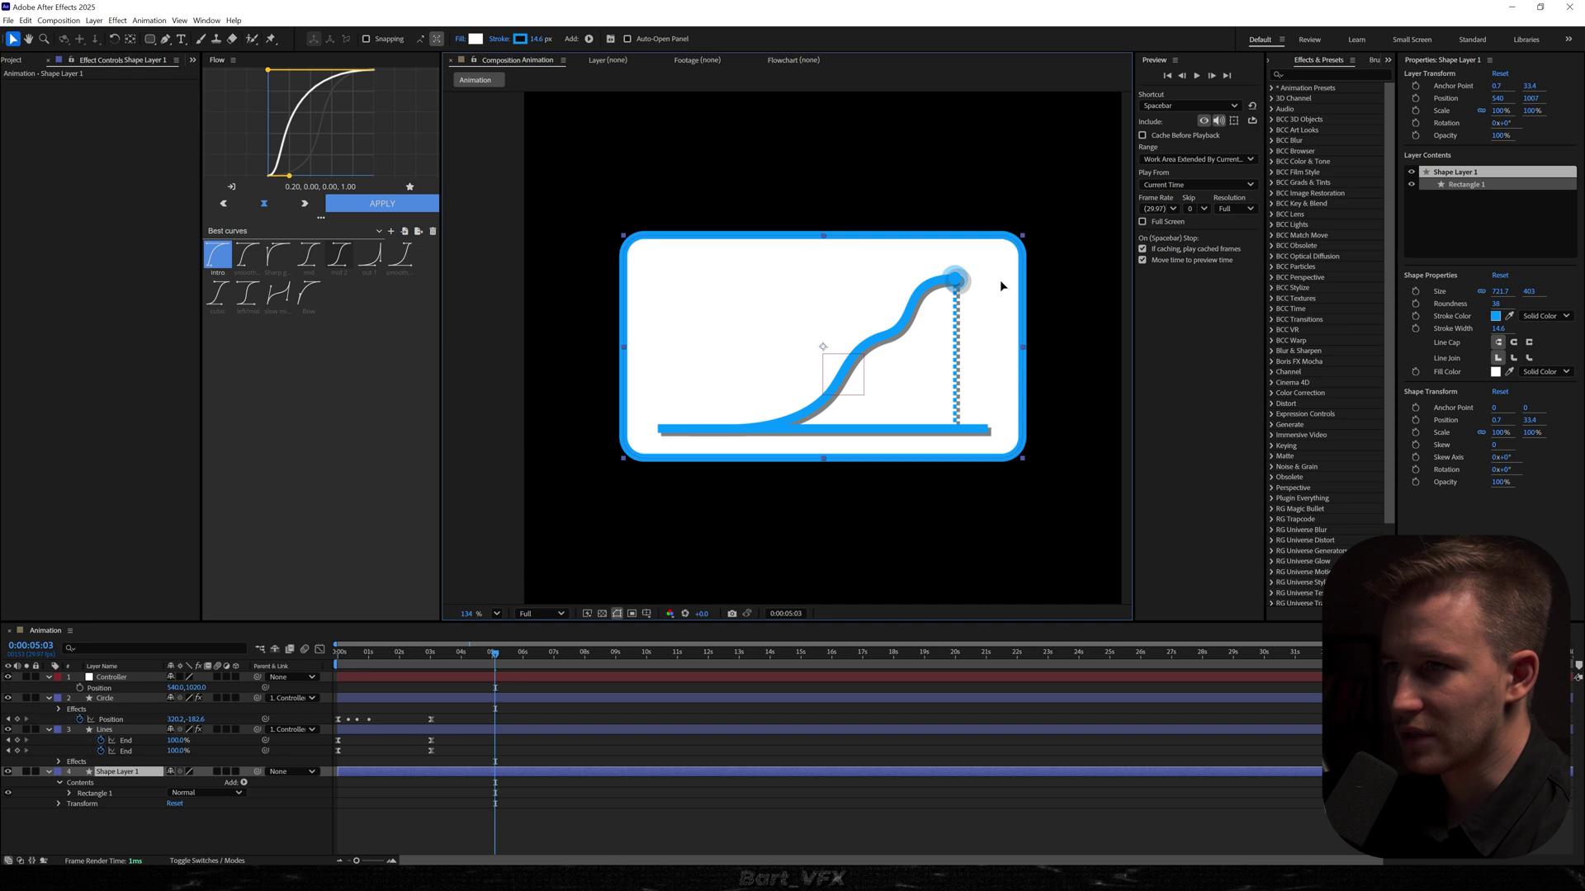
# - Remove the background rectangle's stroke and change its fill color to a very dark grey
pyautogui.click(1542, 319)
pyautogui.click(1535, 335)
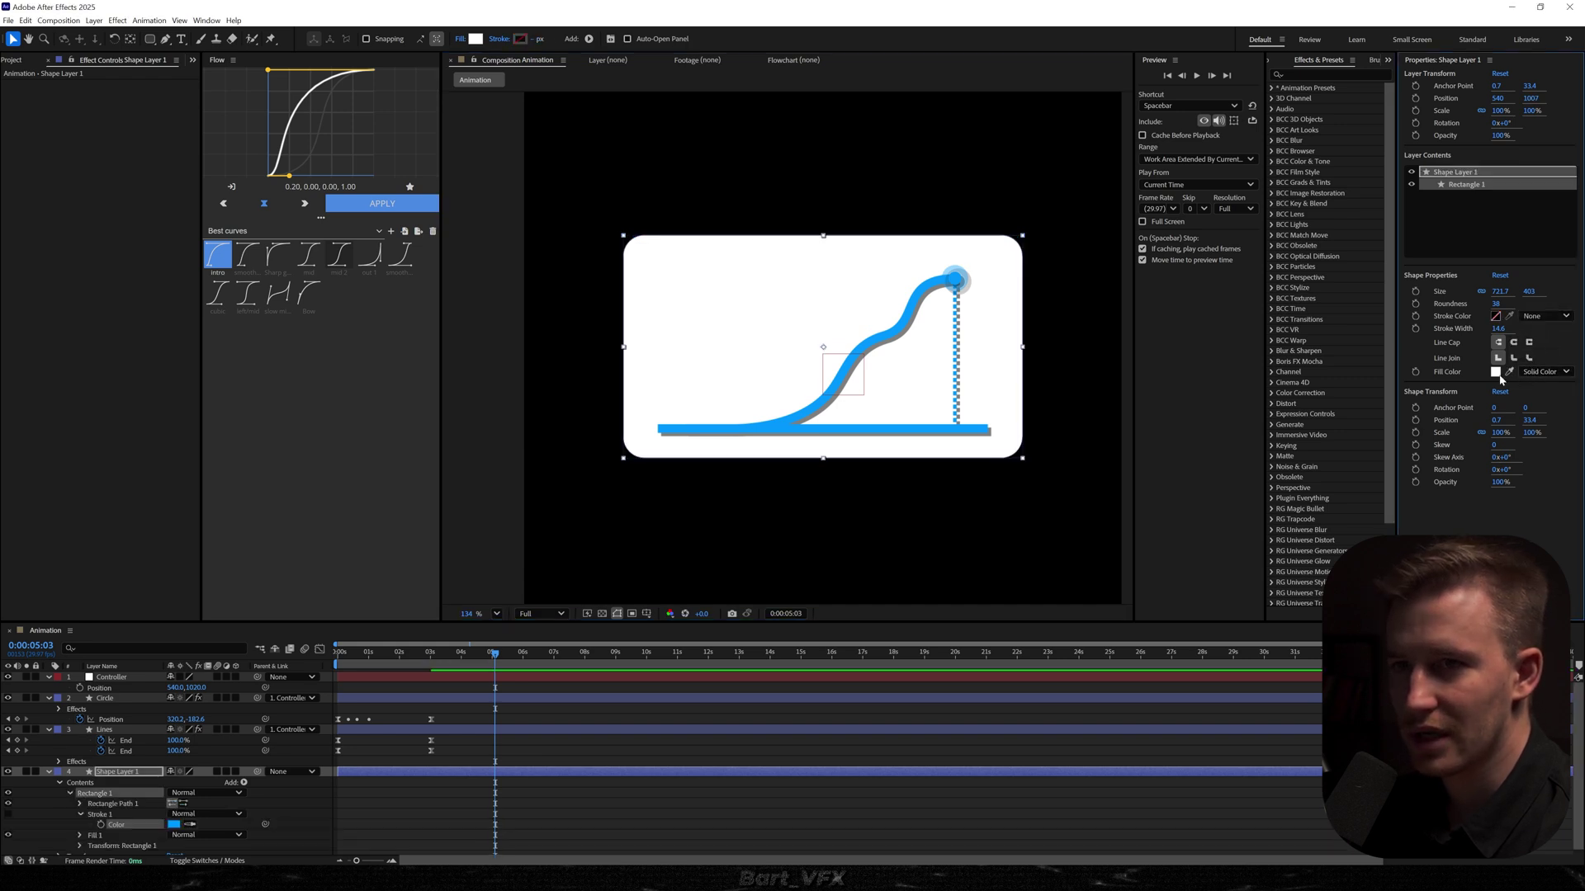
pyautogui.click(1495, 371)
pyautogui.moveTo(749, 341); pyautogui.dragTo(1164, 284)
pyautogui.moveTo(1102, 388); pyautogui.dragTo(964, 452)
pyautogui.click(1325, 305)
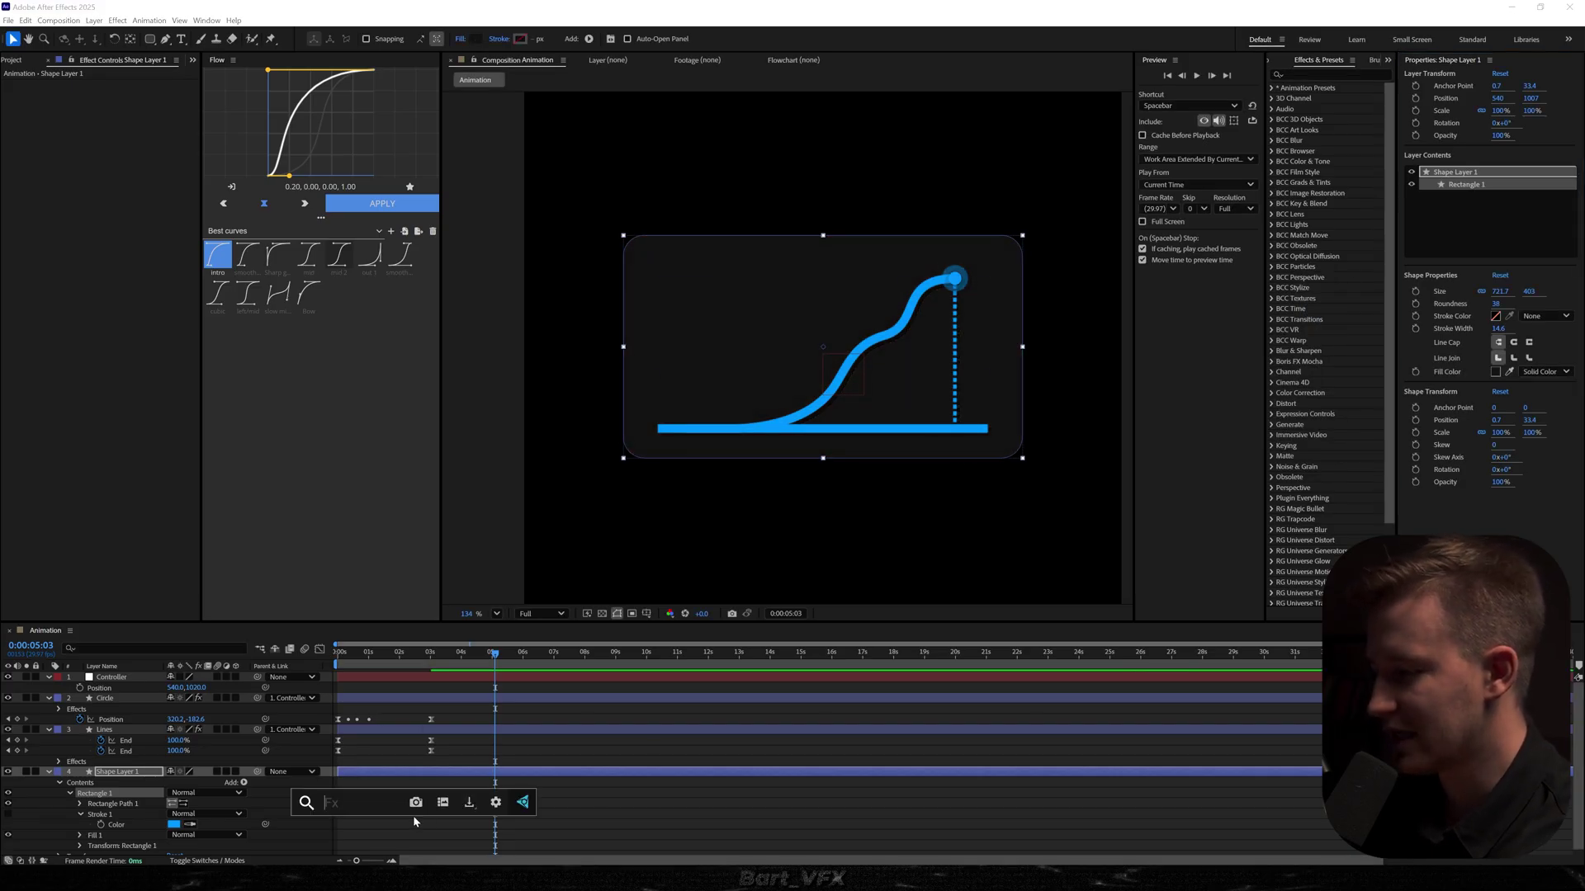
# - Apply CC Light Sweep to the background rectangle with a Smooth shape, width 348 and edge thickness 2
pyautogui.hotkey('ctrl', 'space')
pyautogui.write('cc light s')
pyautogui.press('Return')
pyautogui.click(147, 141)
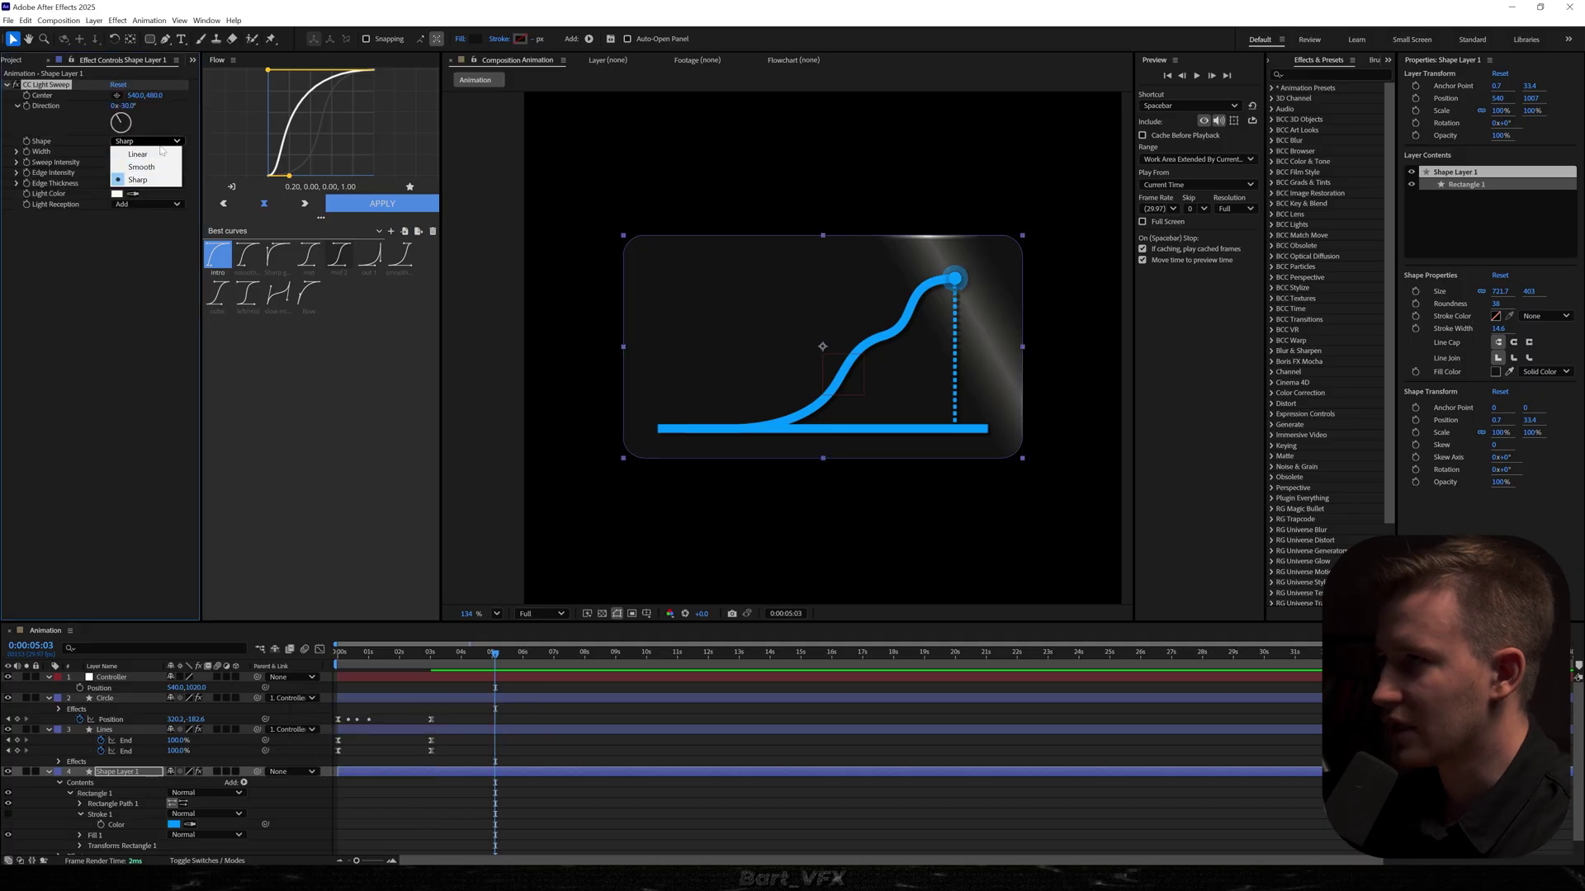
pyautogui.click(141, 167)
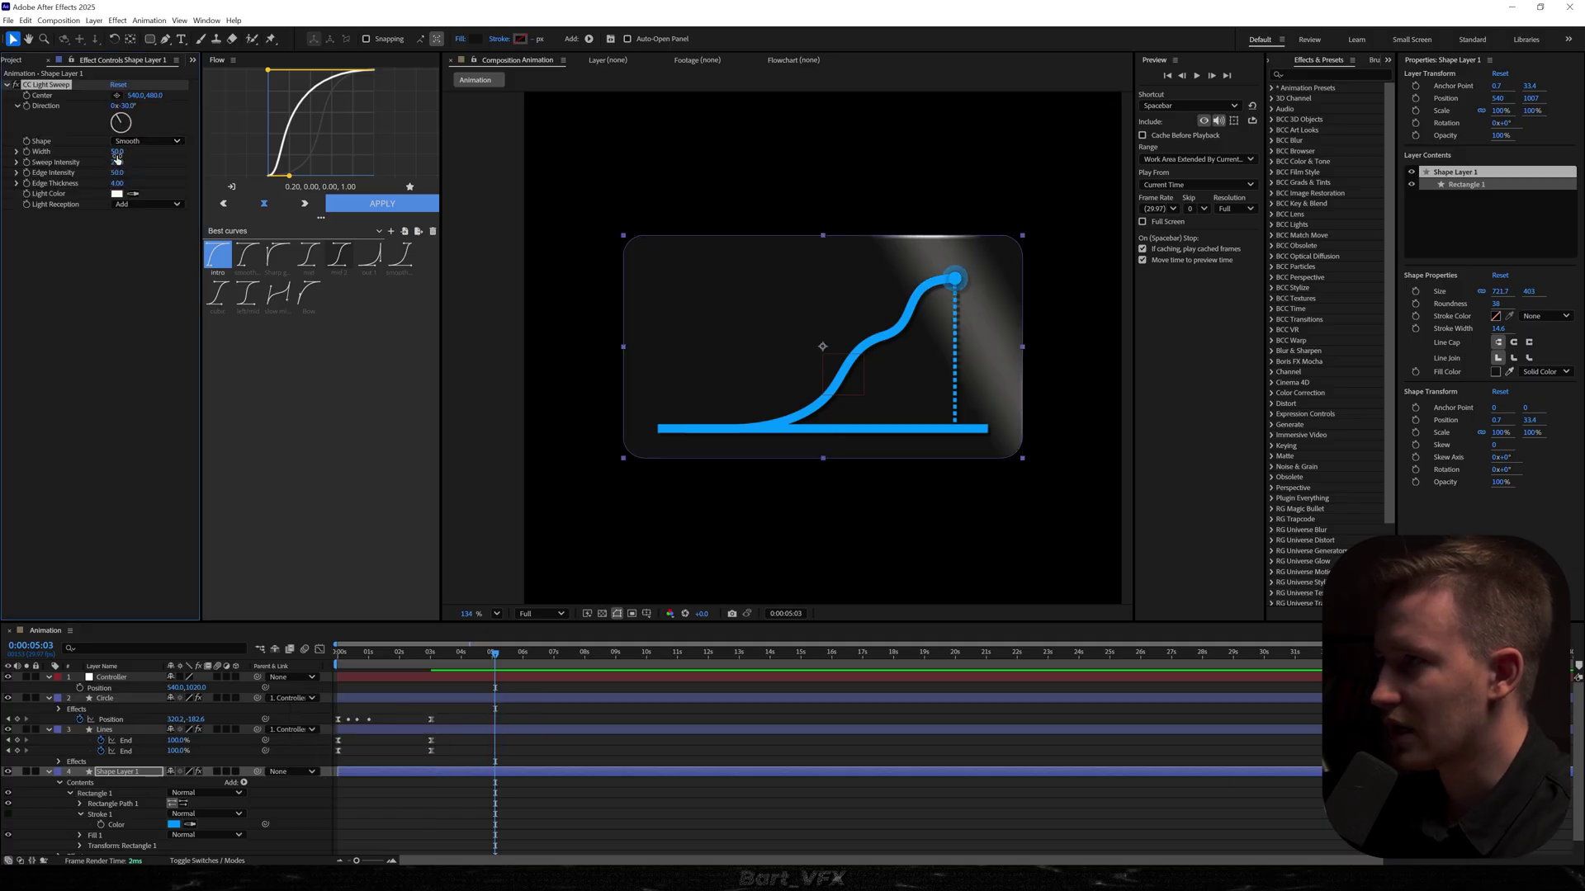
pyautogui.moveTo(116, 151); pyautogui.dragTo(284, 145)
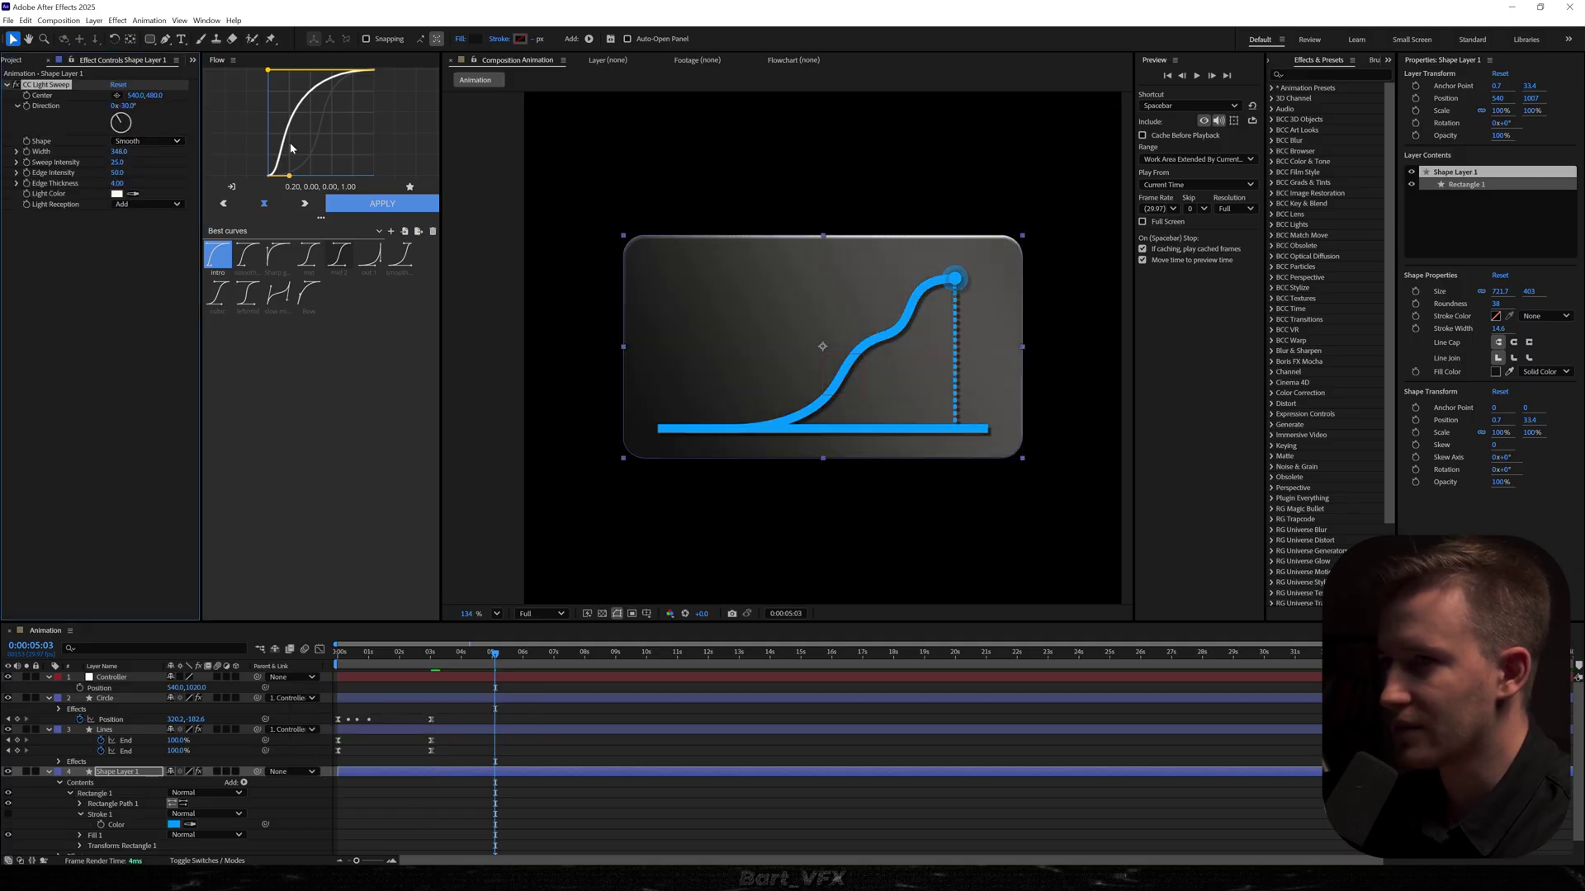
pyautogui.click(118, 183)
pyautogui.press('Return')
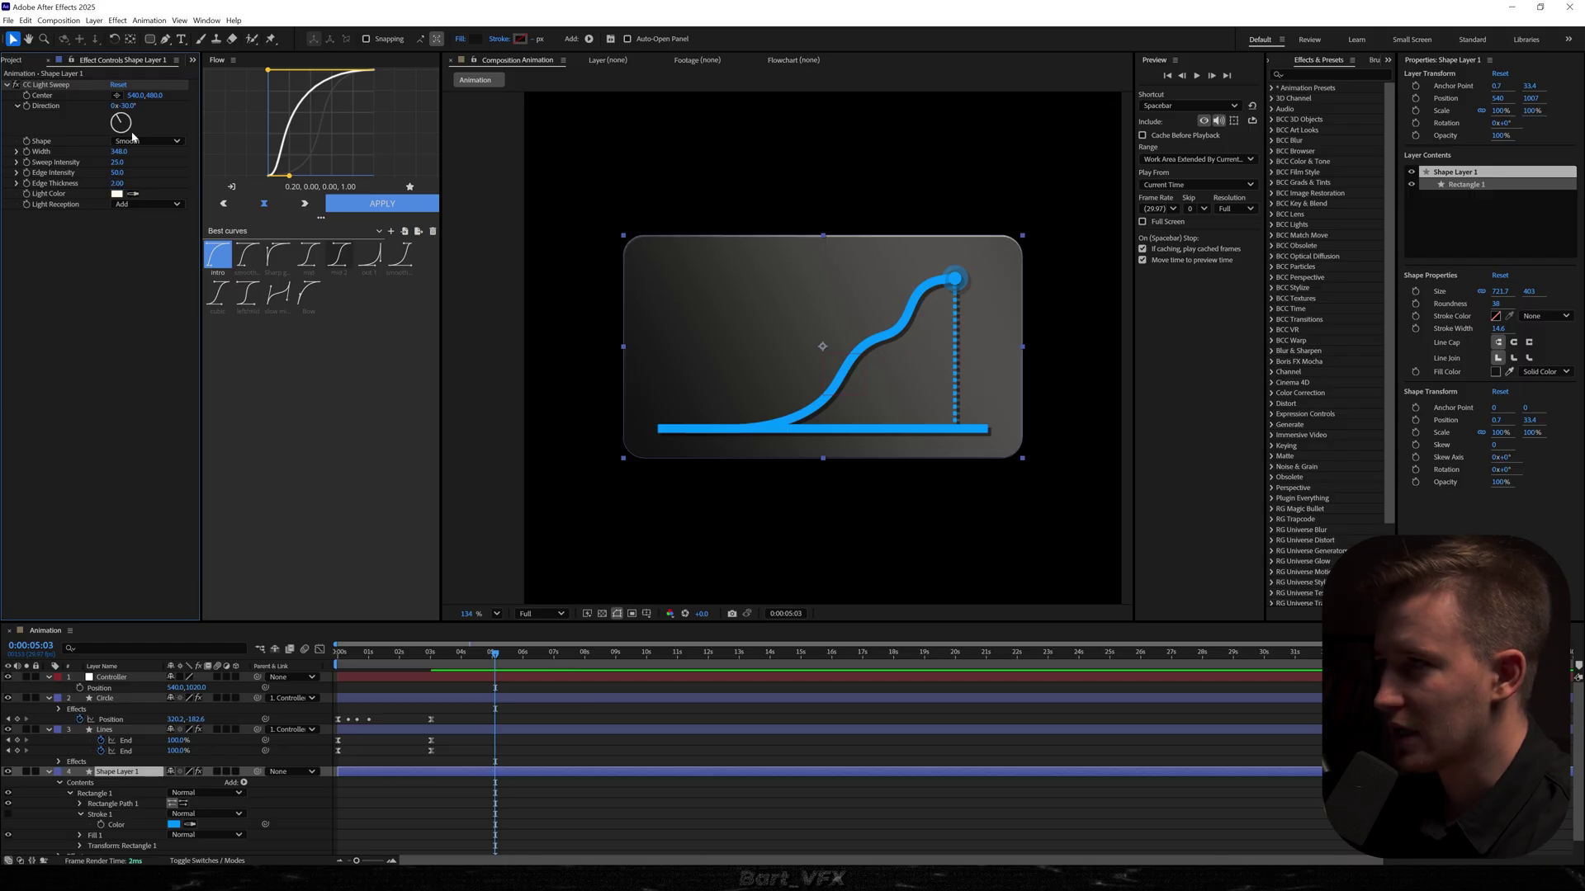
# - Set the light sweep's color to purple 6A00FF and rename the rectangle's layer BG
pyautogui.click(117, 194)
pyautogui.moveTo(743, 340); pyautogui.dragTo(1152, 350)
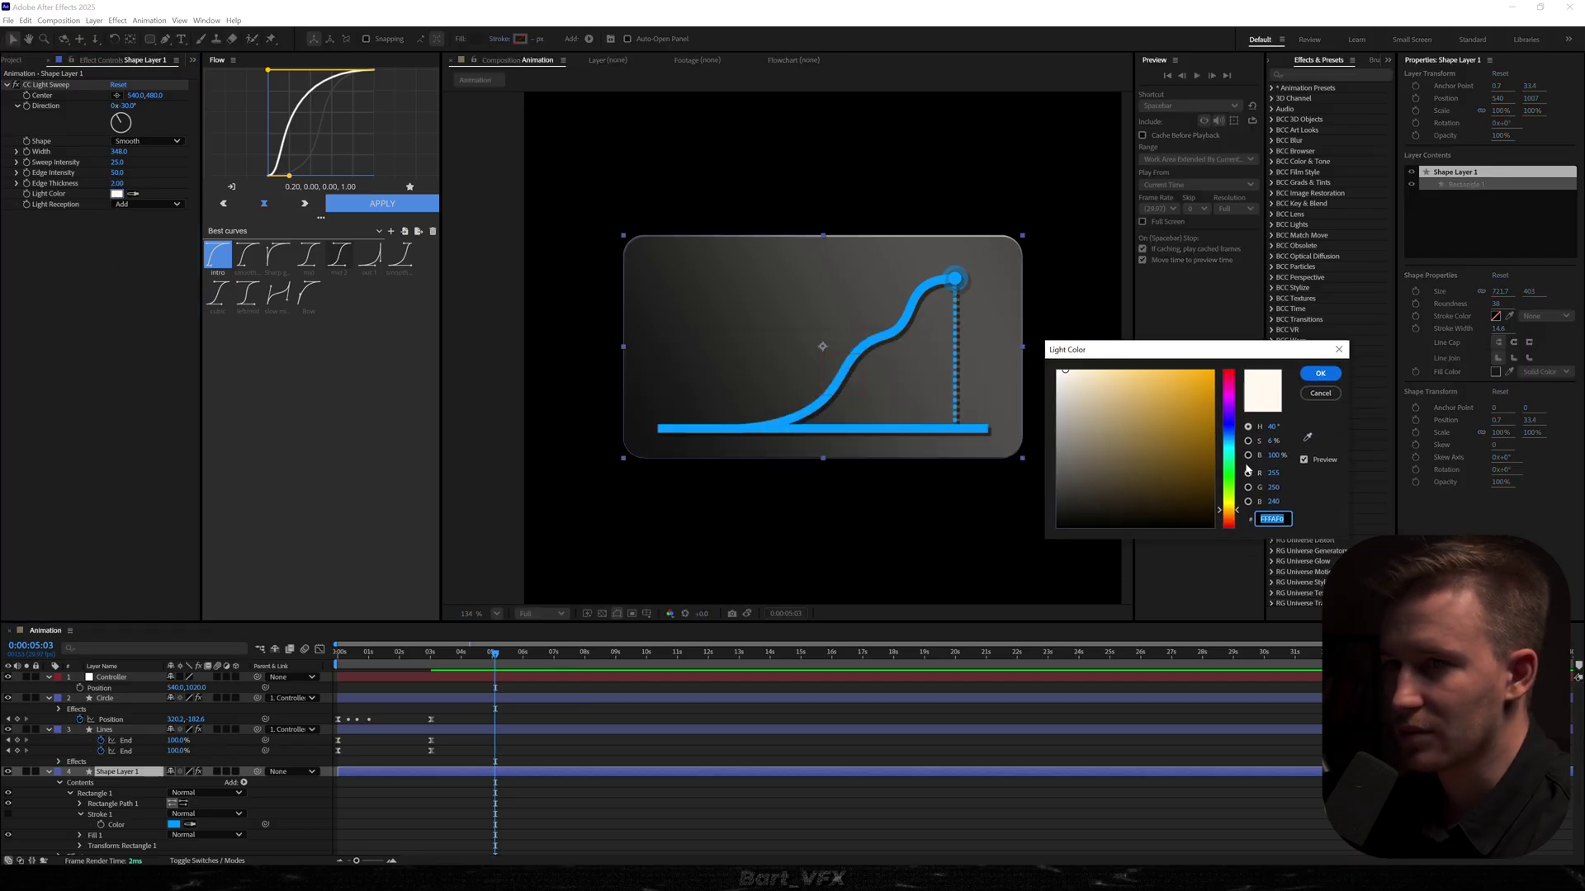
pyautogui.click(1240, 408)
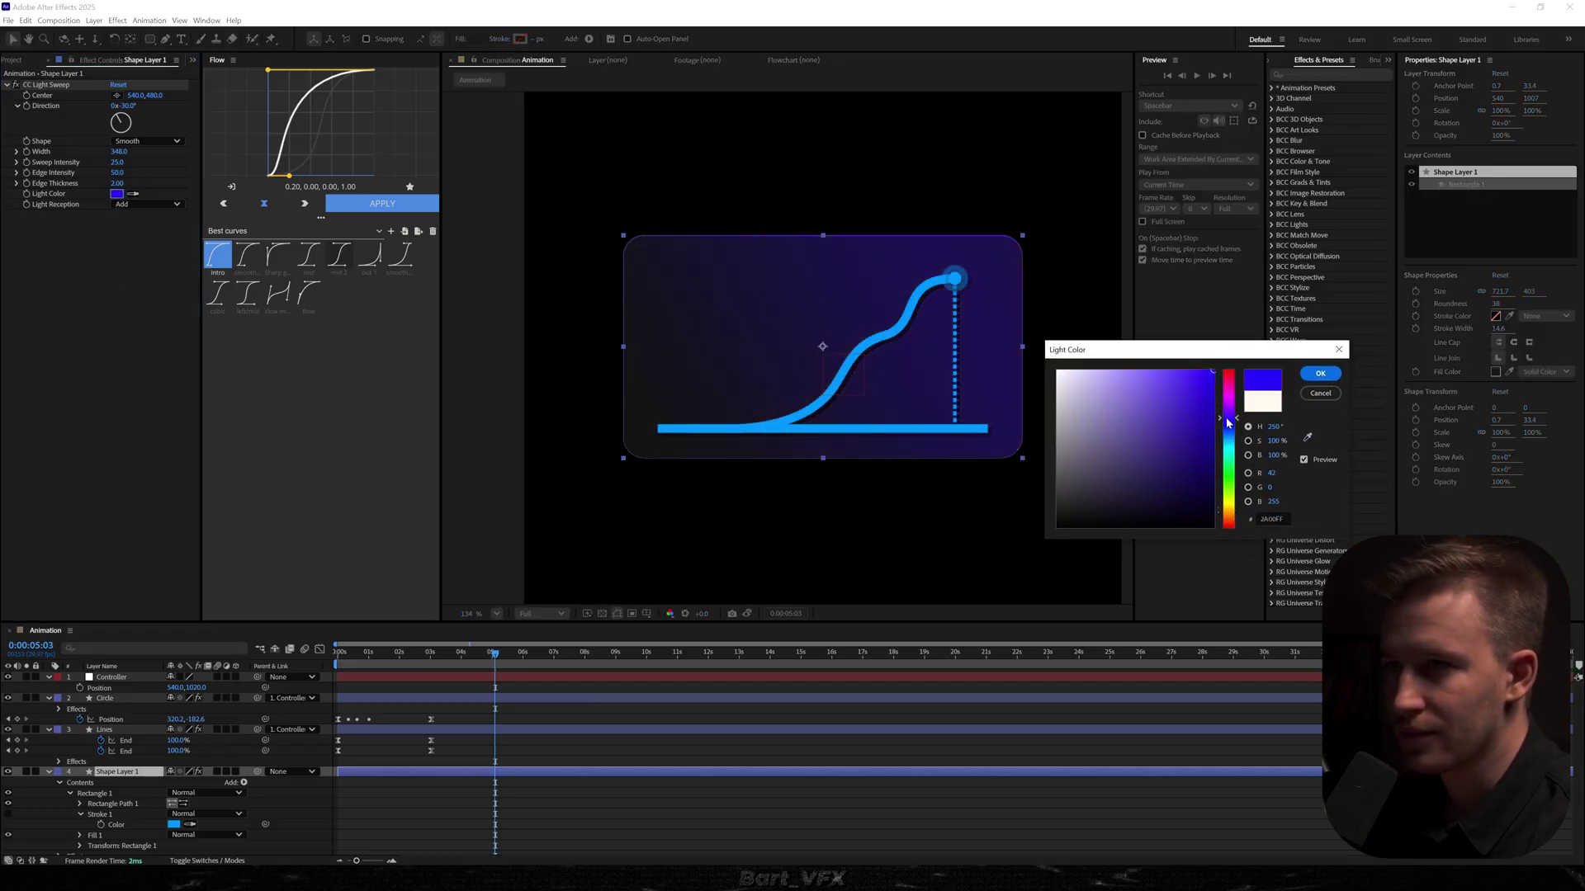
pyautogui.moveTo(1241, 410); pyautogui.dragTo(1282, 414)
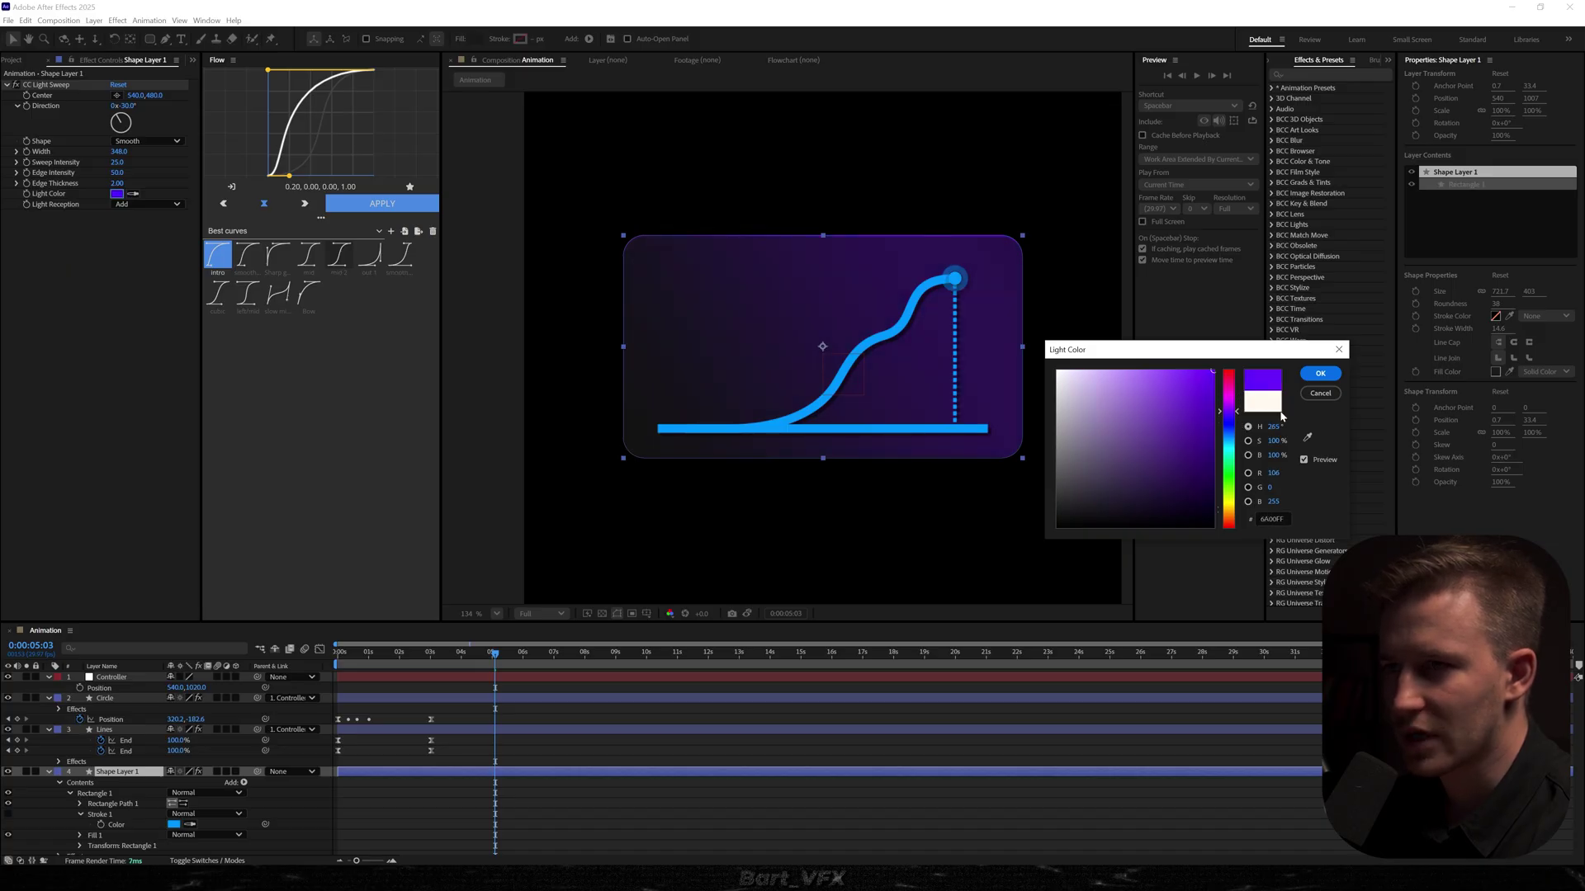
pyautogui.click(1320, 373)
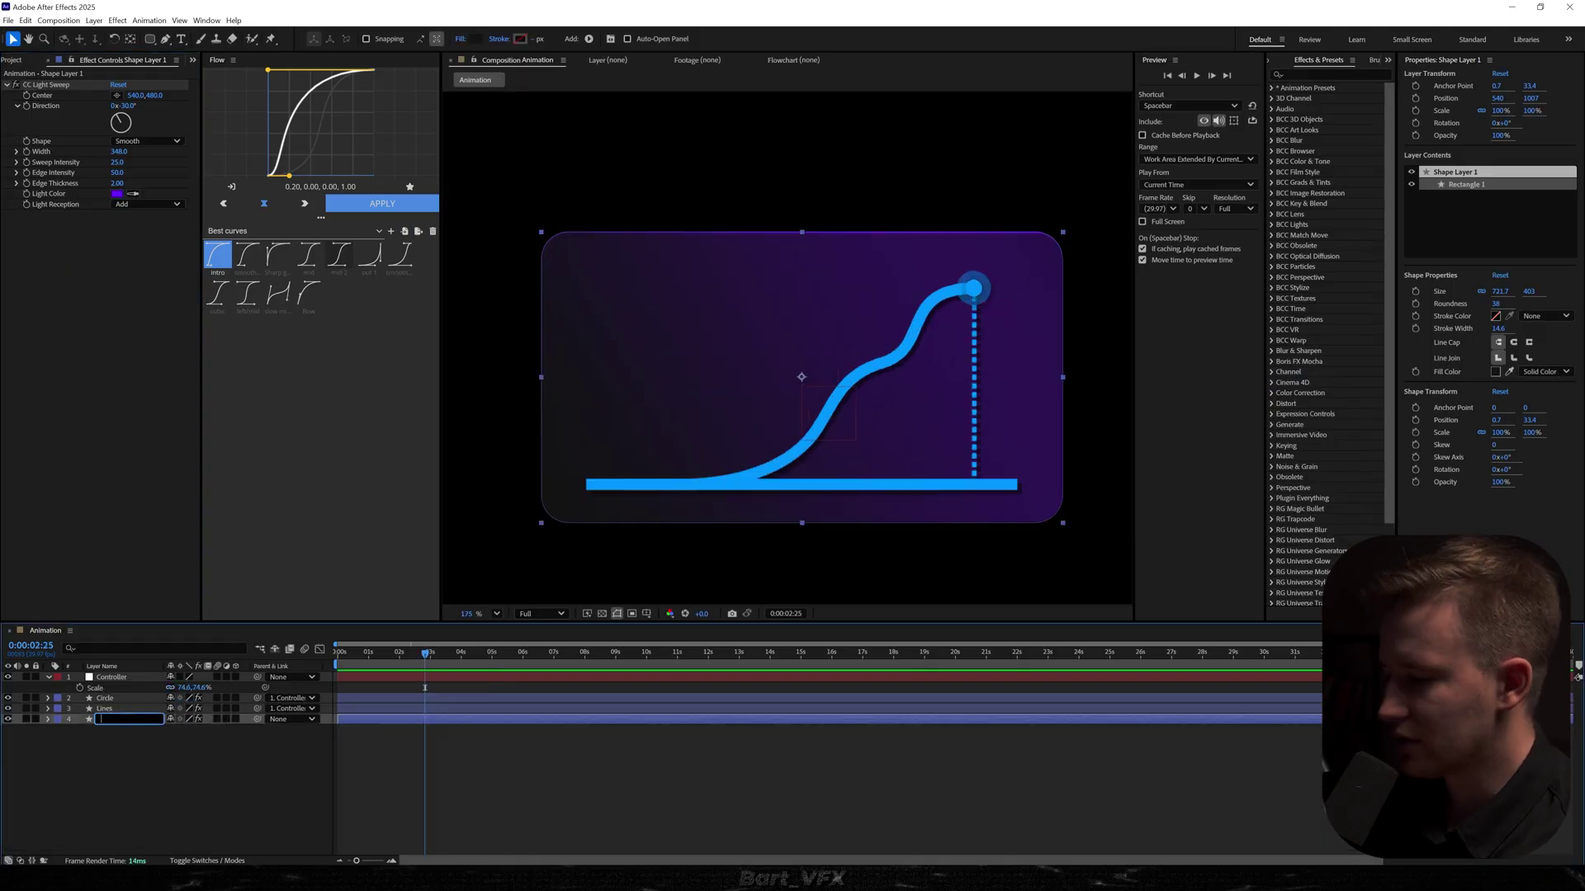
pyautogui.press('Return')
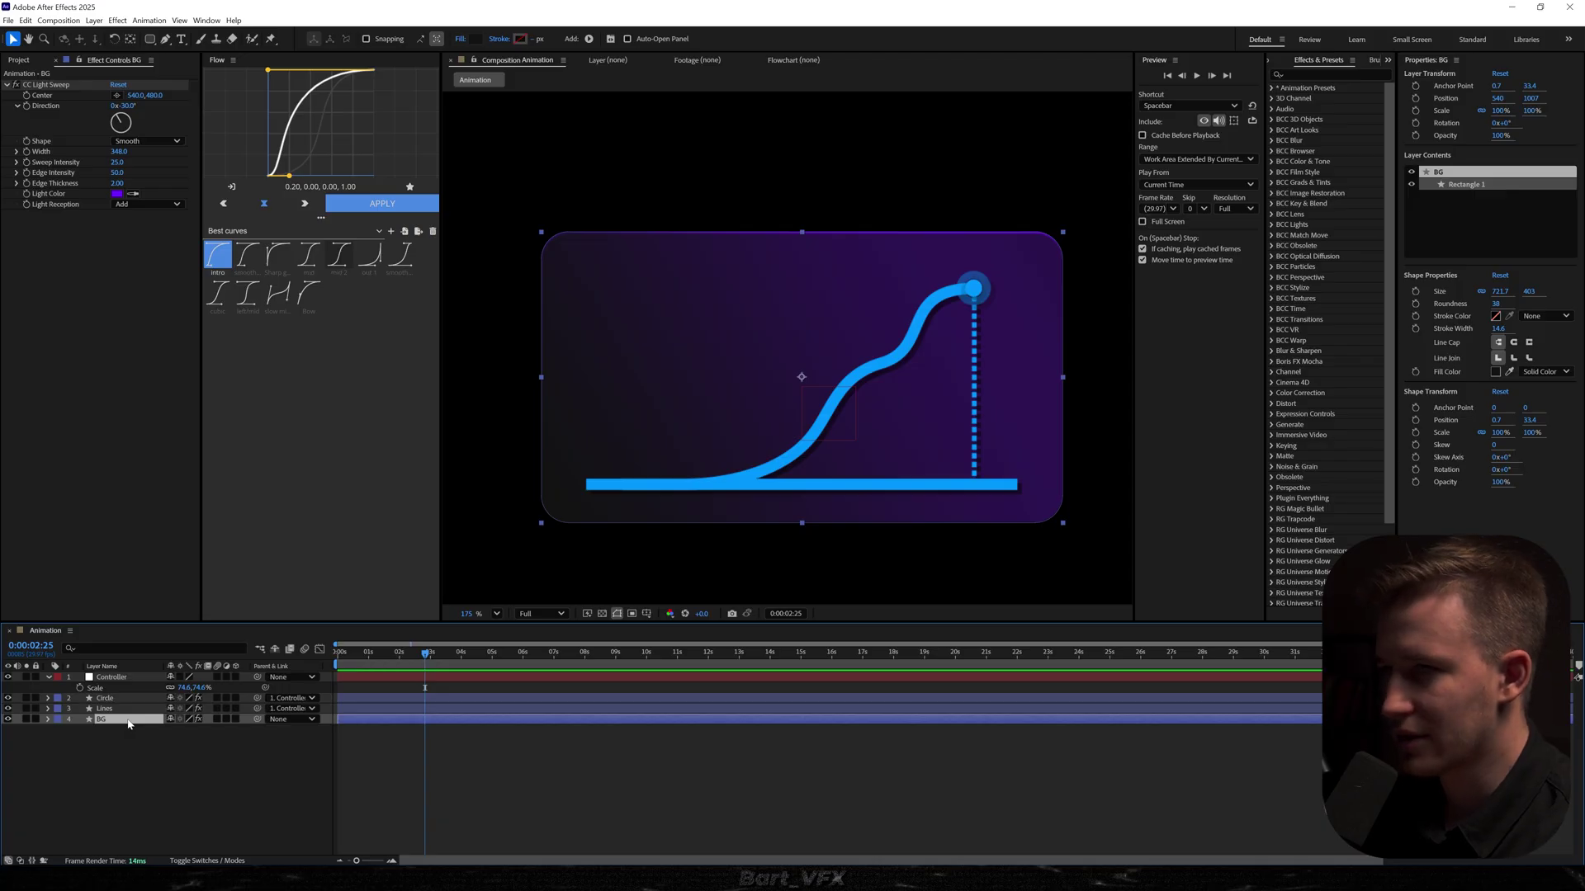
# - Draw a straight vertical line with the Pen tool on a new shape layer, just before the start of the graph's baseline
pyautogui.press('F2')
pyautogui.press('g')
pyautogui.click(578, 260)
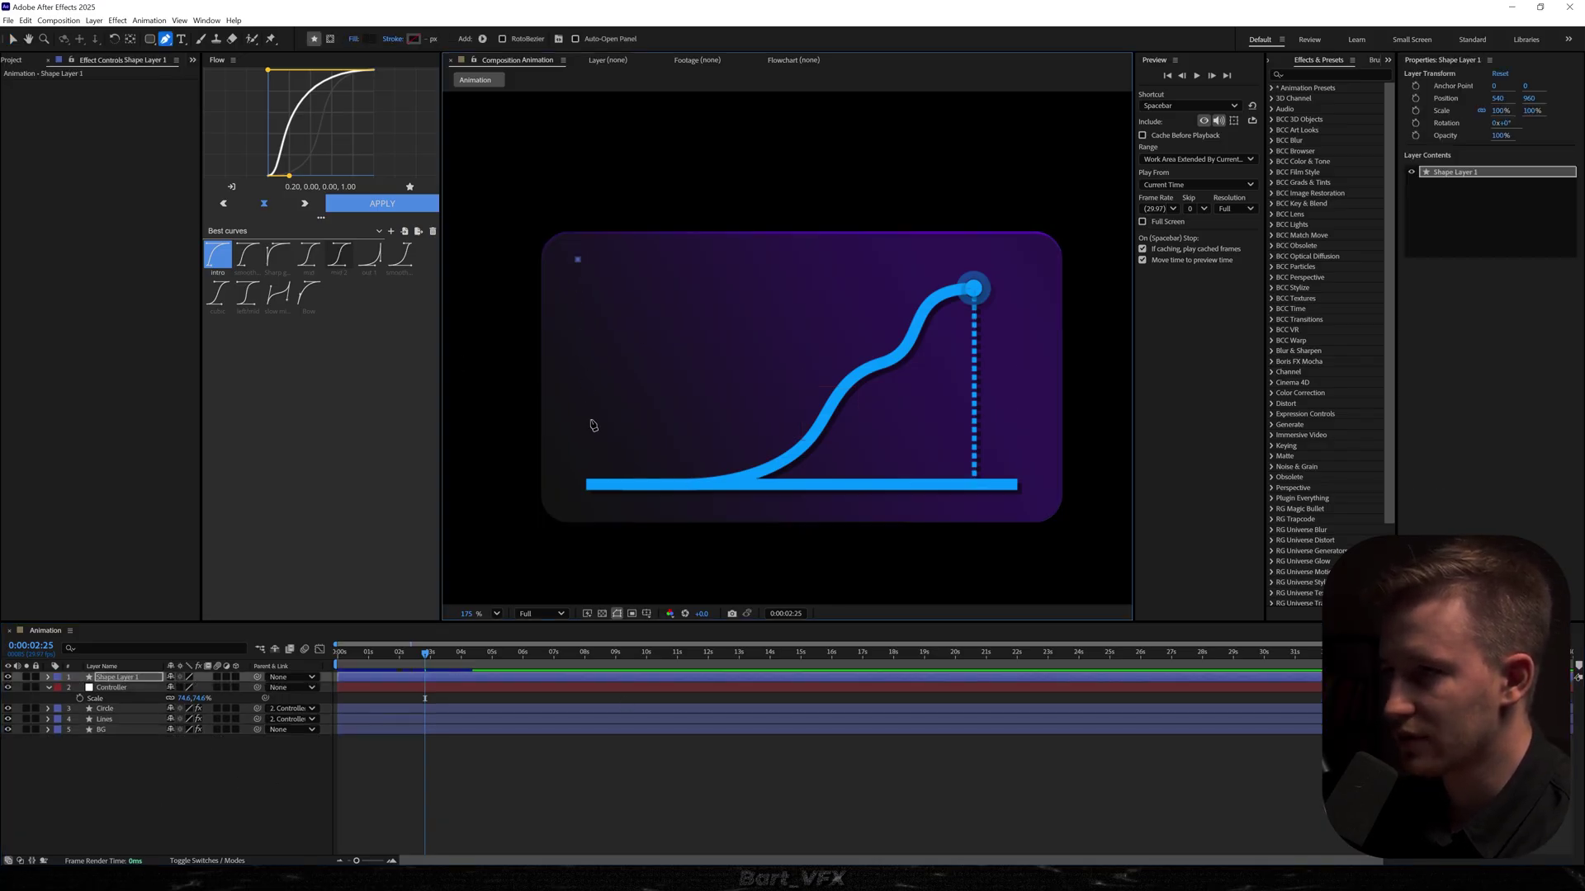
pyautogui.click(577, 491)
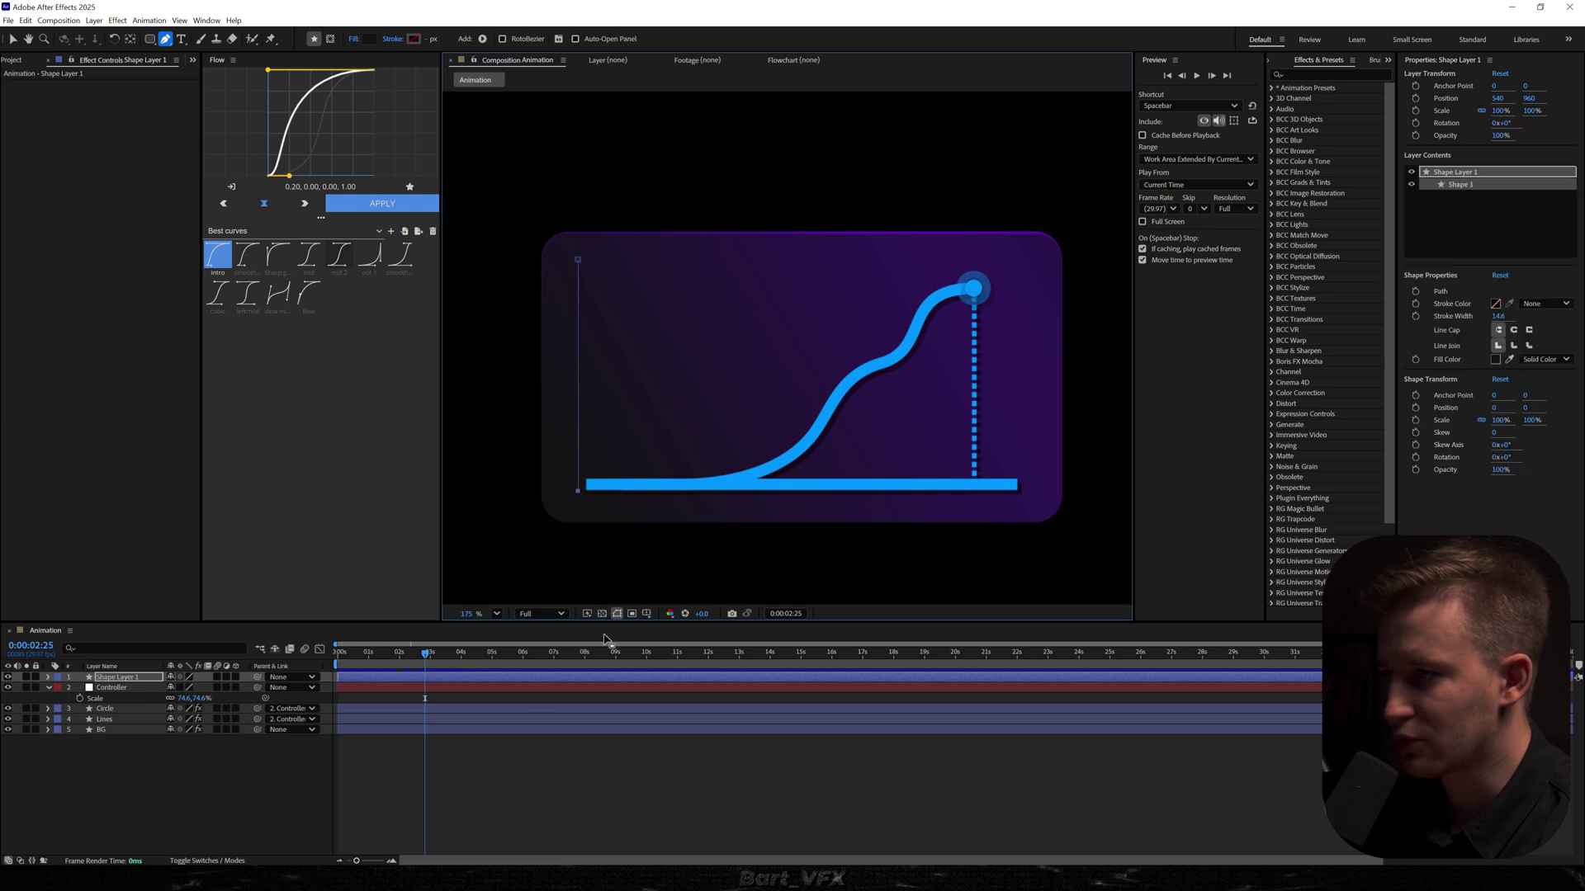
# - Give the vertical line a solid white stroke 3 px wide and no fill
pyautogui.click(1546, 304)
pyautogui.click(1540, 337)
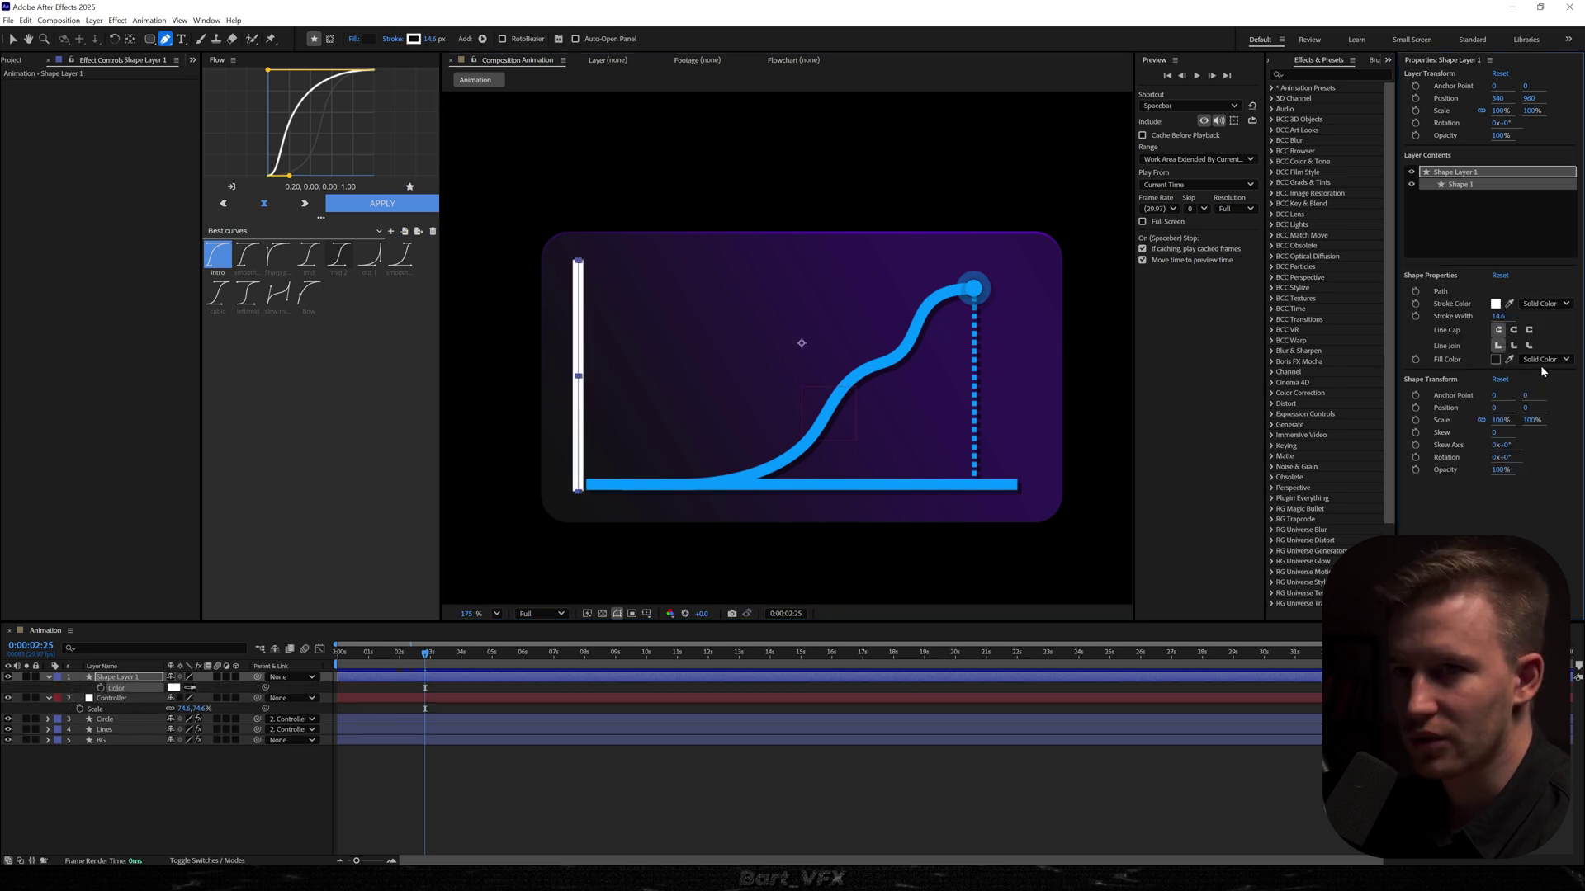
pyautogui.click(1540, 360)
pyautogui.click(1532, 378)
pyautogui.click(1500, 316)
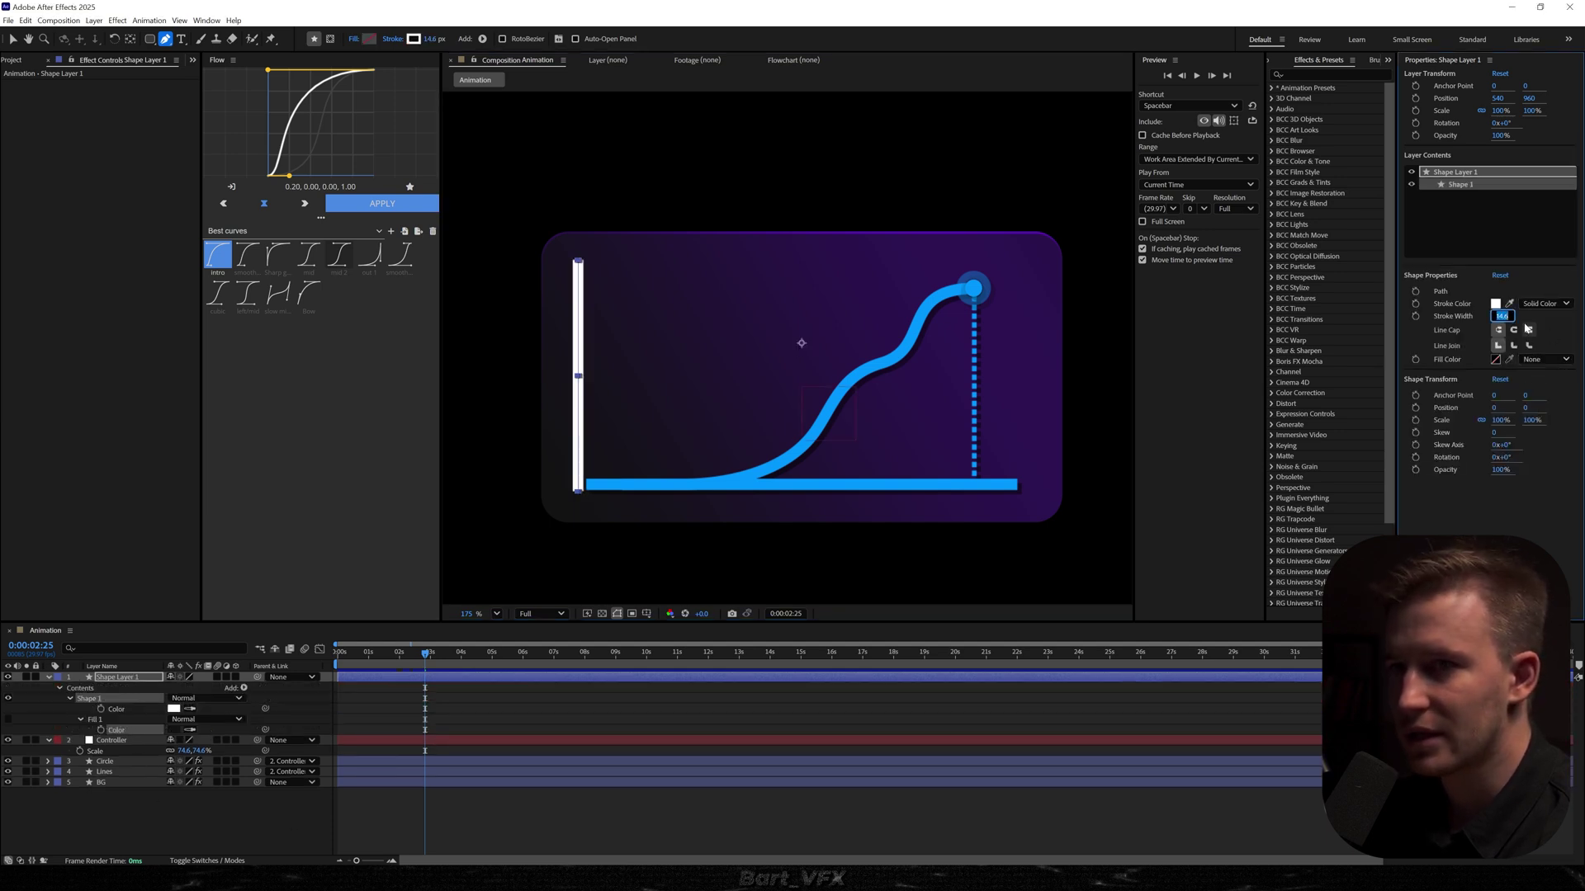
pyautogui.write('4')
pyautogui.press('Return')
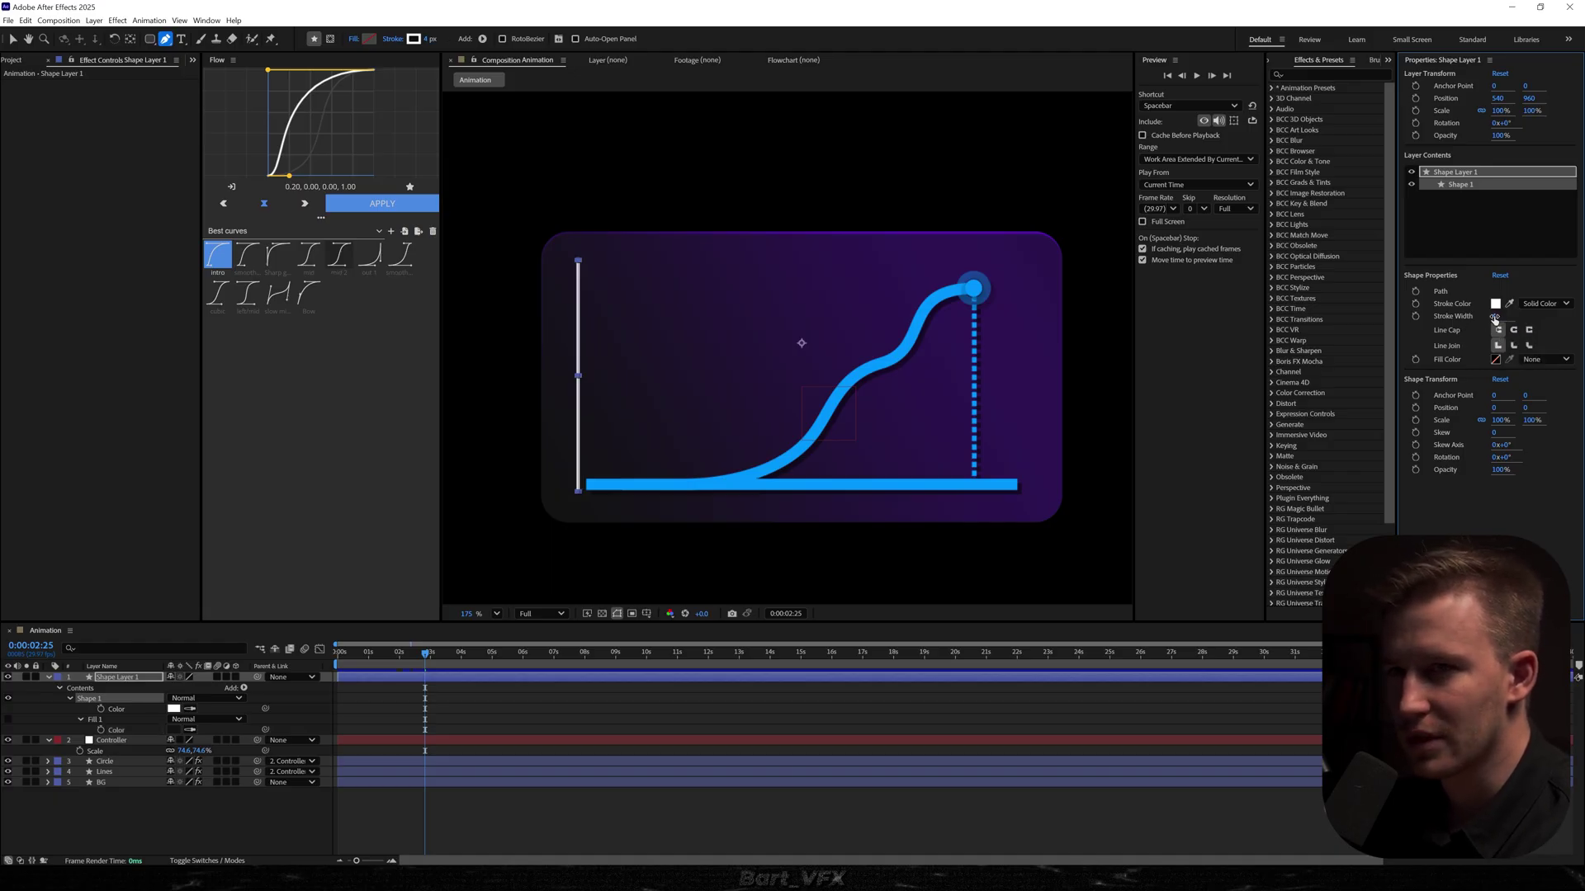
pyautogui.click(1497, 317)
pyautogui.write('3')
pyautogui.press('Return')
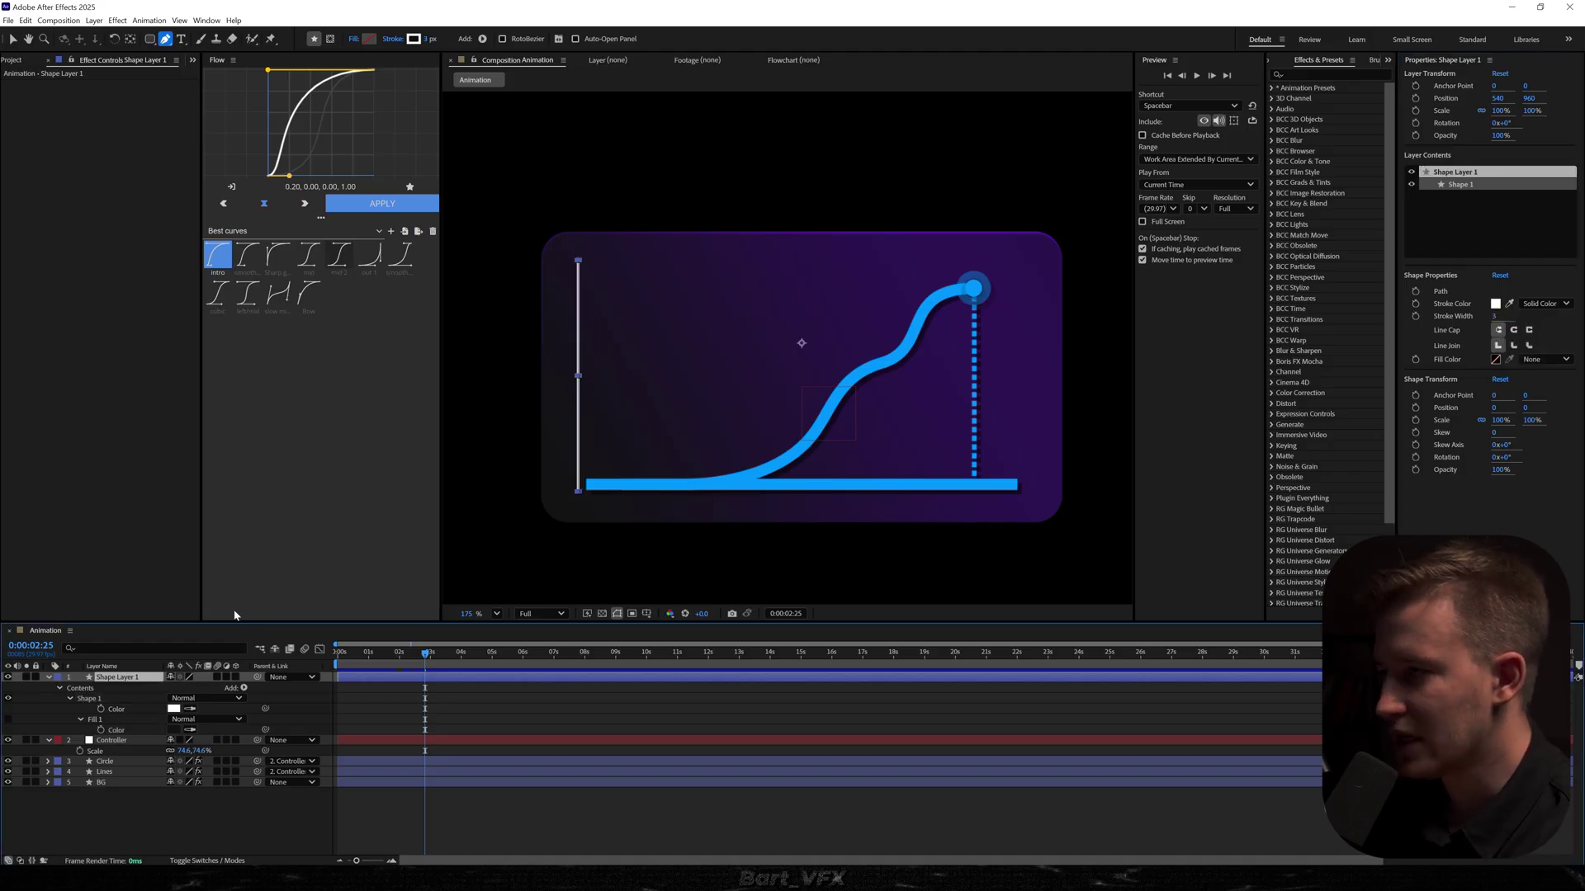
# - Rename the vertical line's layer Background Lines
pyautogui.click(140, 708)
pyautogui.write('Background Lines')
pyautogui.press('Return')
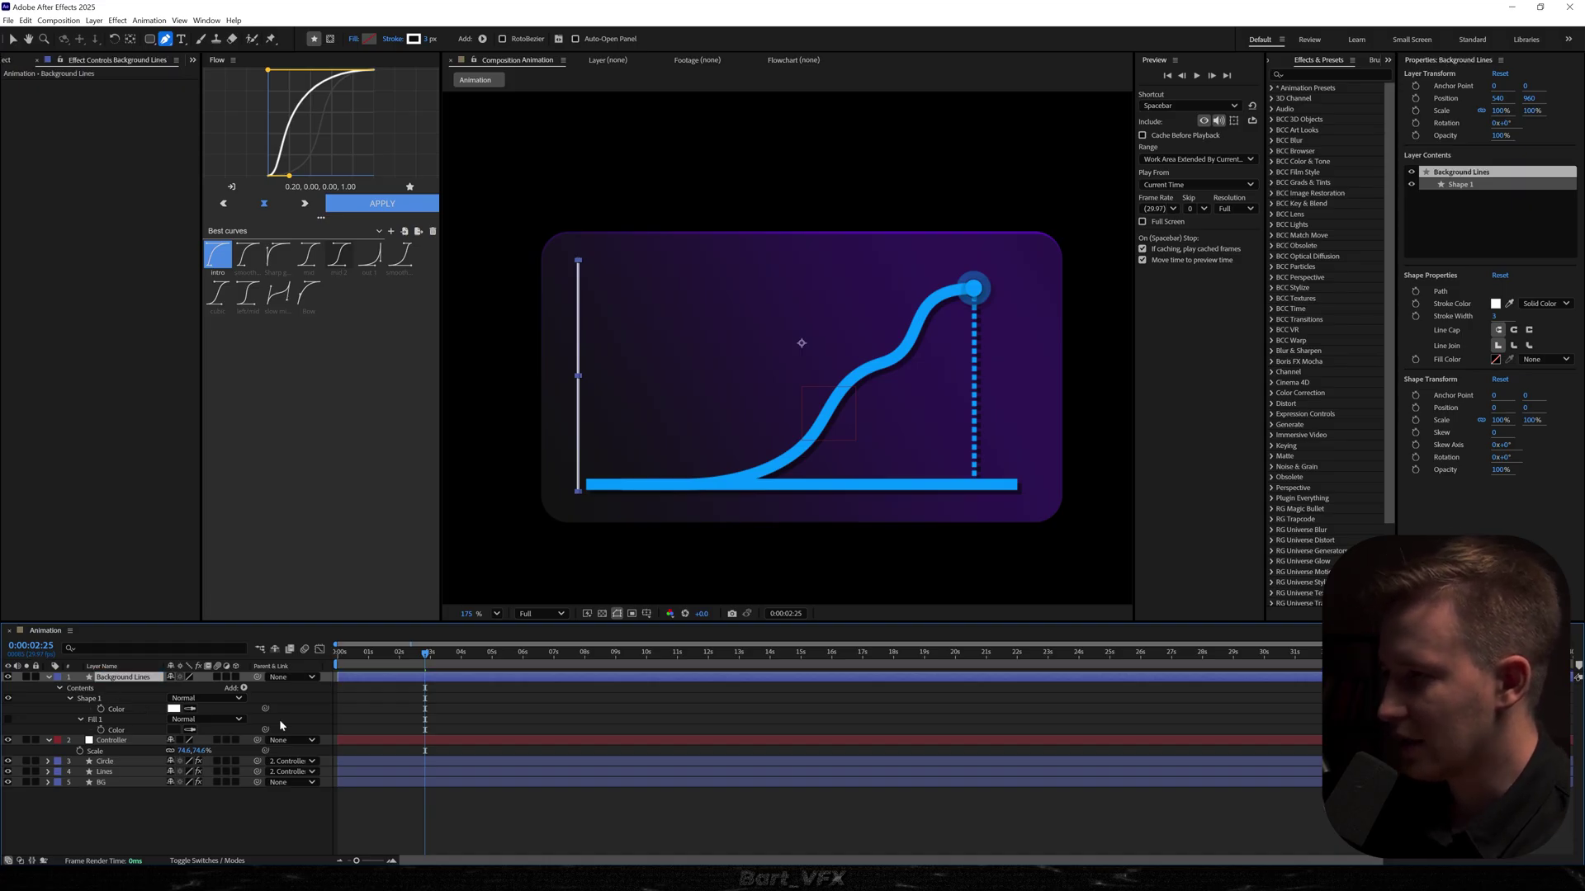
# - Add a Repeater to the Background Lines layer and set it to 17 copies
pyautogui.click(244, 688)
pyautogui.click(199, 584)
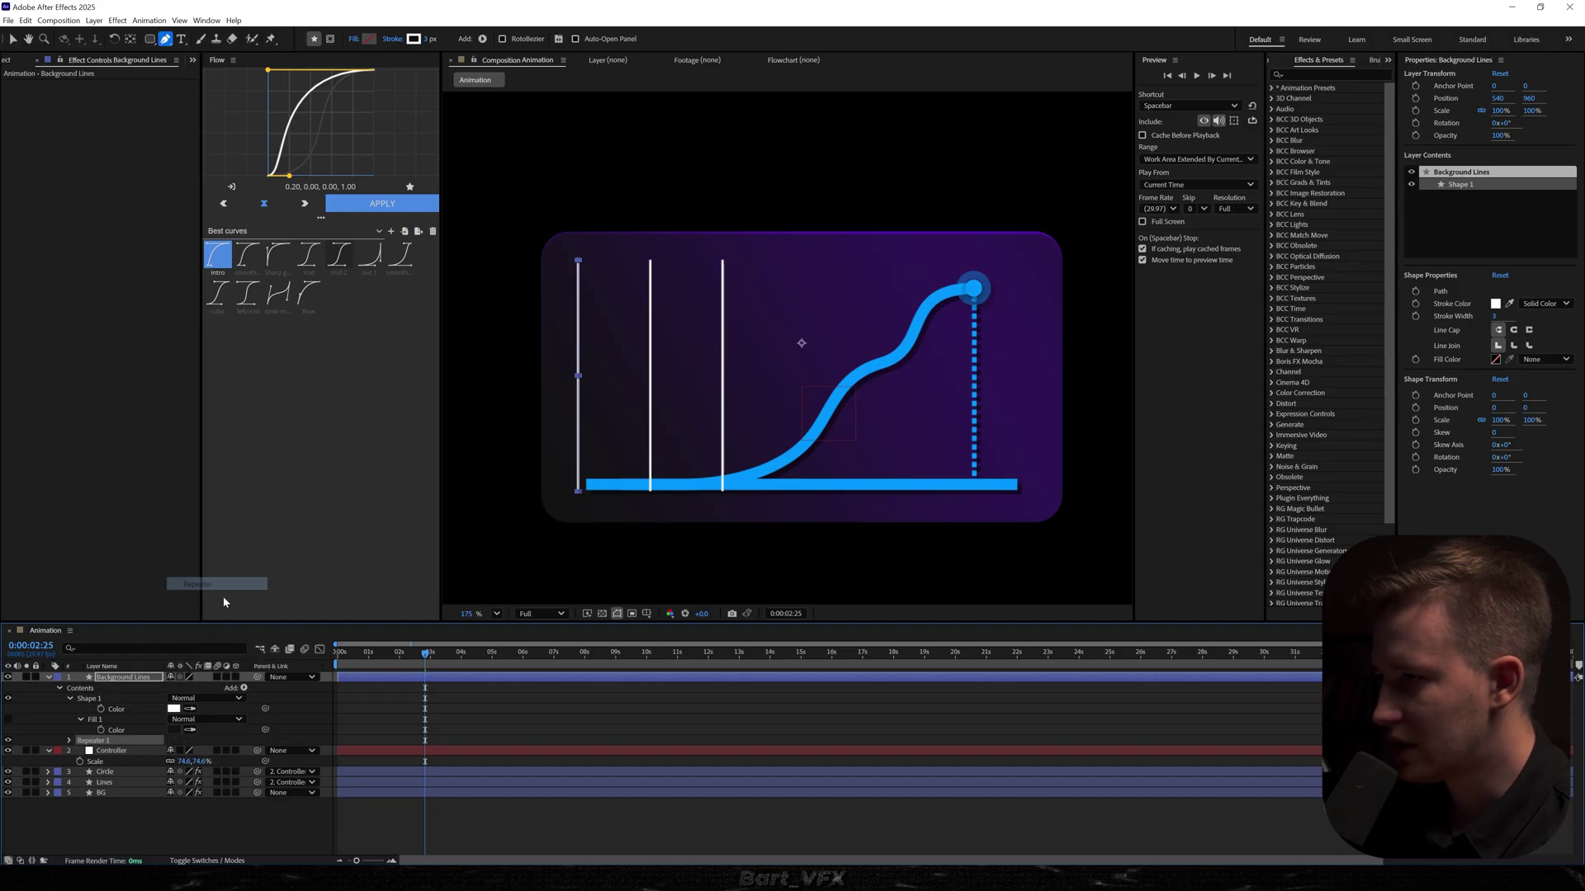
pyautogui.click(70, 740)
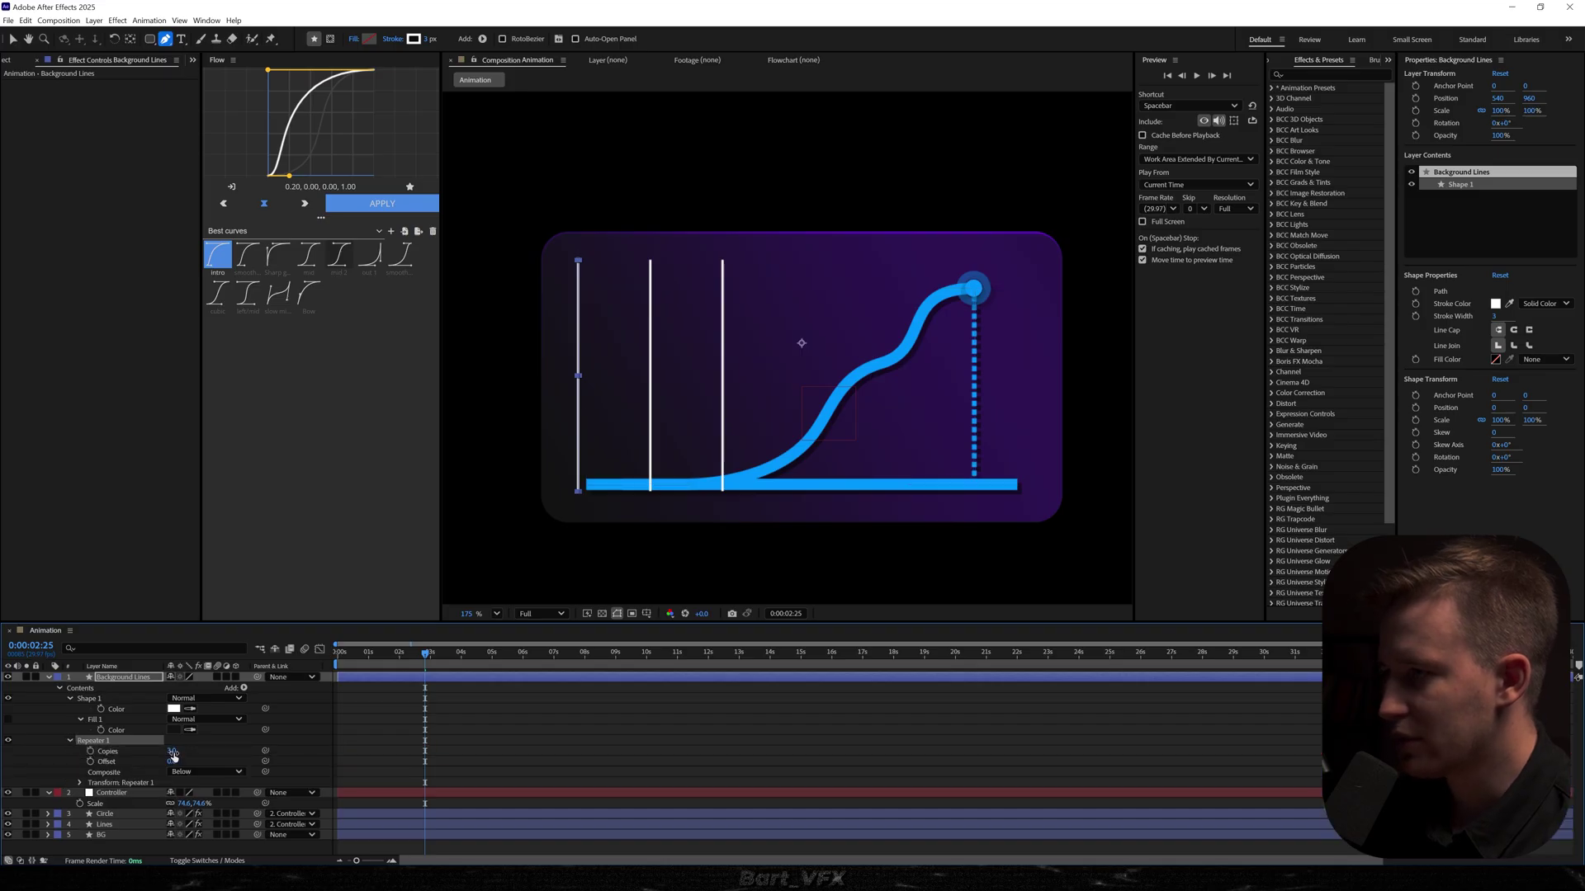
pyautogui.write('17')
pyautogui.press('Return')
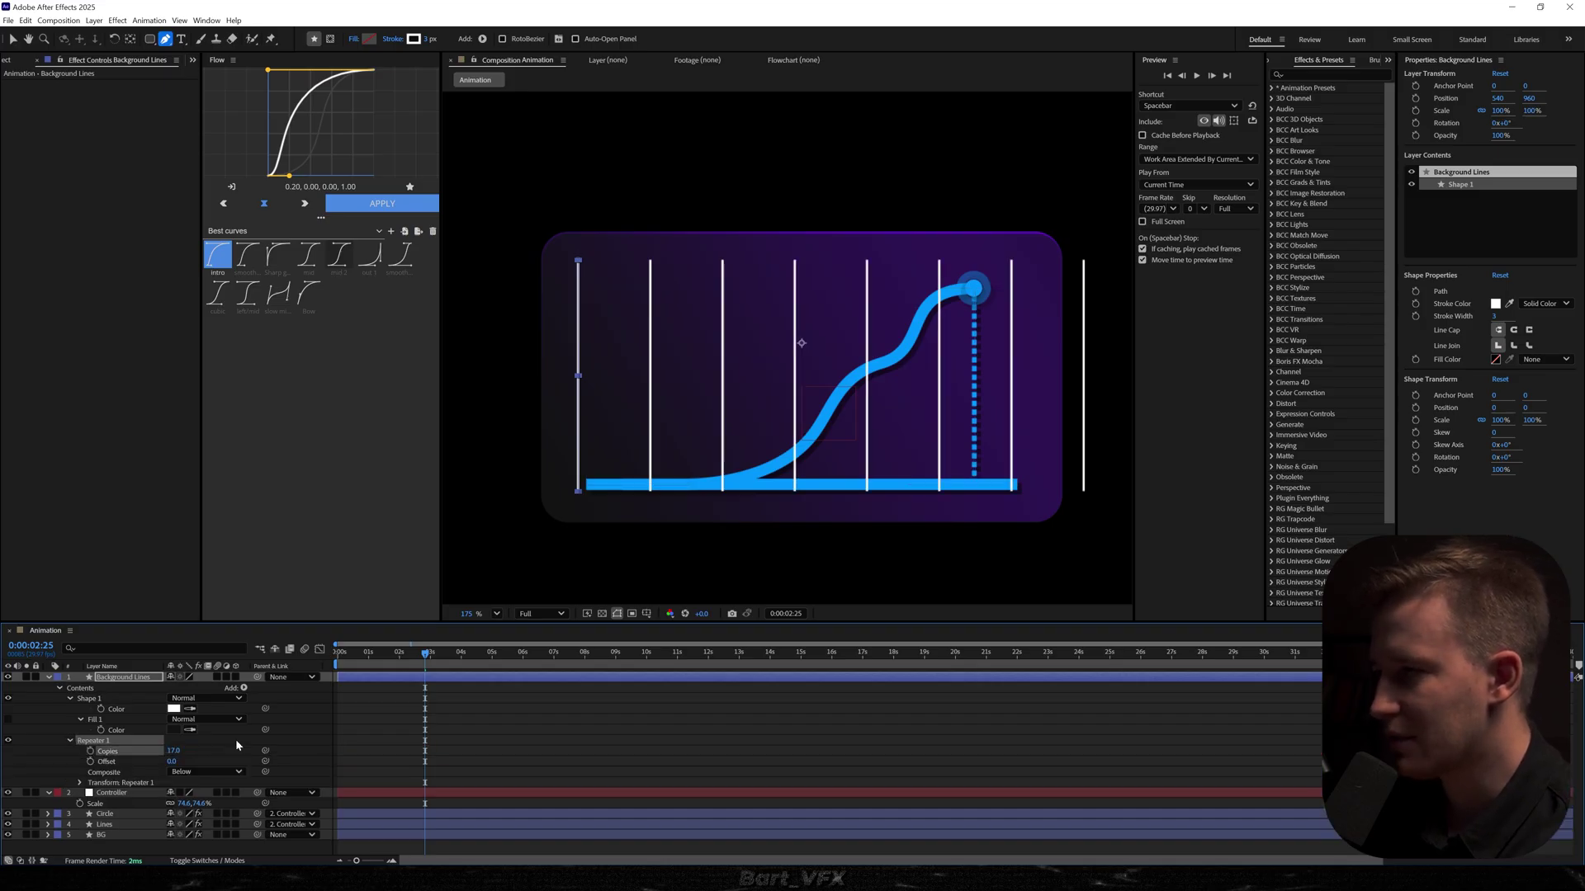
# - Set the Repeater's transform Position on the Background Lines layer to 39, 0 to tighten the line spacing
pyautogui.click(80, 783)
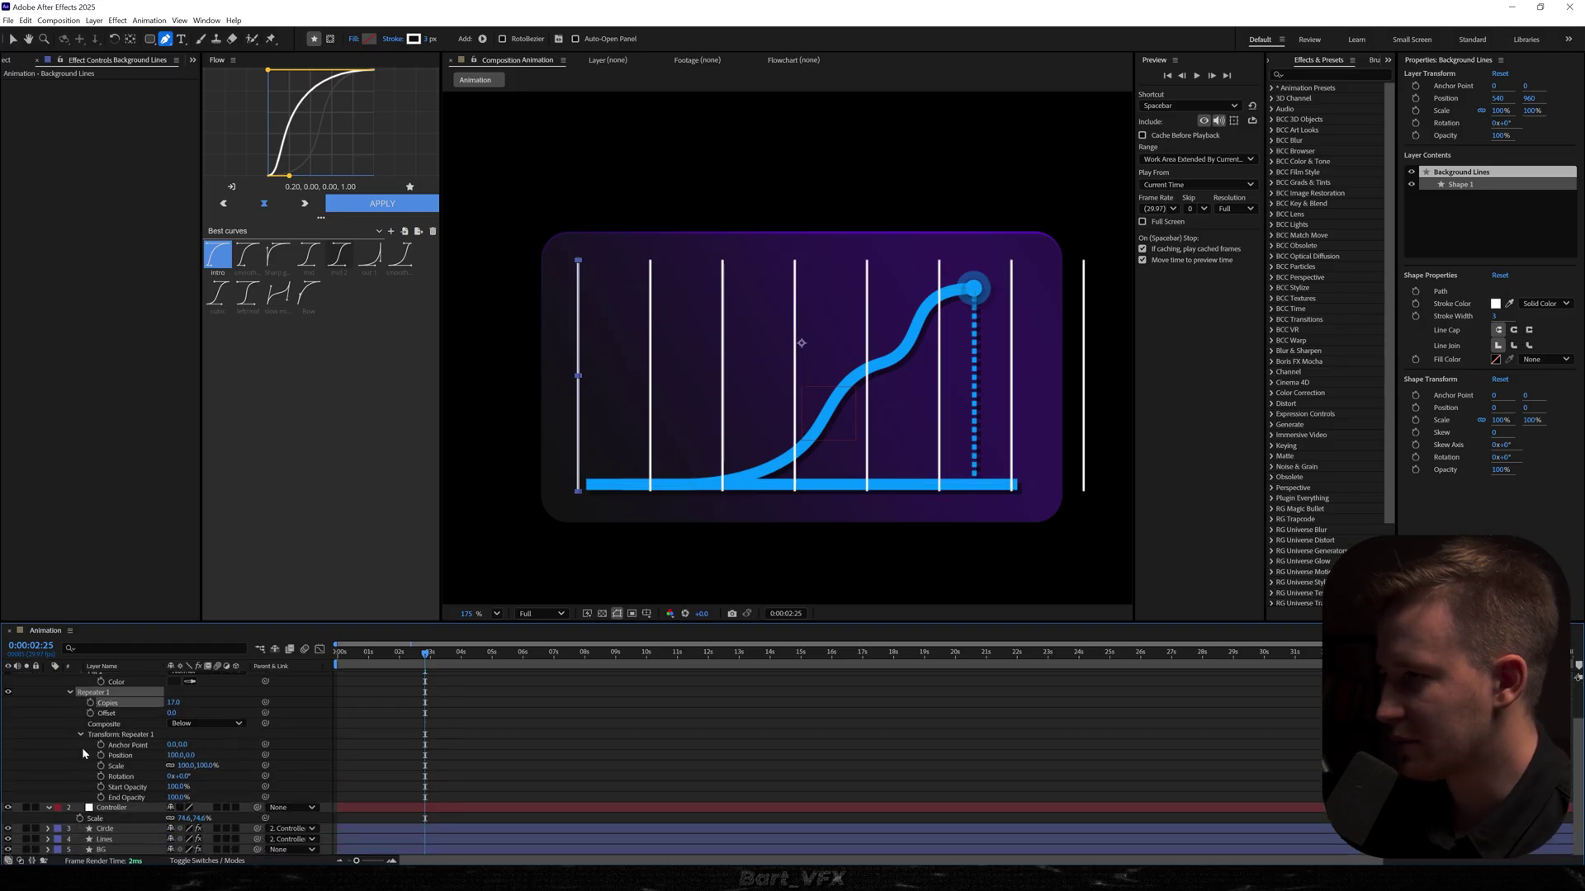
pyautogui.moveTo(169, 755); pyautogui.dragTo(120, 755)
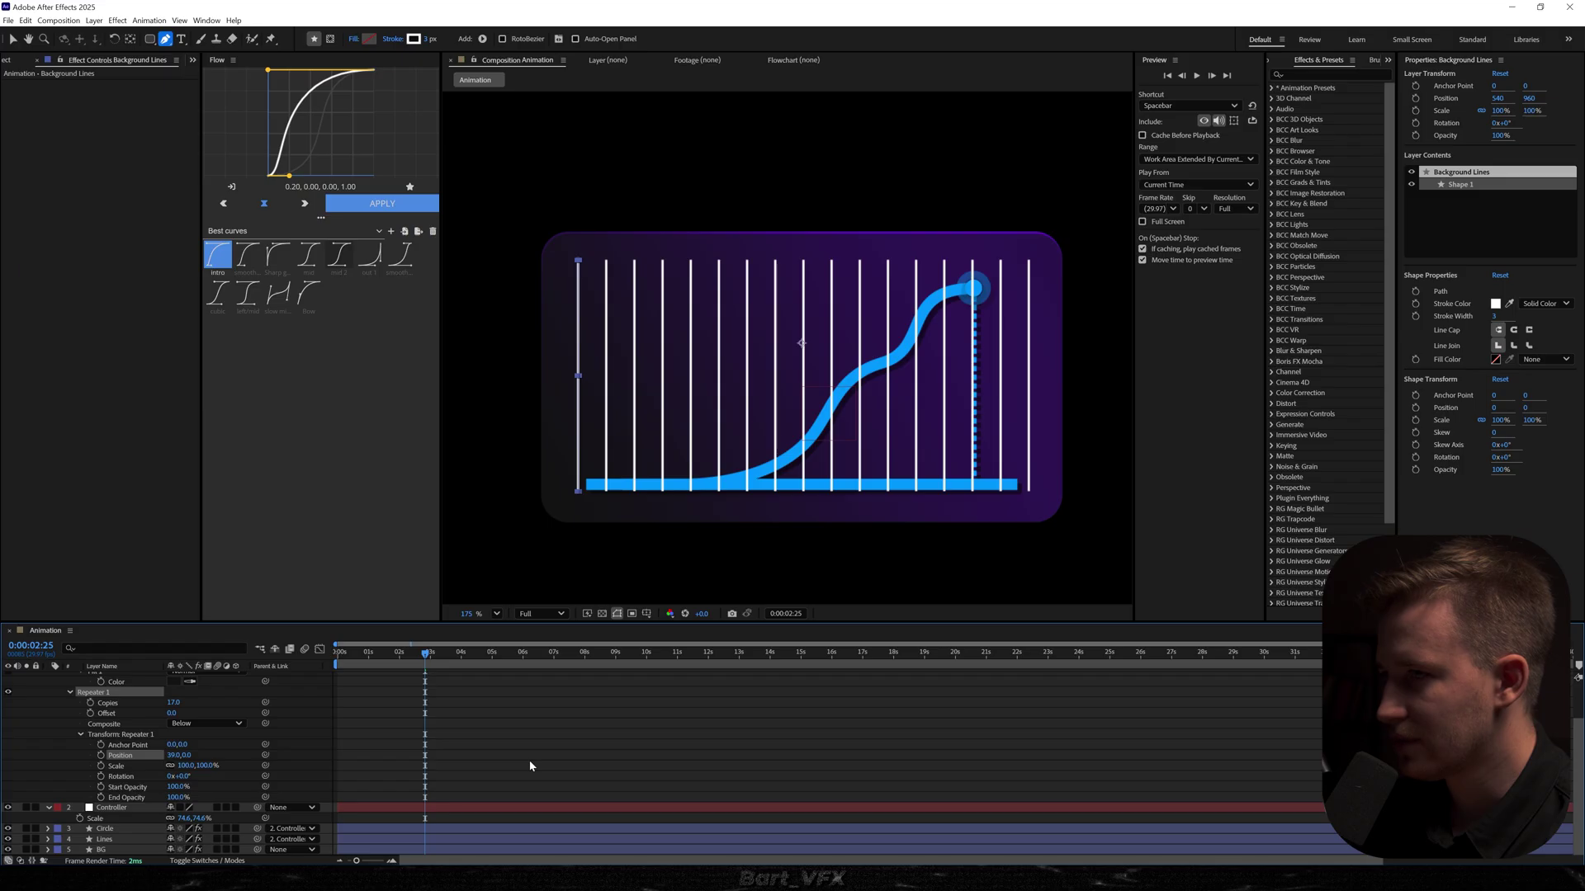
pyautogui.click(433, 797)
pyautogui.scroll(2, 433, 797)
pyautogui.scroll(-1, 239, 784)
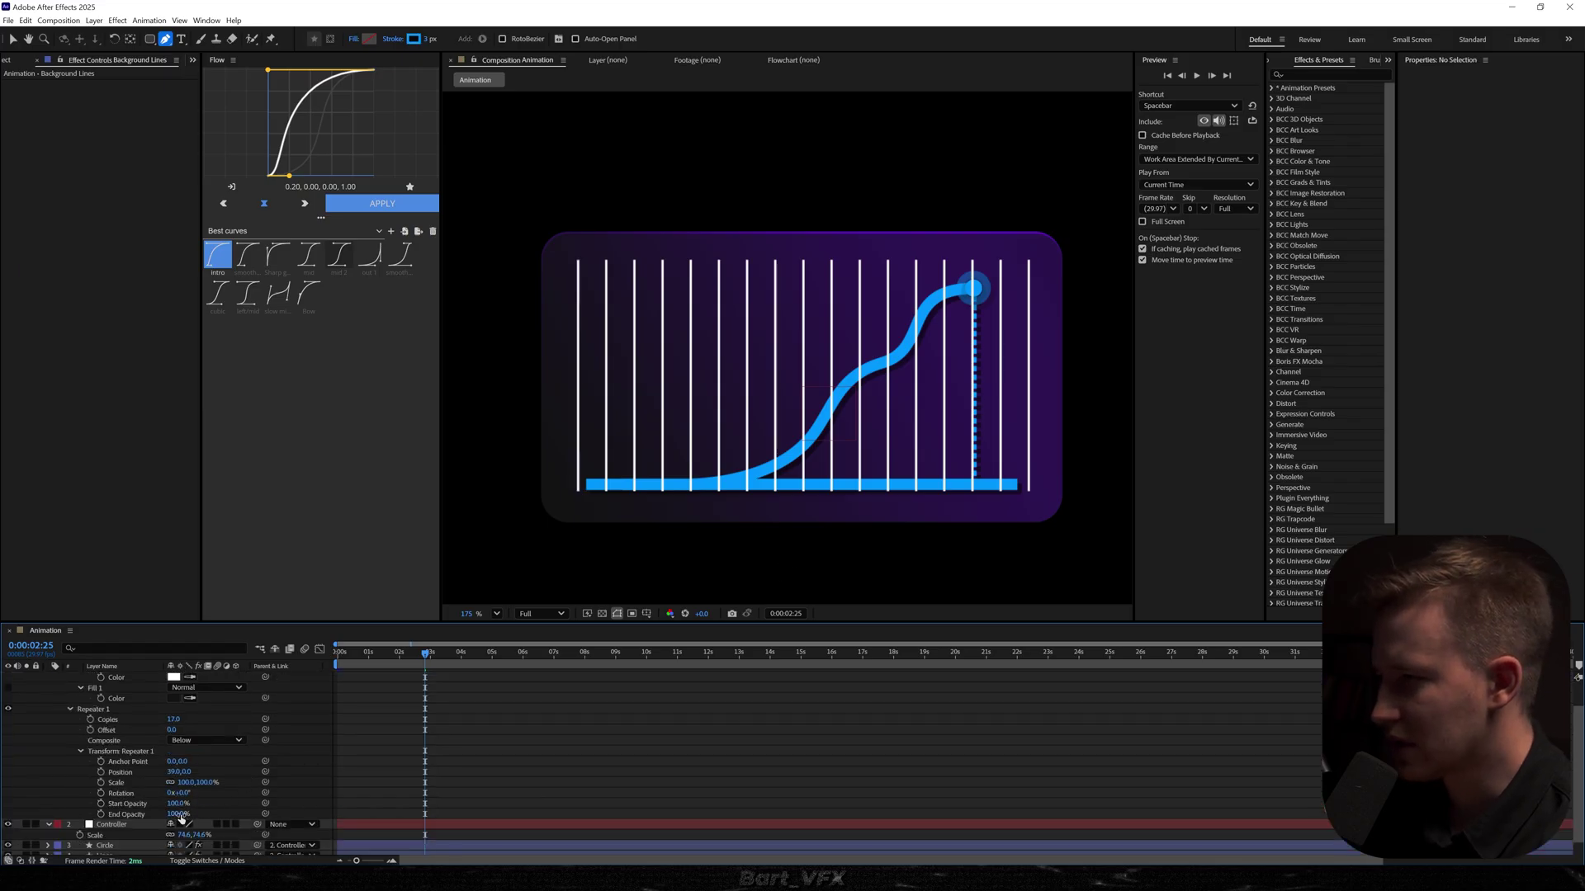
# - Lower the Repeater's Start Opacity so the vertical lines fade out toward the graph's left side, and collapse all layers' properties
pyautogui.moveTo(178, 817); pyautogui.dragTo(72, 821)
pyautogui.hotkey('ctrl', 'z')
pyautogui.hotkey('ctrl', 'a')
pyautogui.press('u')
pyautogui.press('u')
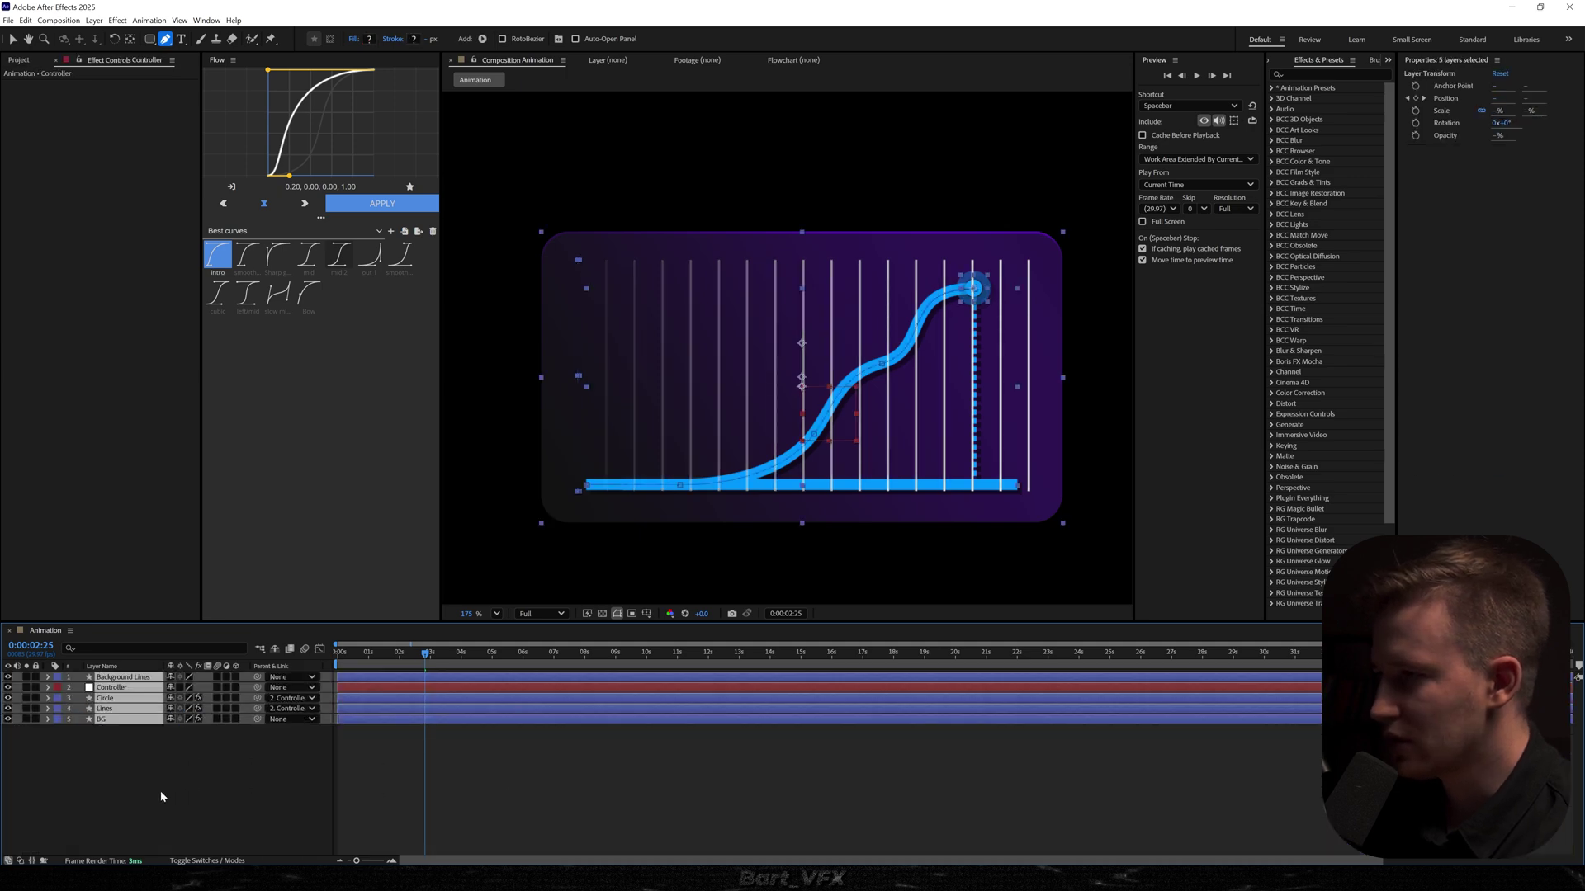
pyautogui.click(162, 796)
# - Move the Background Lines layer below Lines and nudge it left until its last line meets the baseline's right end
pyautogui.moveTo(121, 678); pyautogui.dragTo(124, 715)
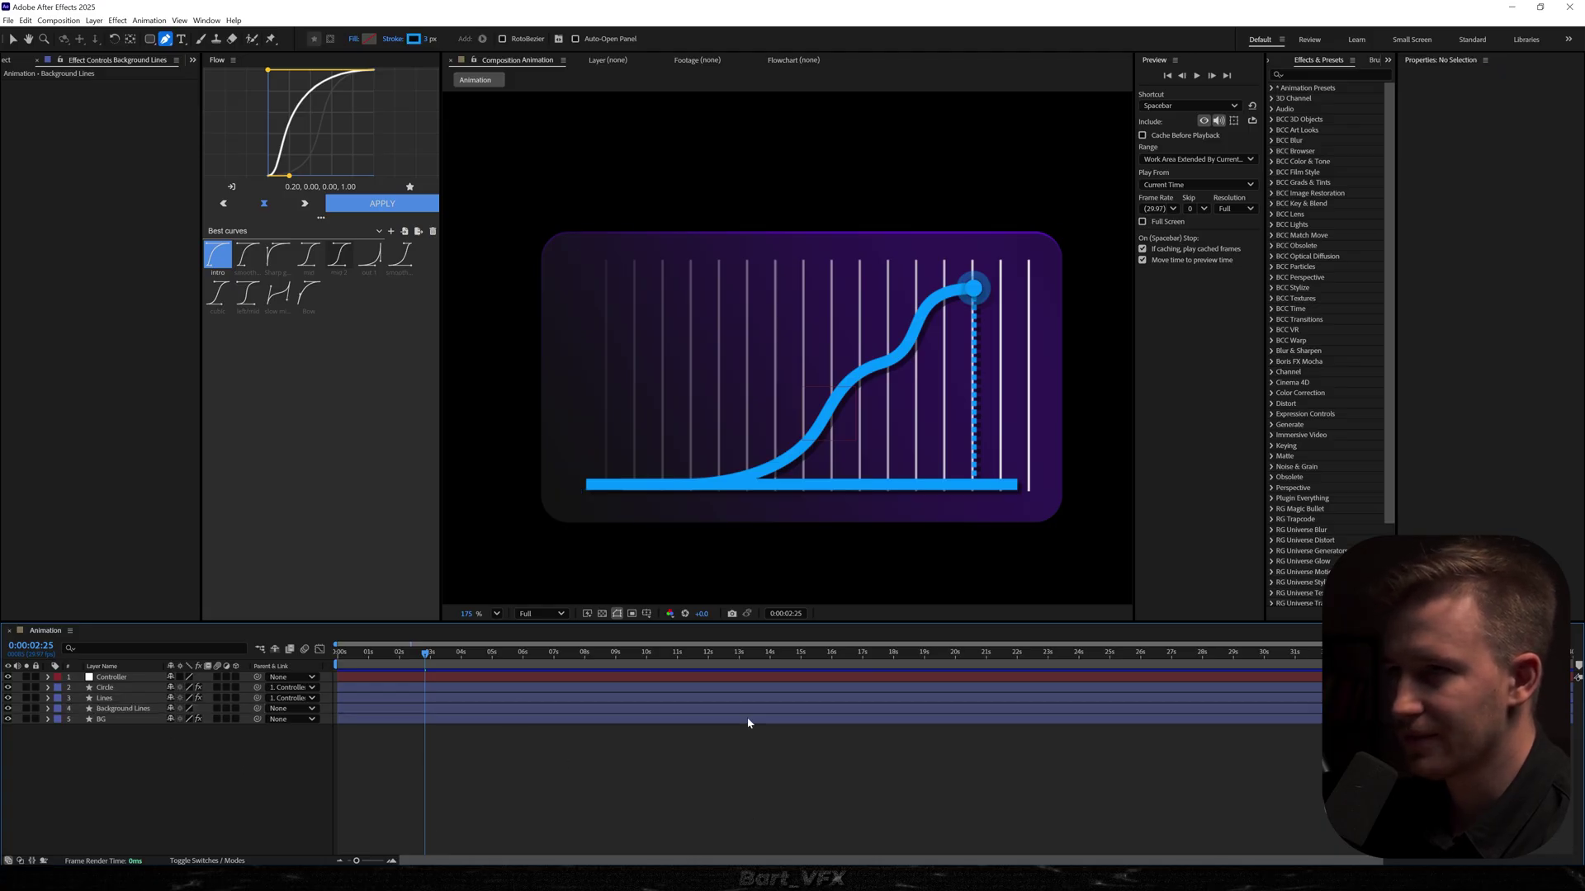
pyautogui.press('v')
pyautogui.press('Left')
pyautogui.press('Left')
pyautogui.press('Left')
pyautogui.press('Left')
pyautogui.press('Left')
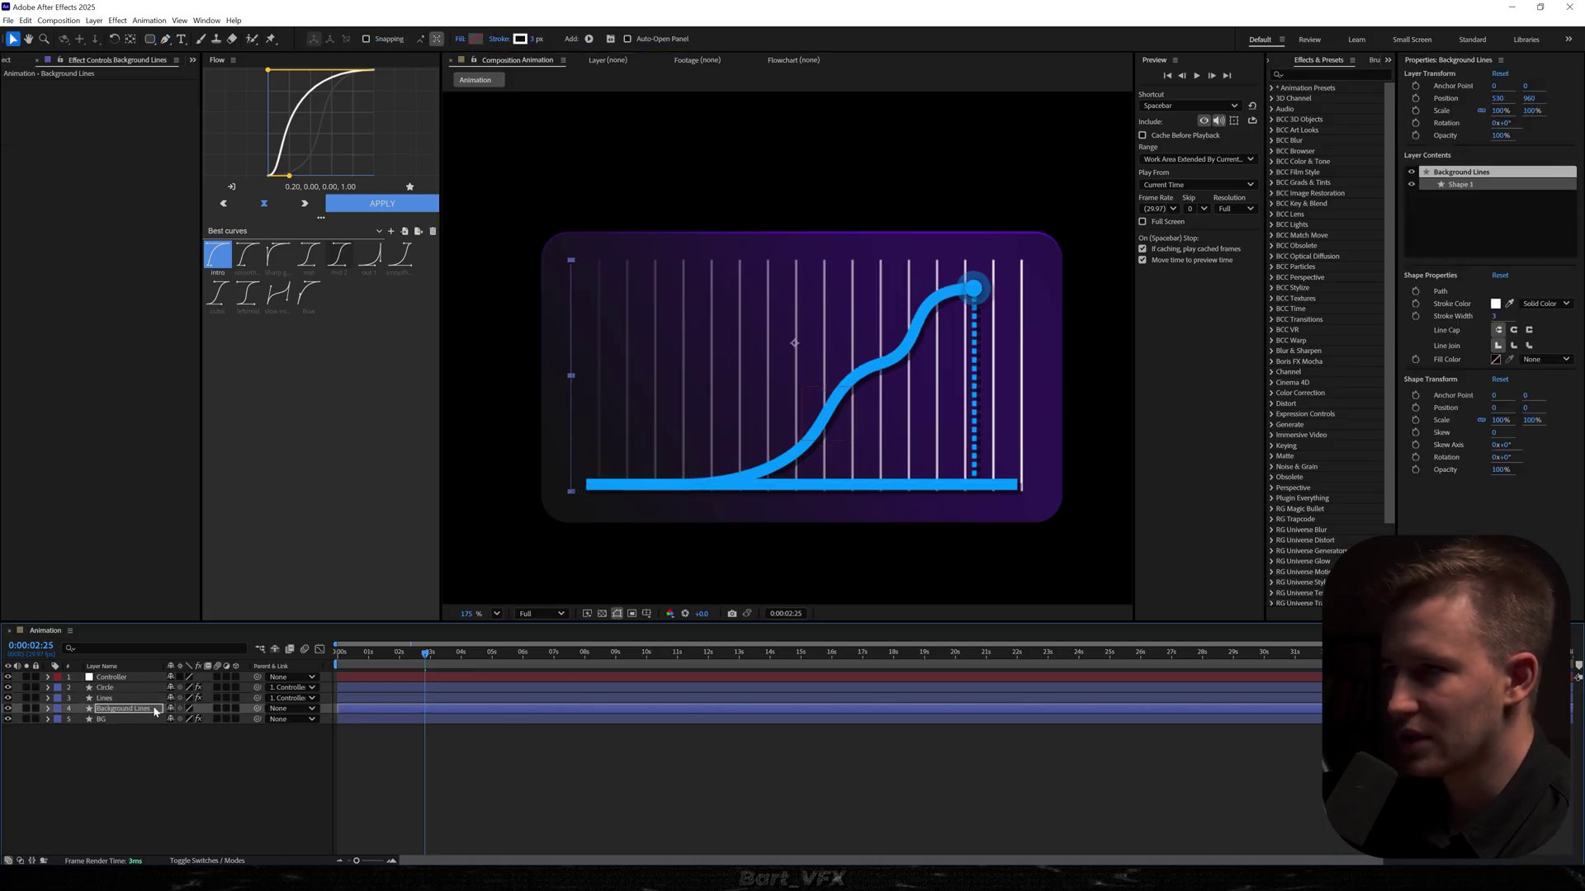
pyautogui.press('Left')
pyautogui.press('Left')
pyautogui.press('Left')
pyautogui.press('Left')
pyautogui.press('Left')
pyautogui.press('Left')
pyautogui.press('Left')
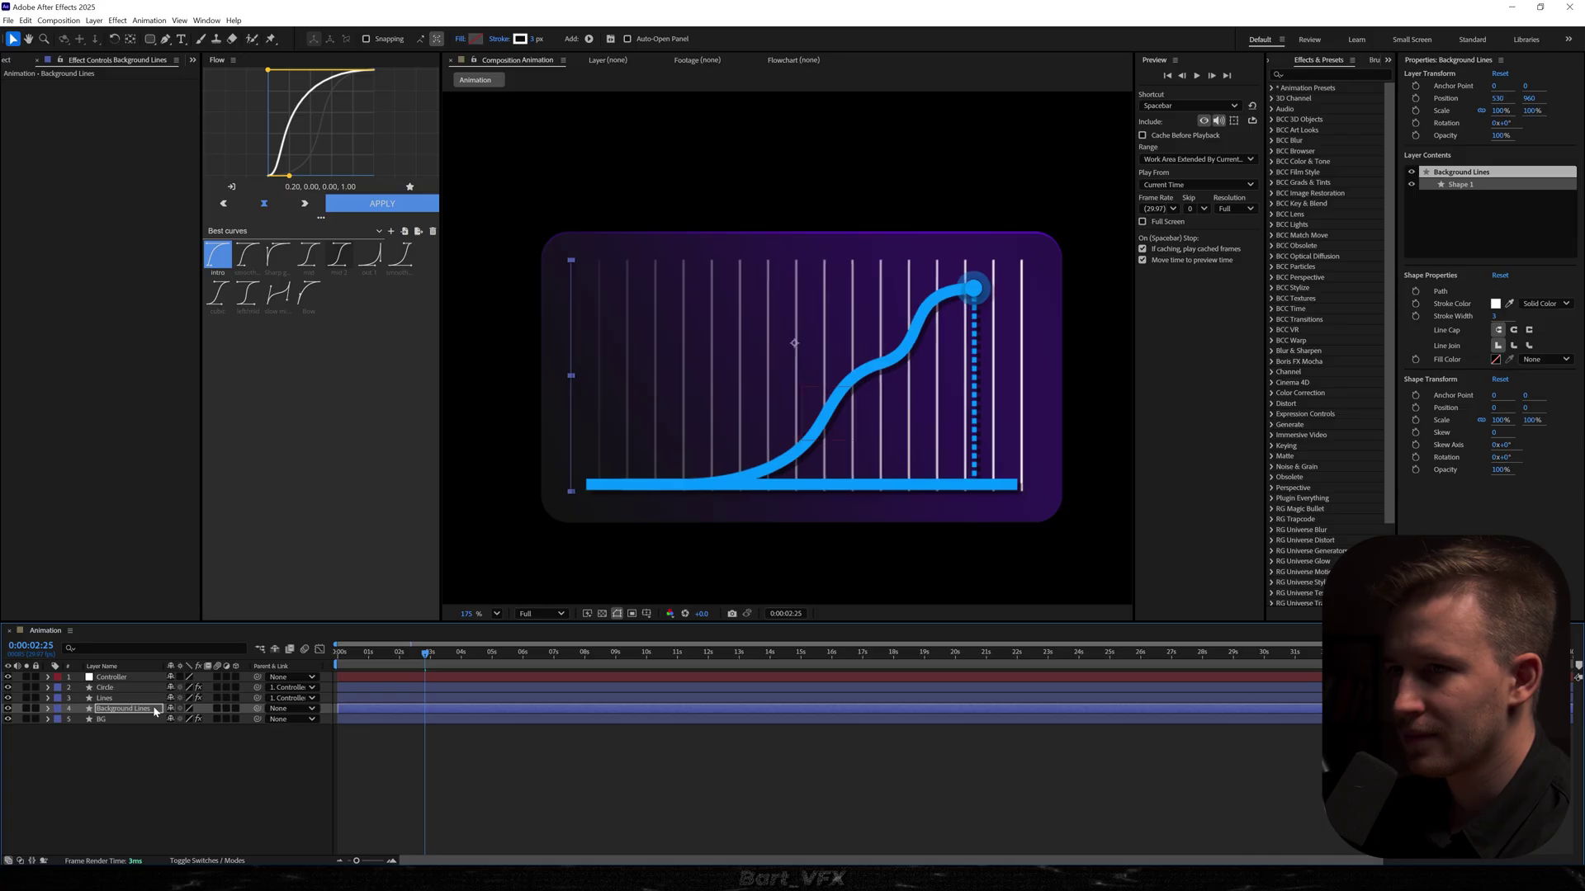
pyautogui.press('F2')
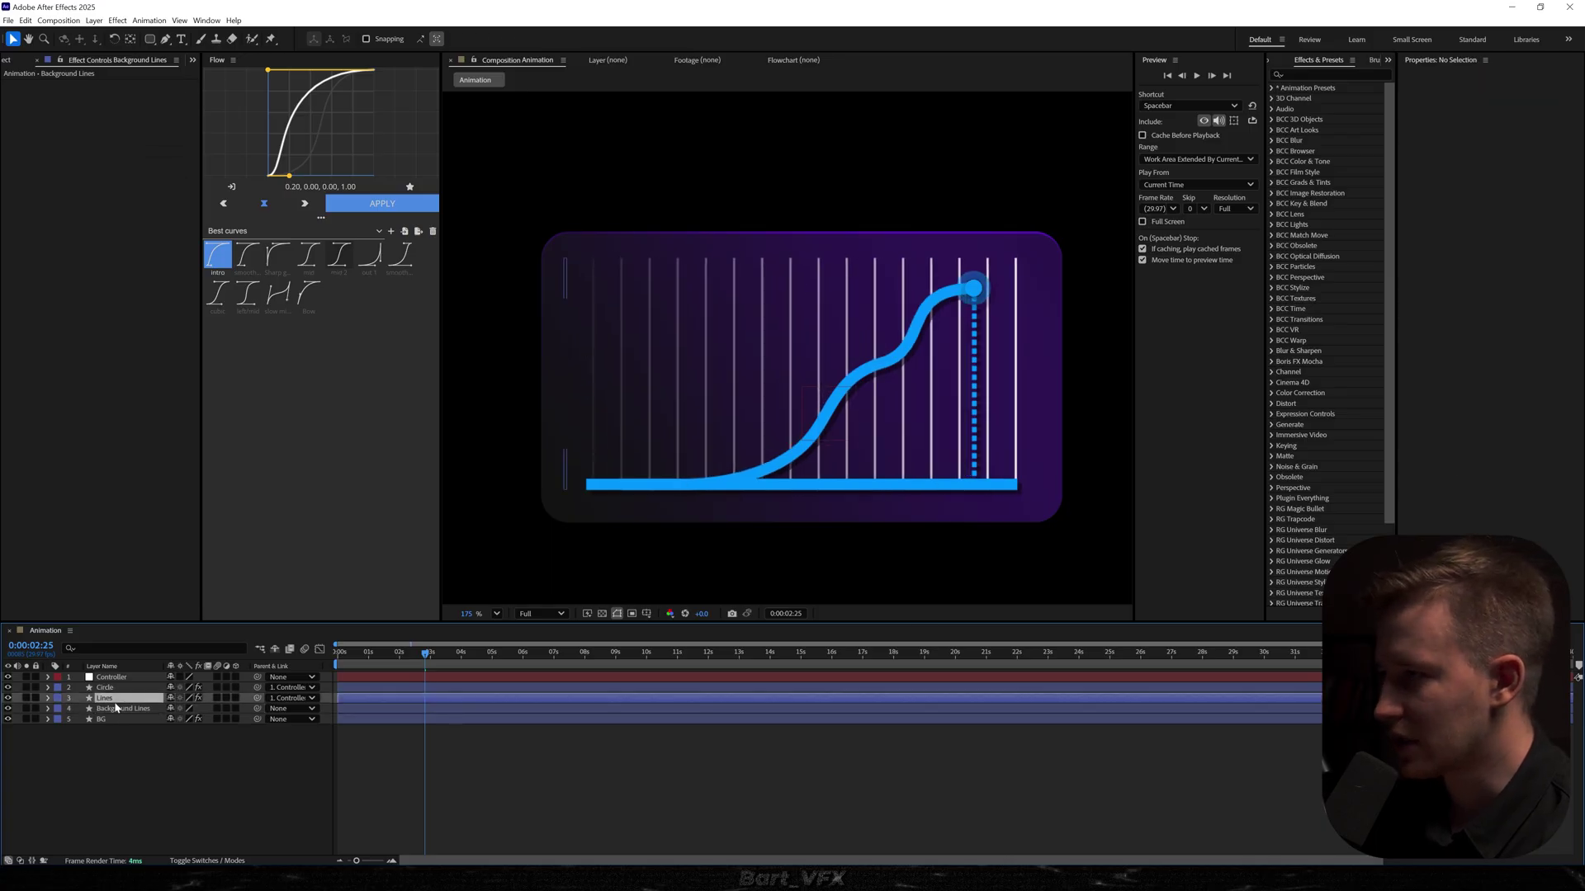
# - Set the Background Lines layer's opacity to 50%
pyautogui.click(117, 708)
pyautogui.press('t')
pyautogui.click(176, 720)
pyautogui.write('5')
pyautogui.press('Return')
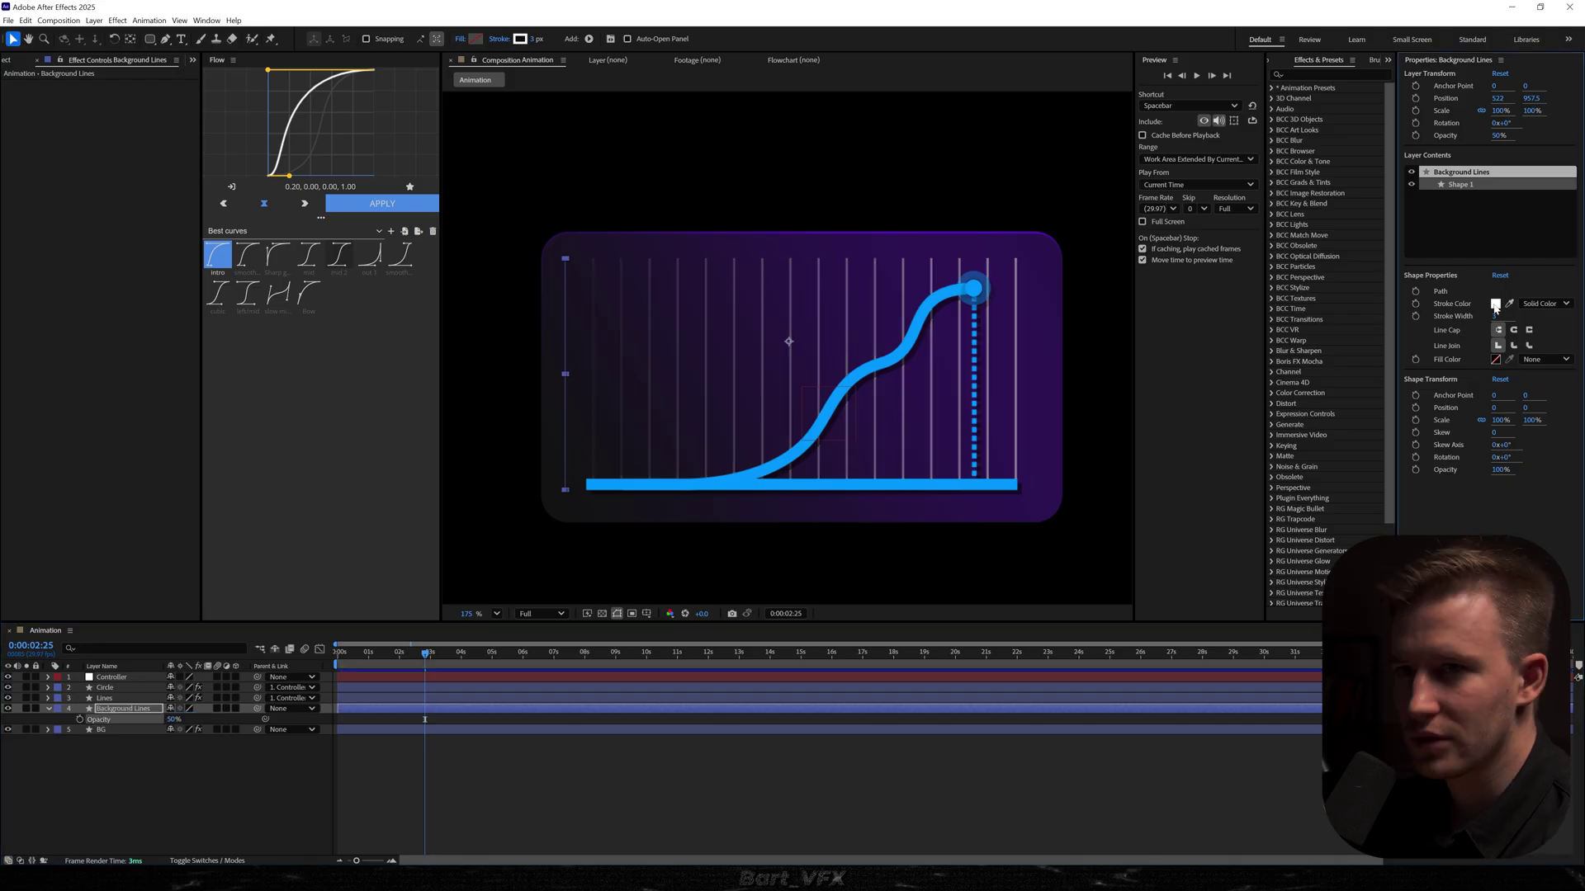
# - Change the stroke colour of the Background Lines to purple, hex 7600FF
pyautogui.click(1494, 304)
pyautogui.click(1396, 376)
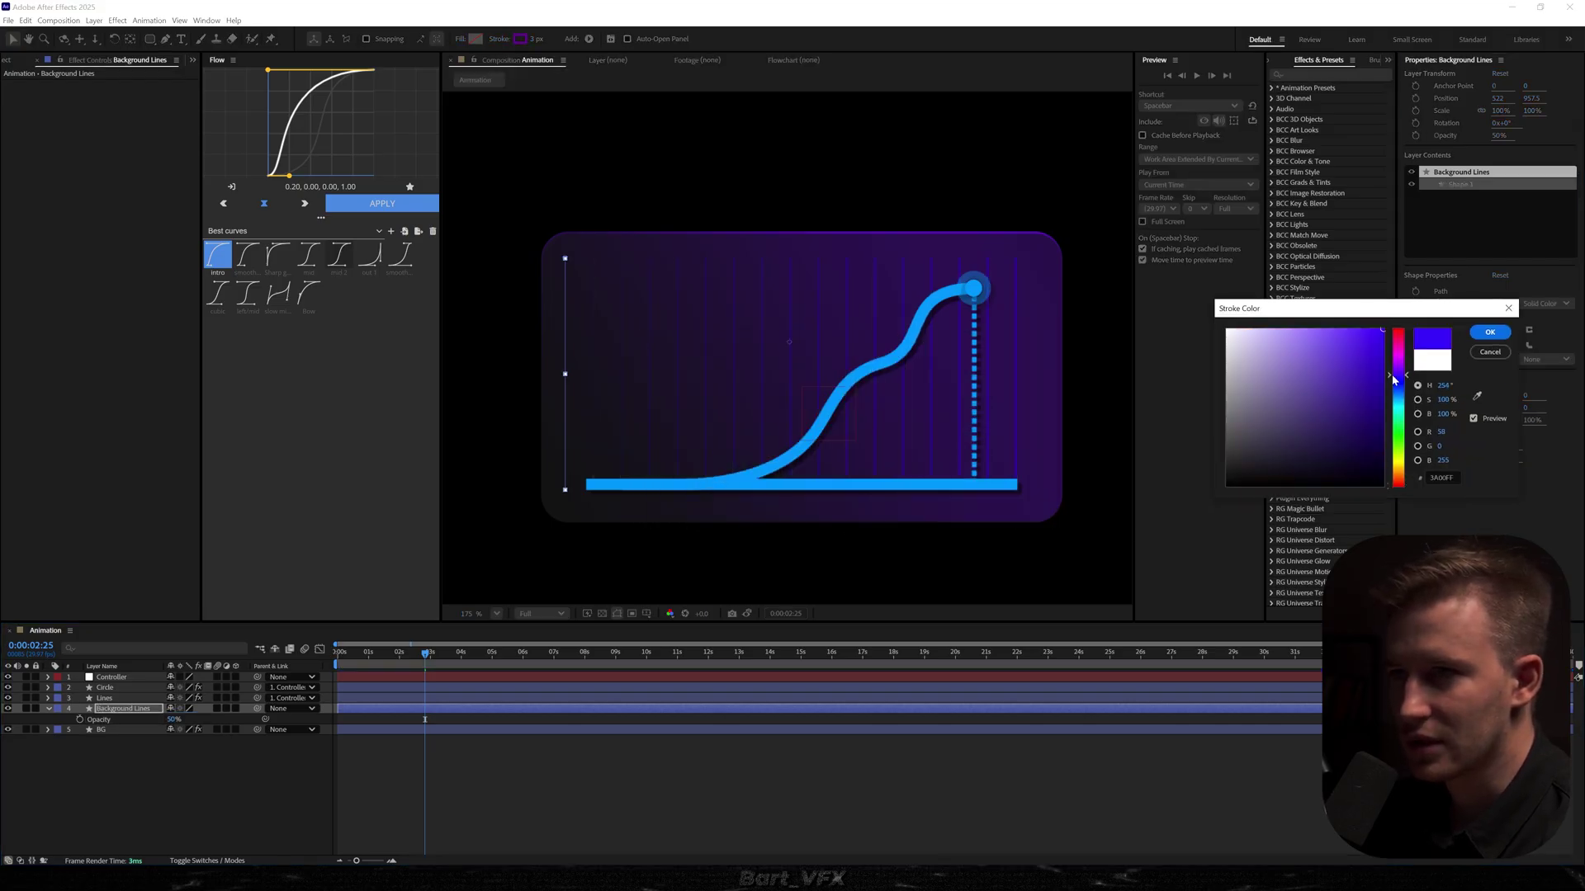
pyautogui.moveTo(1395, 379); pyautogui.dragTo(1400, 373)
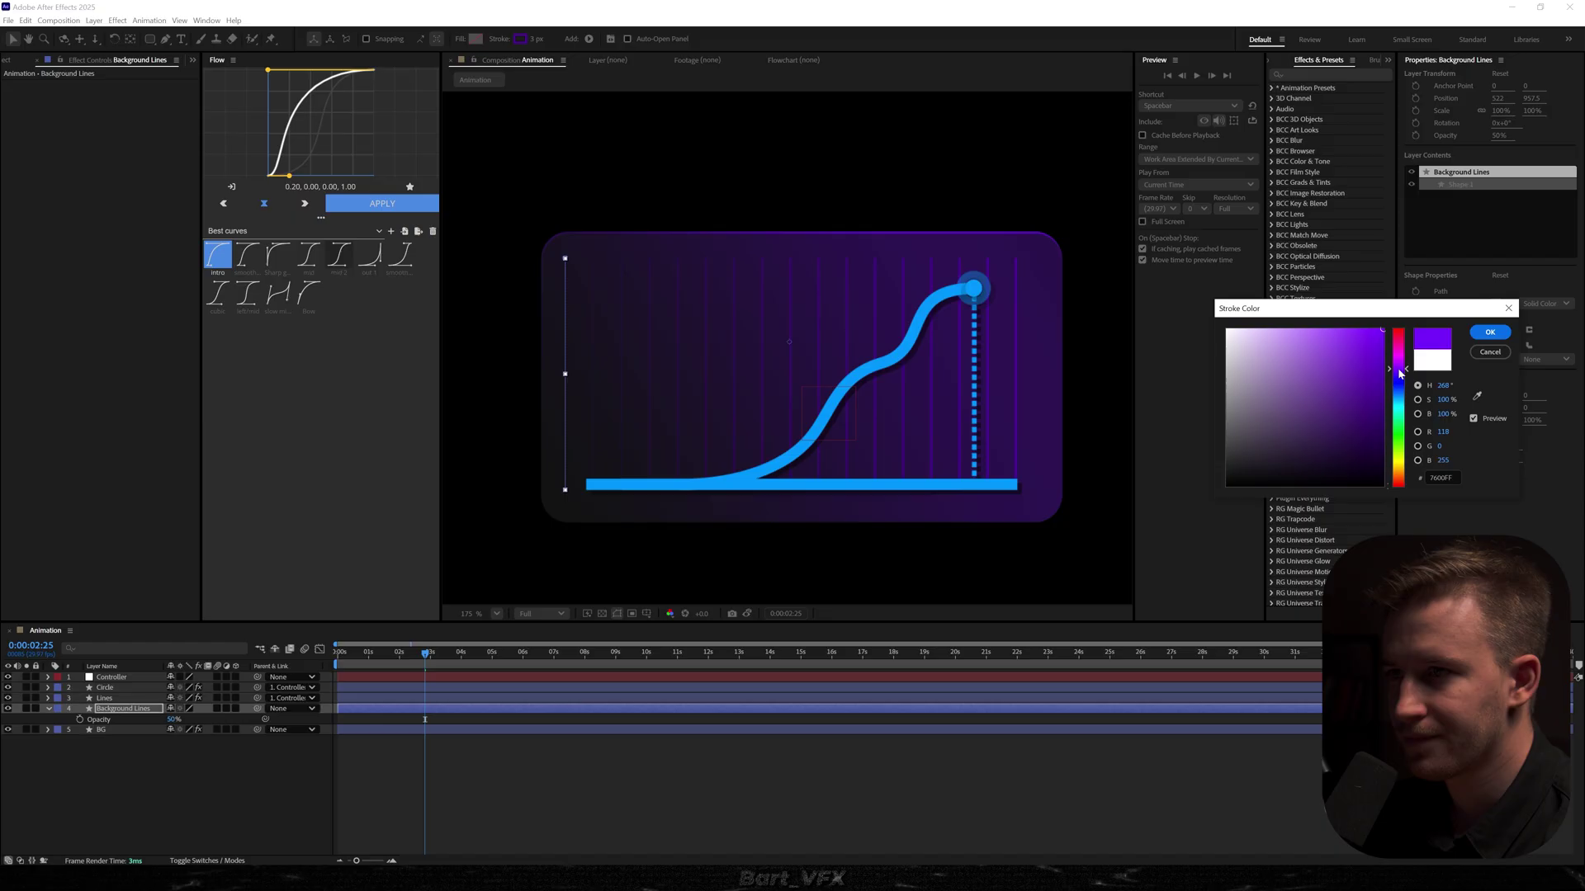
pyautogui.click(1489, 332)
pyautogui.click(1019, 775)
# - Apply the Deep Glow effect to the Circle layer
pyautogui.scroll(4, 933, 226)
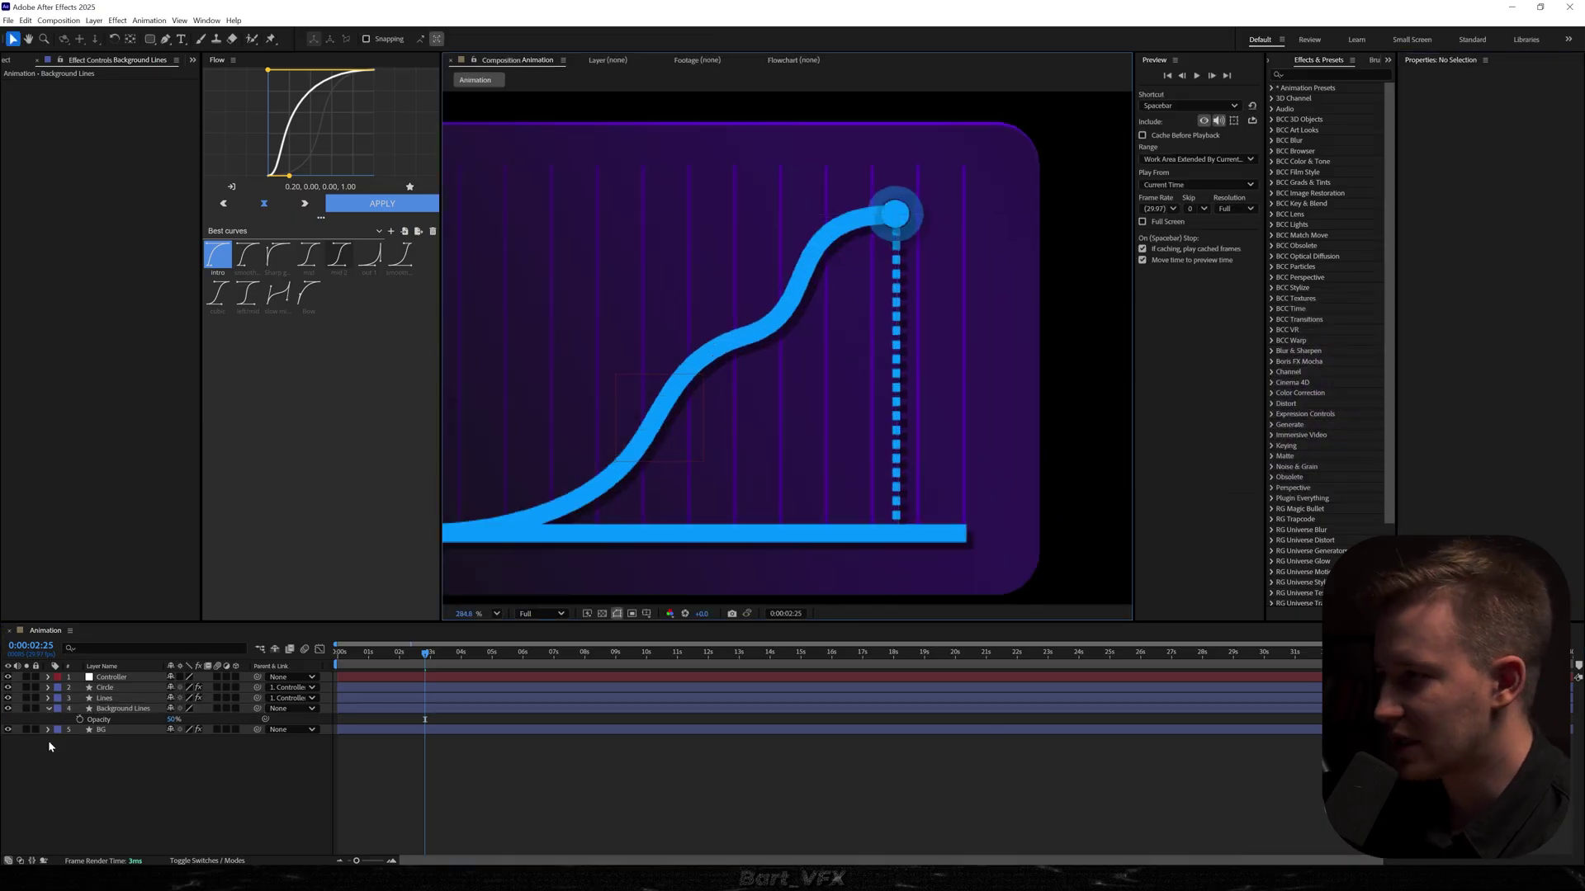
pyautogui.click(118, 688)
pyautogui.hotkey('ctrl', 'space')
pyautogui.write('de')
pyautogui.click(97, 747)
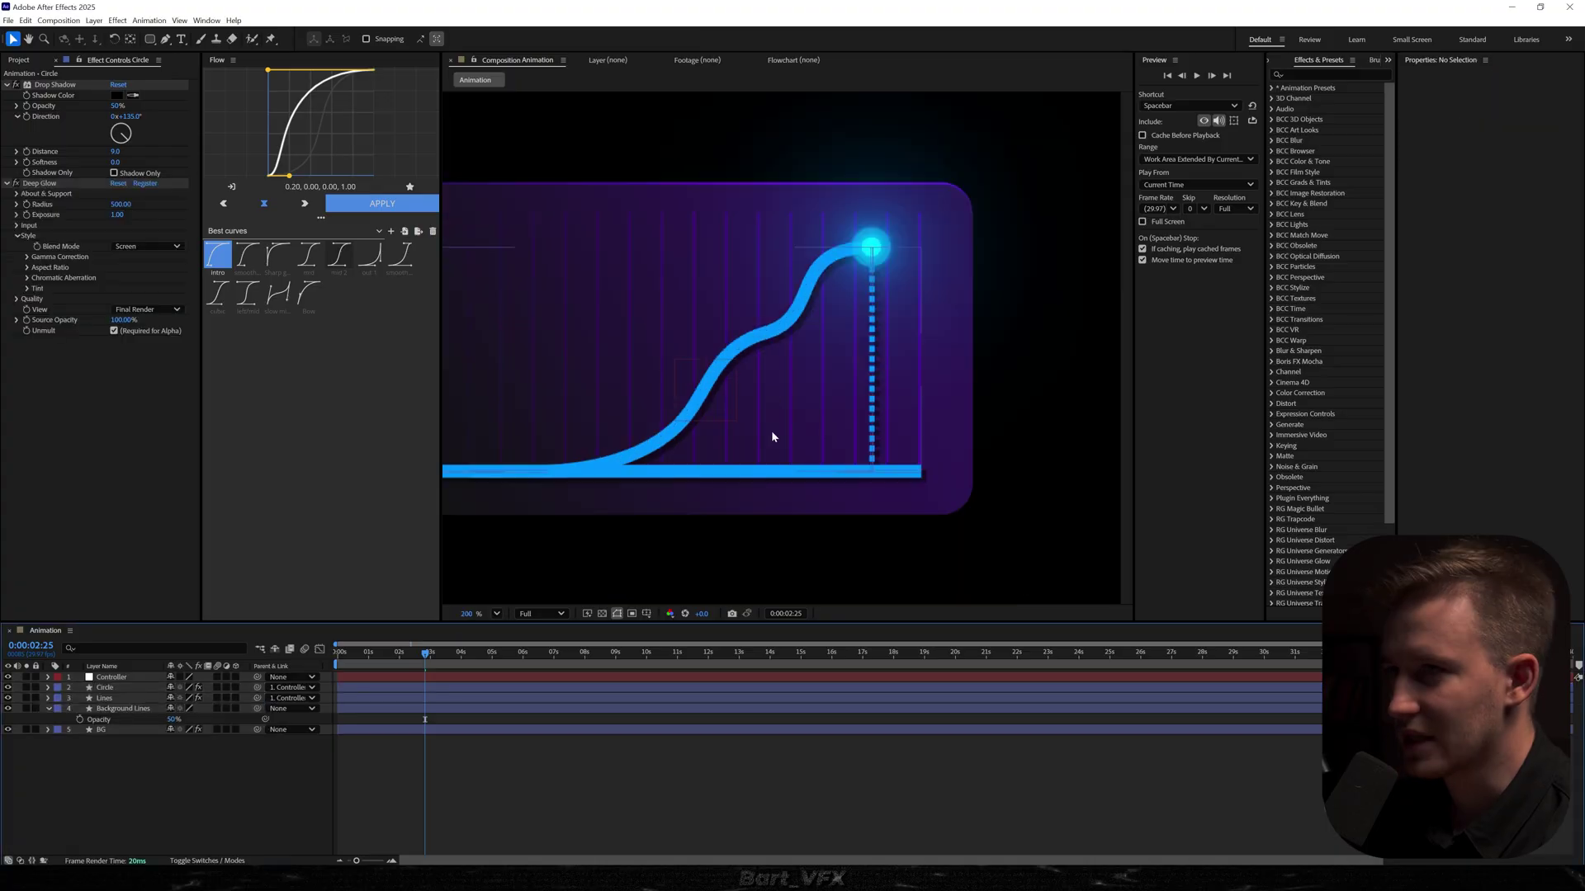
pyautogui.scroll(-3, 764, 371)
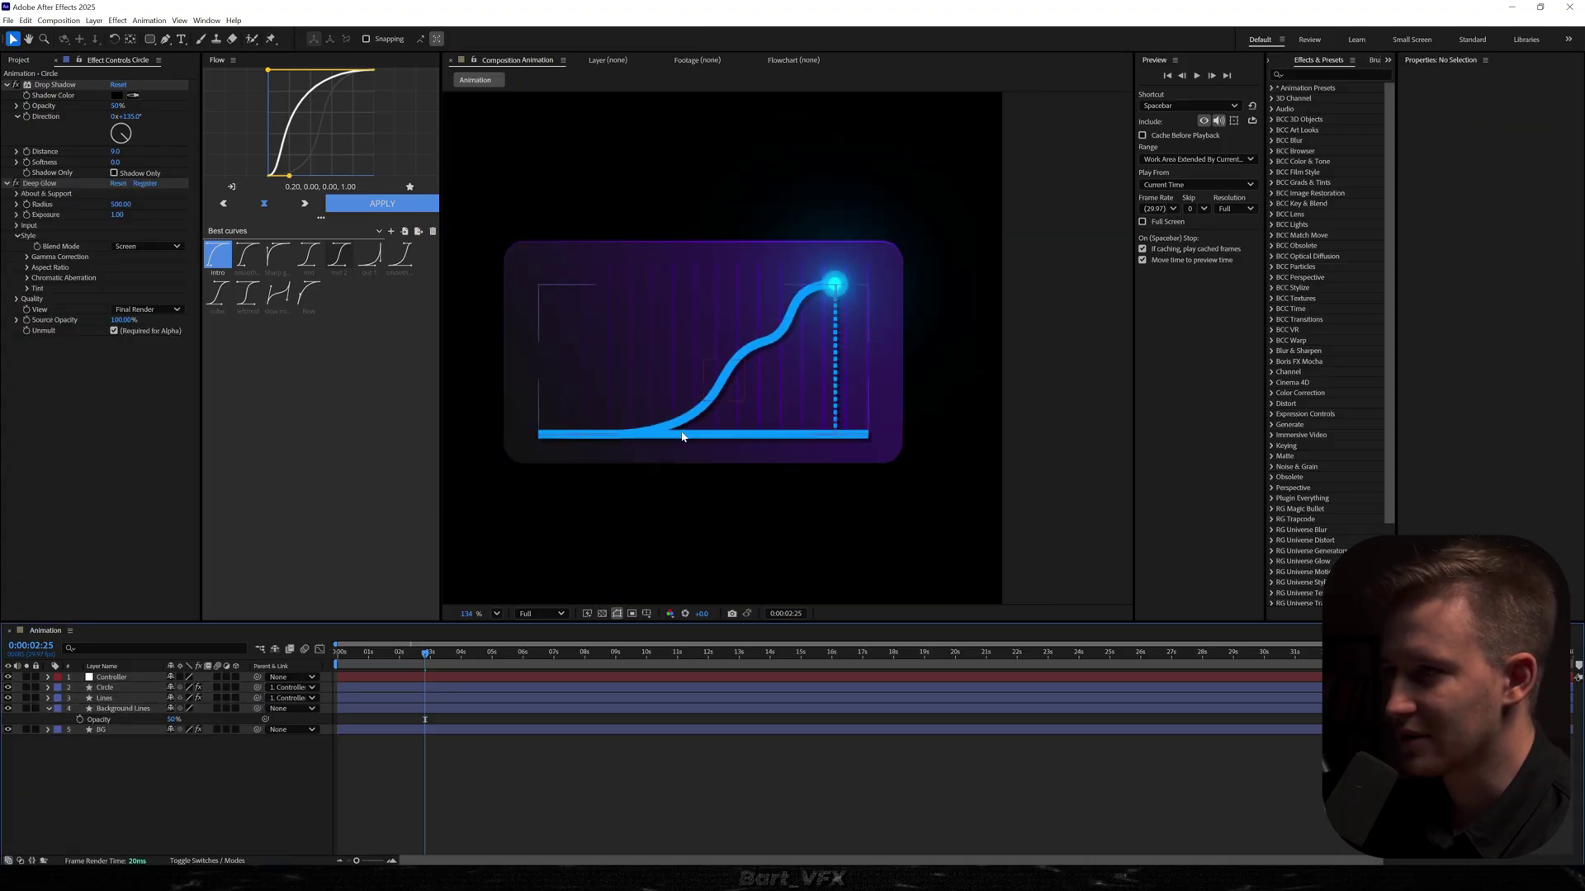
# - Apply the CC Light Sweep effect to the Lines layer
pyautogui.click(104, 698)
pyautogui.hotkey('ctrl', 'space')
pyautogui.write('cc light s')
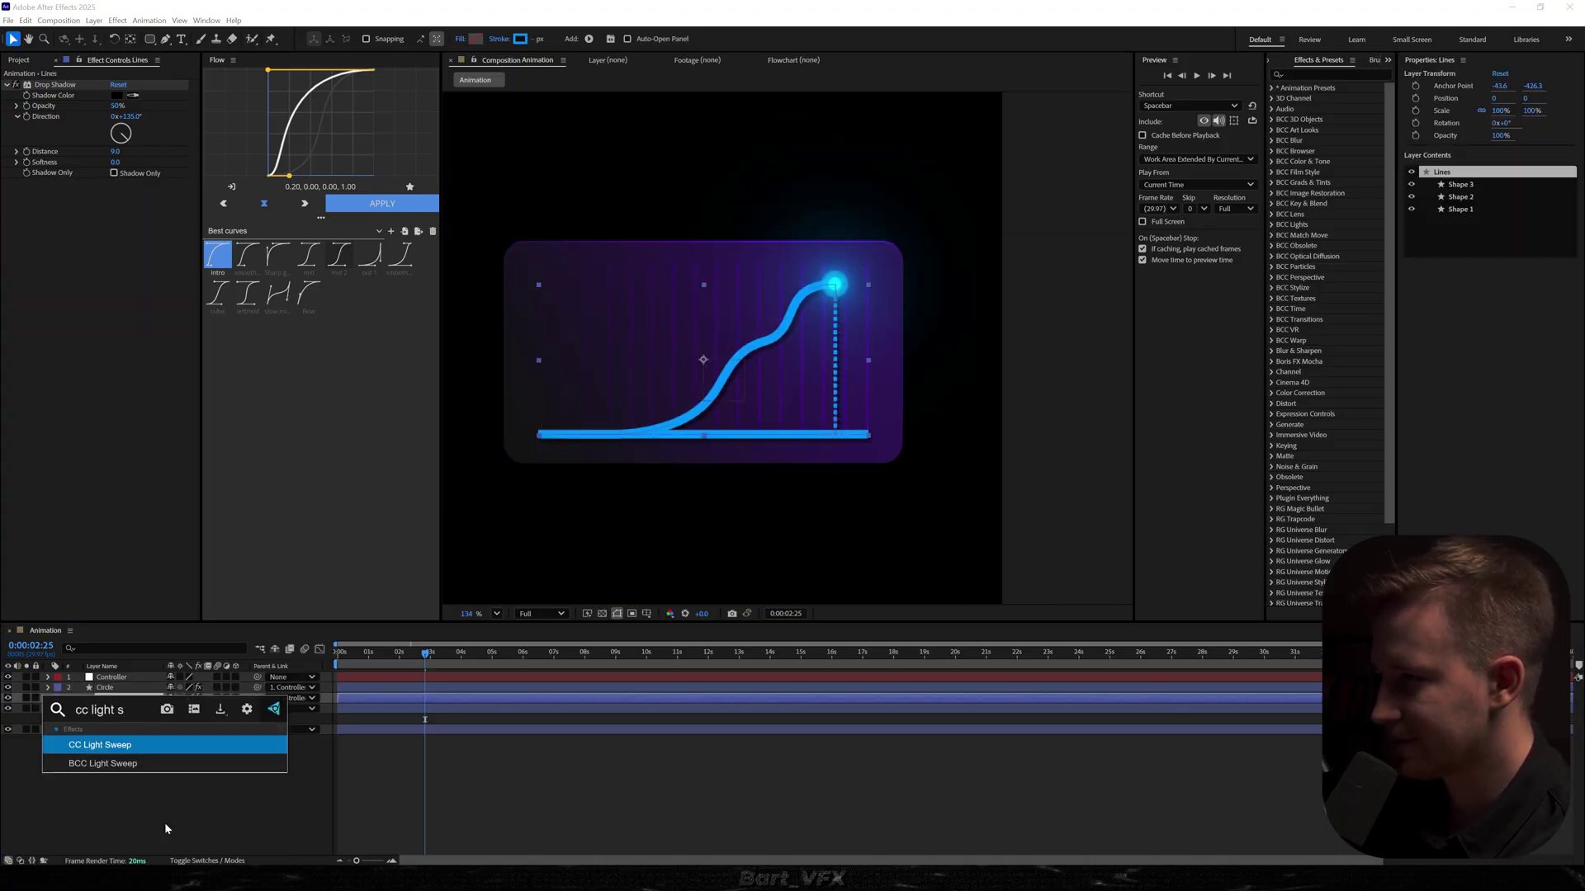
pyautogui.press('Return')
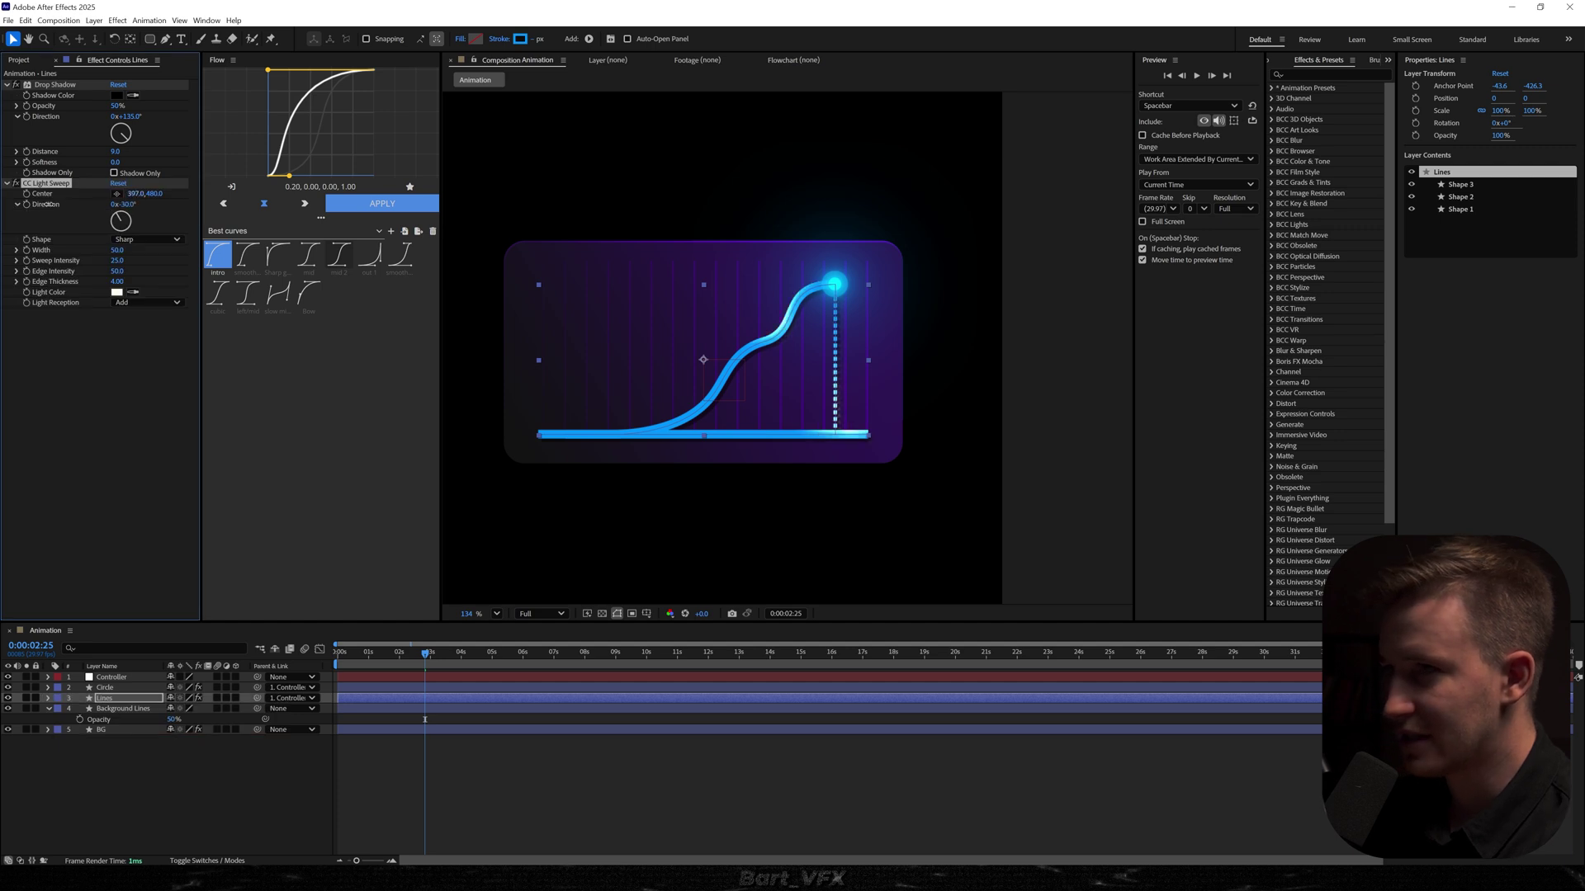
# - Move the light sweep's center to the middle of the graph and set its Width to 250
pyautogui.scroll(-4, 803, 156)
pyautogui.moveTo(670, 136); pyautogui.dragTo(698, 283)
pyautogui.scroll(5, 726, 332)
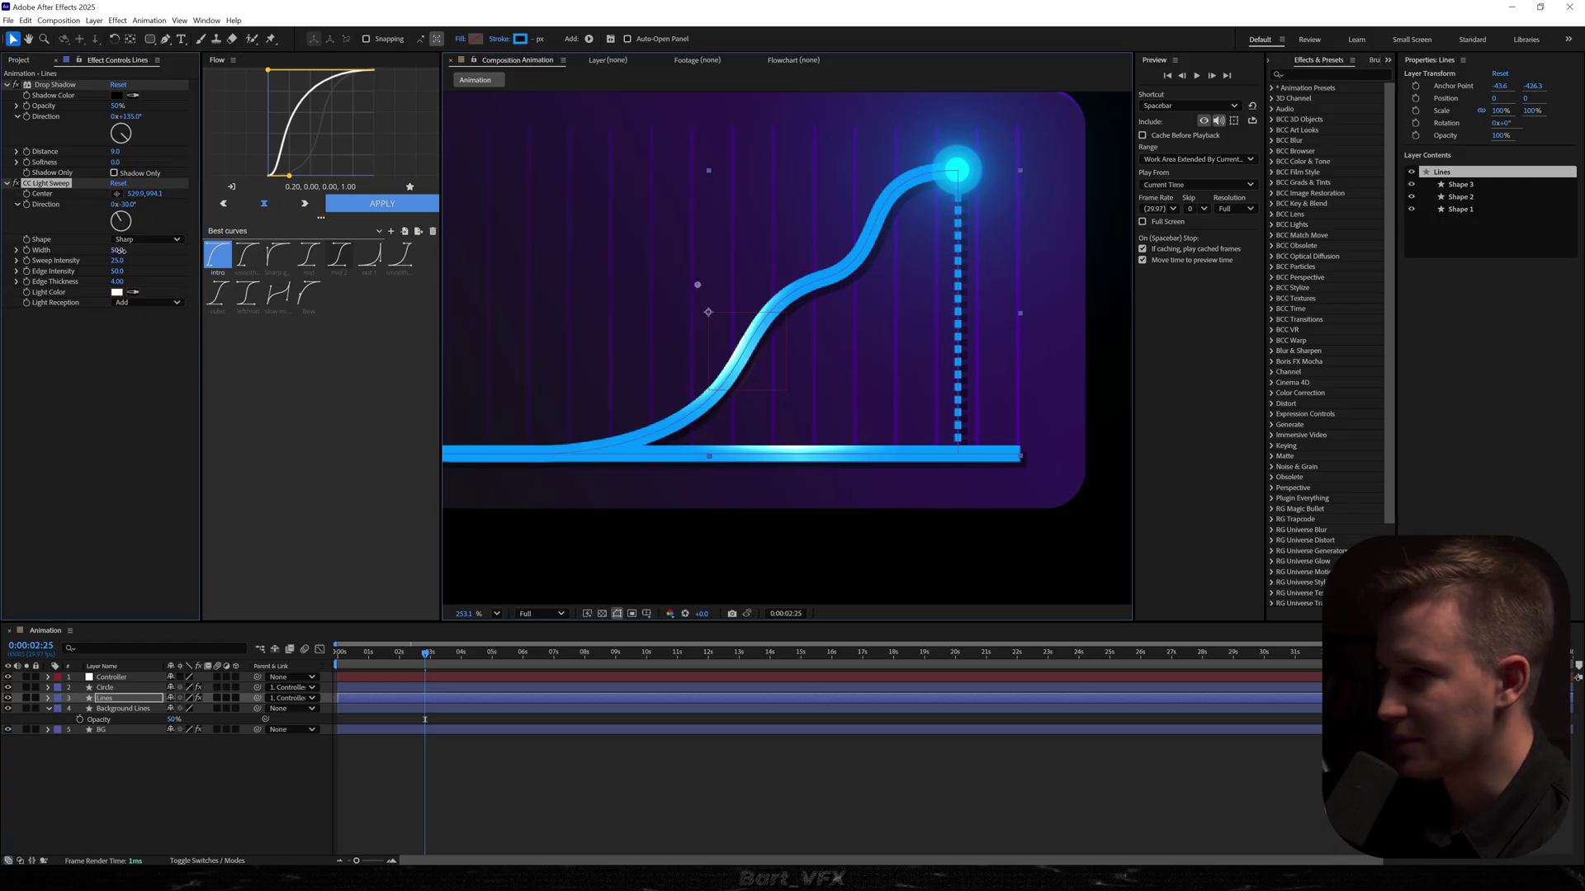
pyautogui.moveTo(117, 250); pyautogui.dragTo(266, 252)
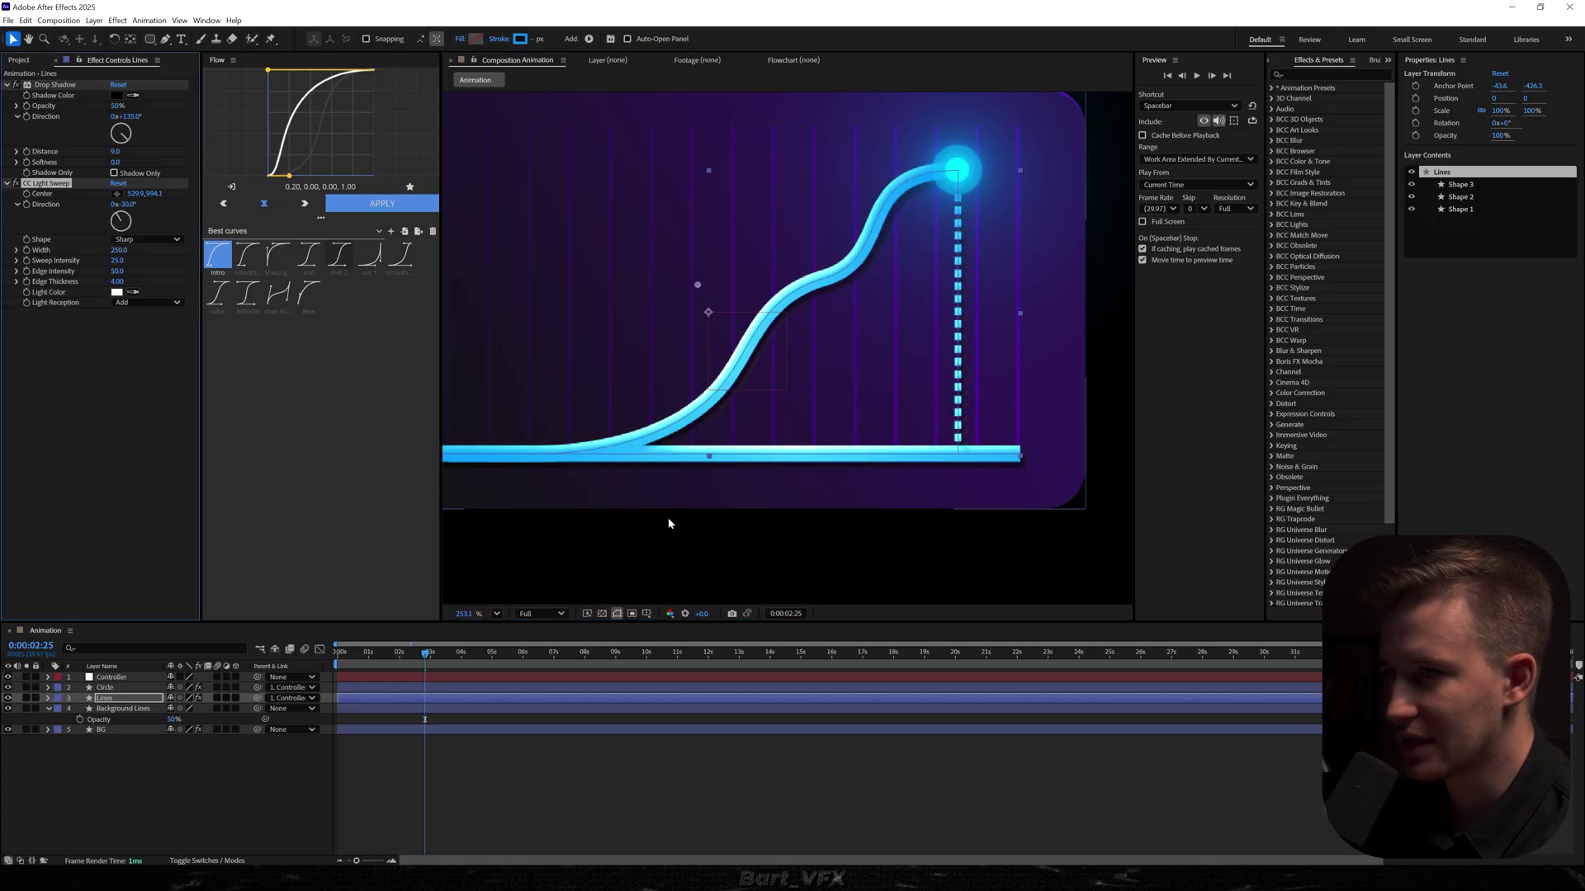
# - Play the animation from the start to check the glow and light sweep on the graph
pyautogui.moveTo(425, 654); pyautogui.dragTo(283, 671)
pyautogui.hotkey('shift', '/')
pyautogui.press('space')
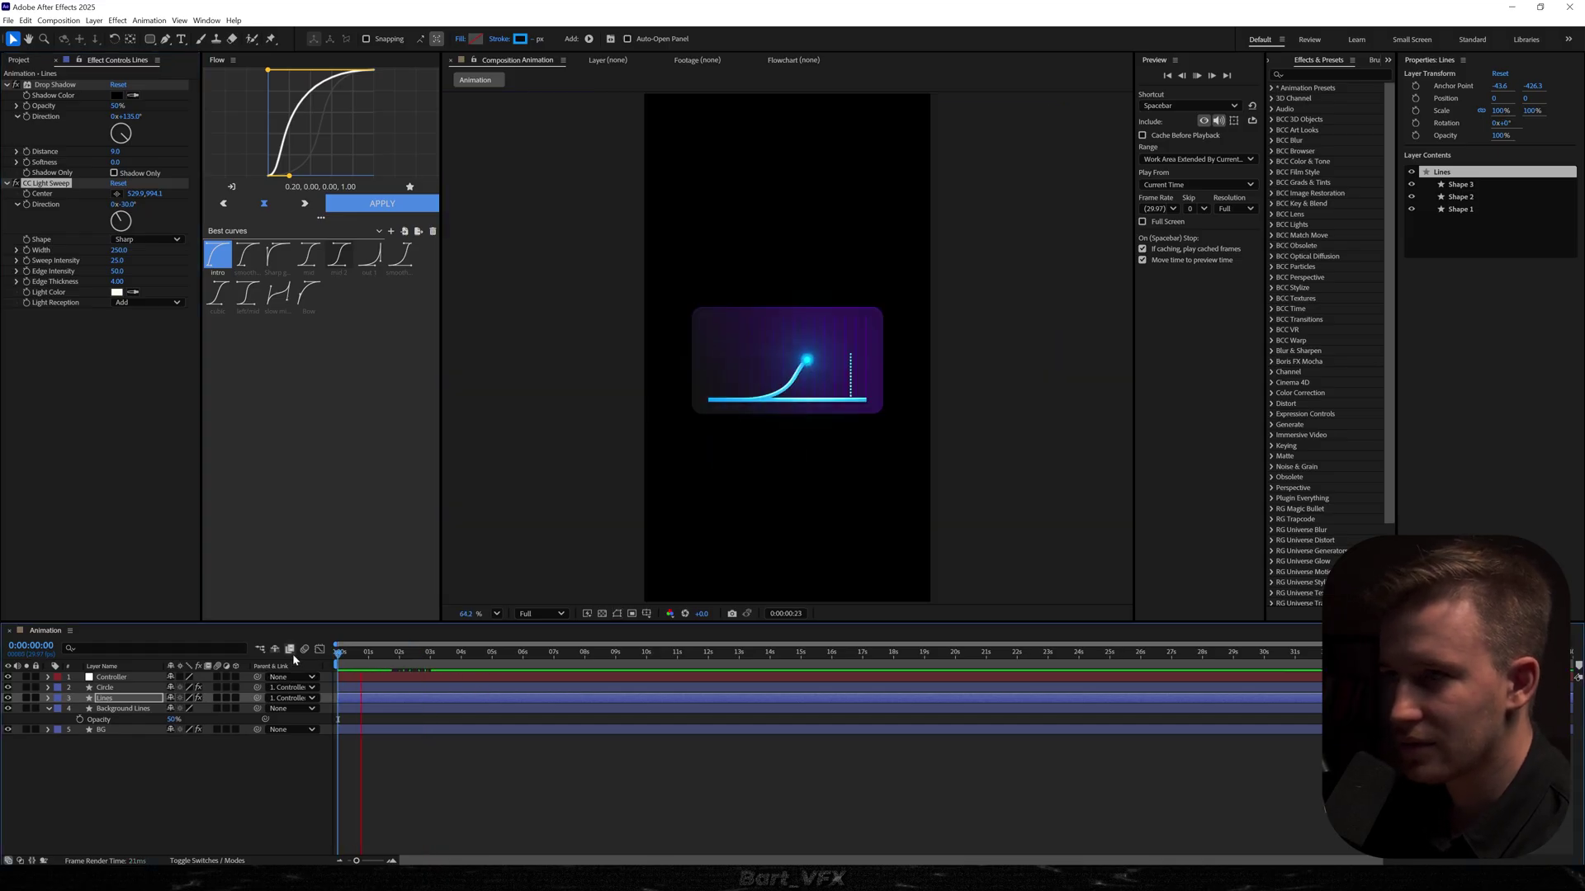
pyautogui.press('space')
pyautogui.scroll(2, 796, 371)
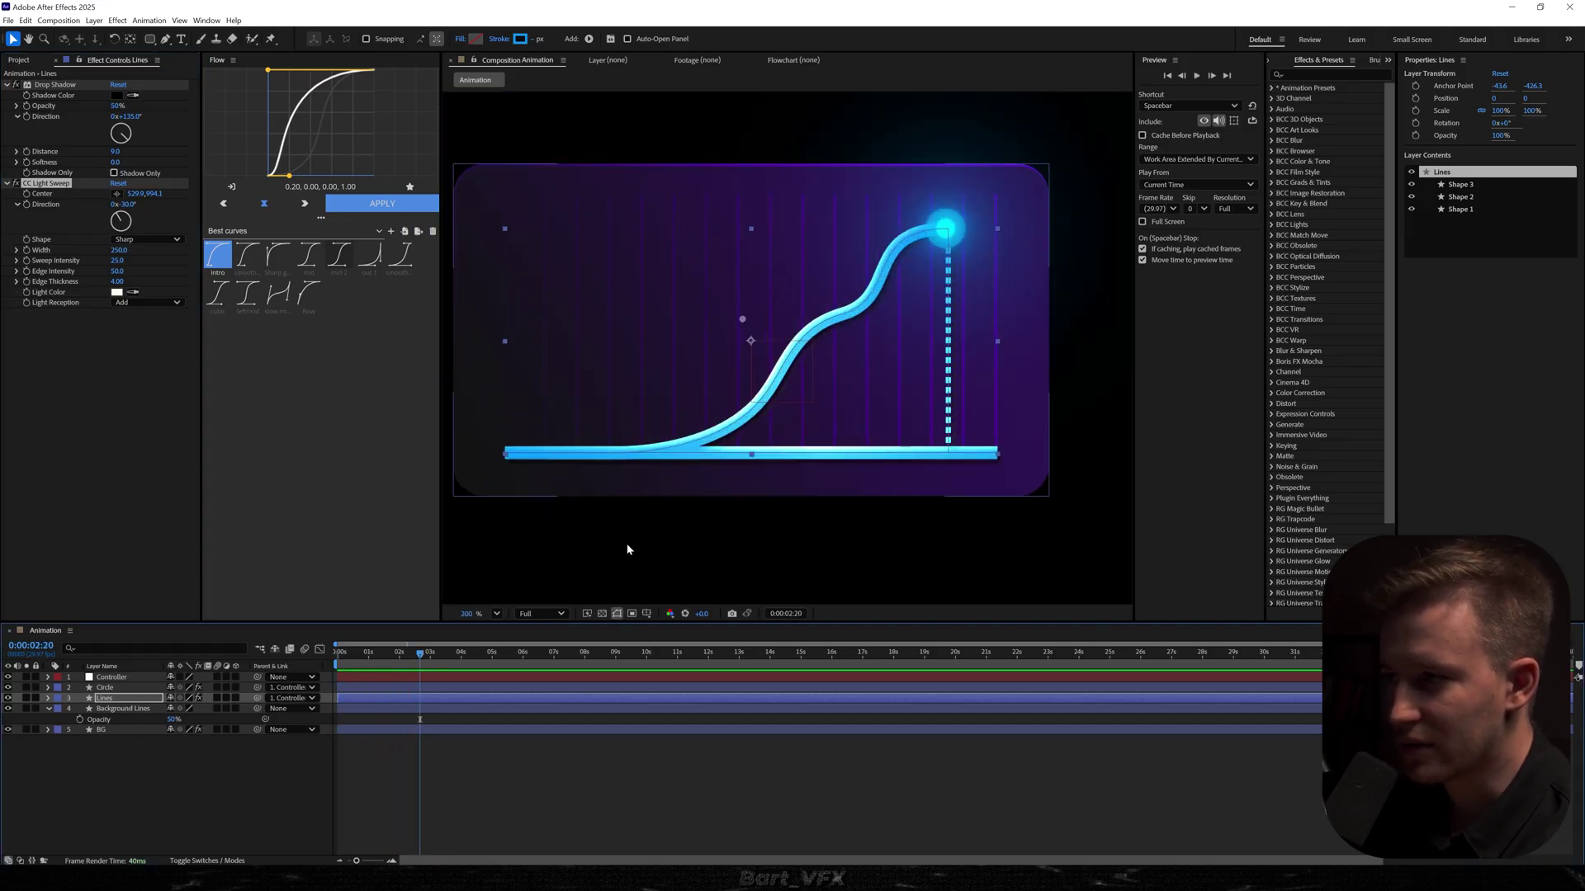
# - Extend the baseline's left end point toward the circle marker's starting position, editing the path of Shape 1 in the Lines layer
pyautogui.moveTo(397, 656); pyautogui.dragTo(322, 674)
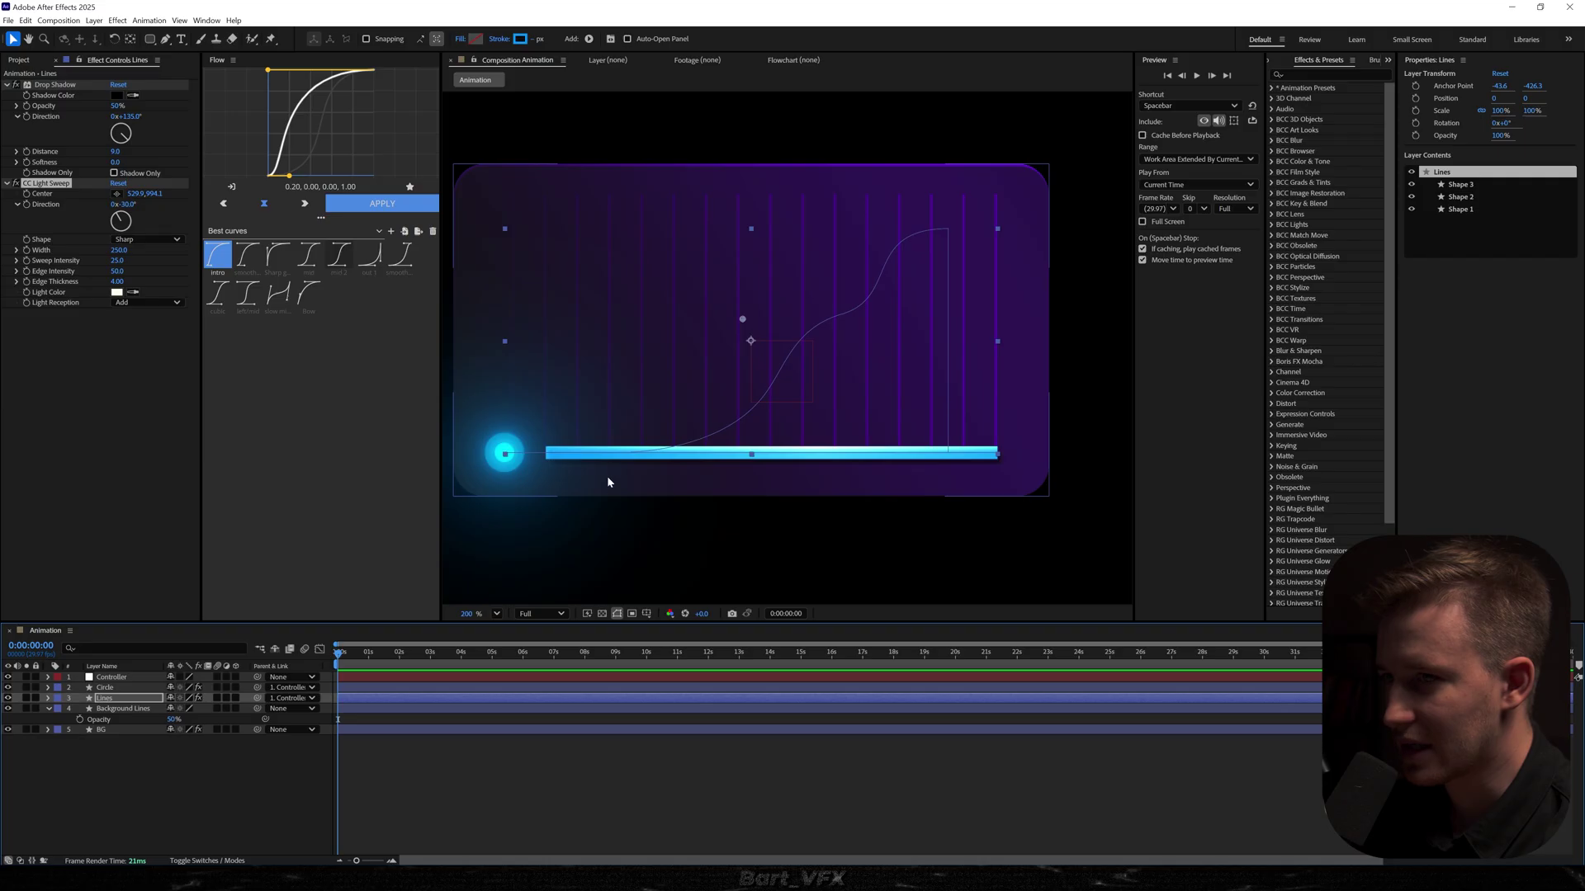
pyautogui.press('g')
pyautogui.click(545, 453)
pyautogui.hotkey('ctrl', 'z')
pyautogui.press('v')
pyautogui.click(1460, 209)
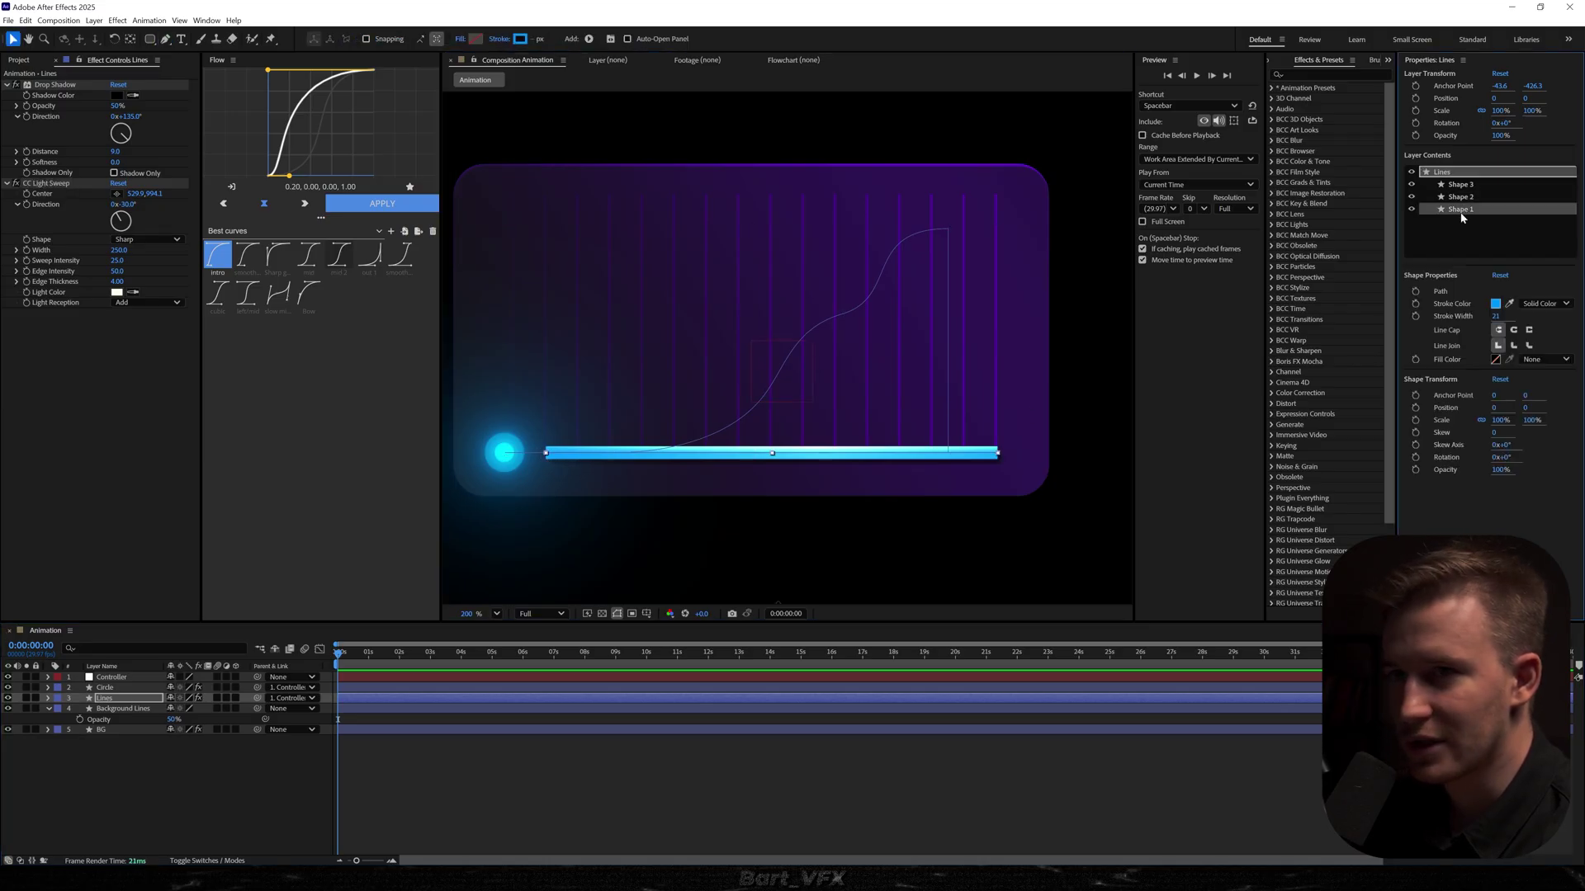
pyautogui.press('g')
pyautogui.moveTo(545, 453); pyautogui.dragTo(538, 454)
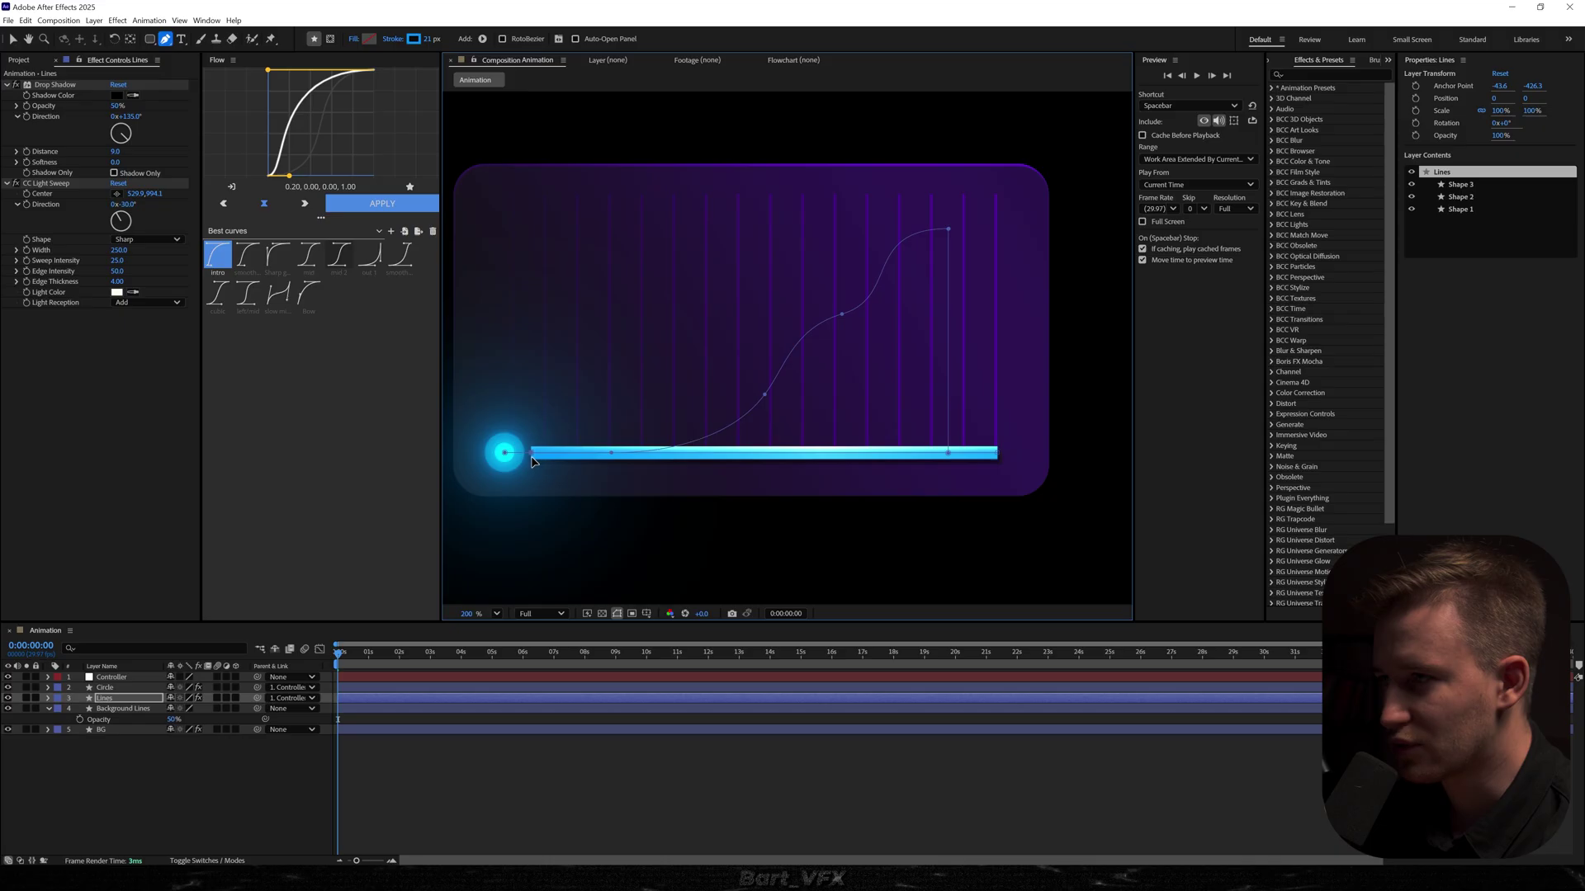
pyautogui.moveTo(387, 654); pyautogui.dragTo(392, 654)
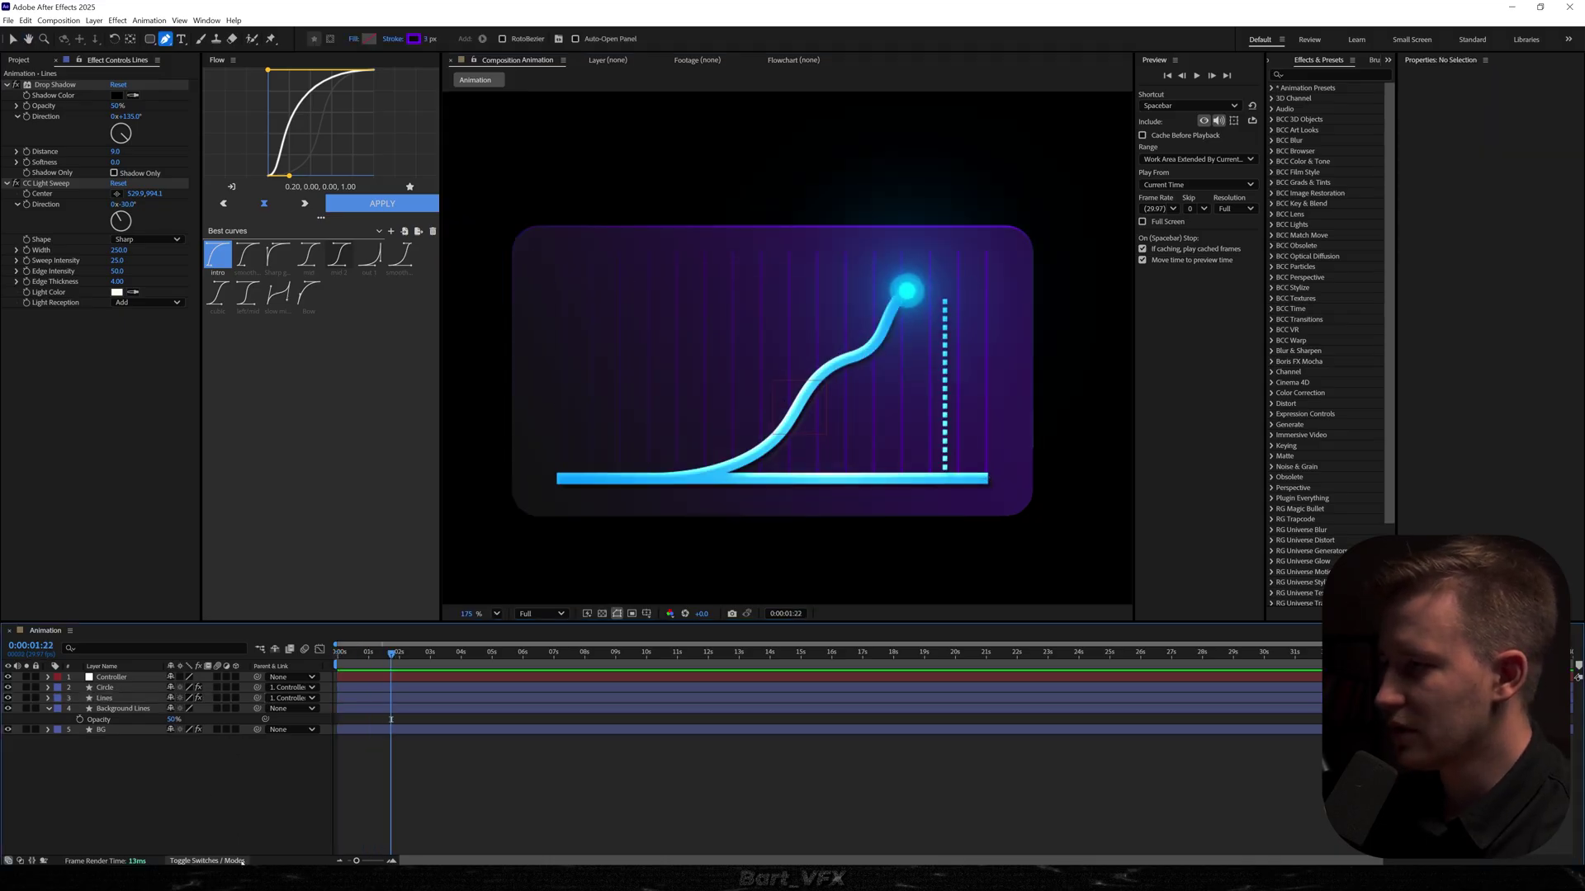
# - Set BG as the track matte for the Circle, Lines and Background Lines layers, and make the BG layer visible again
pyautogui.click(241, 861)
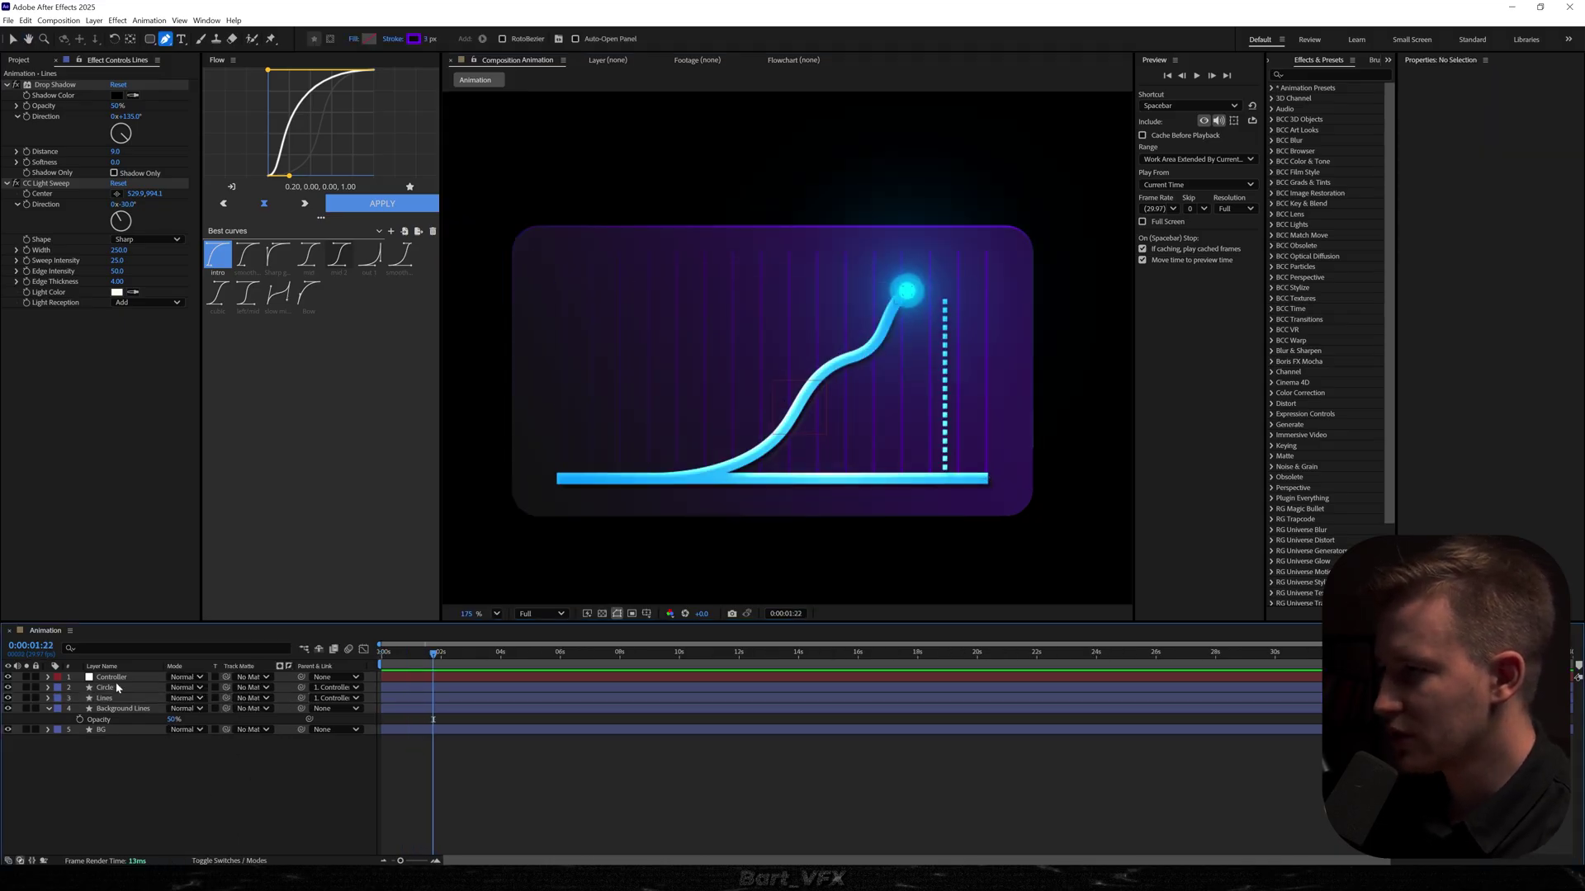
pyautogui.click(117, 708)
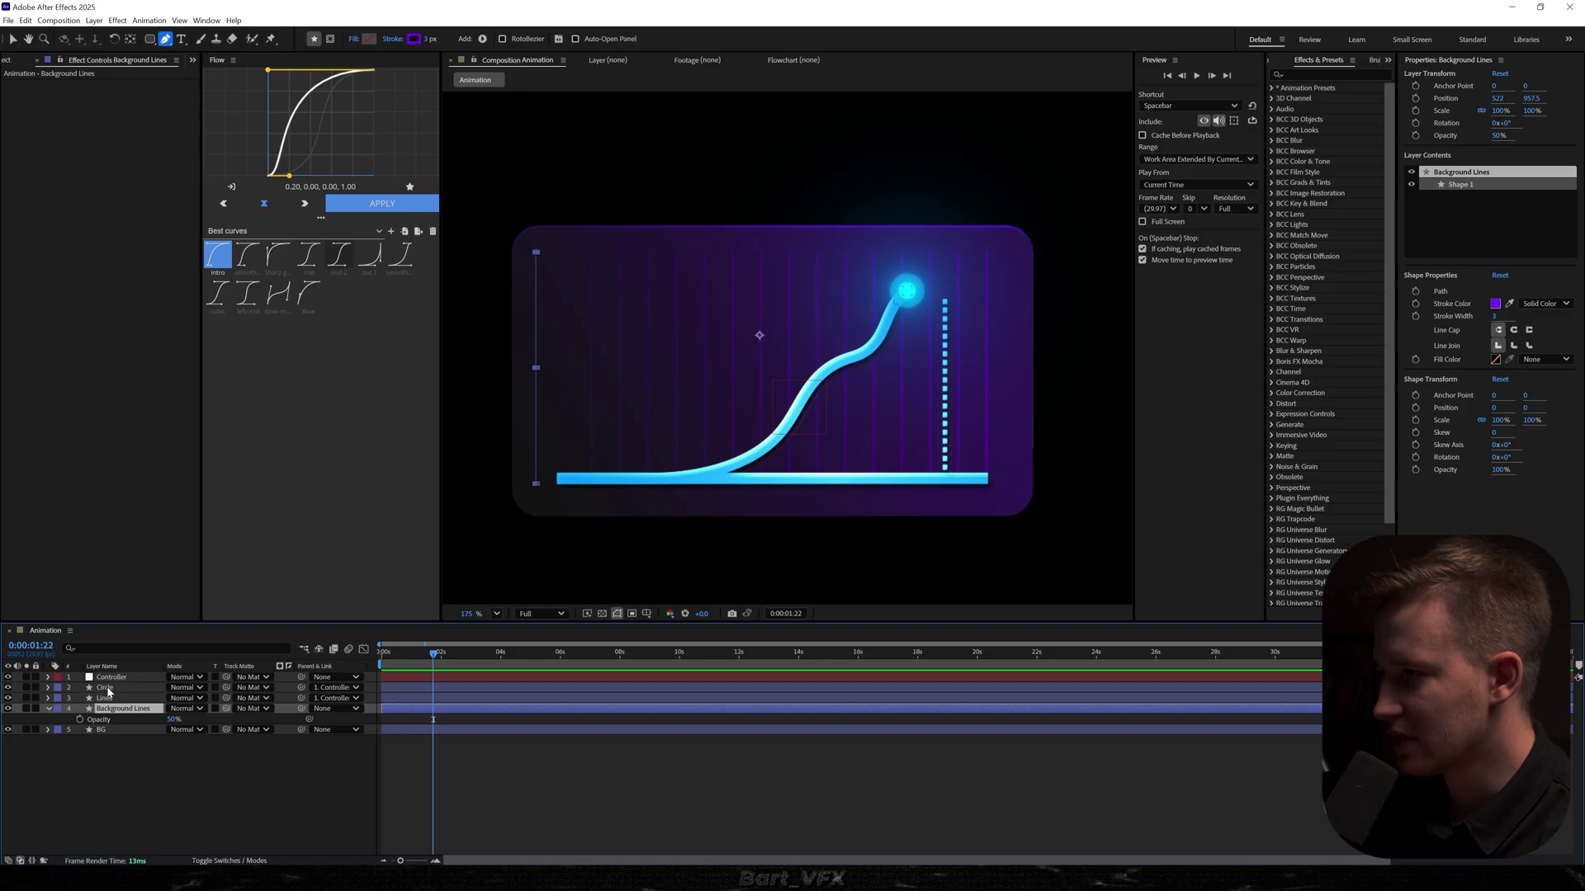
pyautogui.keyDown('shift'); pyautogui.click(105, 688); pyautogui.keyUp('shift')
pyautogui.click(252, 709)
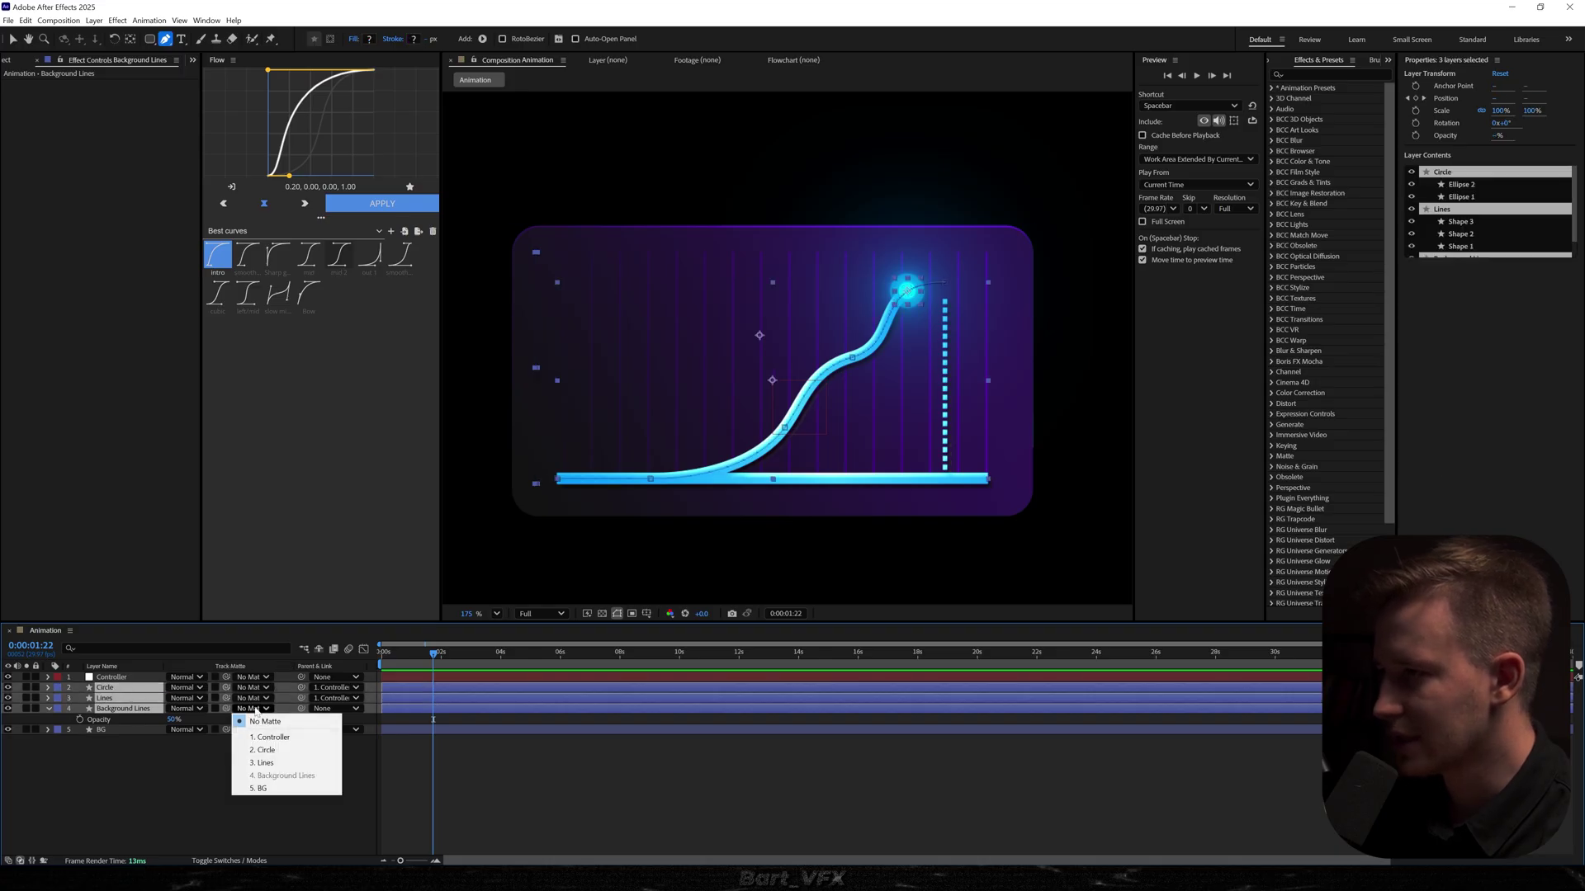
pyautogui.click(261, 789)
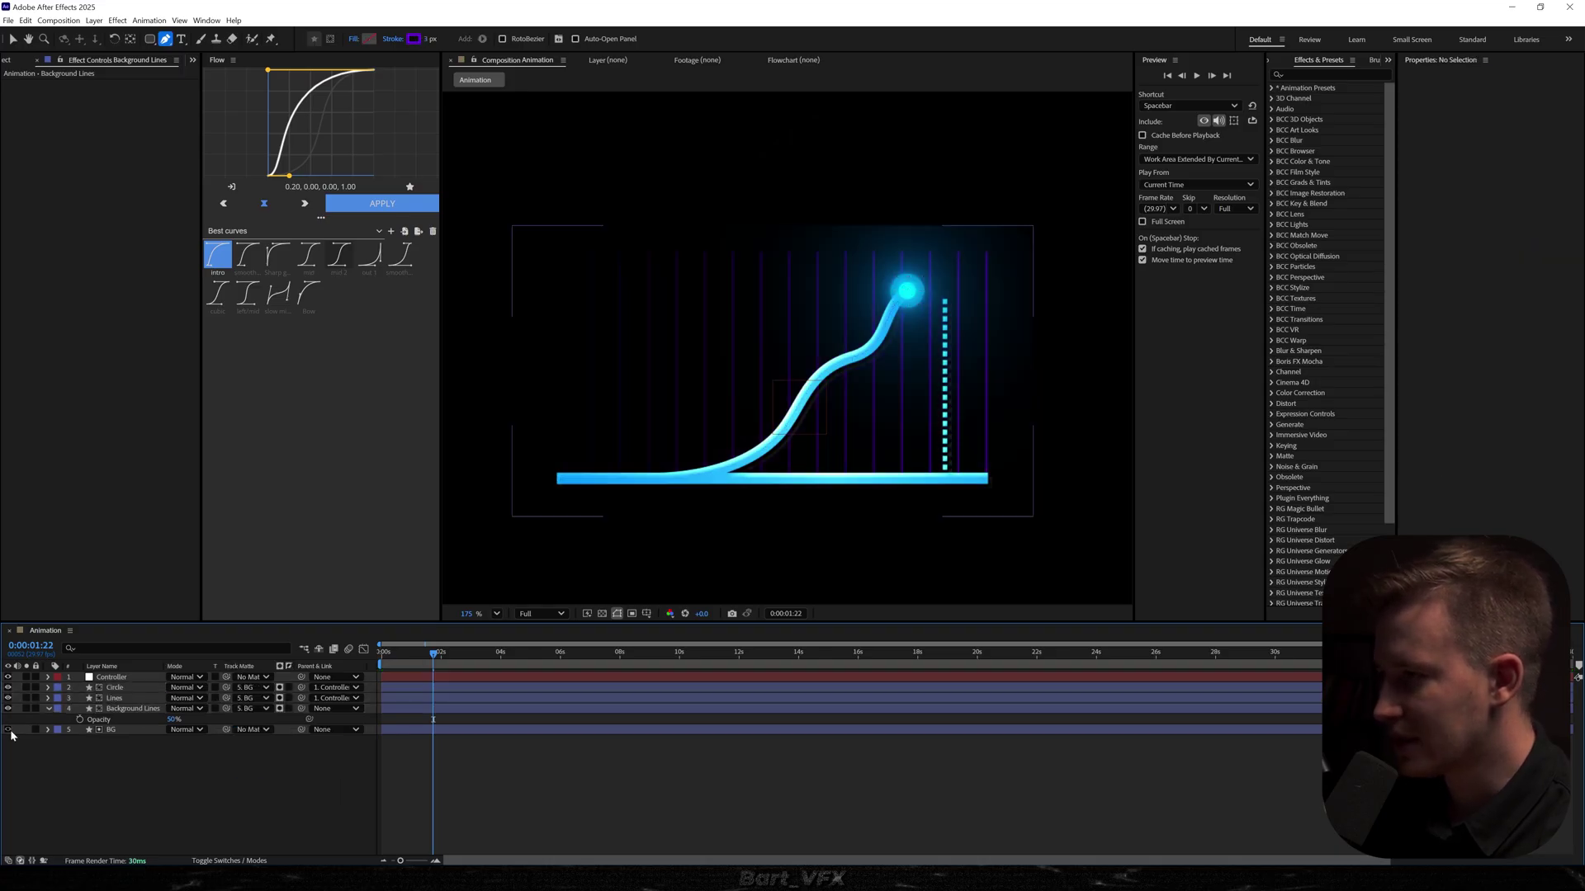
pyautogui.click(59, 788)
# - Animate the BG layer's opacity from 0% at the start to 100% at 0:00:00:26
pyautogui.click(407, 653)
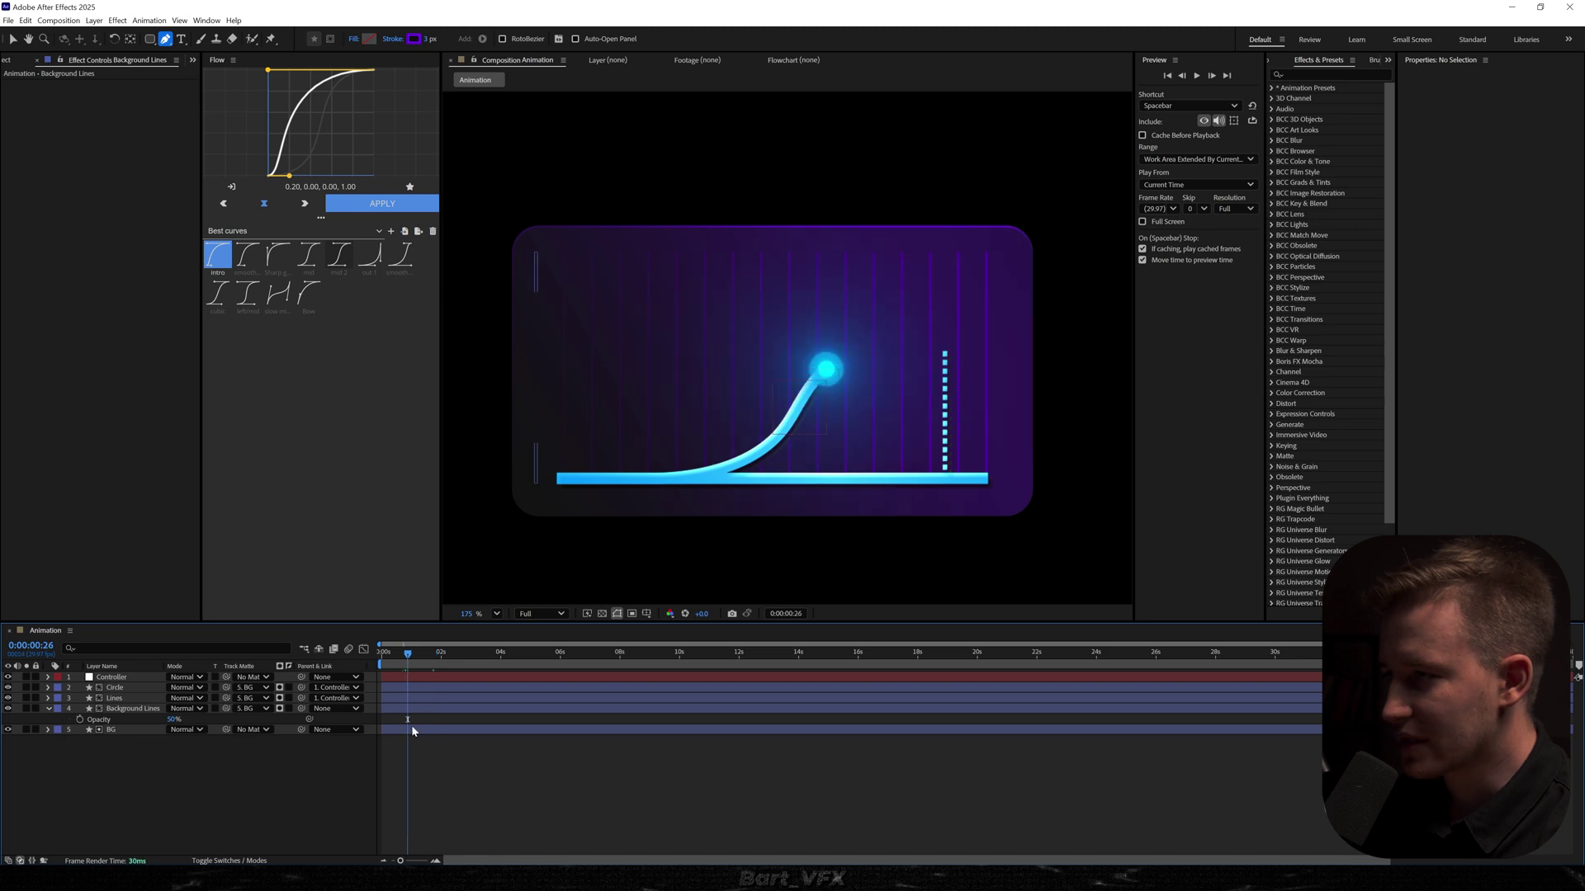
pyautogui.click(411, 730)
pyautogui.hotkey('alt', 'shift', 't')
pyautogui.press('Home')
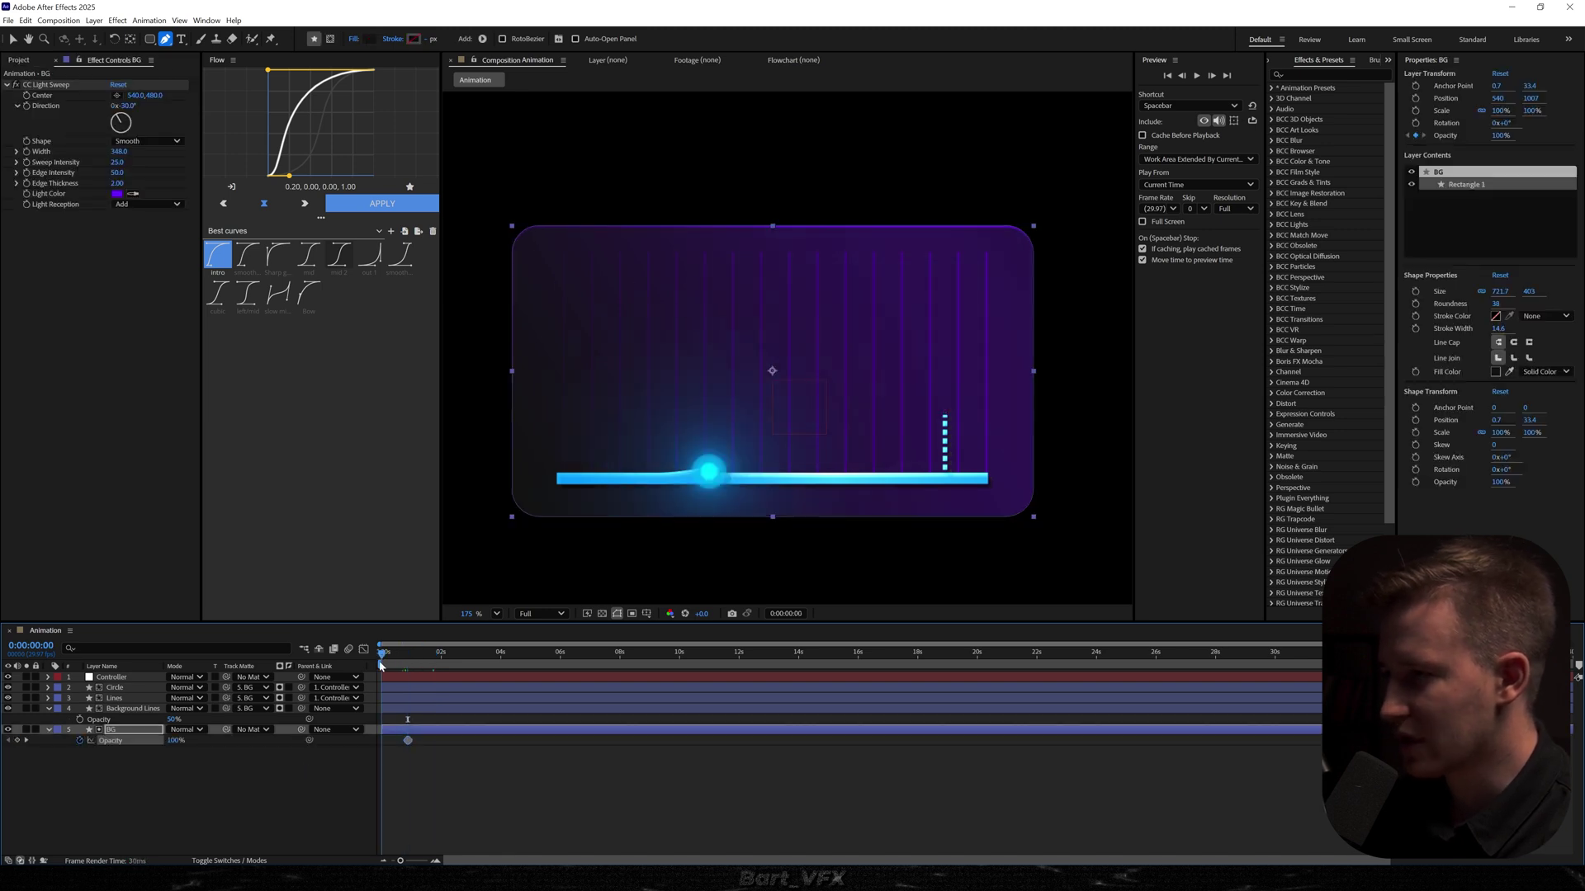
pyautogui.click(212, 799)
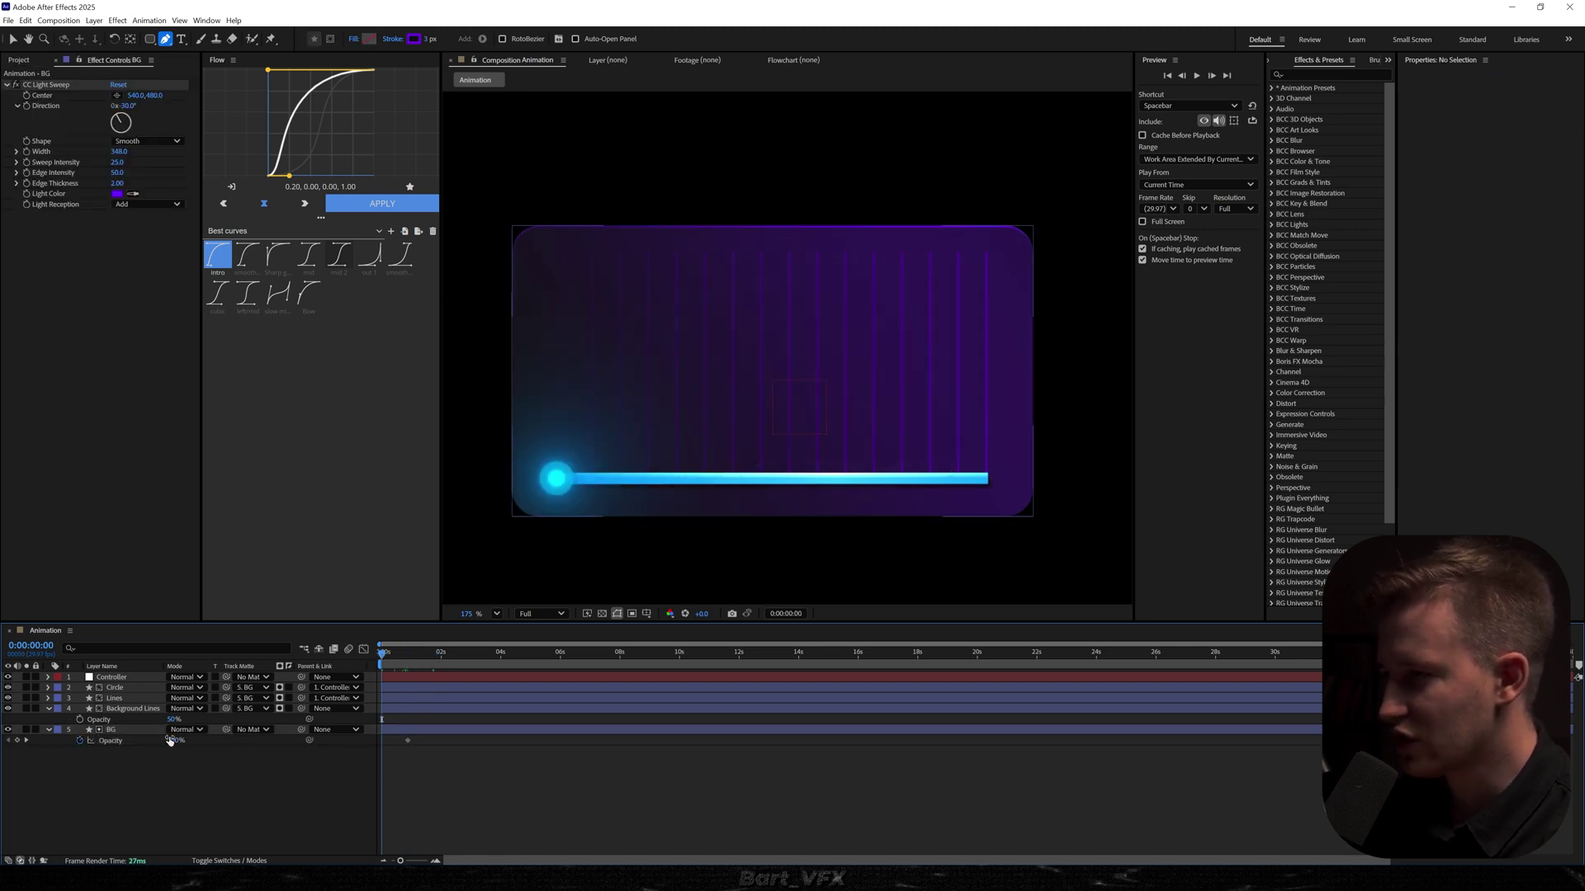
pyautogui.moveTo(170, 740); pyautogui.dragTo(30, 766)
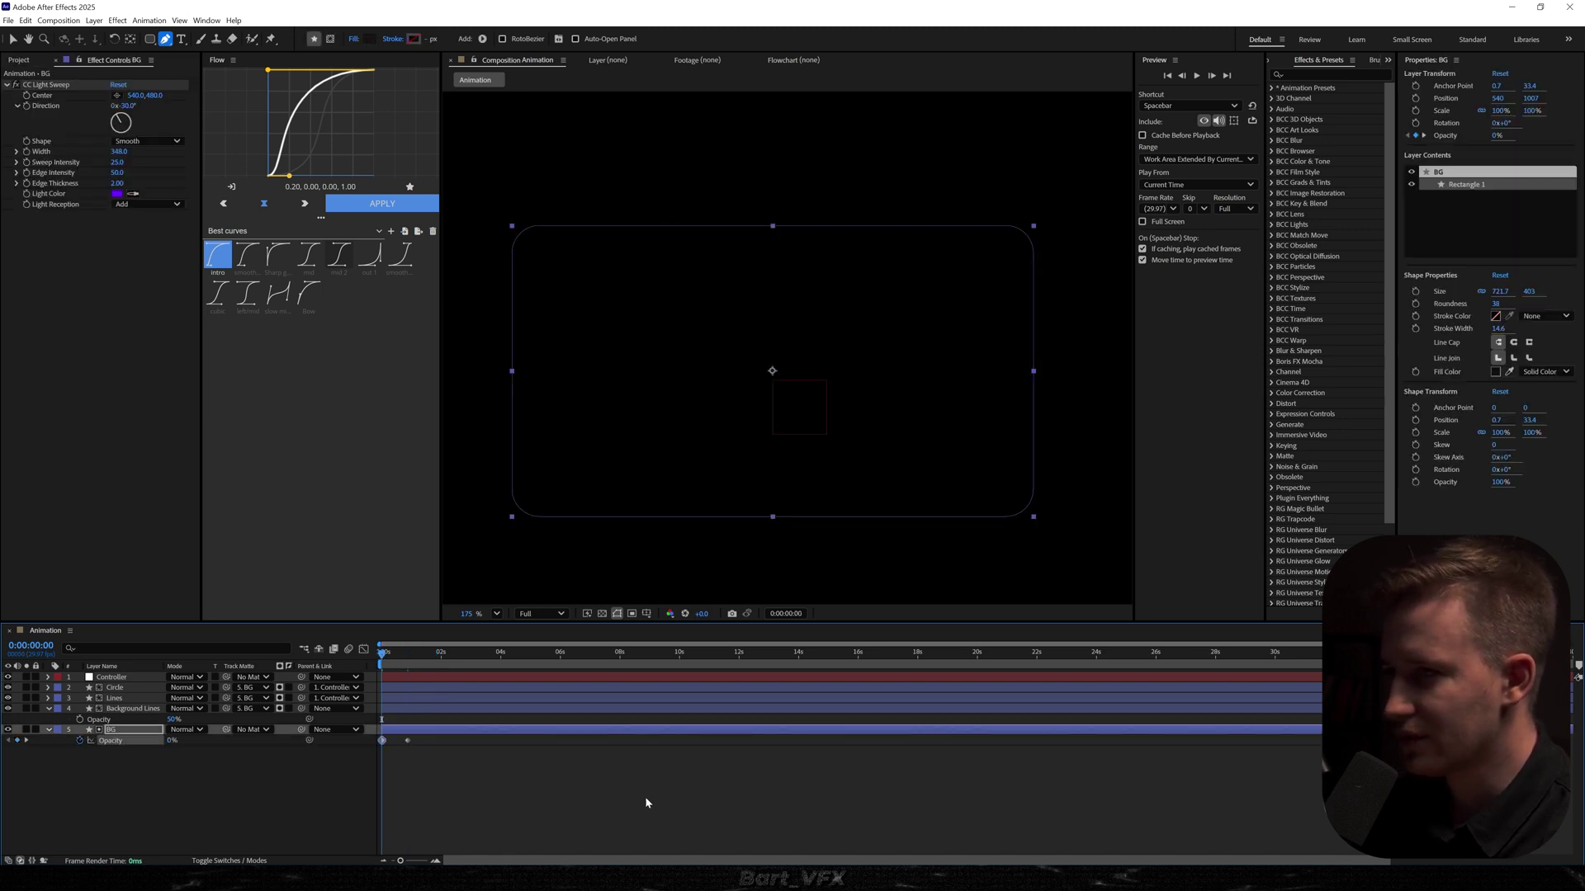
# - Play the animation from the start to check the background's fade-in, and go to 0:00:02:23
pyautogui.press('space')
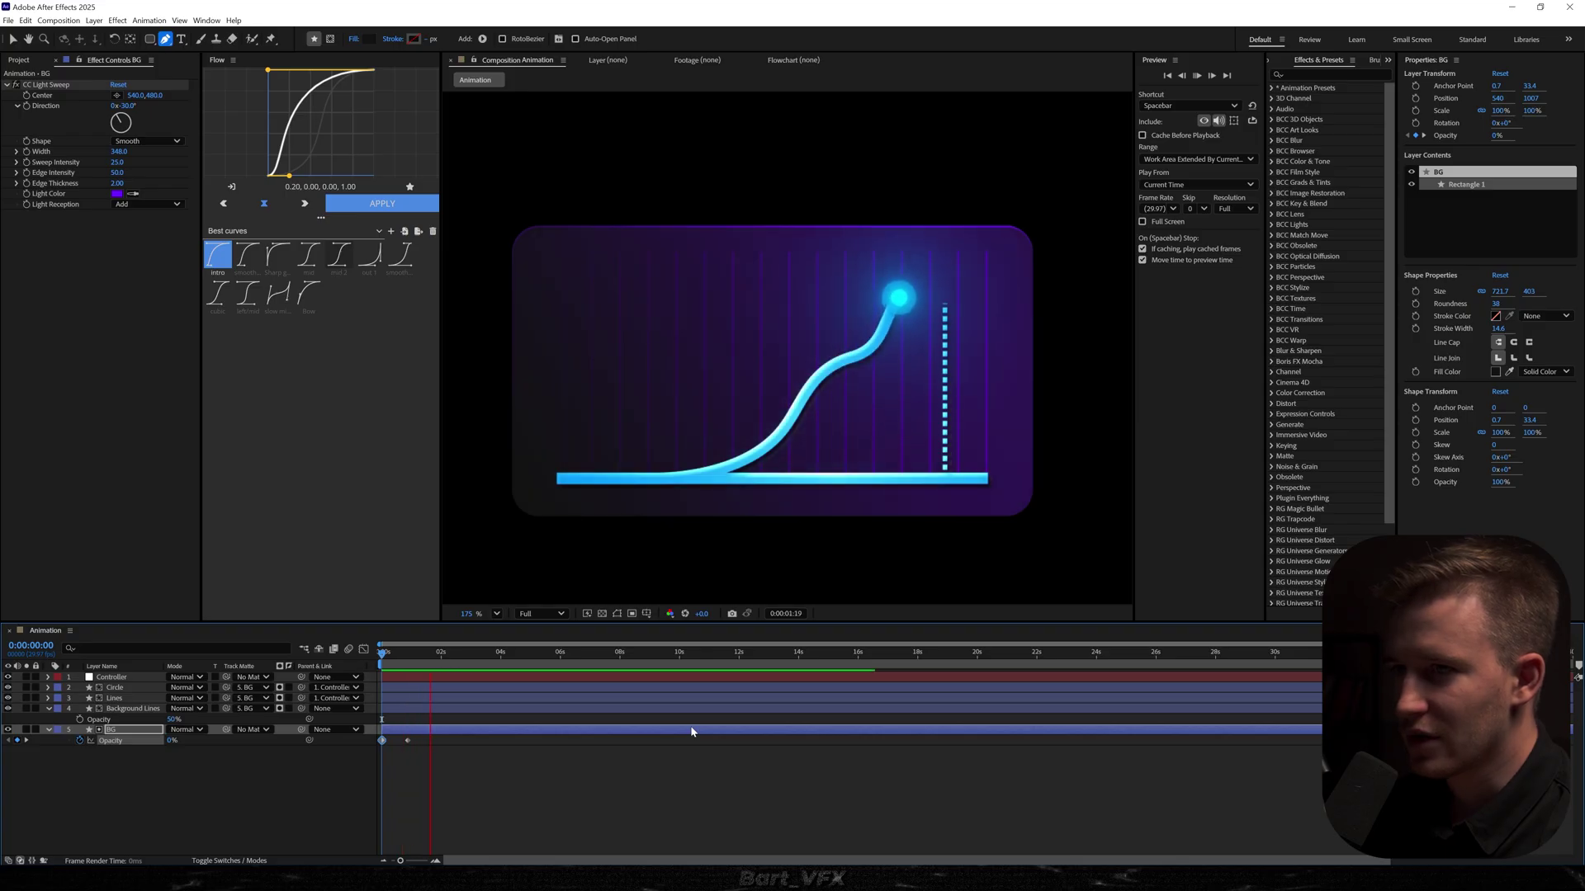
pyautogui.press('space')
pyautogui.press('space')
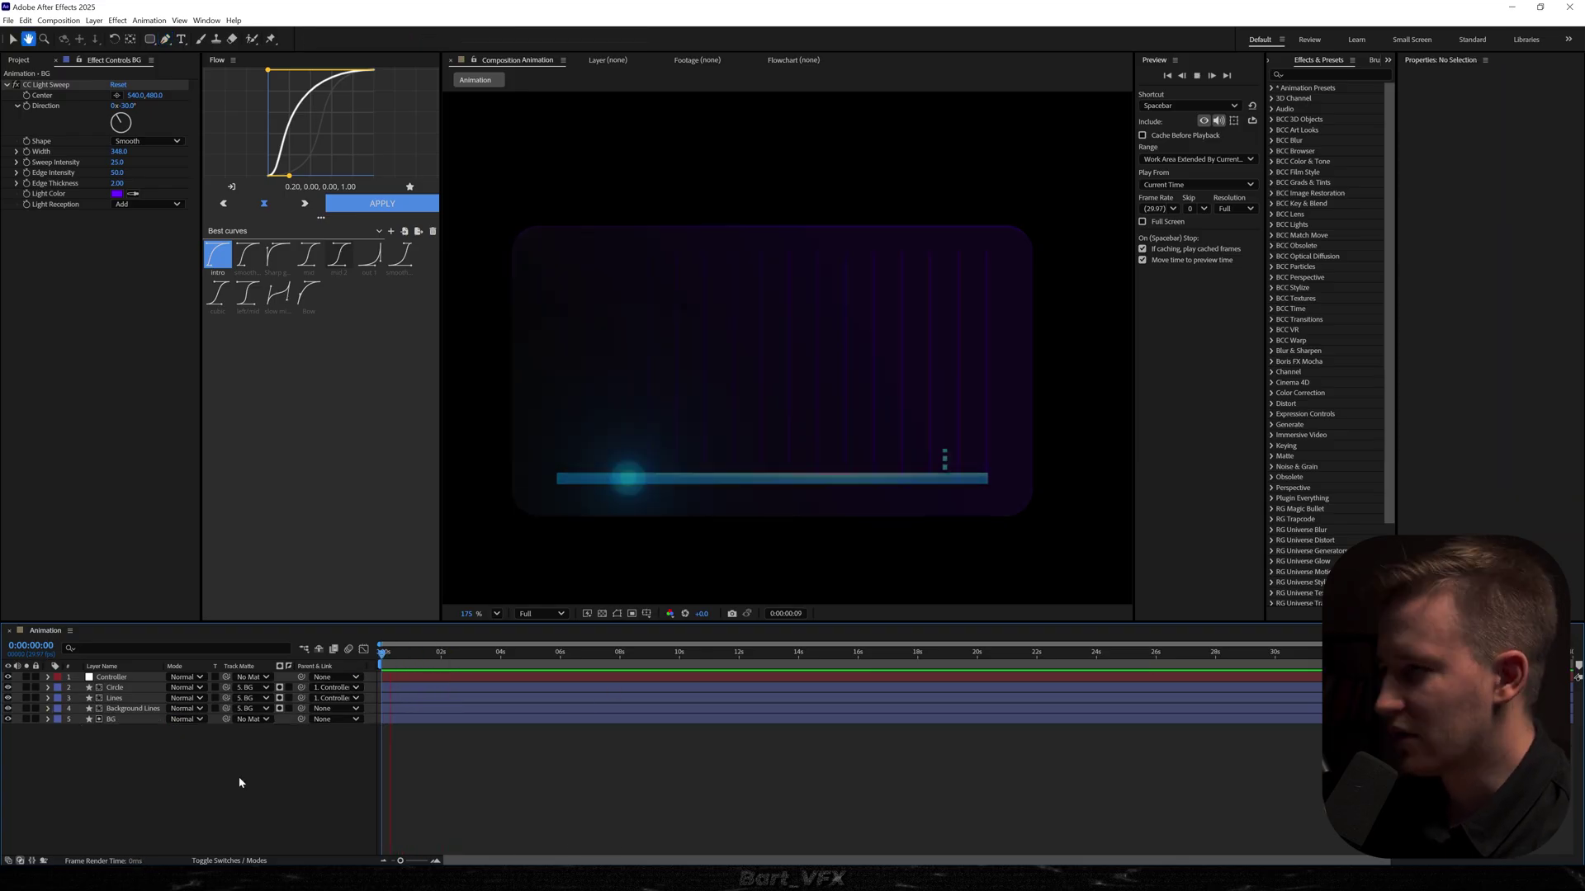
pyautogui.click(464, 657)
# - Add an adjustment layer named Lumetri Color above all layers and apply the Lumetri Color effect to it
pyautogui.rightClick(257, 765)
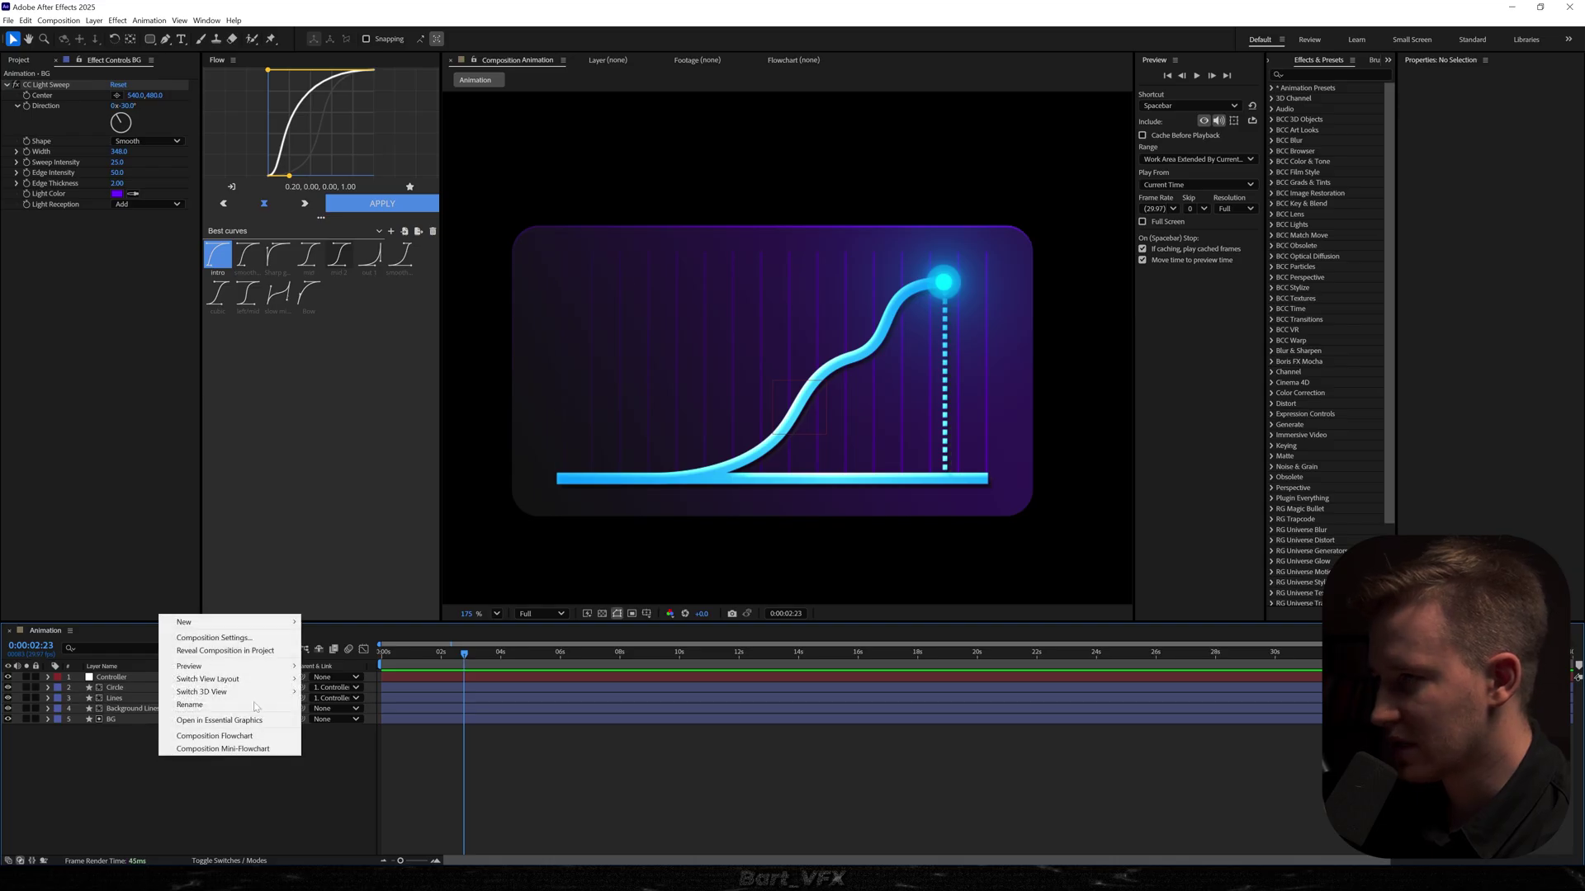
pyautogui.moveTo(223, 622)
pyautogui.click(366, 716)
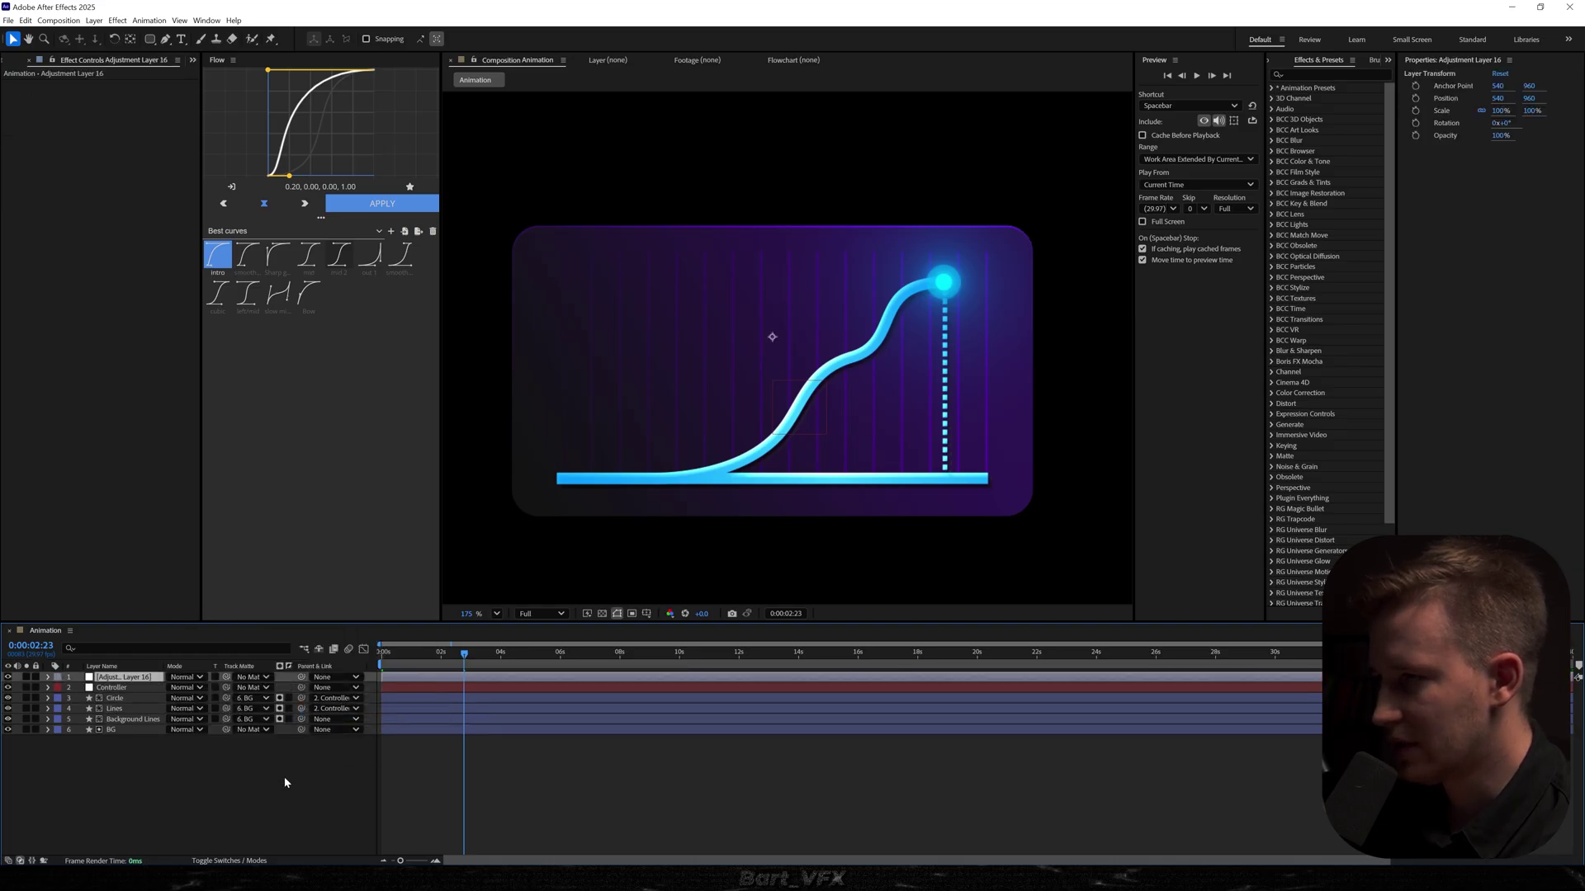
pyautogui.press('Return')
pyautogui.write('Lumetri')
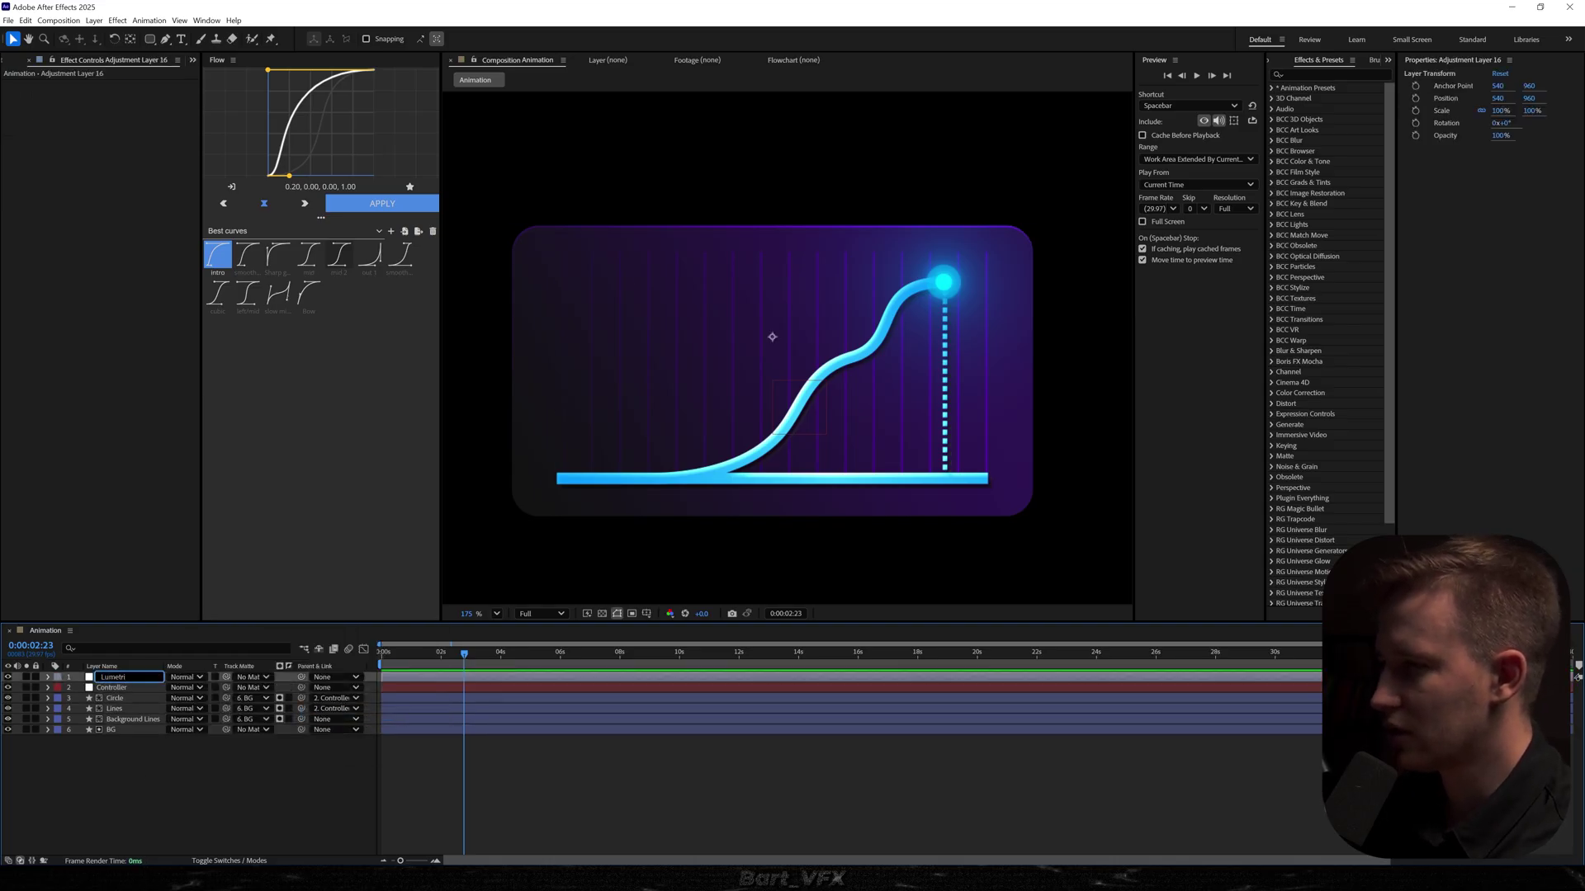
pyautogui.write(' Color')
pyautogui.press('Return')
pyautogui.hotkey('ctrl', 'space')
pyautogui.write('lumetri')
pyautogui.press('Return')
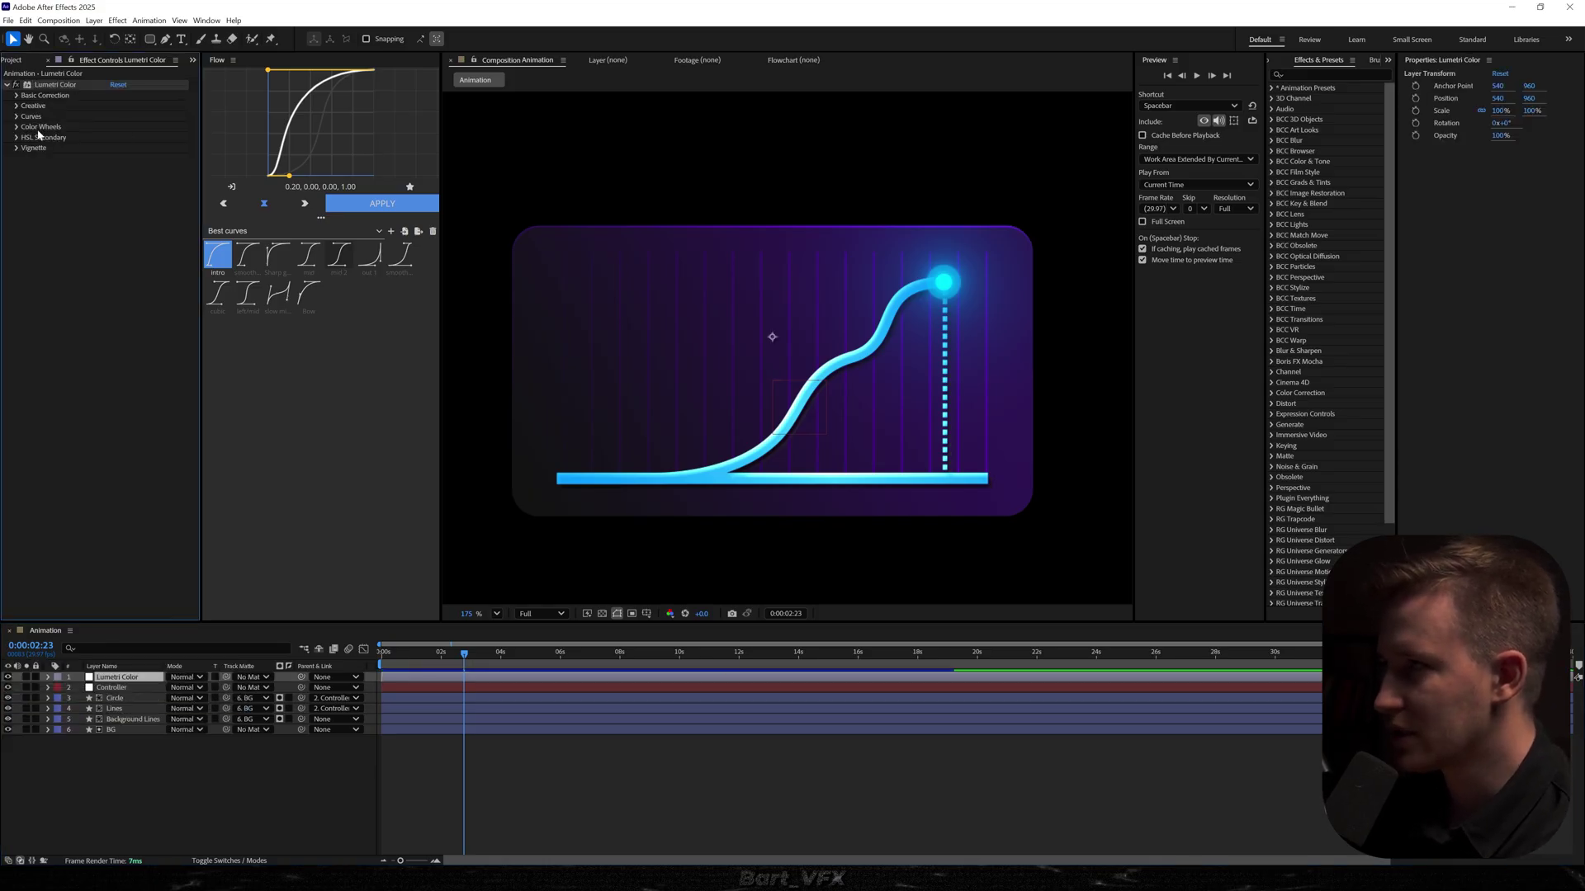
# - Tint the shadows and midtones slightly blue with the Lumetri color wheels and darken the shadows a little
pyautogui.click(17, 127)
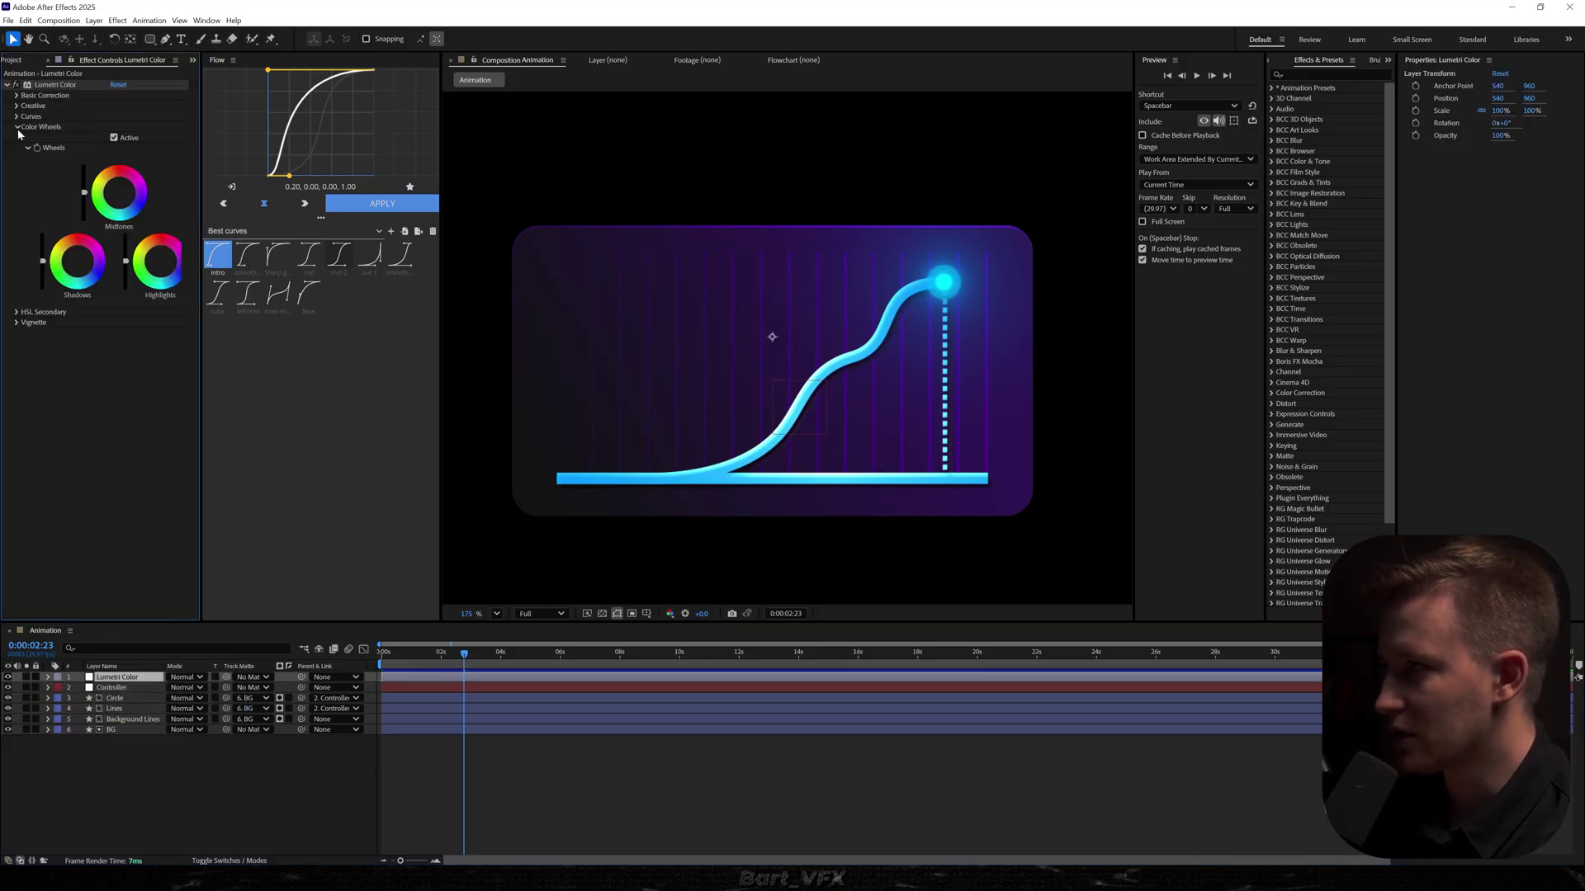
pyautogui.click(82, 265)
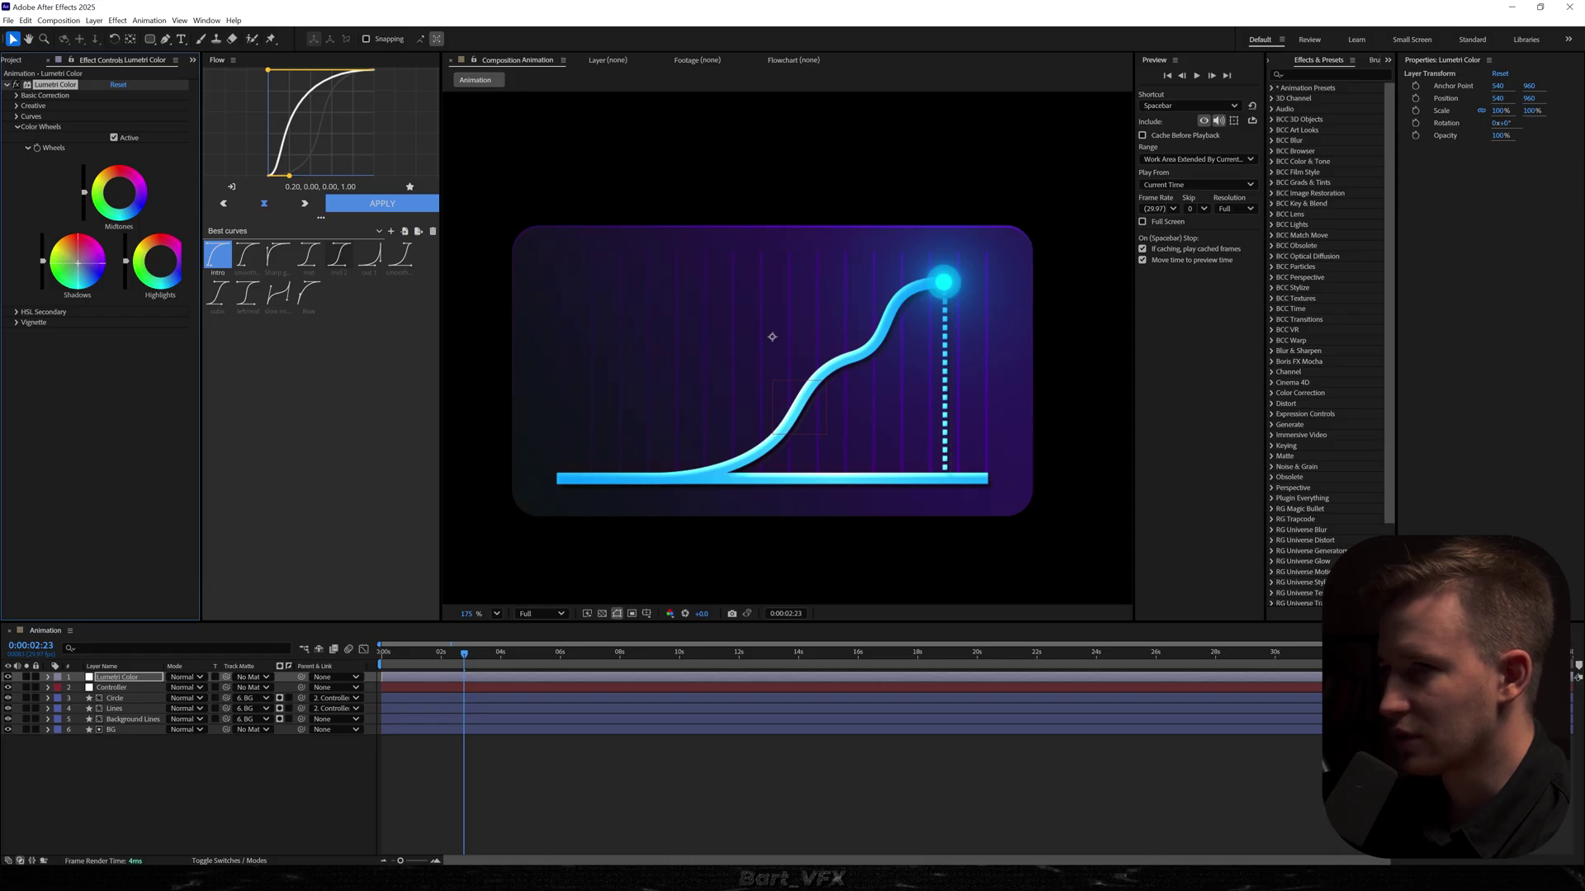
pyautogui.moveTo(41, 261); pyautogui.dragTo(43, 262)
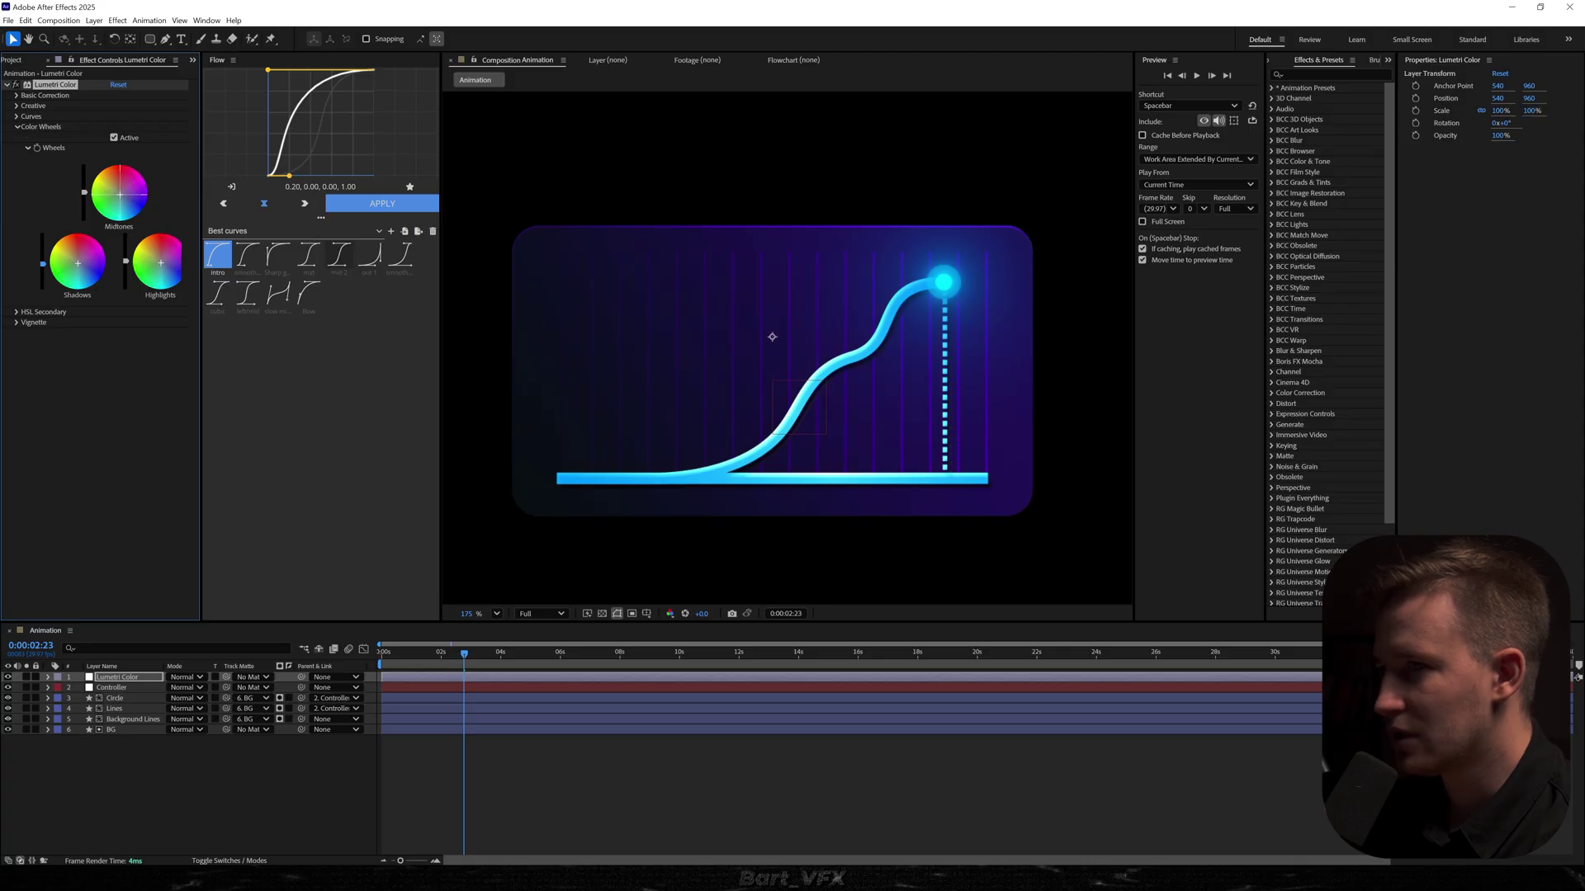
# - Give the baseline stroke, Shape 1 in the Lines layer, round caps
pyautogui.click(132, 755)
pyautogui.click(116, 708)
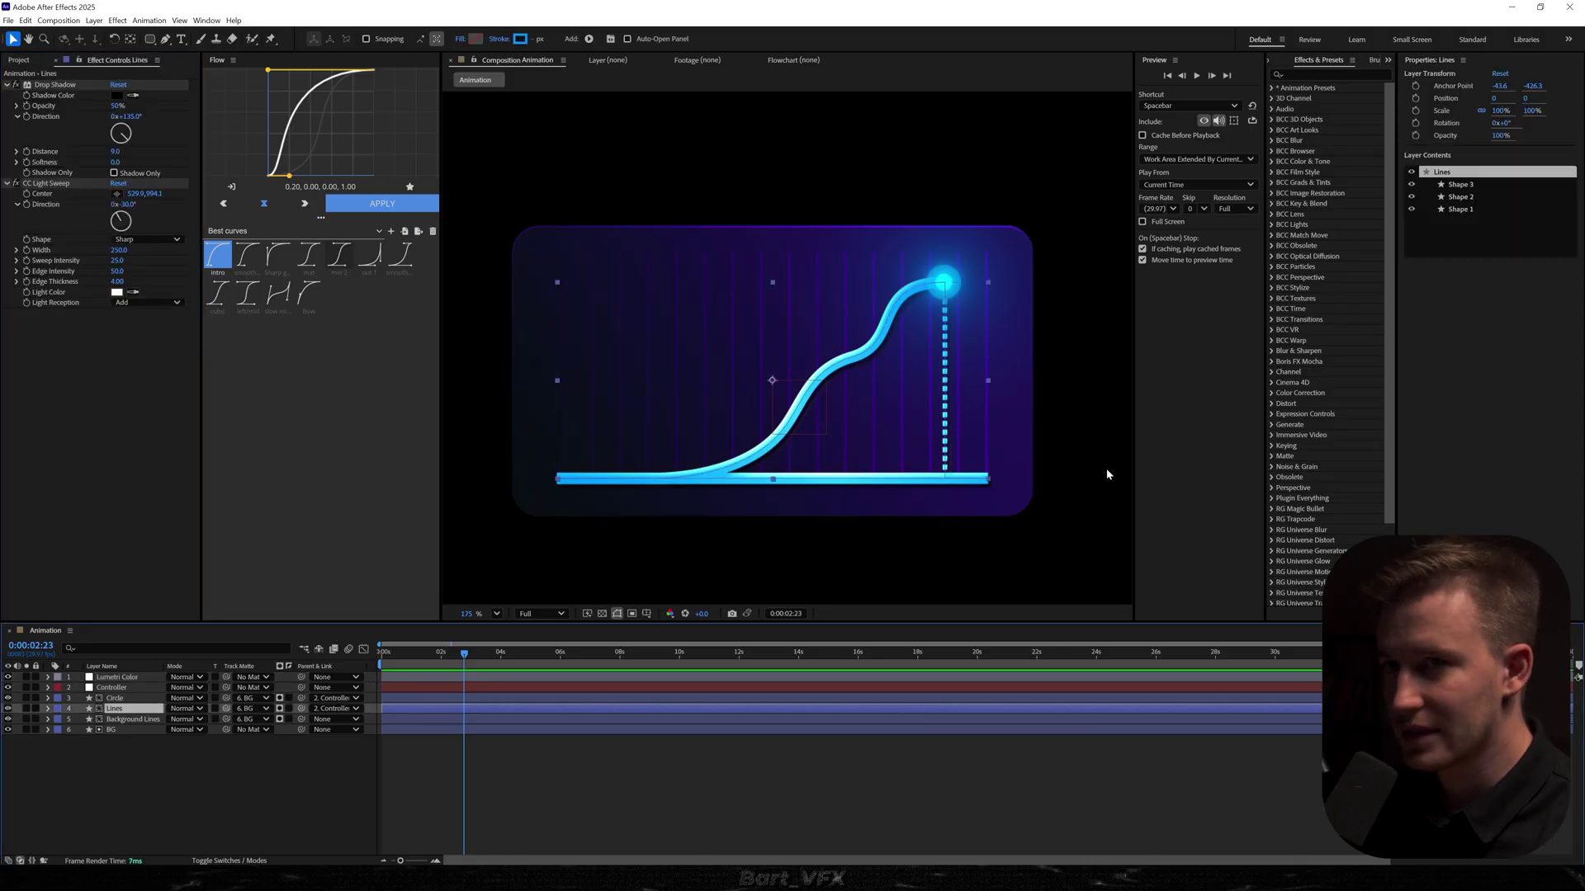
pyautogui.click(1461, 210)
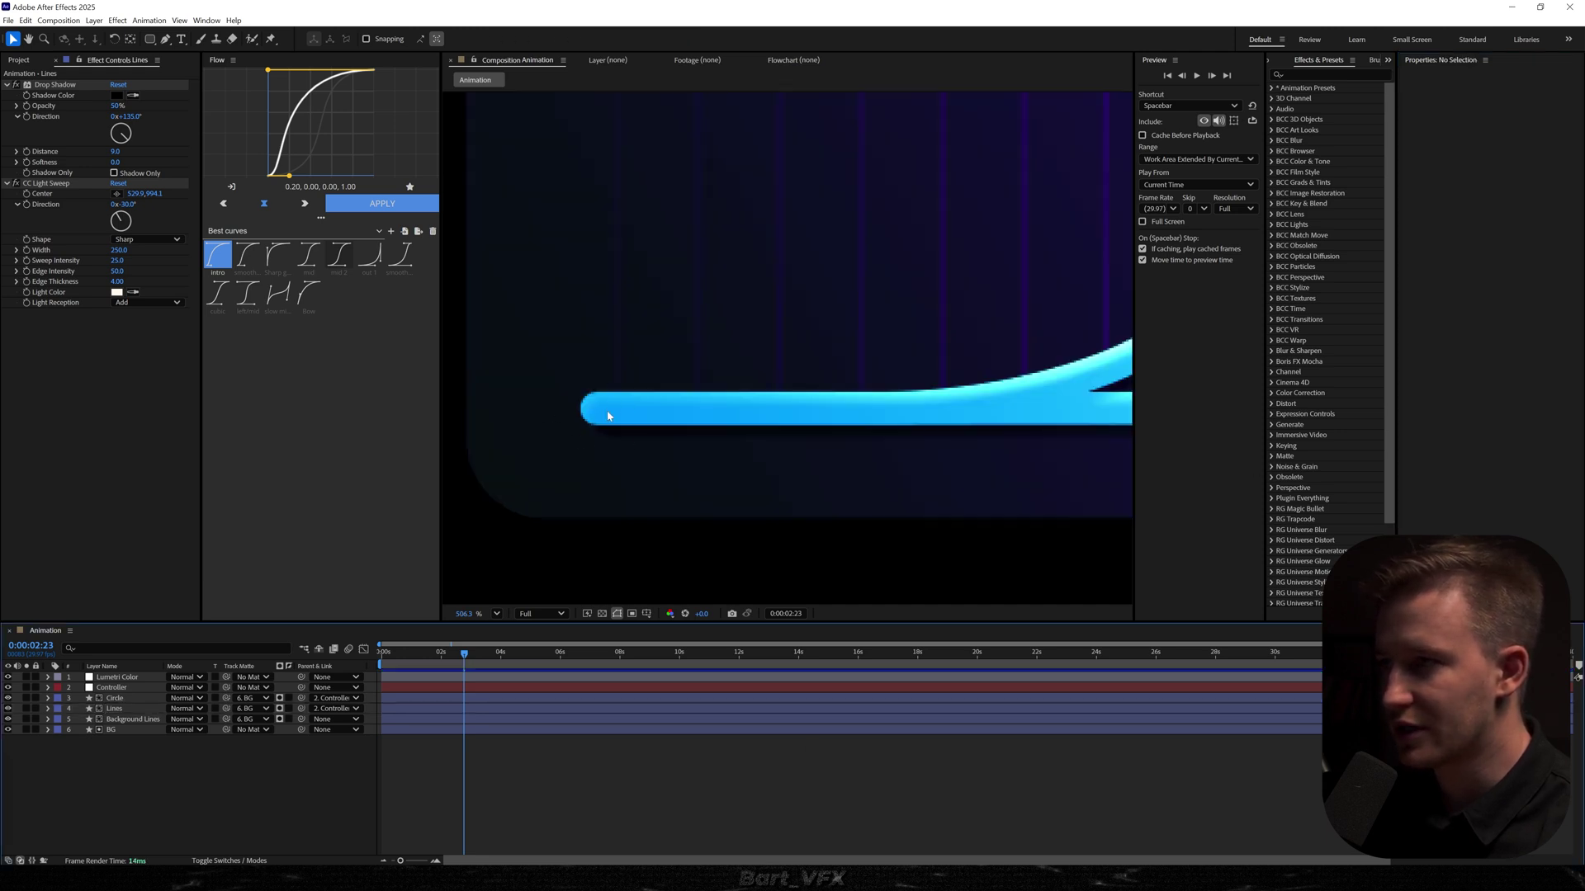
pyautogui.scroll(-5, 604, 421)
# - Shape the Lumetri Color layer's RGB curve into a gentle S with a lowered shadow point and a raised highlight point
pyautogui.click(120, 676)
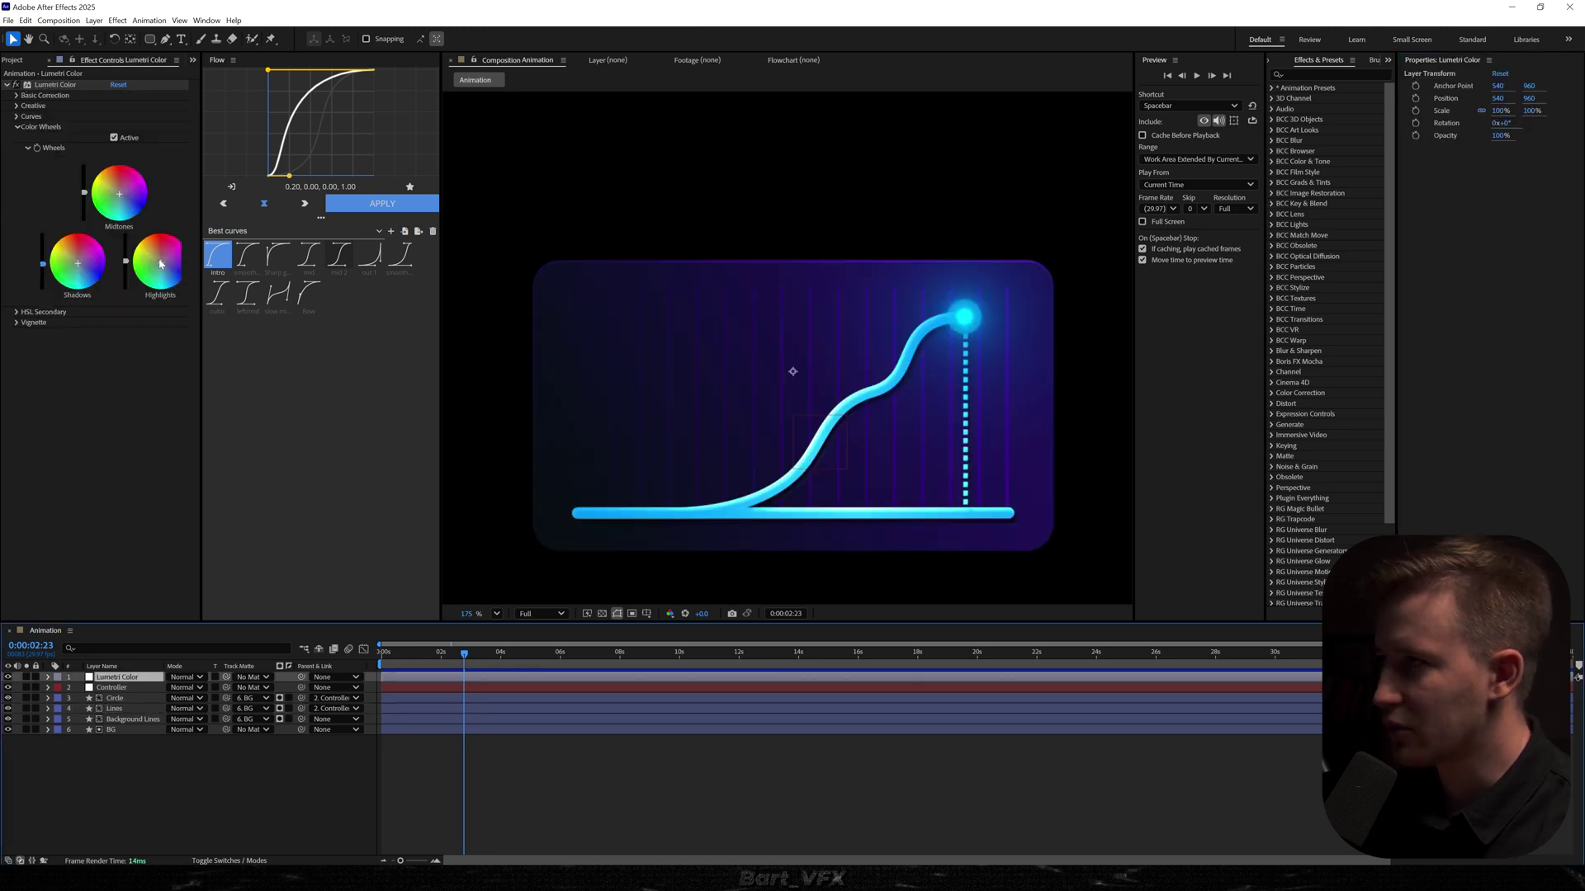
pyautogui.click(15, 127)
pyautogui.click(16, 116)
pyautogui.moveTo(83, 301); pyautogui.dragTo(86, 306)
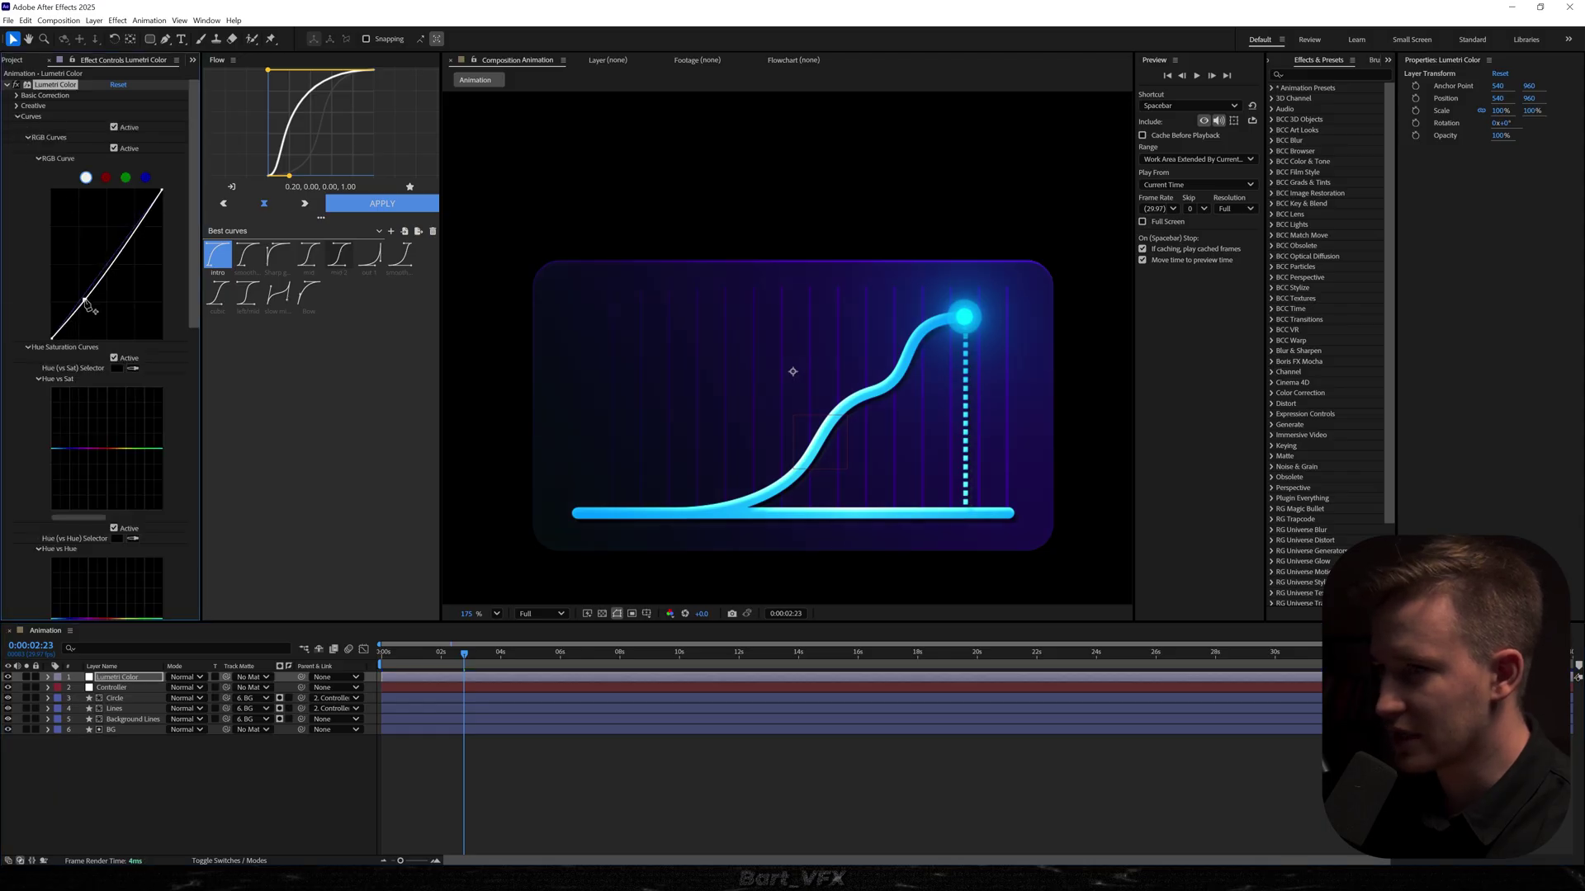
pyautogui.click(135, 223)
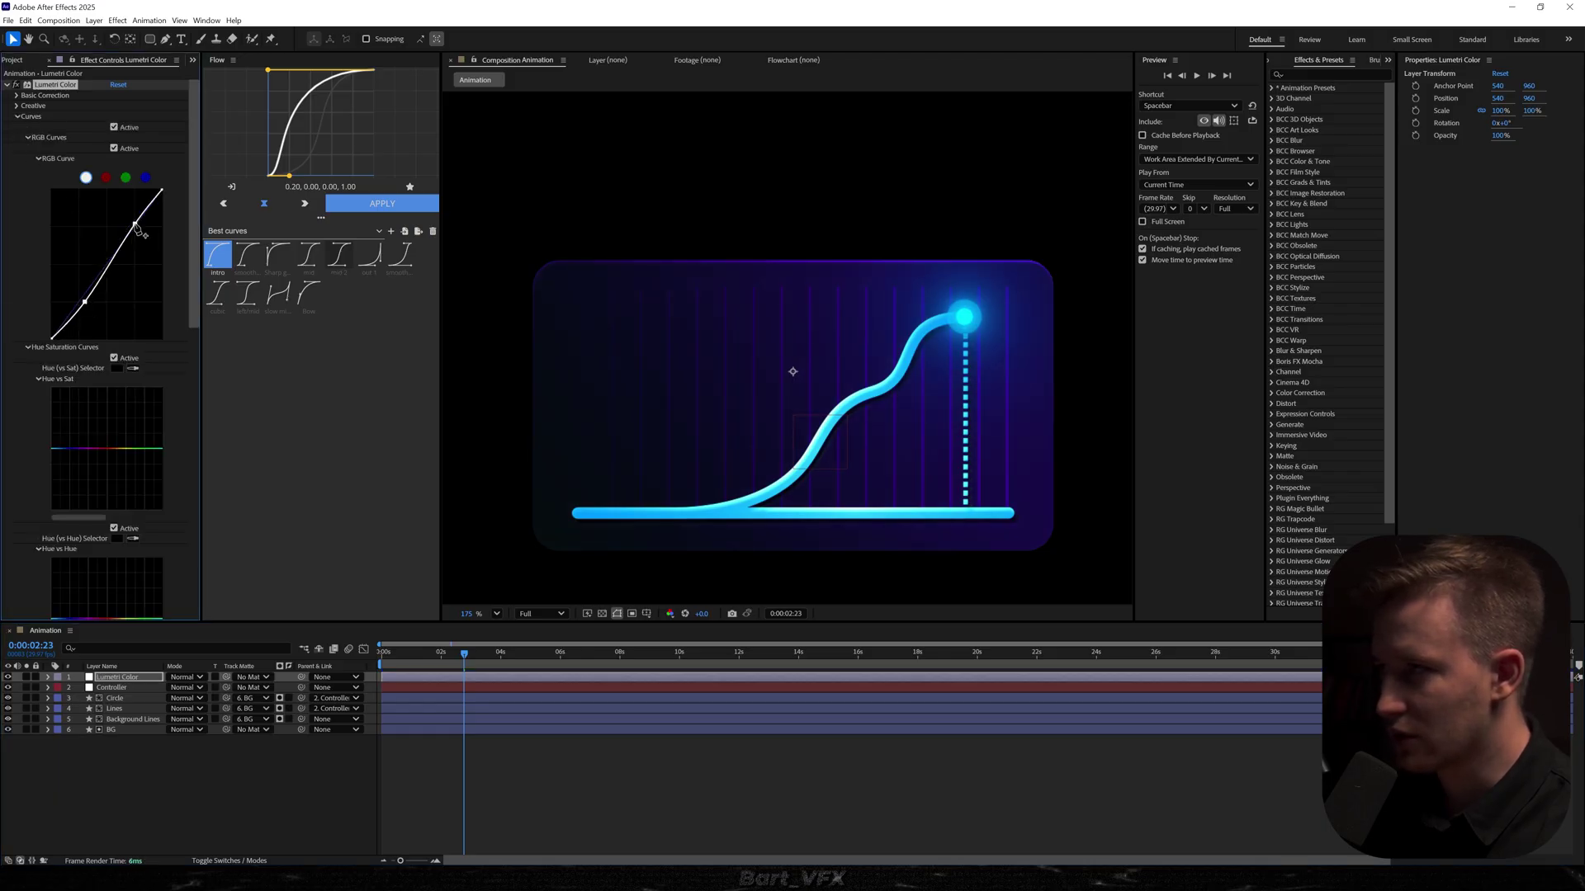
# - Add another adjustment layer on top and name it Noise
pyautogui.click(215, 771)
pyautogui.rightClick(215, 771)
pyautogui.moveTo(248, 632)
pyautogui.click(407, 730)
pyautogui.write('Noise')
pyautogui.press('Return')
# - Apply the Noise effect to the Noise layer, with Amount of Noise at 10% and color noise turned off
pyautogui.hotkey('ctrl', 'space')
pyautogui.write('nois')
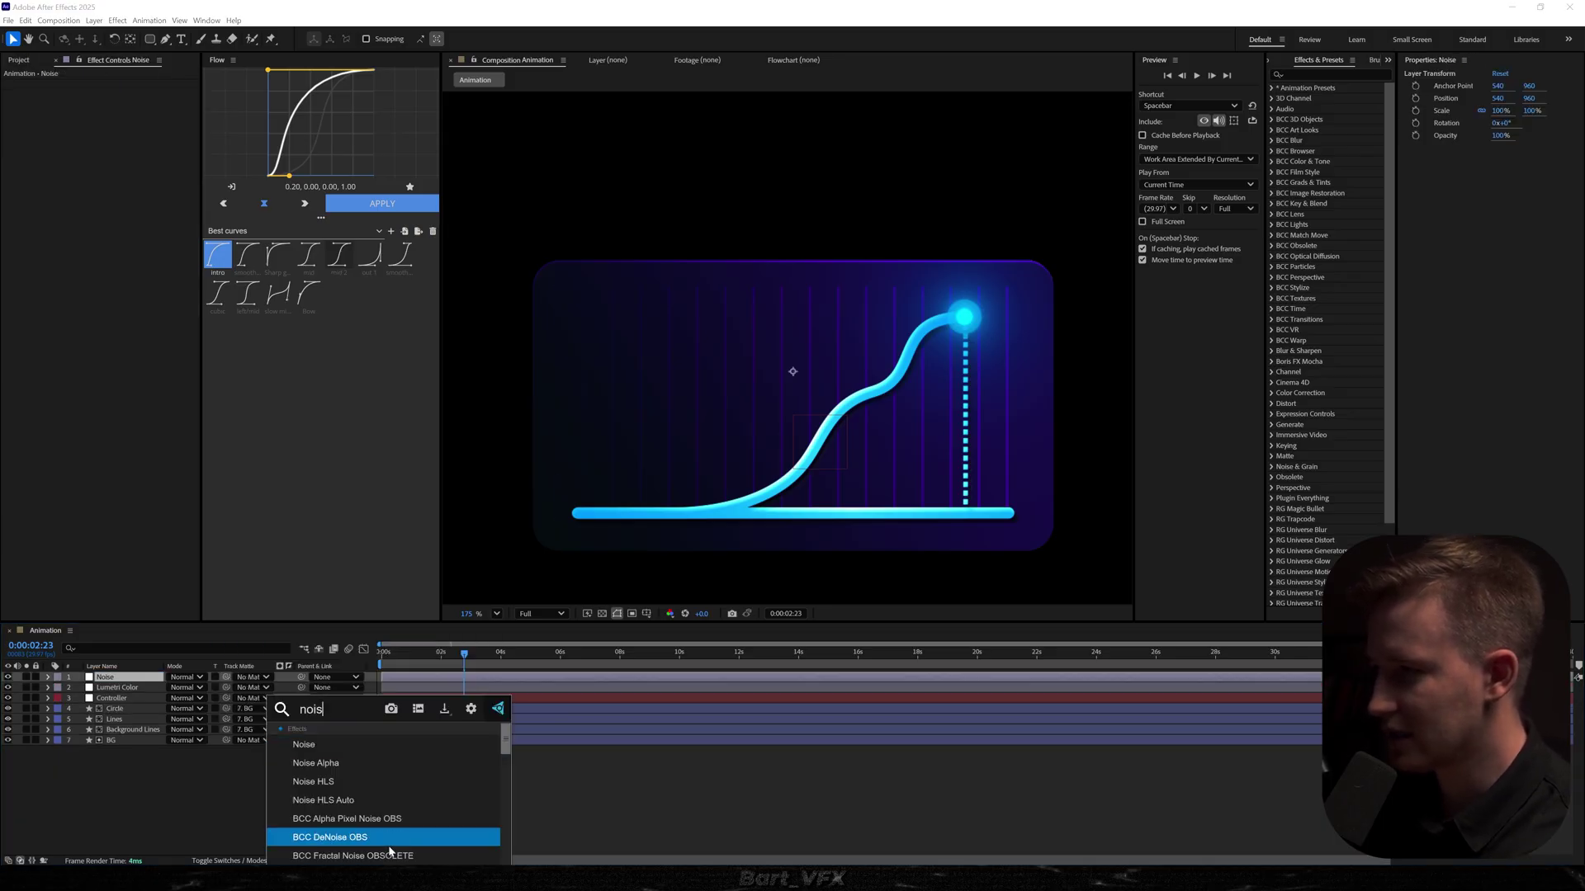
pyautogui.press('Up')
pyautogui.press('Up')
pyautogui.press('Up')
pyautogui.press('Up')
pyautogui.press('Up')
pyautogui.press('Return')
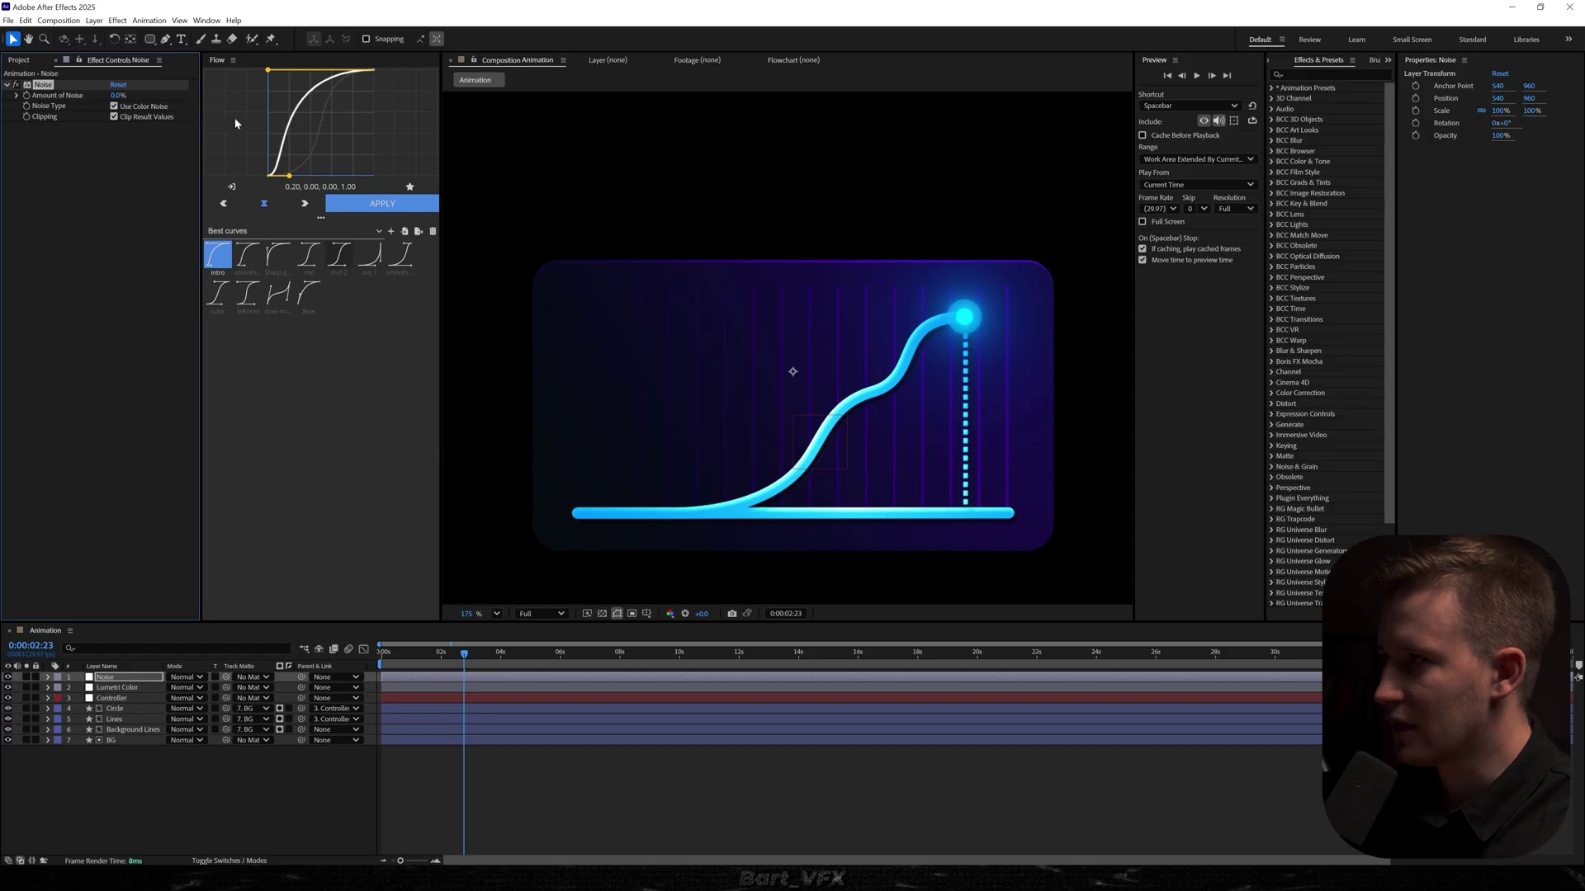
pyautogui.write('10')
pyautogui.press('Return')
# - Play the animation from 0:00:02:23 and examine the grain up close
pyautogui.click(611, 780)
pyautogui.press('space')
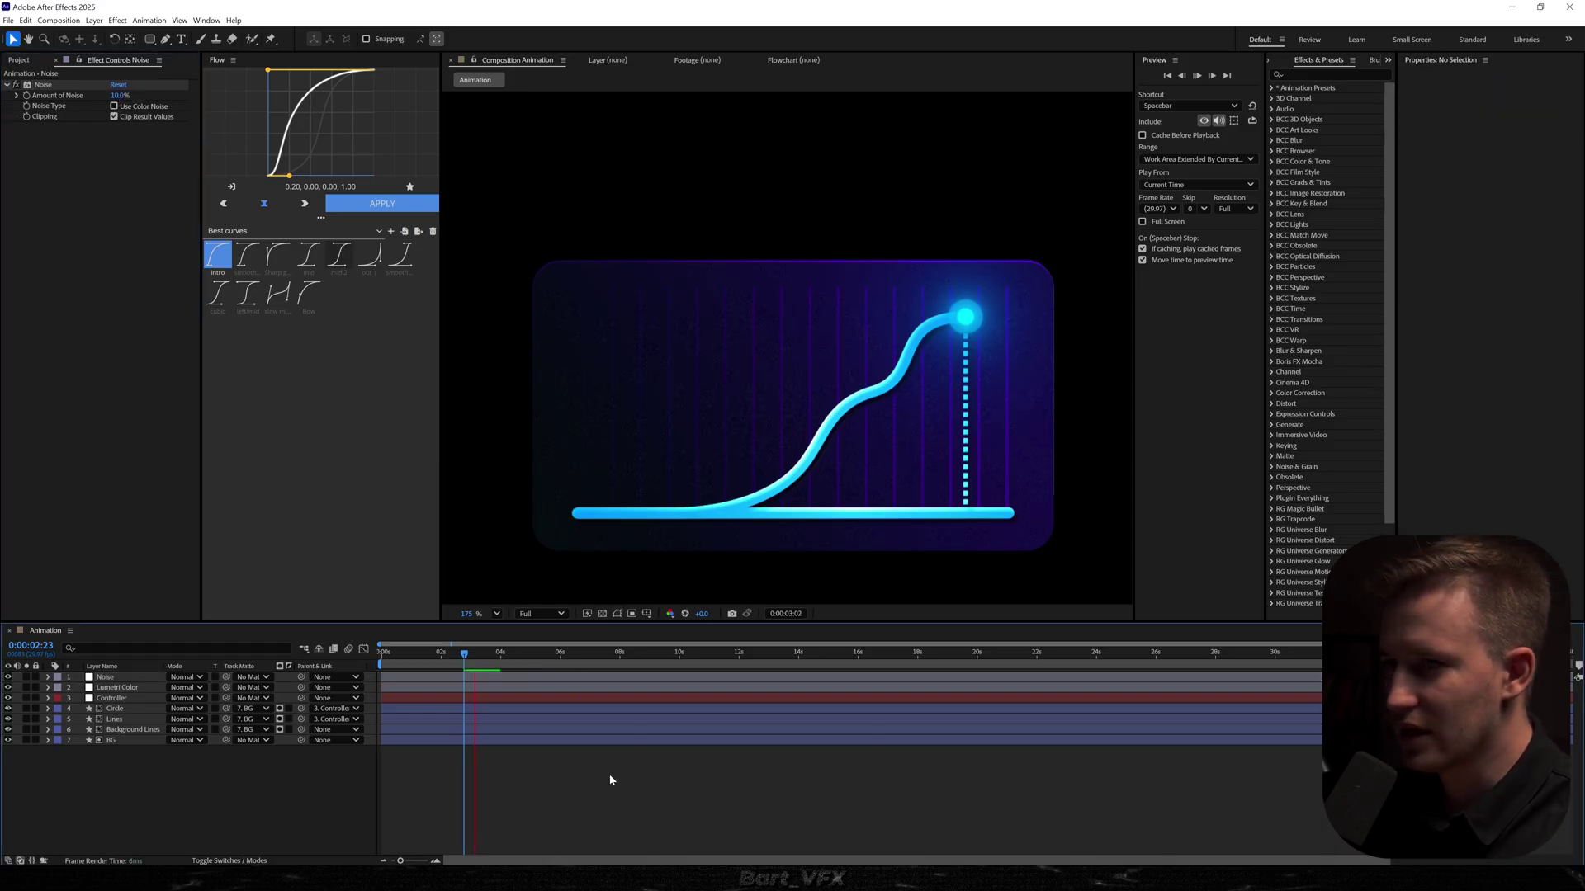
pyautogui.scroll(3, 840, 537)
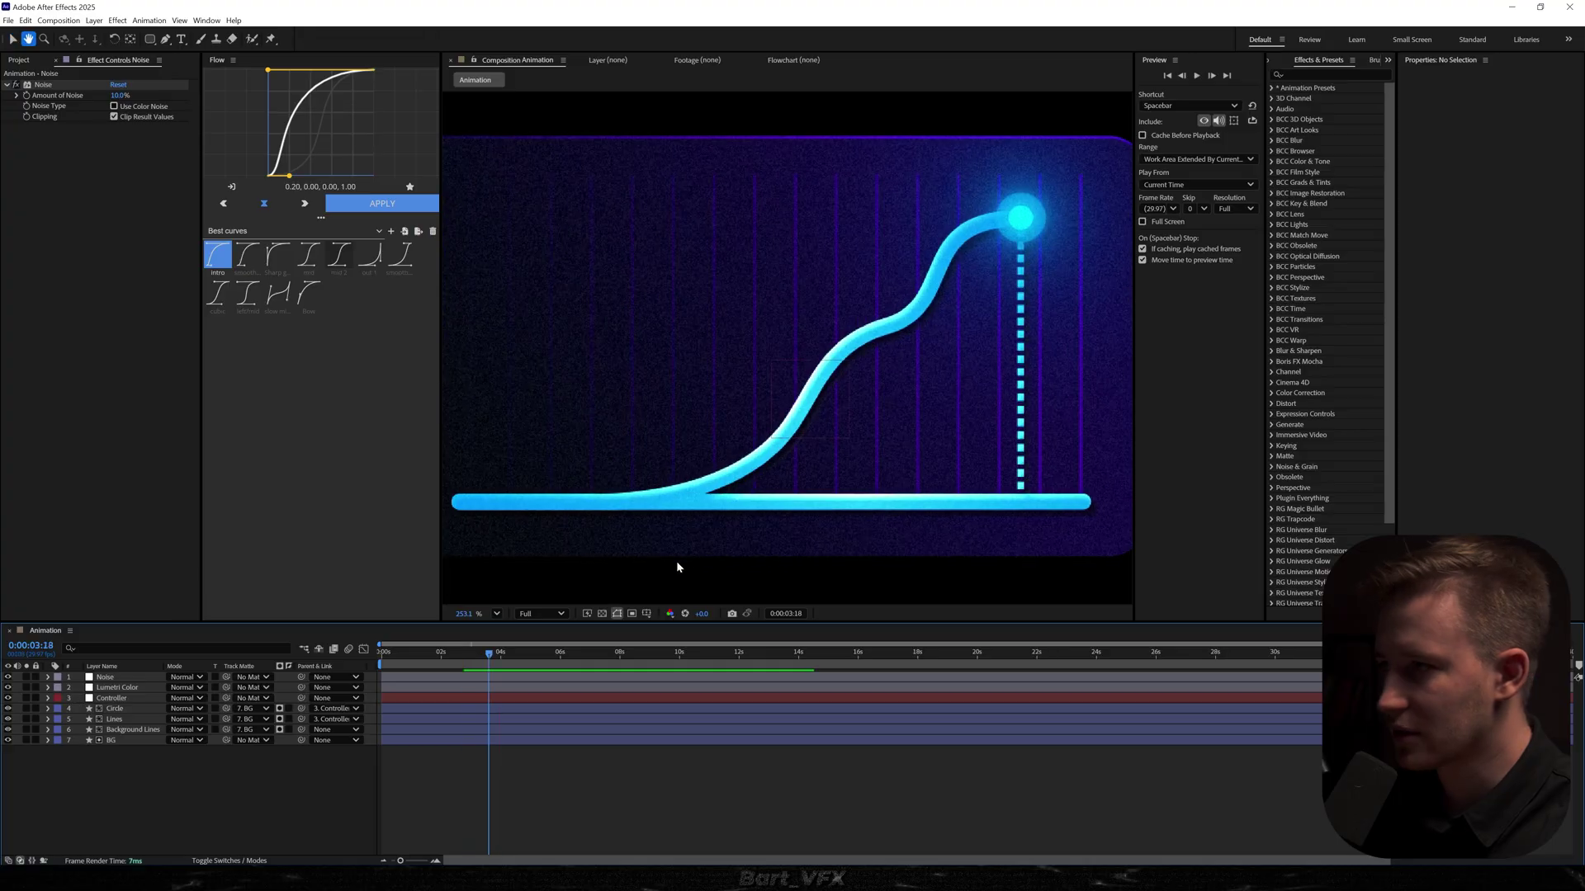
# - Add another adjustment layer on top and name it Posterize Time
pyautogui.rightClick(97, 795)
pyautogui.moveTo(123, 656)
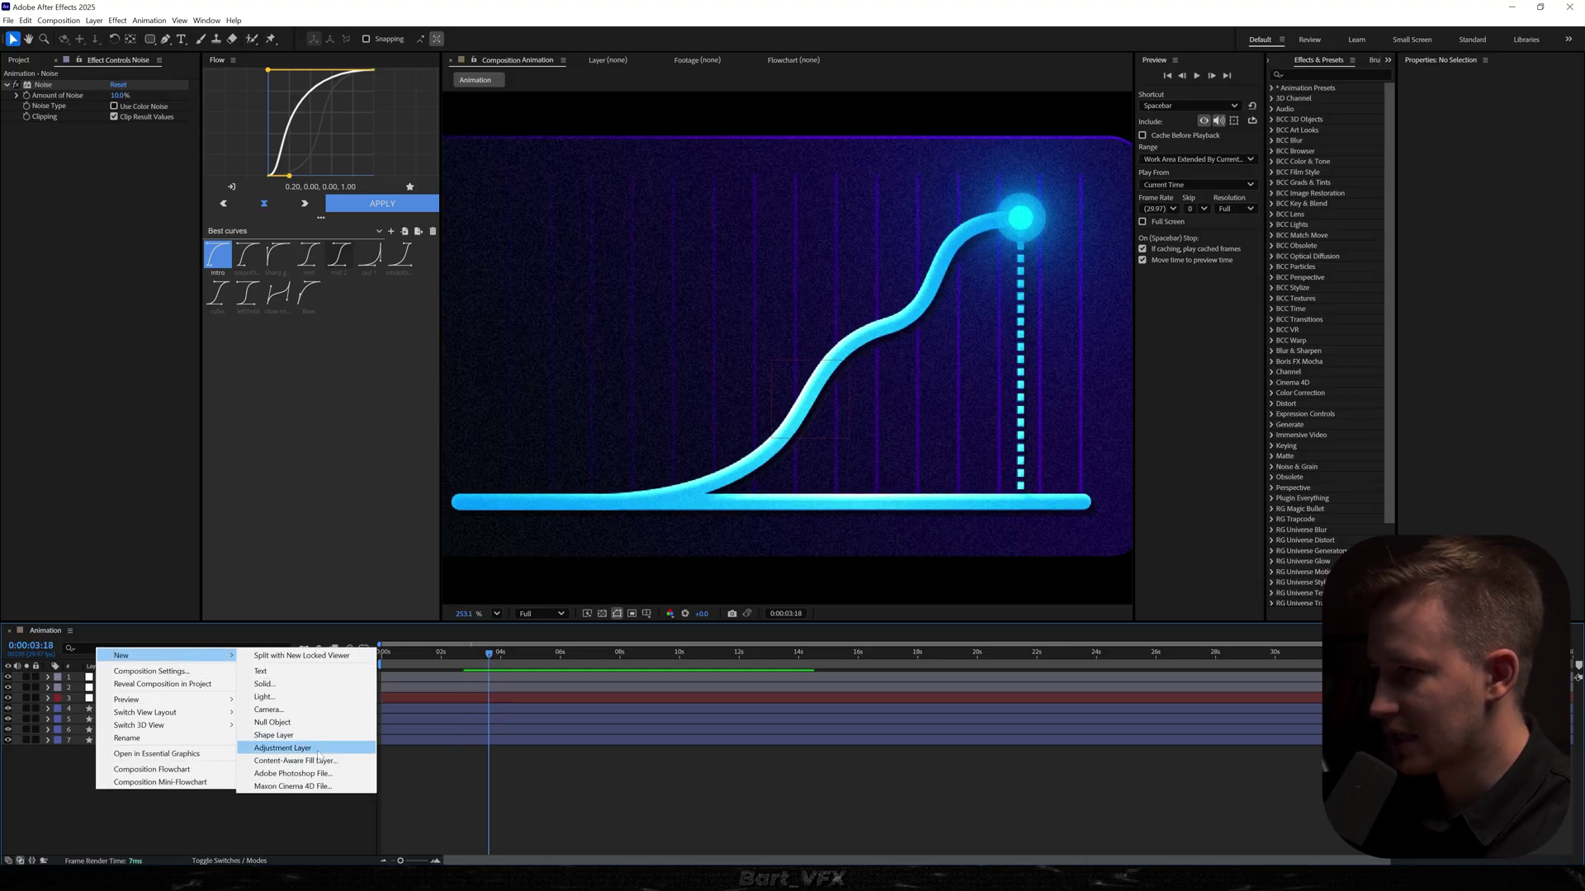
pyautogui.click(306, 747)
pyautogui.press('Return')
pyautogui.write('Posterize T')
pyautogui.write('ime')
pyautogui.press('Return')
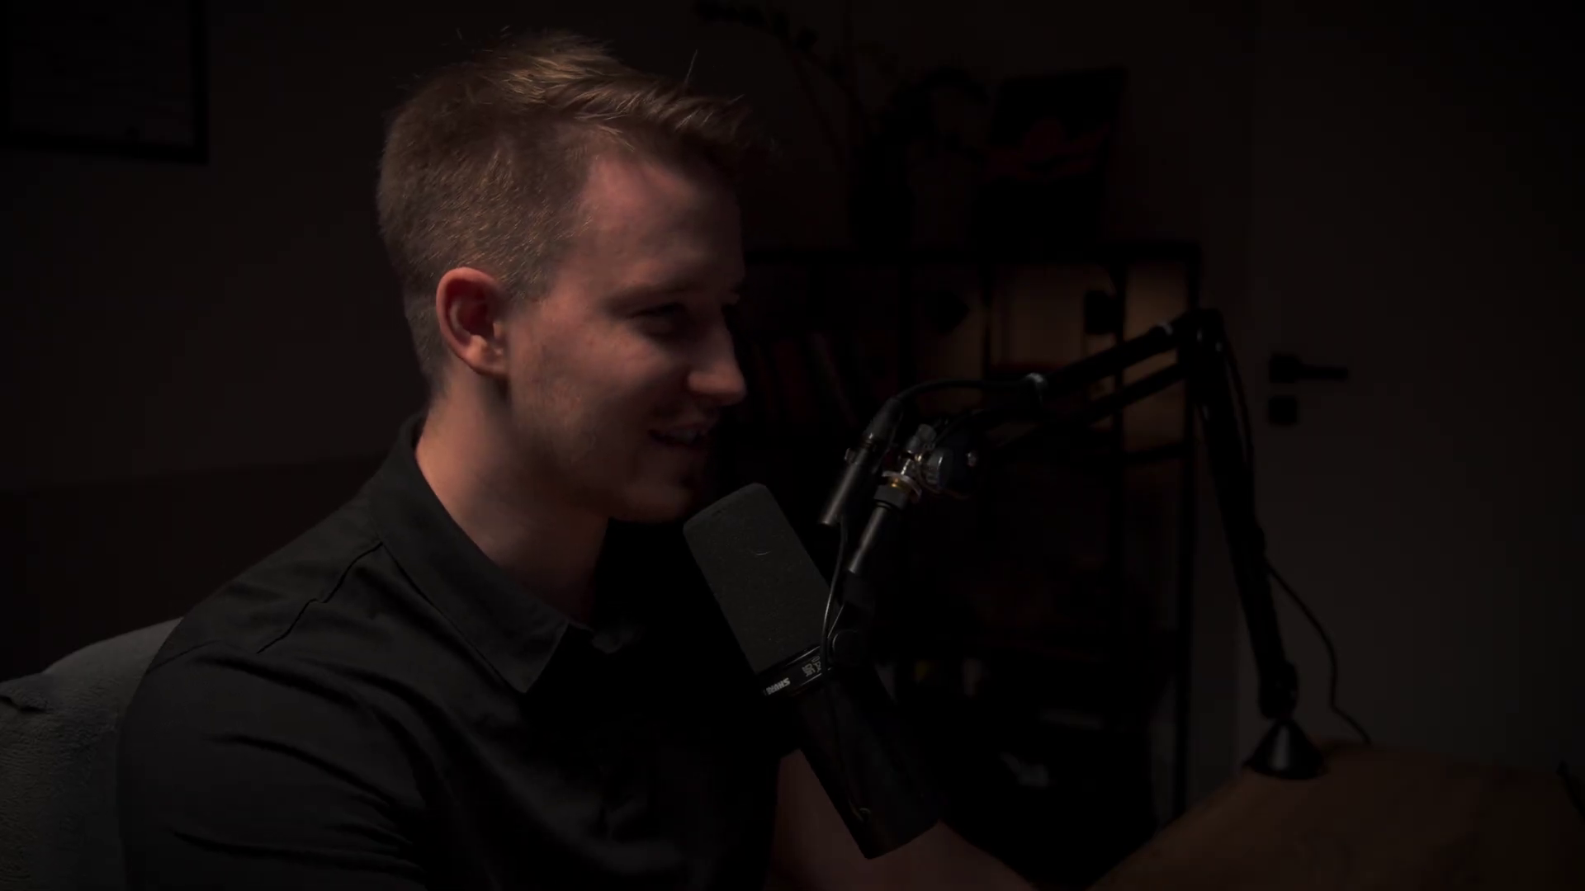
# - Apply the Posterize Time effect to the Posterize Time layer with a frame rate of 16
pyautogui.hotkey('ctrl', 'space')
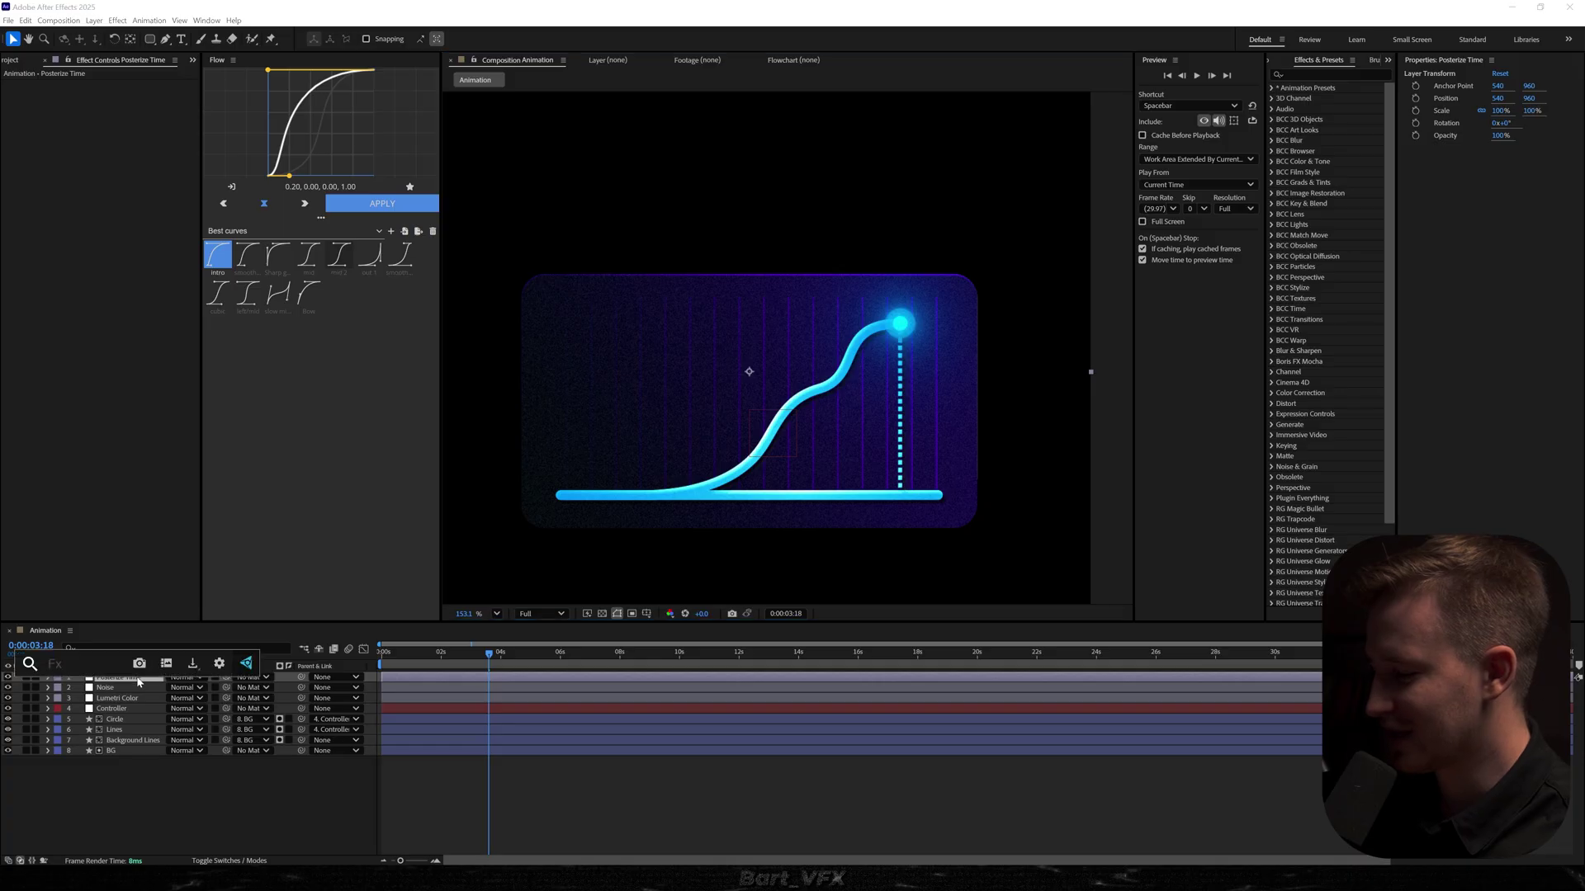
pyautogui.write('posterize')
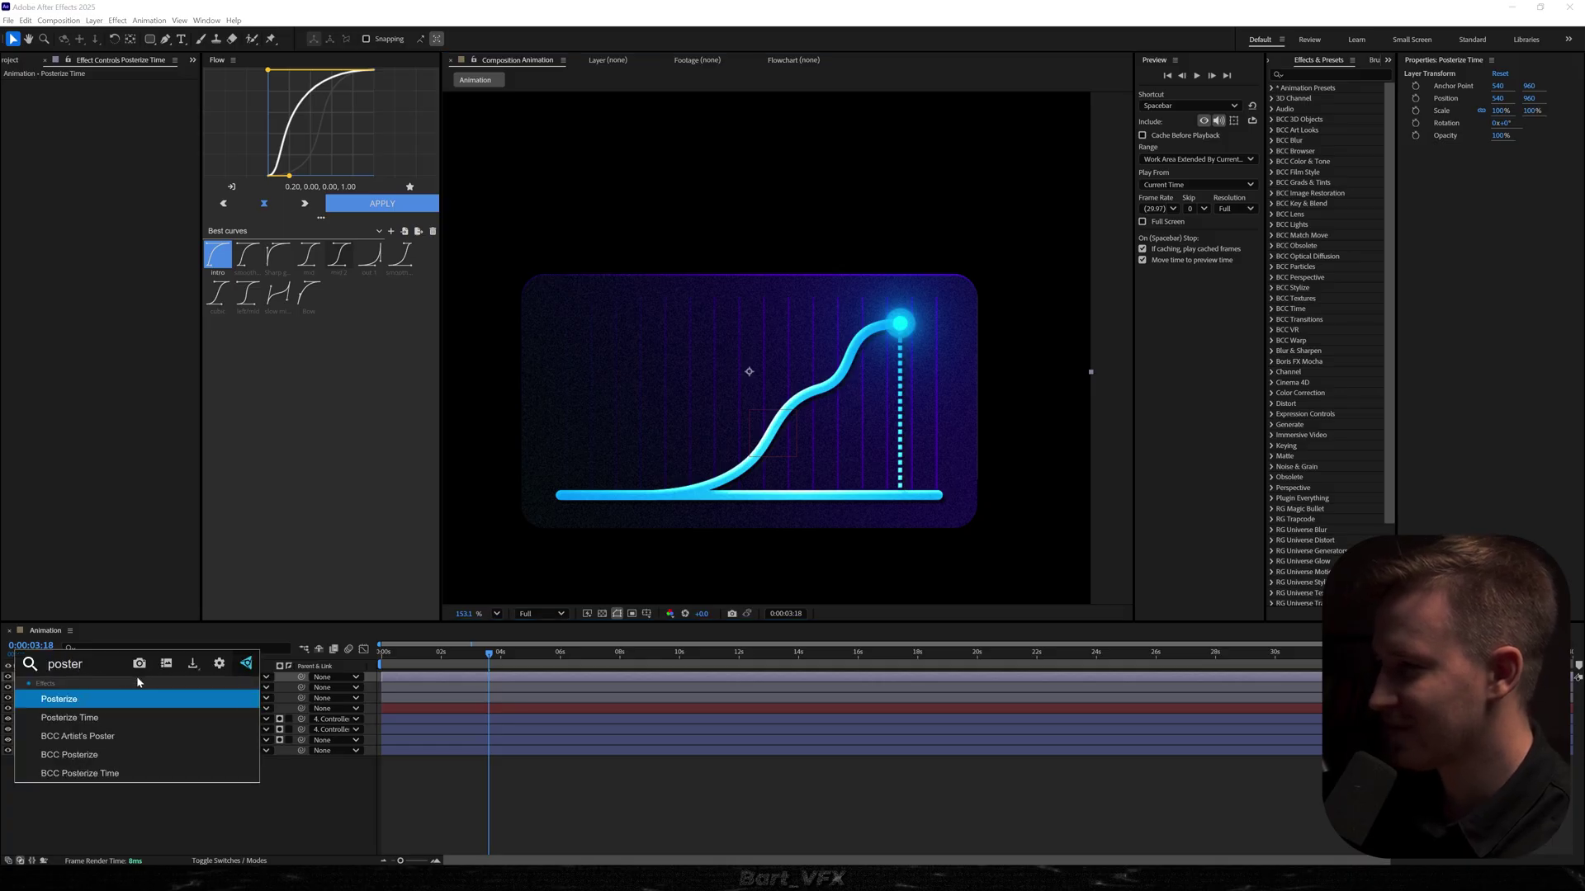
pyautogui.press('Return')
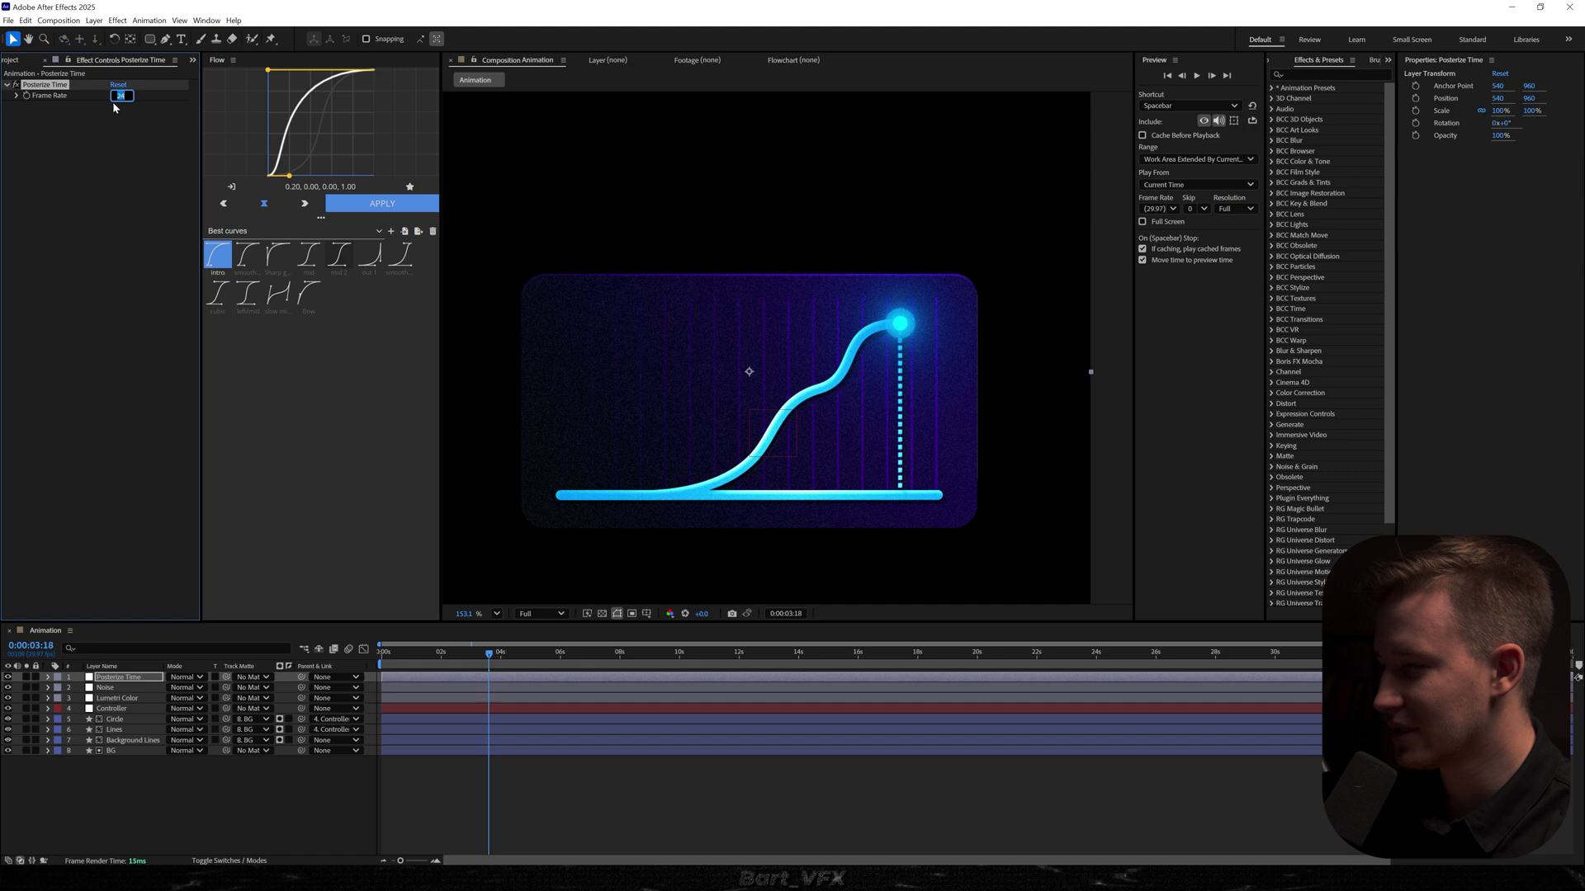
pyautogui.write('16')
# - Add an adjustment layer named Vignette on top and apply the CC Vignette effect to it
pyautogui.rightClick(245, 789)
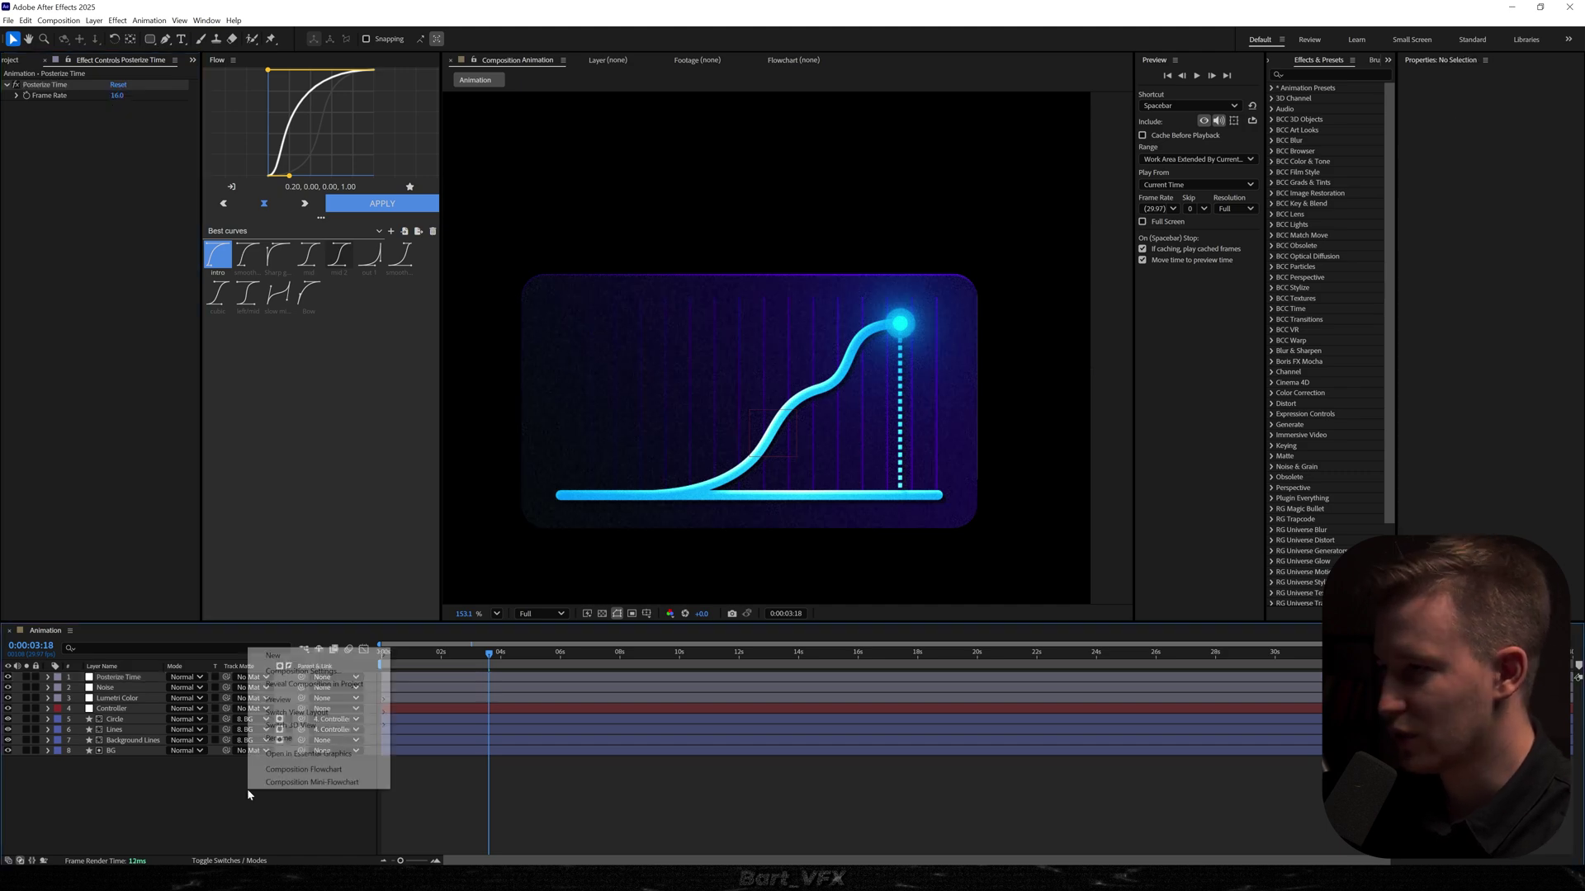
pyautogui.moveTo(355, 655)
pyautogui.click(434, 747)
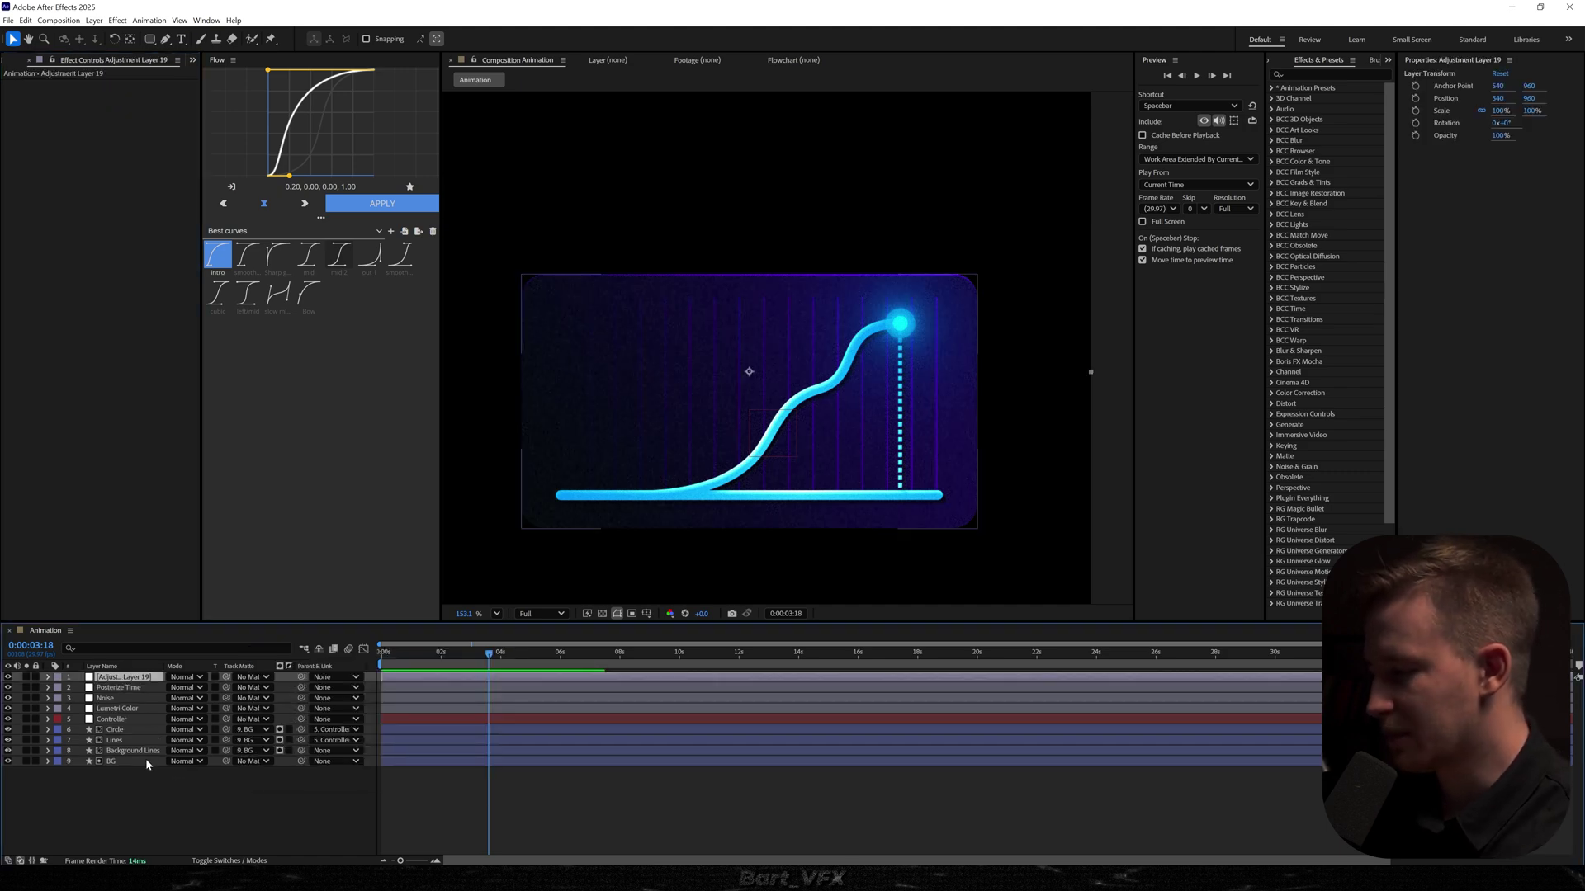
pyautogui.hotkey('ctrl', 'space')
pyautogui.write('vigne')
pyautogui.press('Return')
# - Set BG as the Vignette layer's track matte and raise the vignette Amount to about 500
pyautogui.click(263, 678)
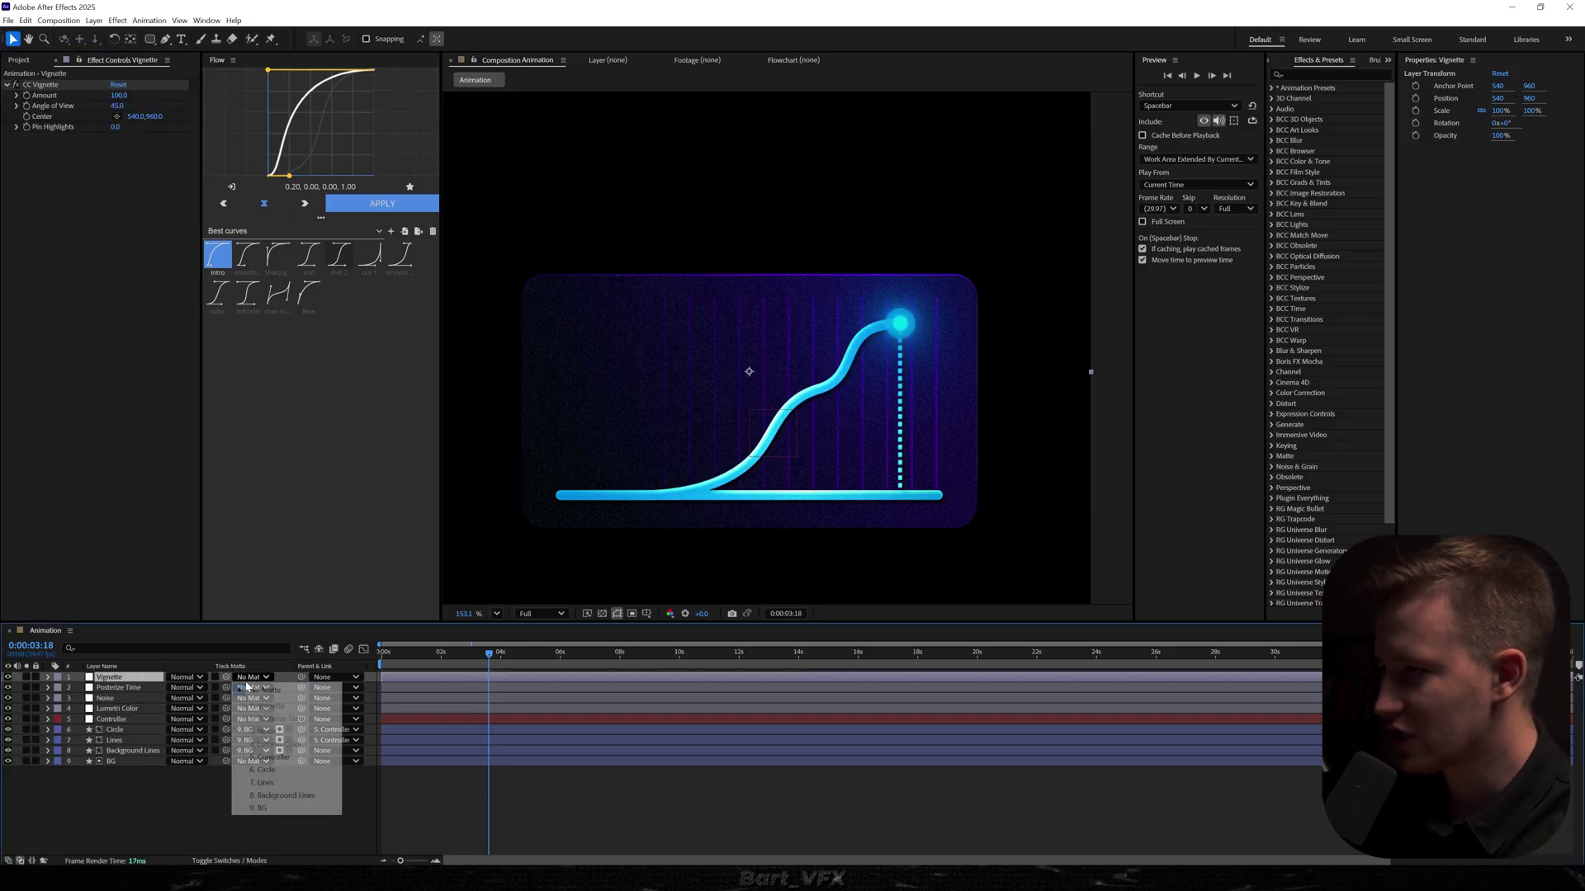
pyautogui.click(267, 809)
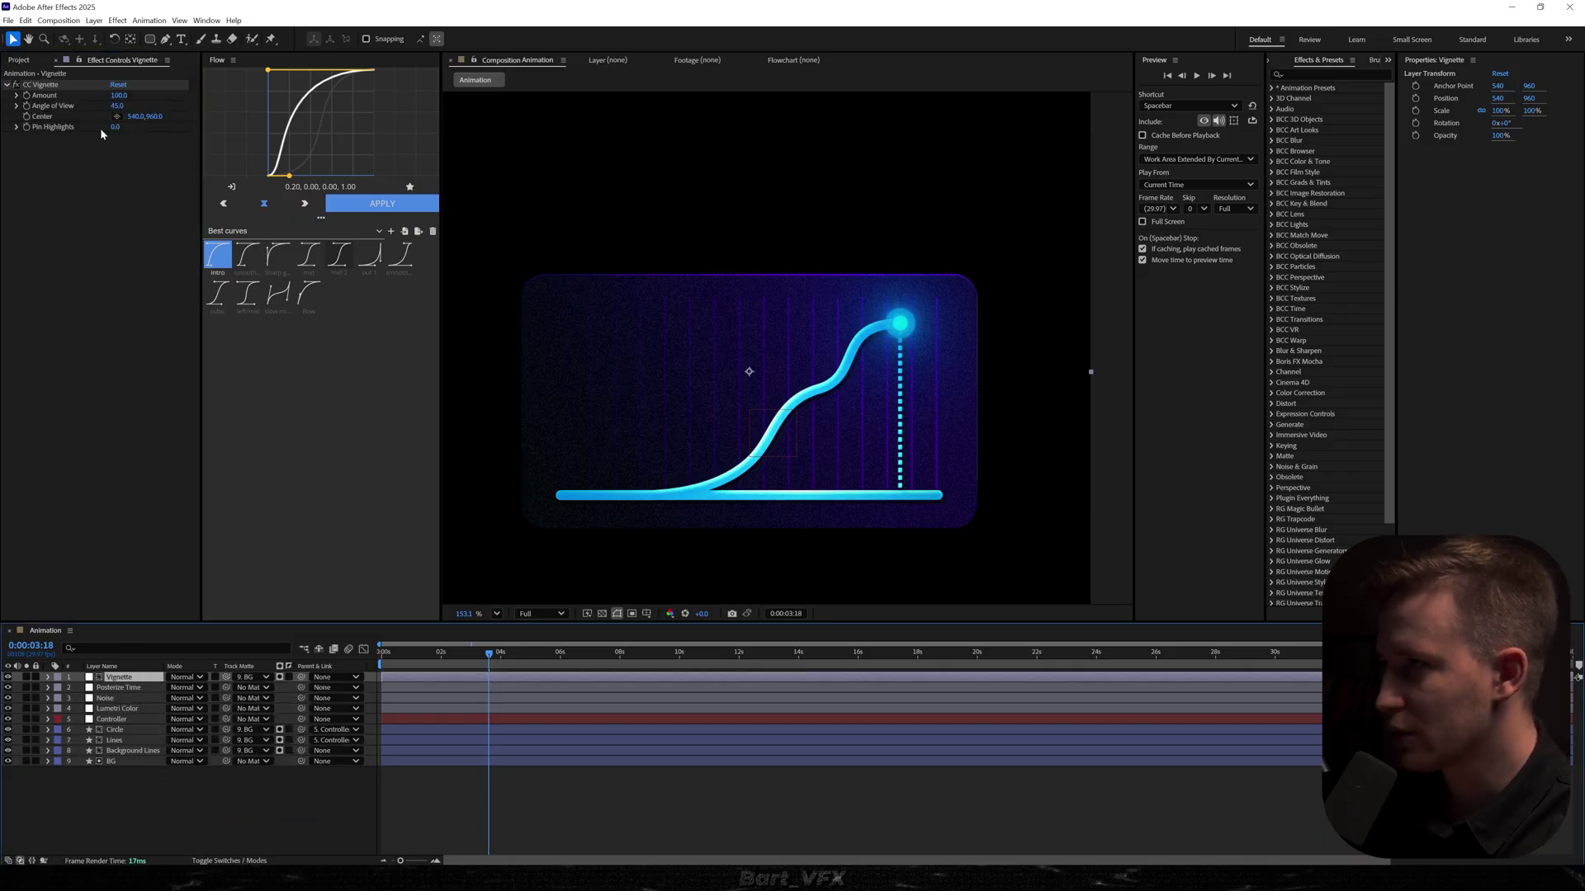
pyautogui.moveTo(120, 96); pyautogui.dragTo(430, 126)
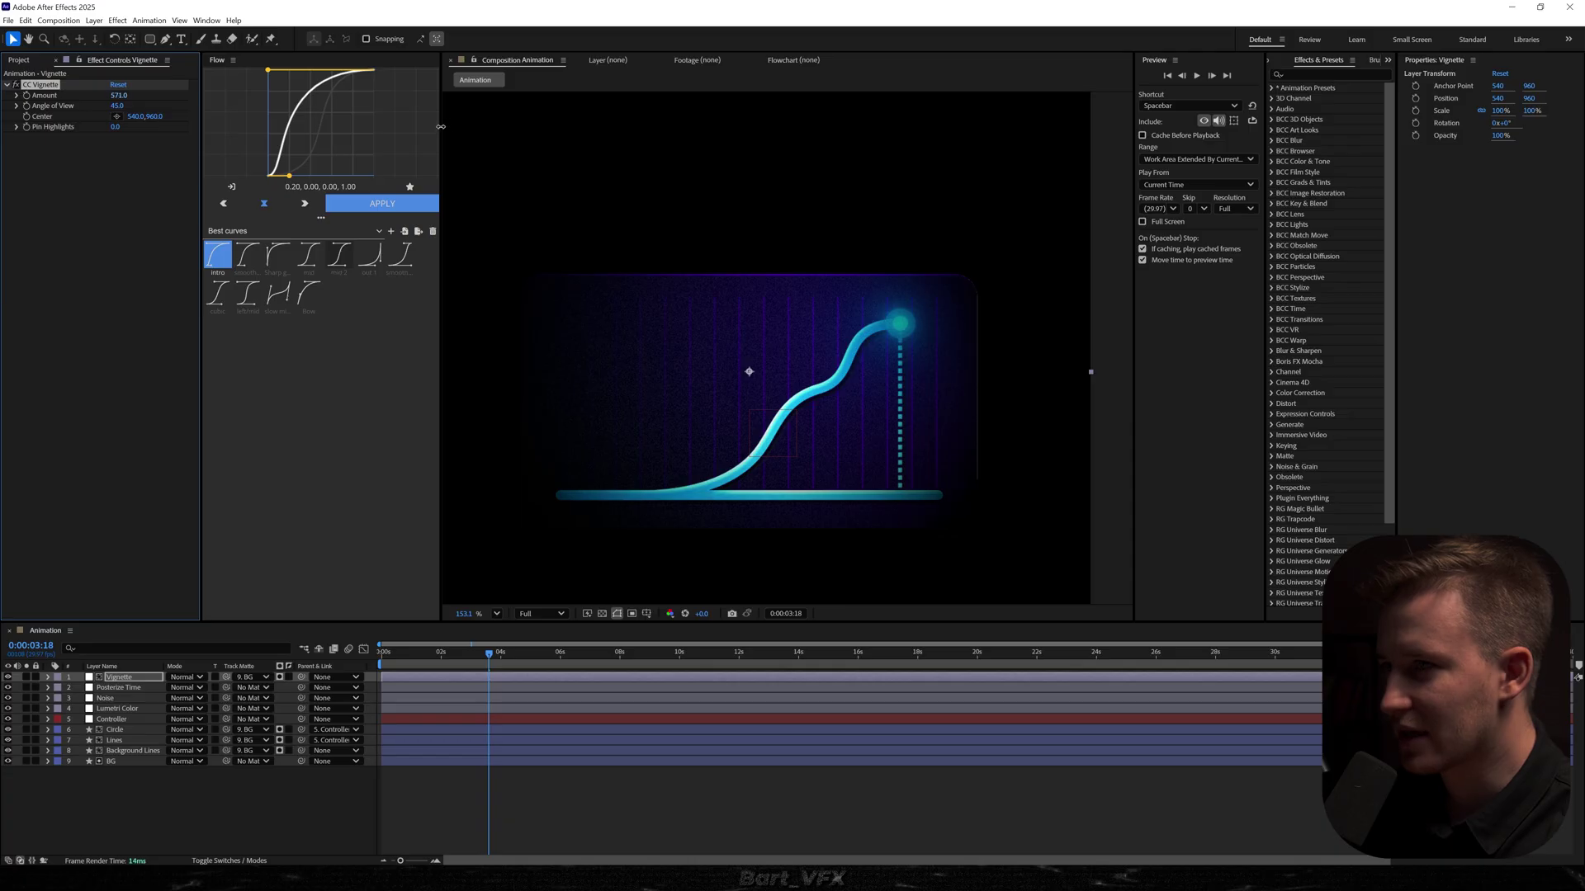
# - Place a white solid beneath the BG layer to check how the vignette stays within the rounded background
pyautogui.scroll(-3, 637, 381)
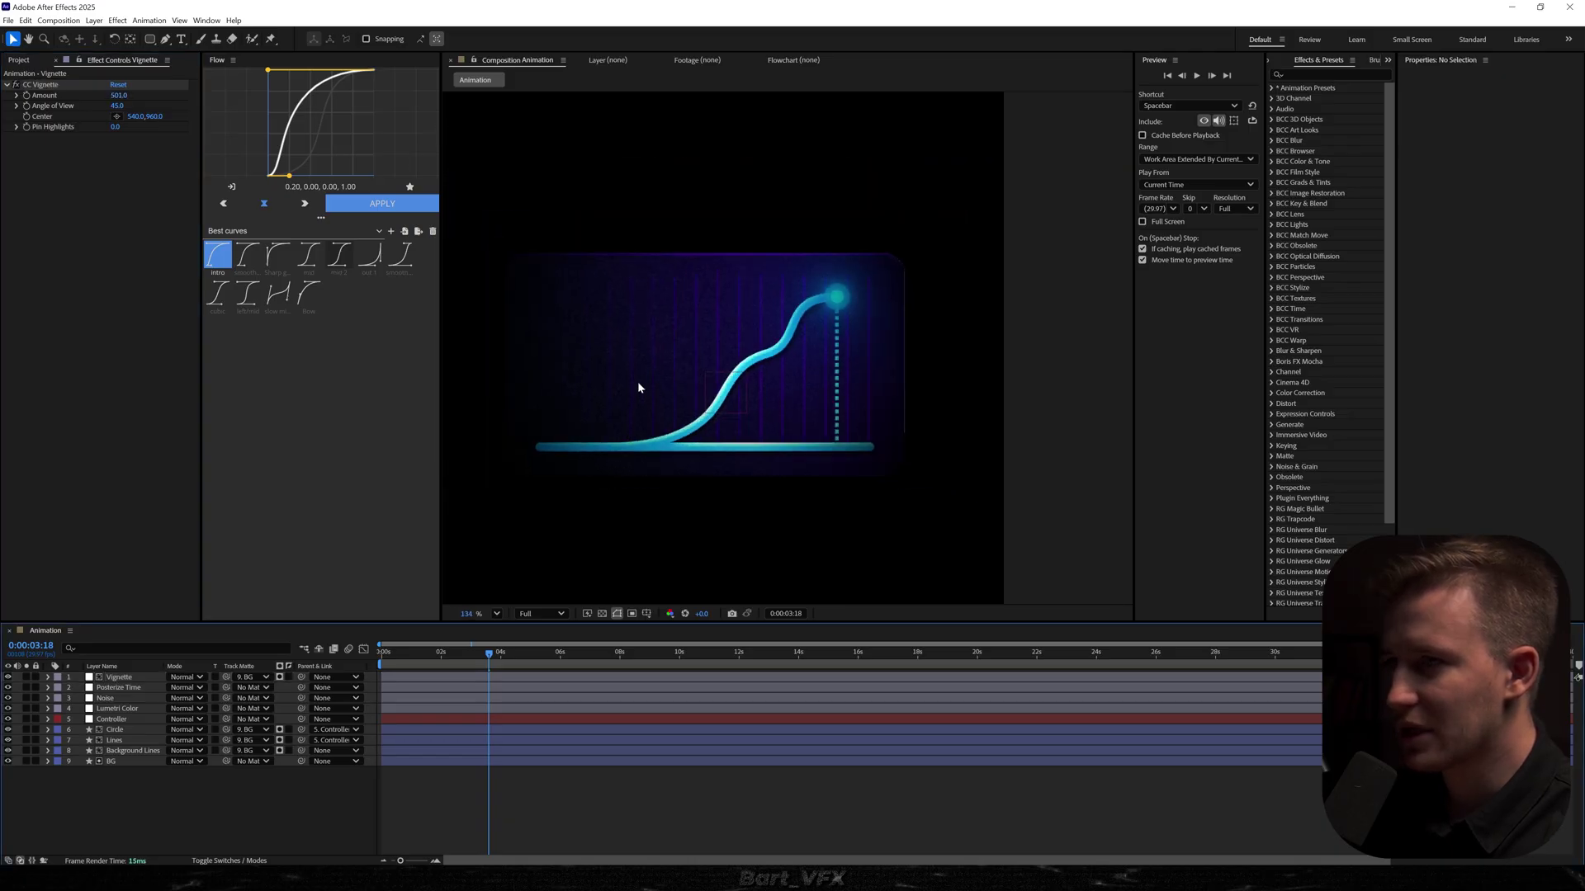
pyautogui.scroll(2, 620, 388)
pyautogui.scroll(-2, 620, 398)
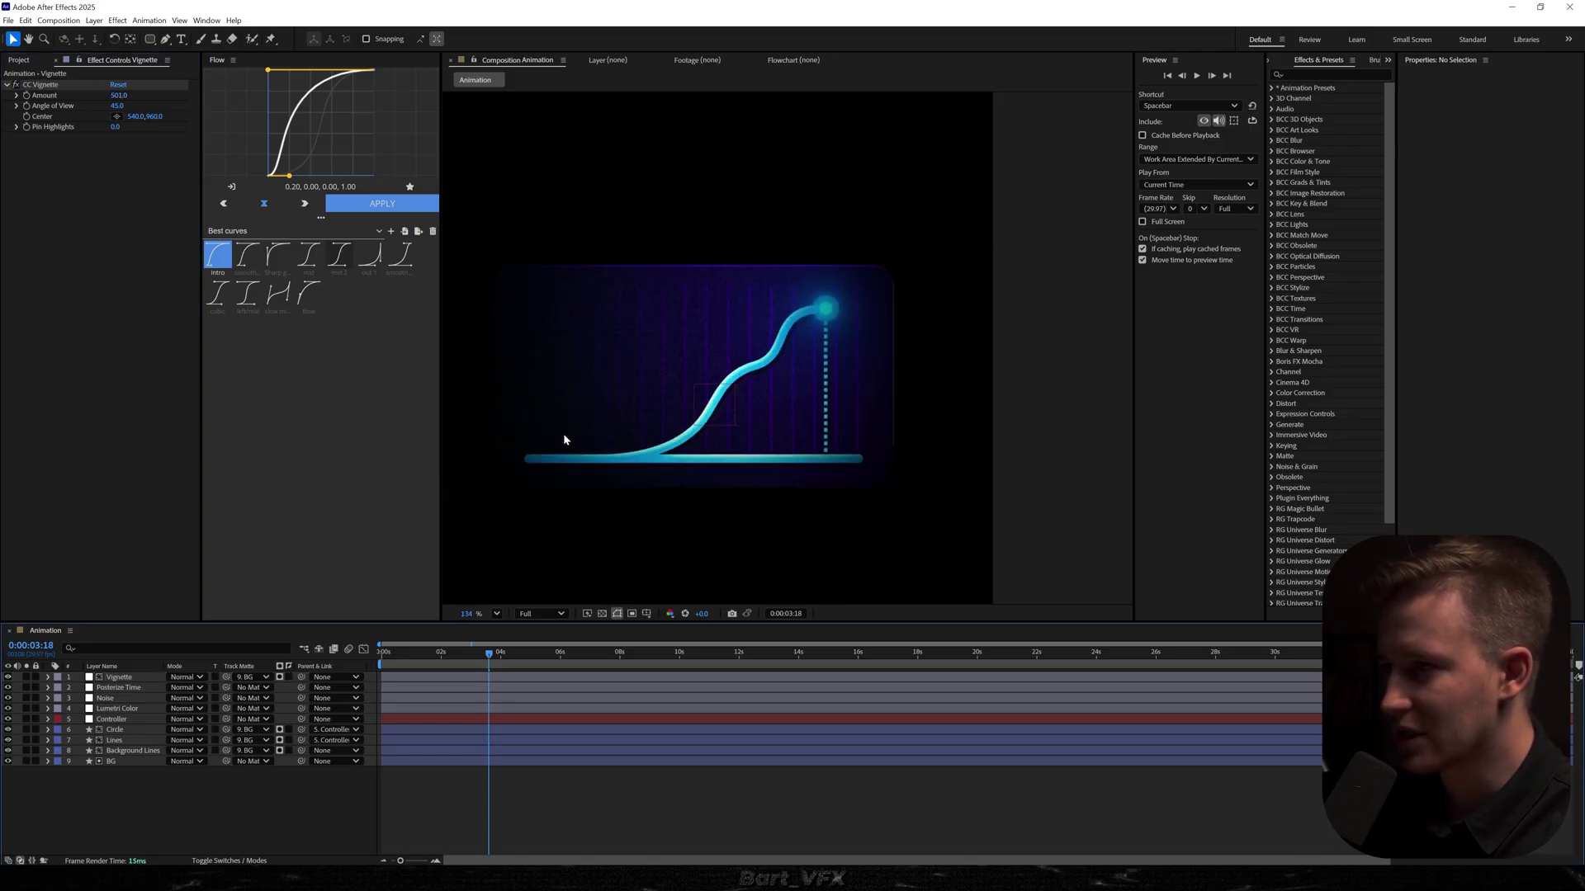
pyautogui.scroll(-5, 581, 481)
pyautogui.scroll(4, 591, 485)
pyautogui.moveTo(596, 443); pyautogui.dragTo(617, 443)
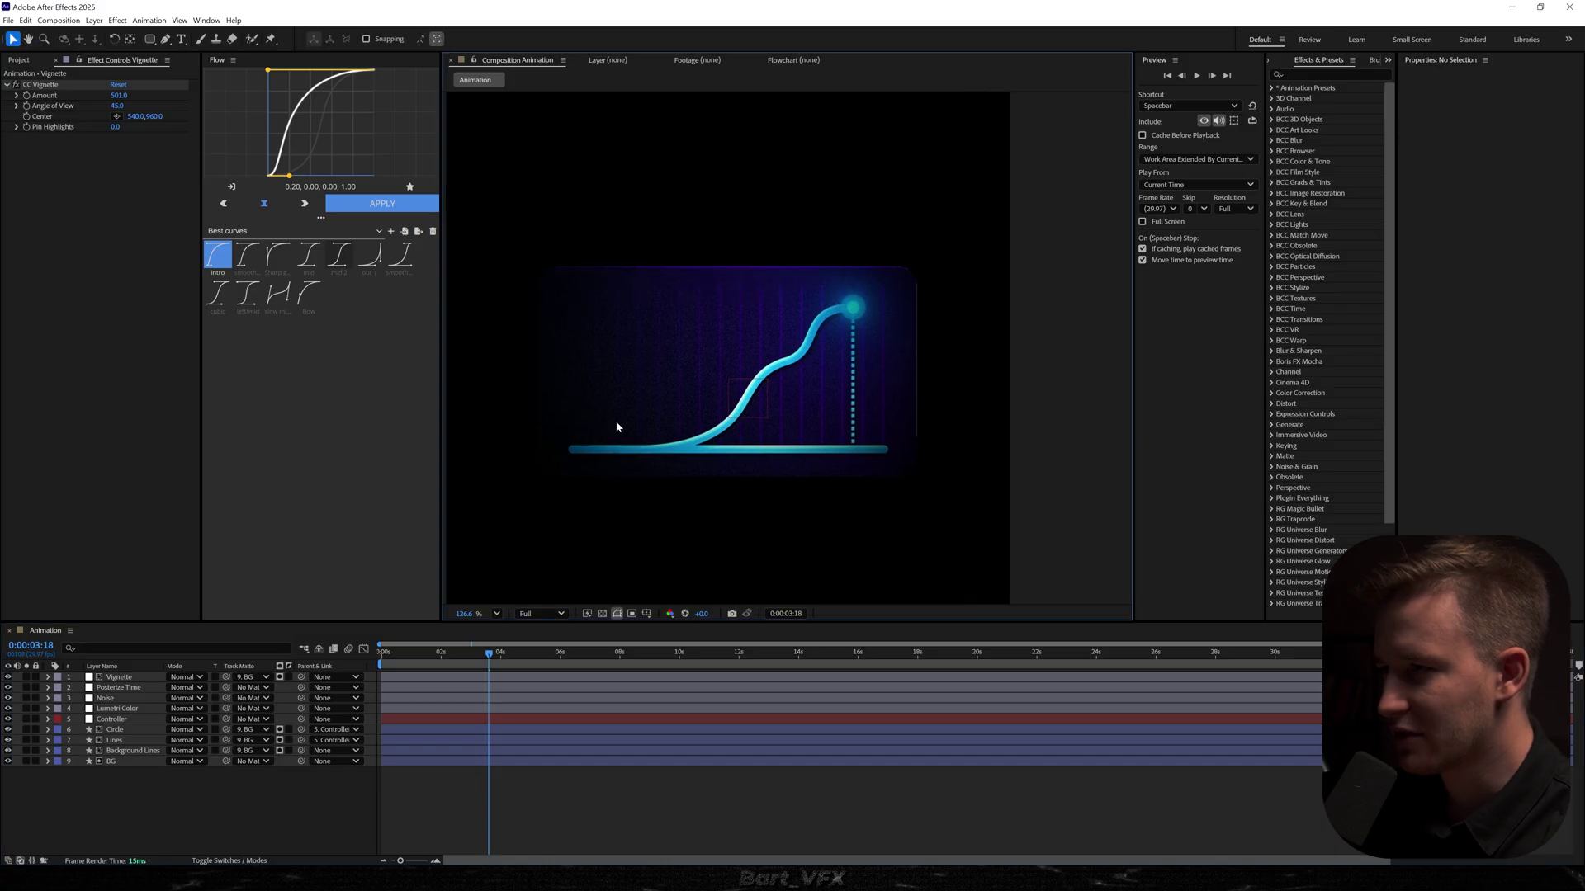
pyautogui.hotkey('ctrl', 'y')
pyautogui.click(783, 532)
pyautogui.click(914, 366)
pyautogui.click(873, 558)
pyautogui.moveTo(124, 677); pyautogui.dragTo(159, 767)
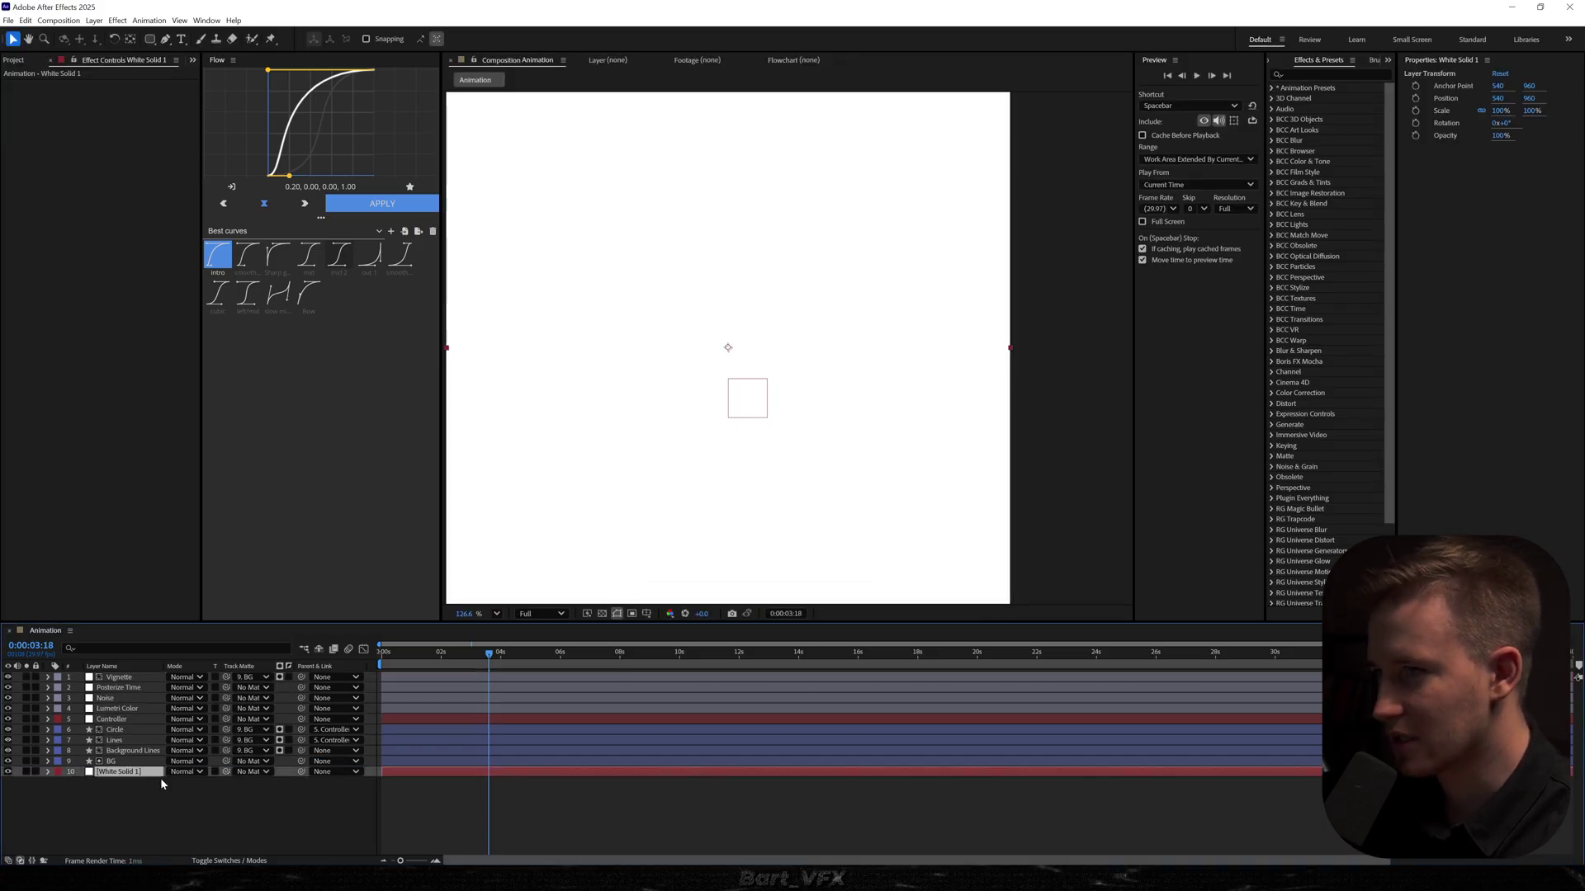
pyautogui.scroll(-1, 648, 446)
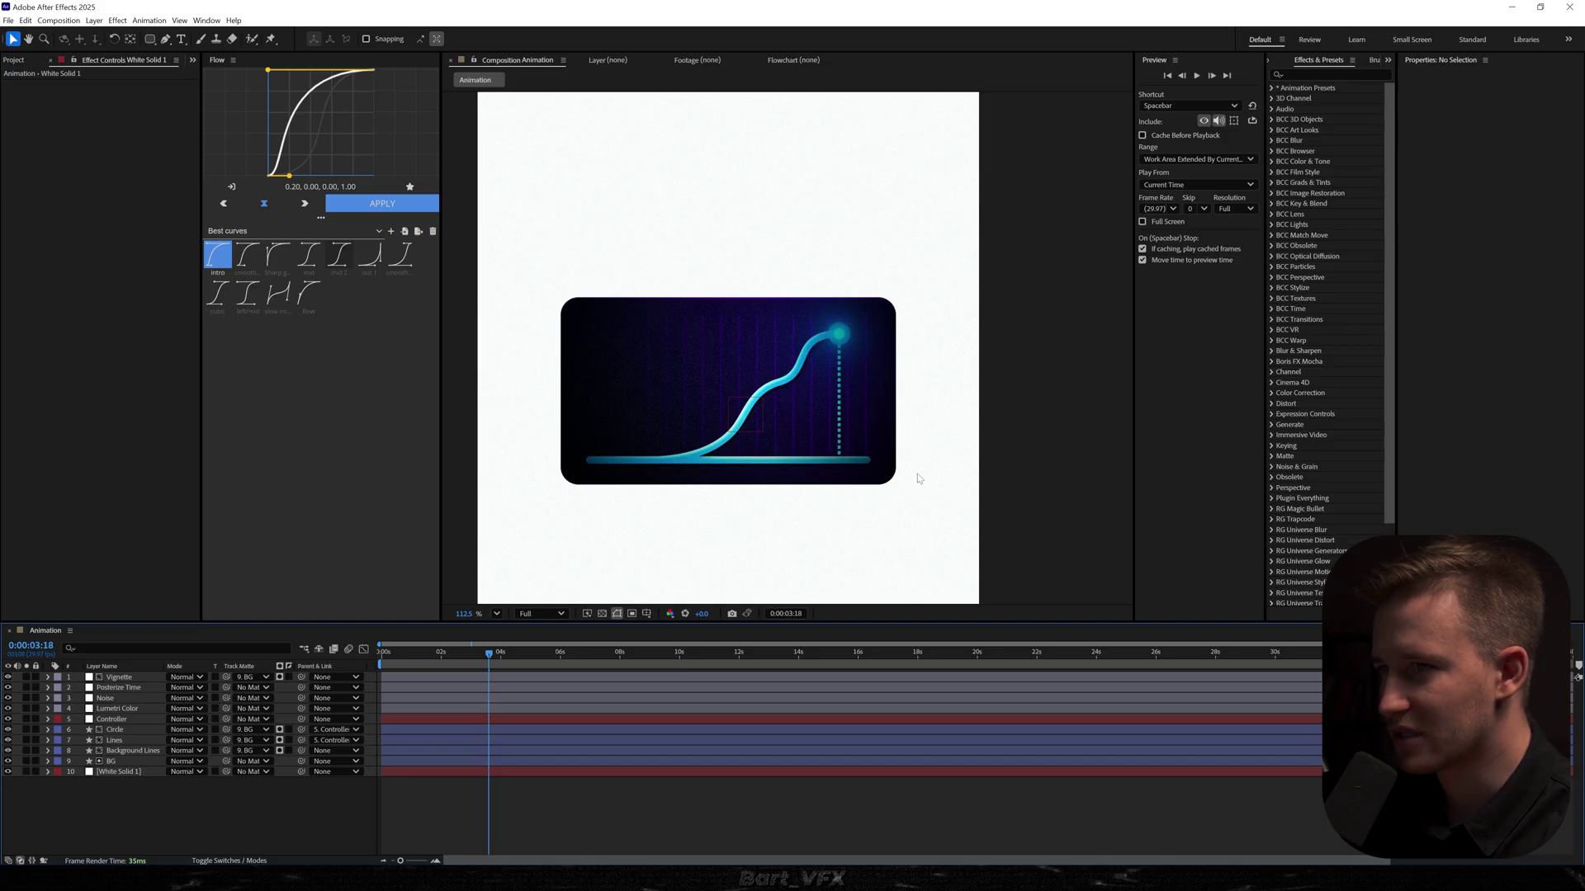
pyautogui.scroll(2, 918, 478)
pyautogui.scroll(-1, 835, 449)
pyautogui.click(377, 773)
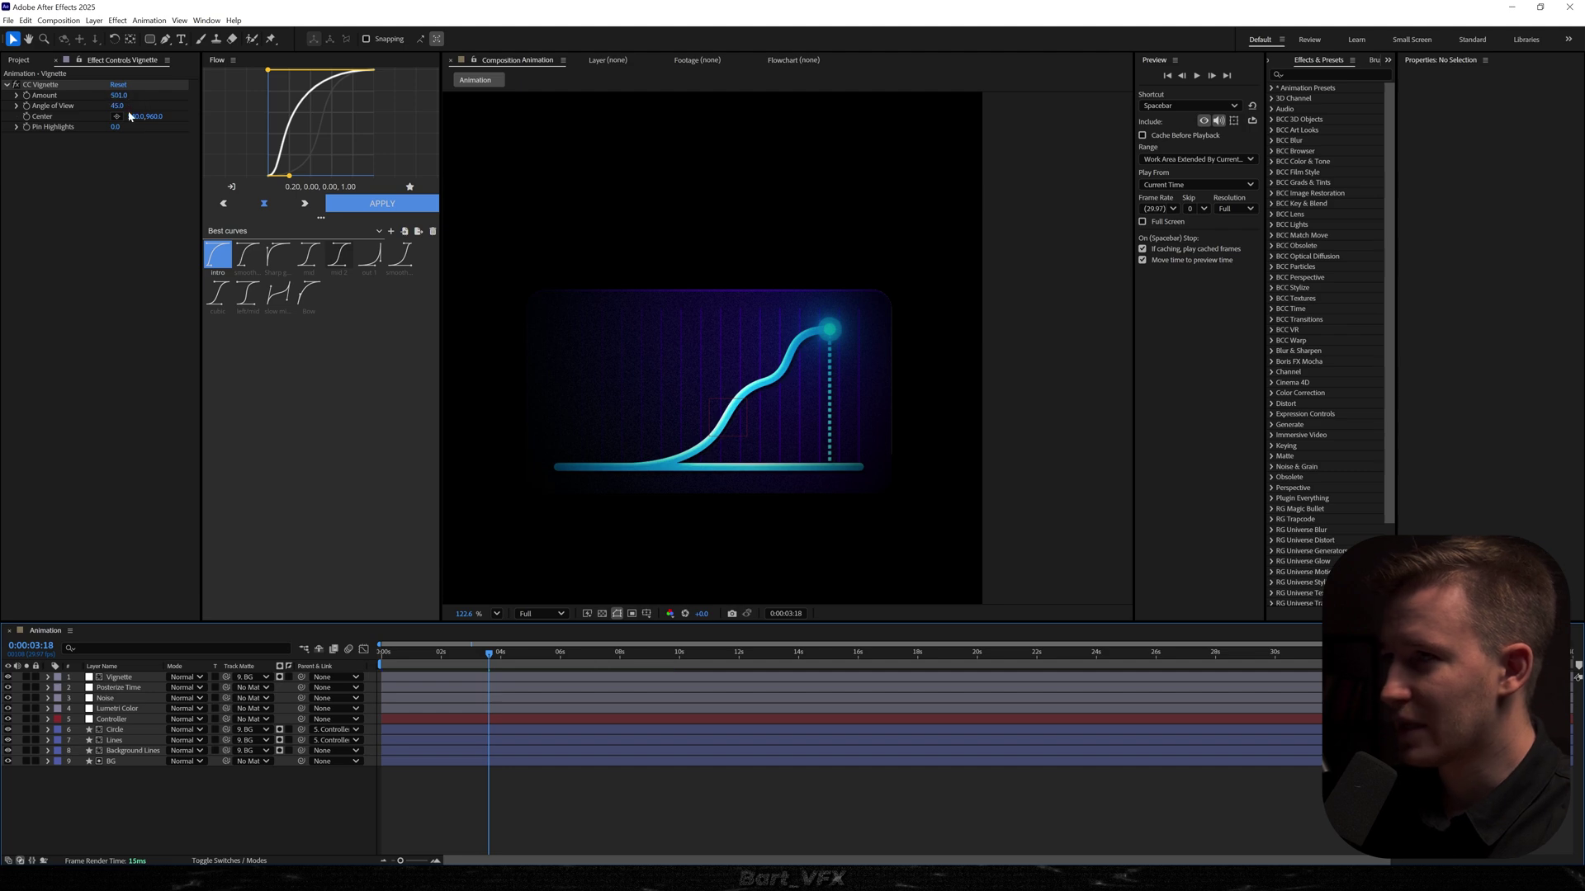
# - Shift the CC Vignette center horizontally to 582, 960 and play the animation from the start
pyautogui.moveTo(133, 117); pyautogui.dragTo(408, 289)
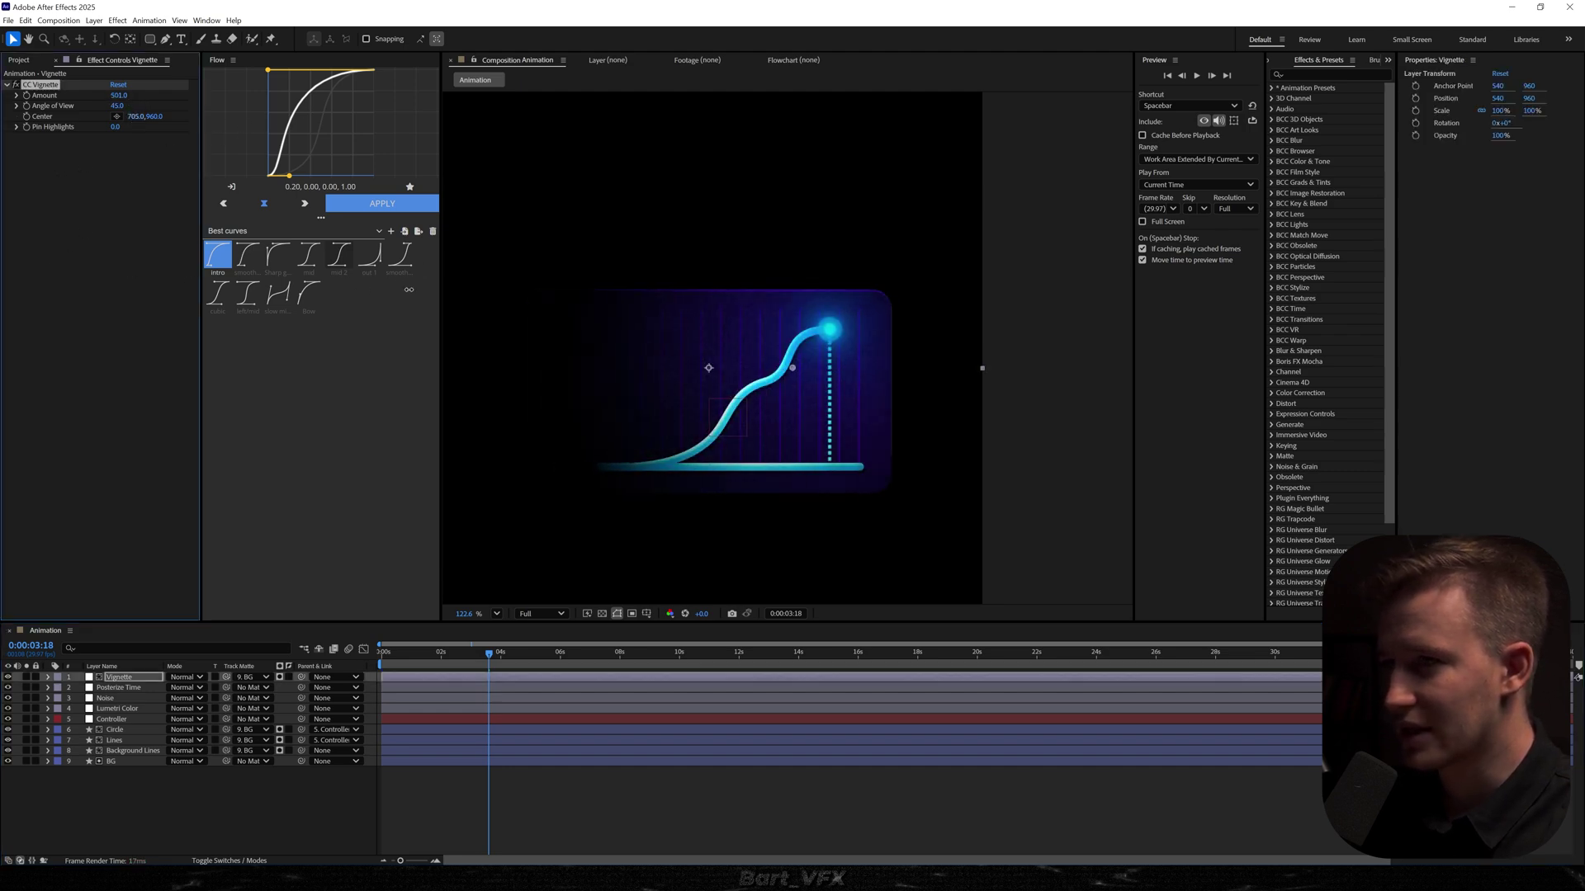
pyautogui.press('Home')
pyautogui.press('space')
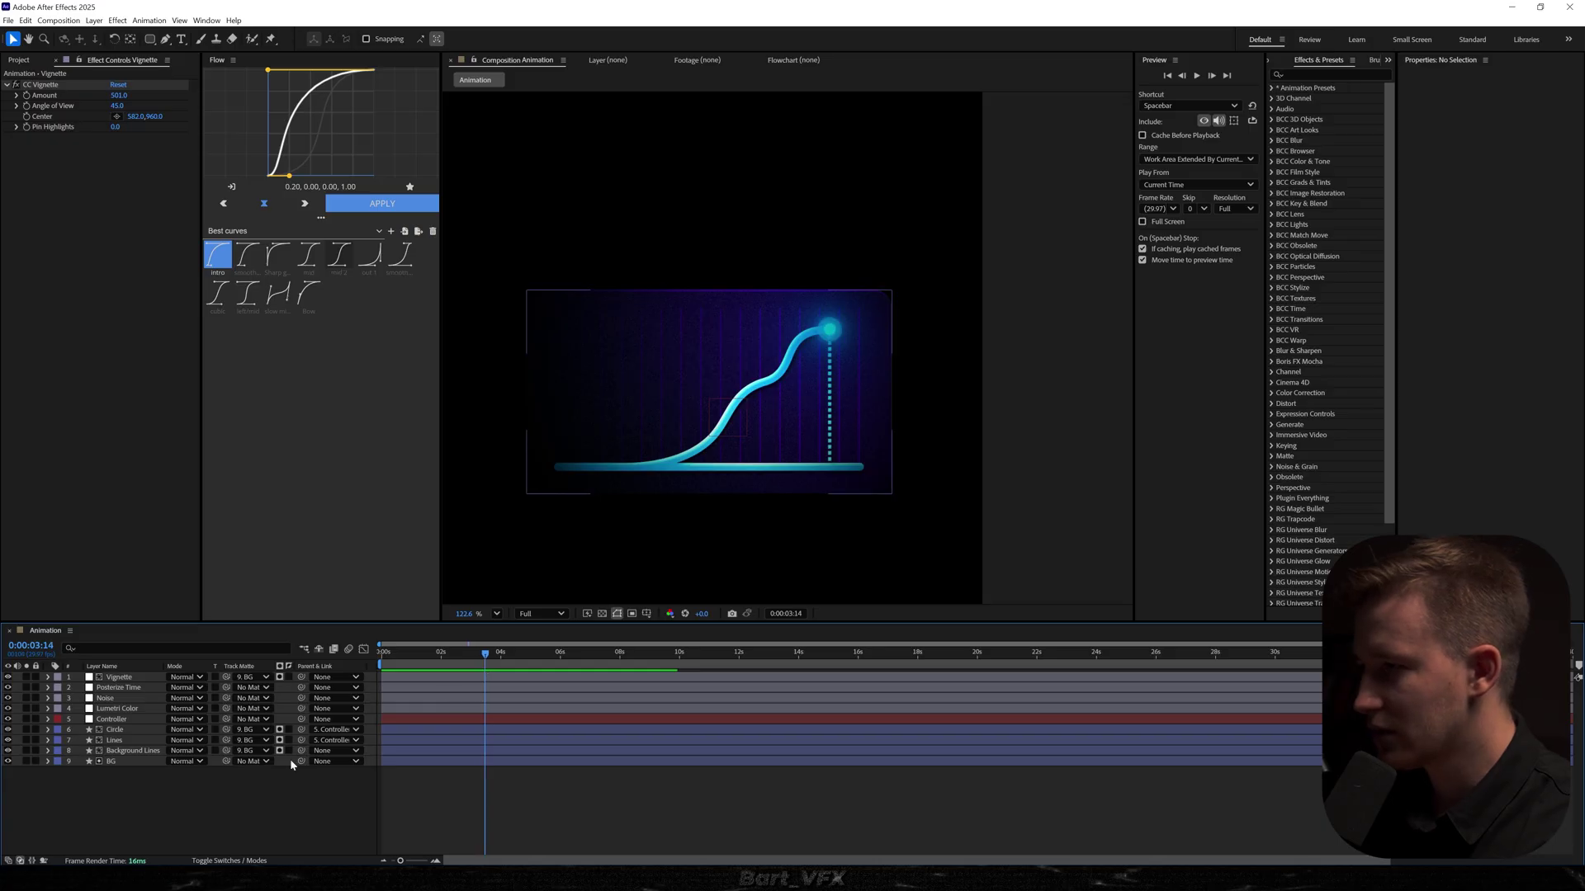
# - Enable motion blur on the BG, Background Lines, Lines and Circle layers
pyautogui.press('F4')
pyautogui.moveTo(214, 756); pyautogui.dragTo(190, 726)
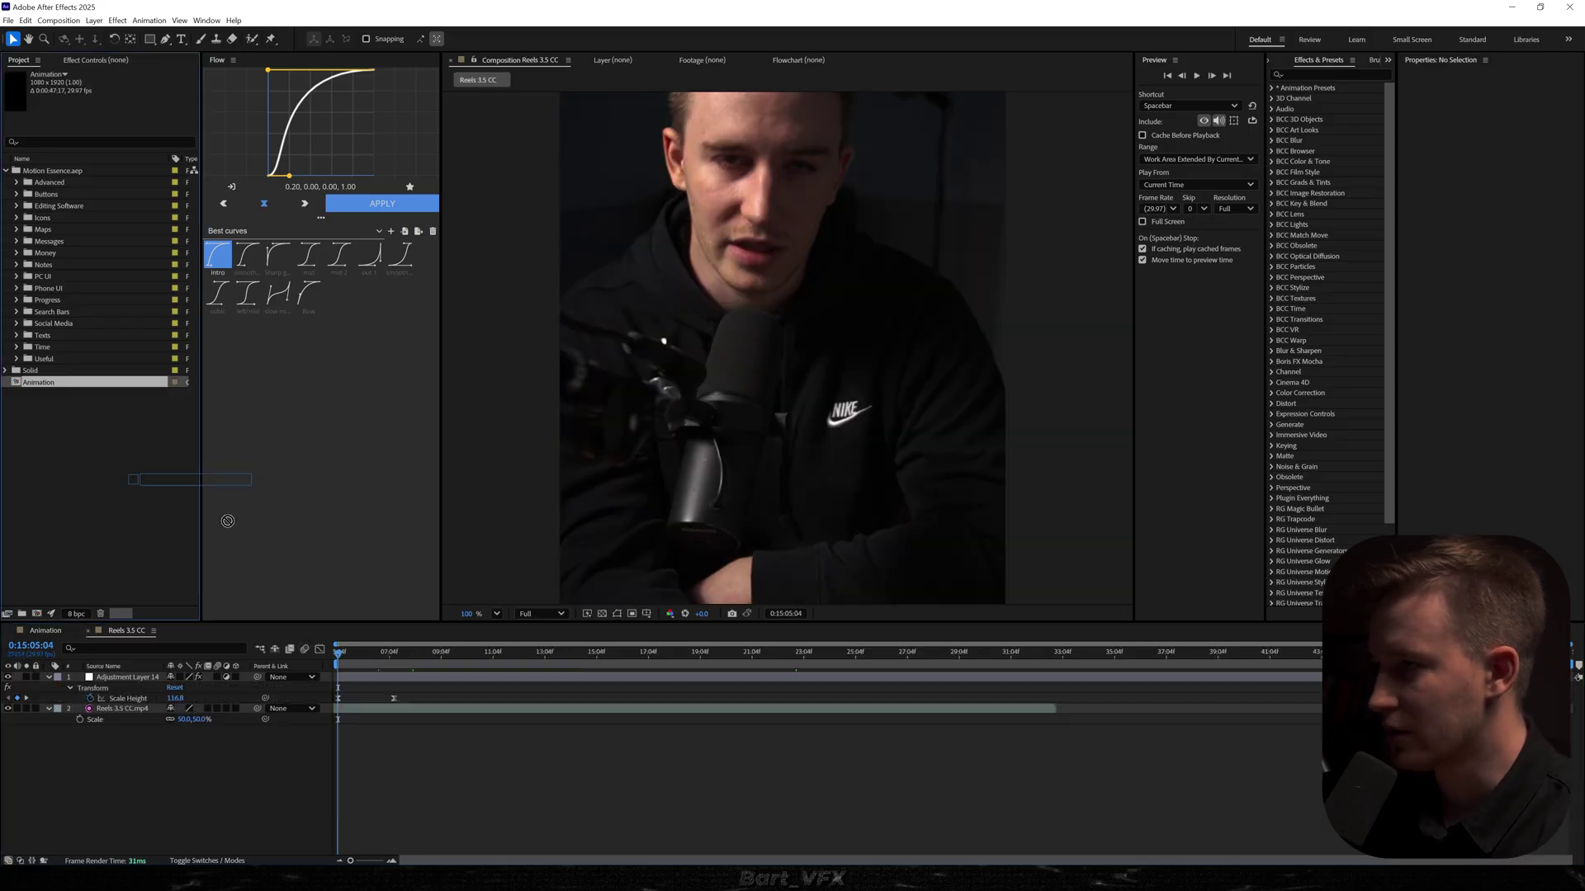
# - Place the Animation composition between the adjustment layer and the footage in Reels 3.5 CC, and play it over the footage
pyautogui.moveTo(166, 480); pyautogui.dragTo(390, 725)
pyautogui.press('space')
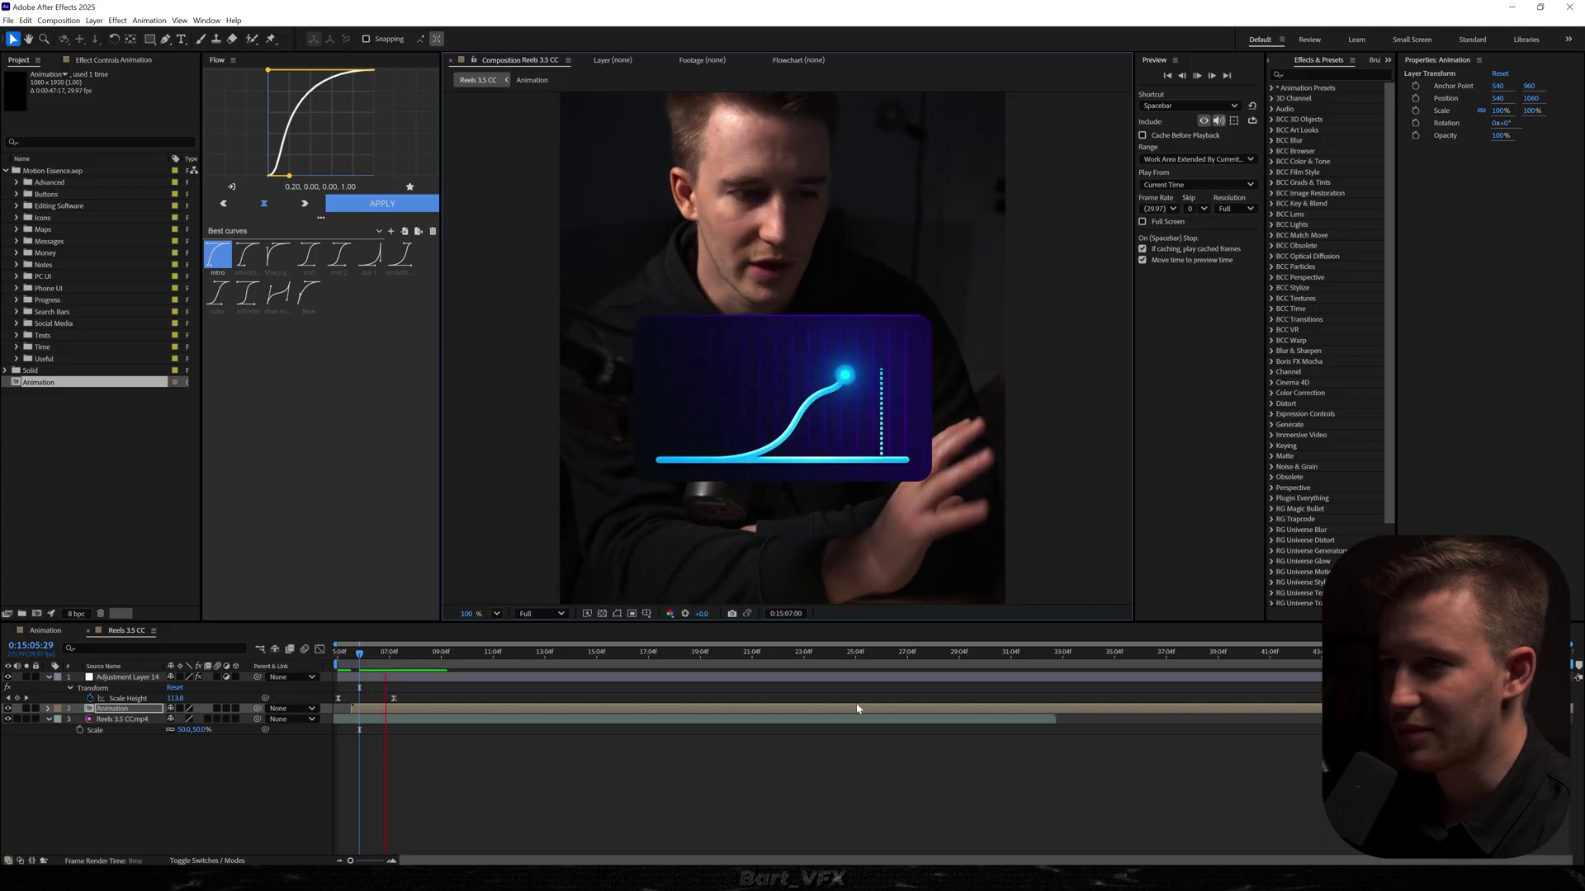
pyautogui.scroll(3, 765, 328)
pyautogui.scroll(1, 761, 339)
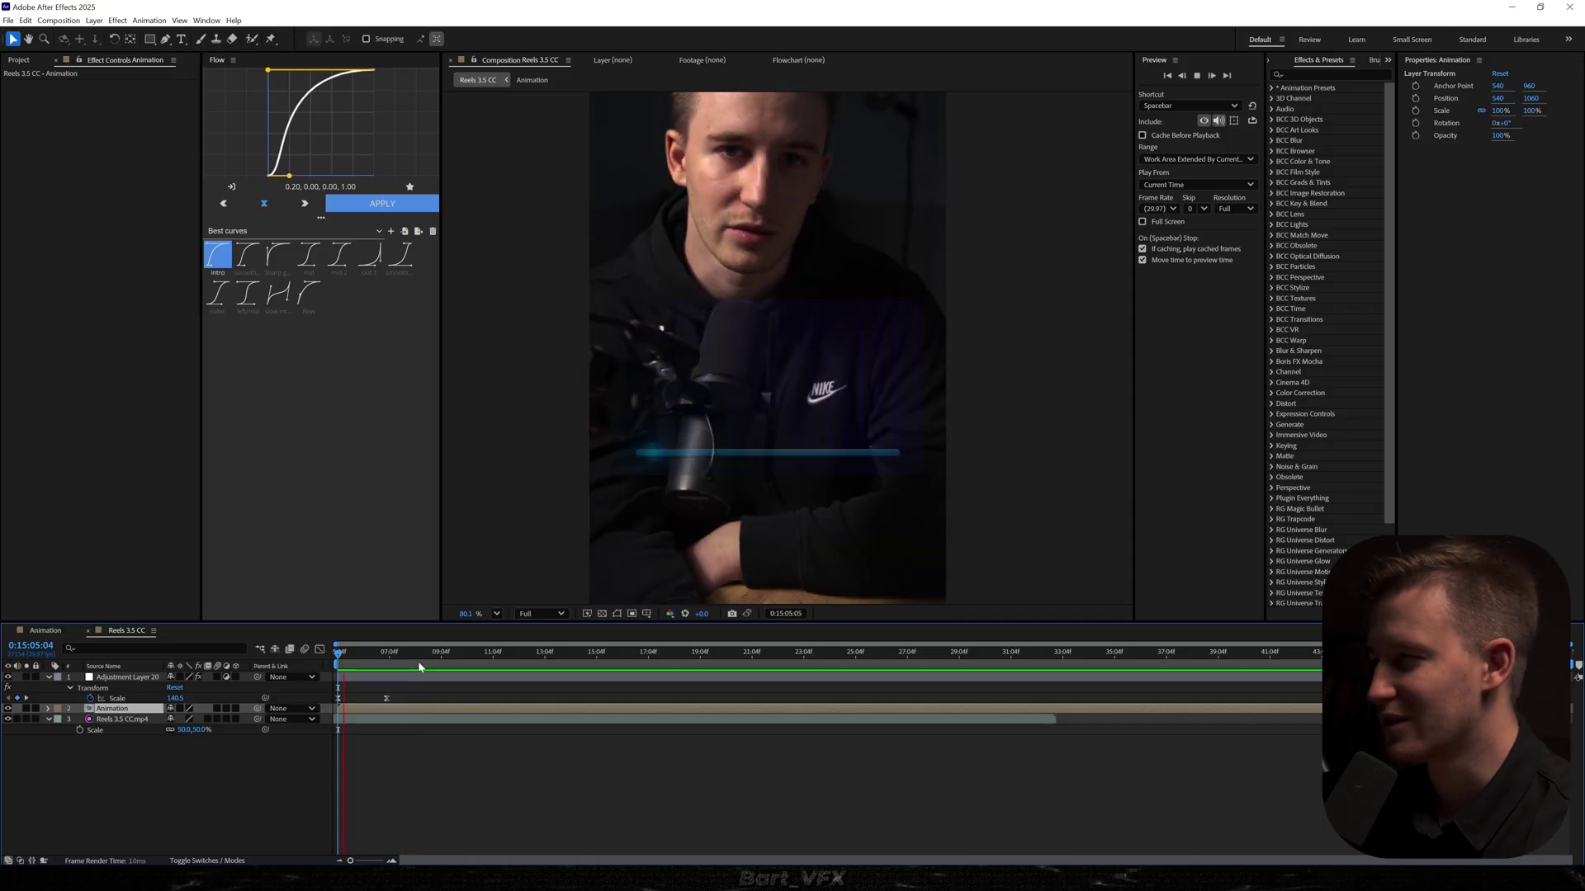
pyautogui.press('space')
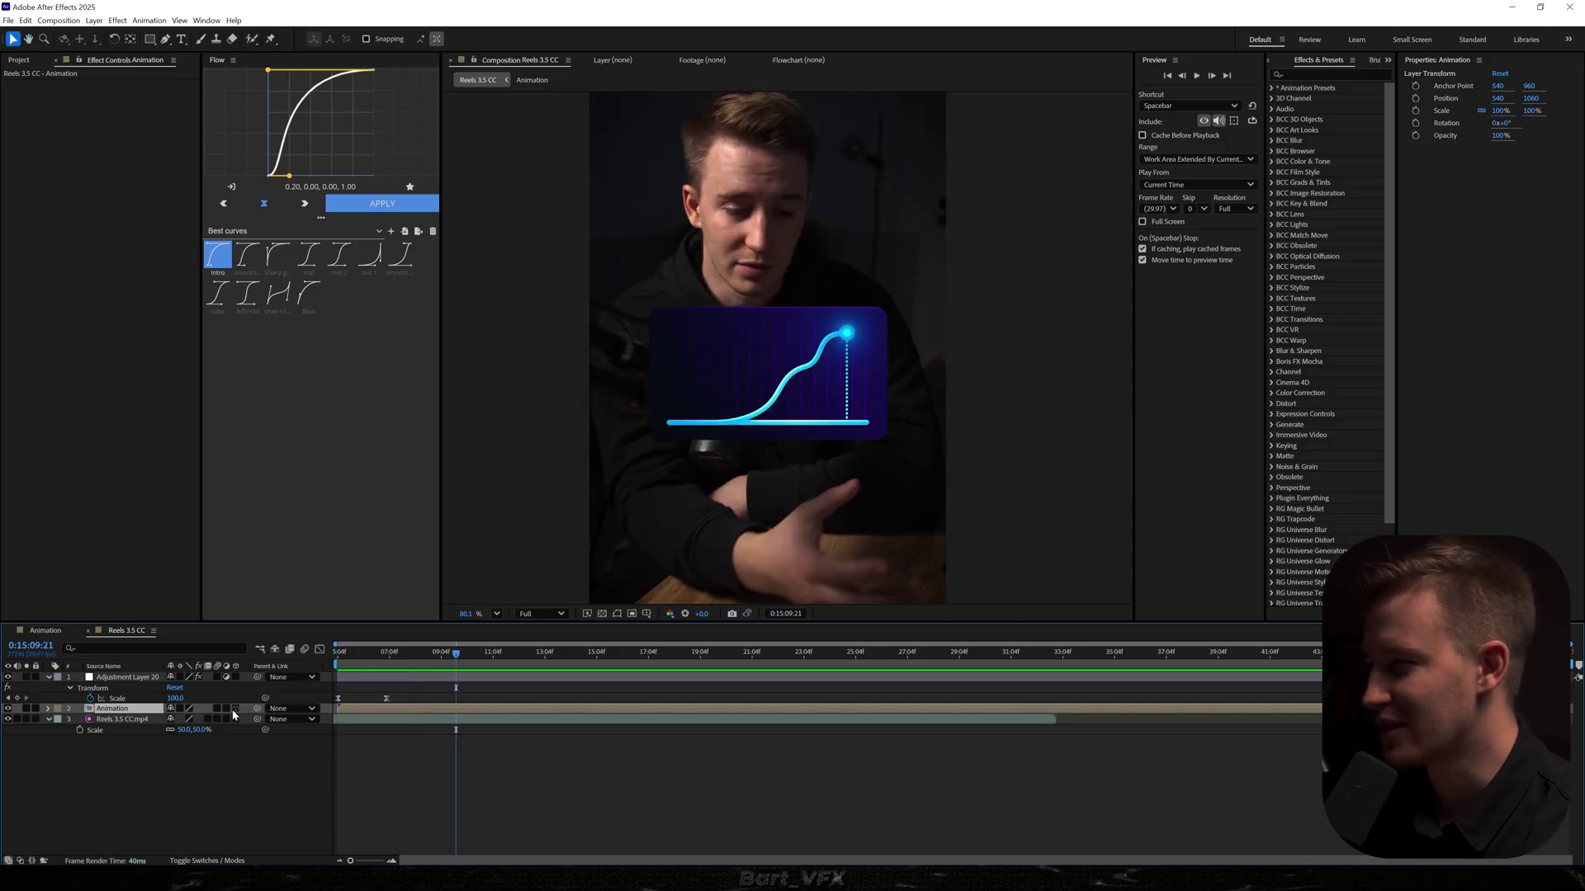
# - Make the Animation layer 3D, rotate it to X -15.7° and Y 21.1°, and keyframe its three rotations at 0:15:07:11
pyautogui.click(235, 709)
pyautogui.press('r')
pyautogui.moveTo(179, 741); pyautogui.dragTo(281, 739)
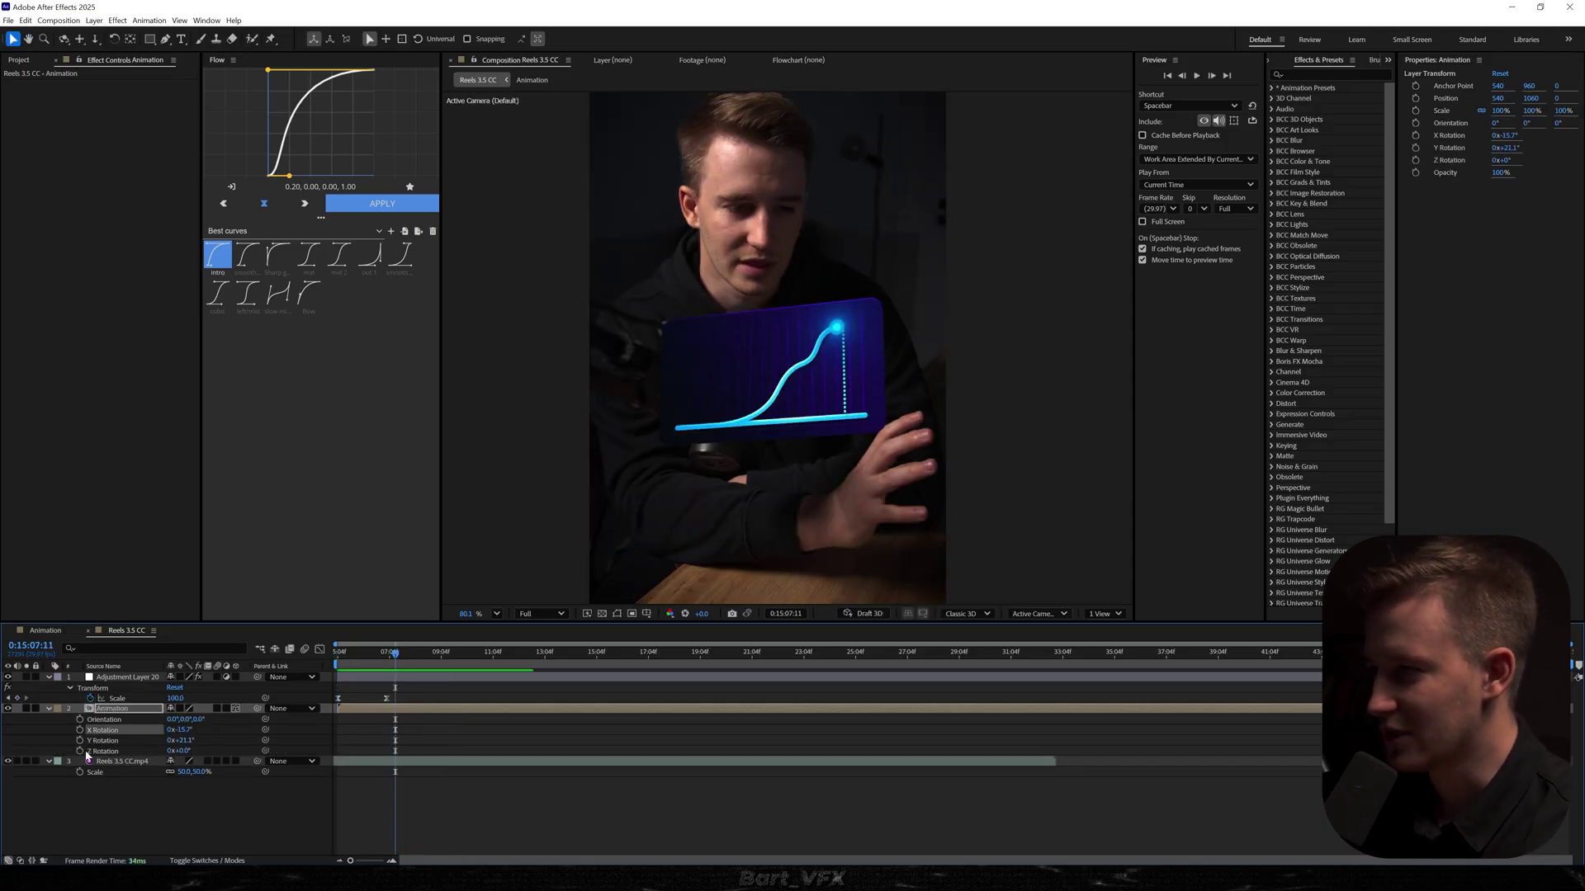
pyautogui.click(80, 729)
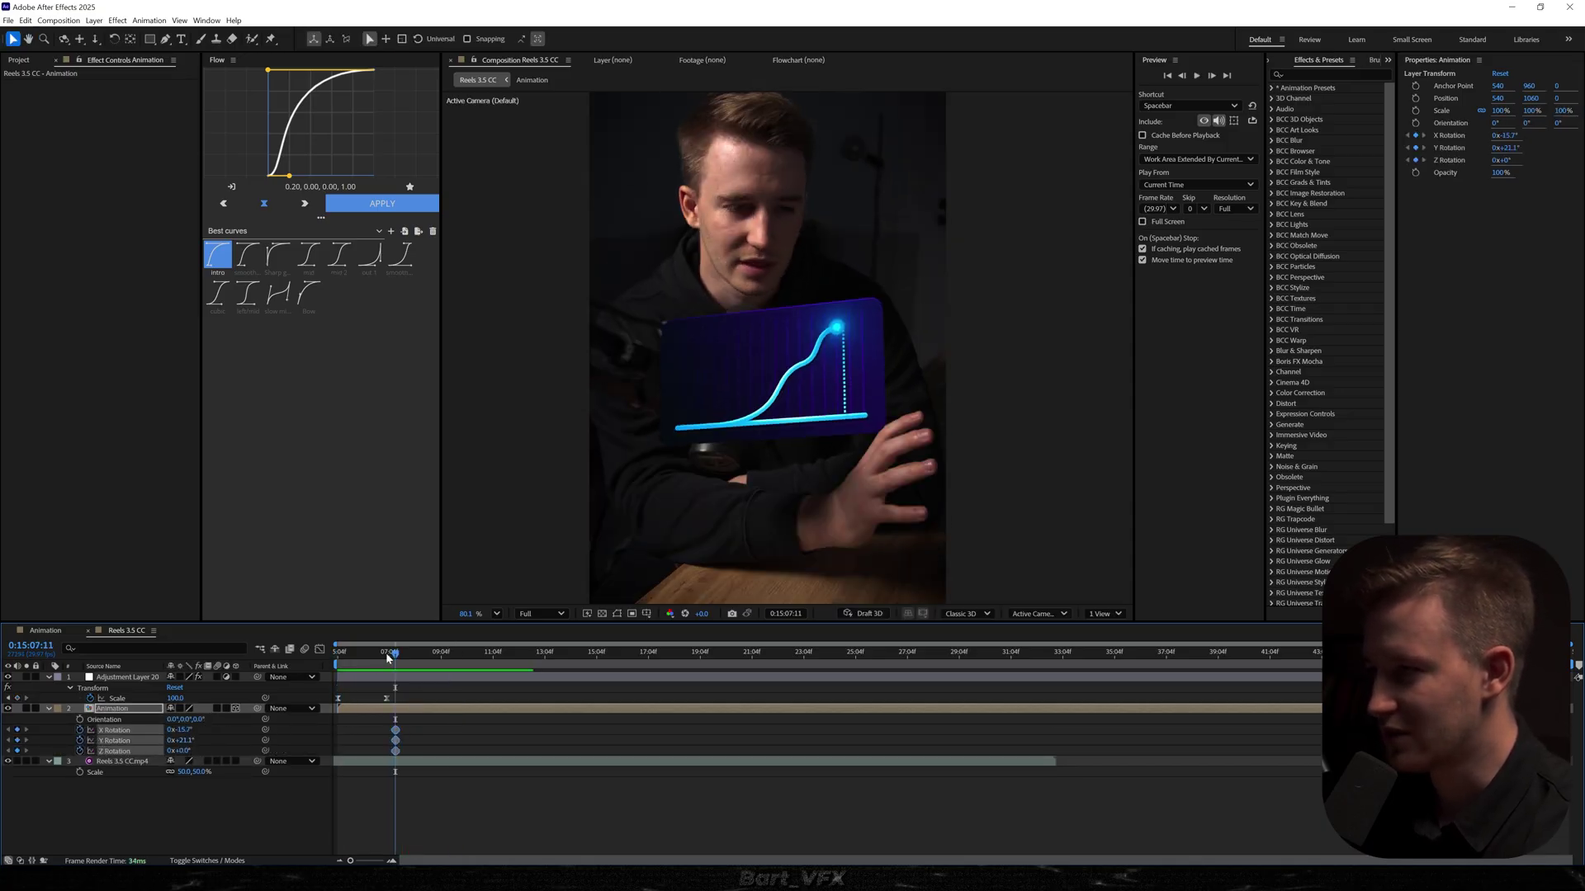
# - Keyframe the Animation layer's starting rotation at 0:15:05:04 as X -30.4°, Y 4.7° and Z -10.4°, and preview the motion
pyautogui.moveTo(388, 656); pyautogui.dragTo(335, 656)
pyautogui.moveTo(164, 749)
pyautogui.mouseDown()
pyautogui.moveTo(46, 749)
pyautogui.moveTo(137, 760)
pyautogui.moveTo(157, 731)
pyautogui.mouseUp()
pyautogui.press('space')
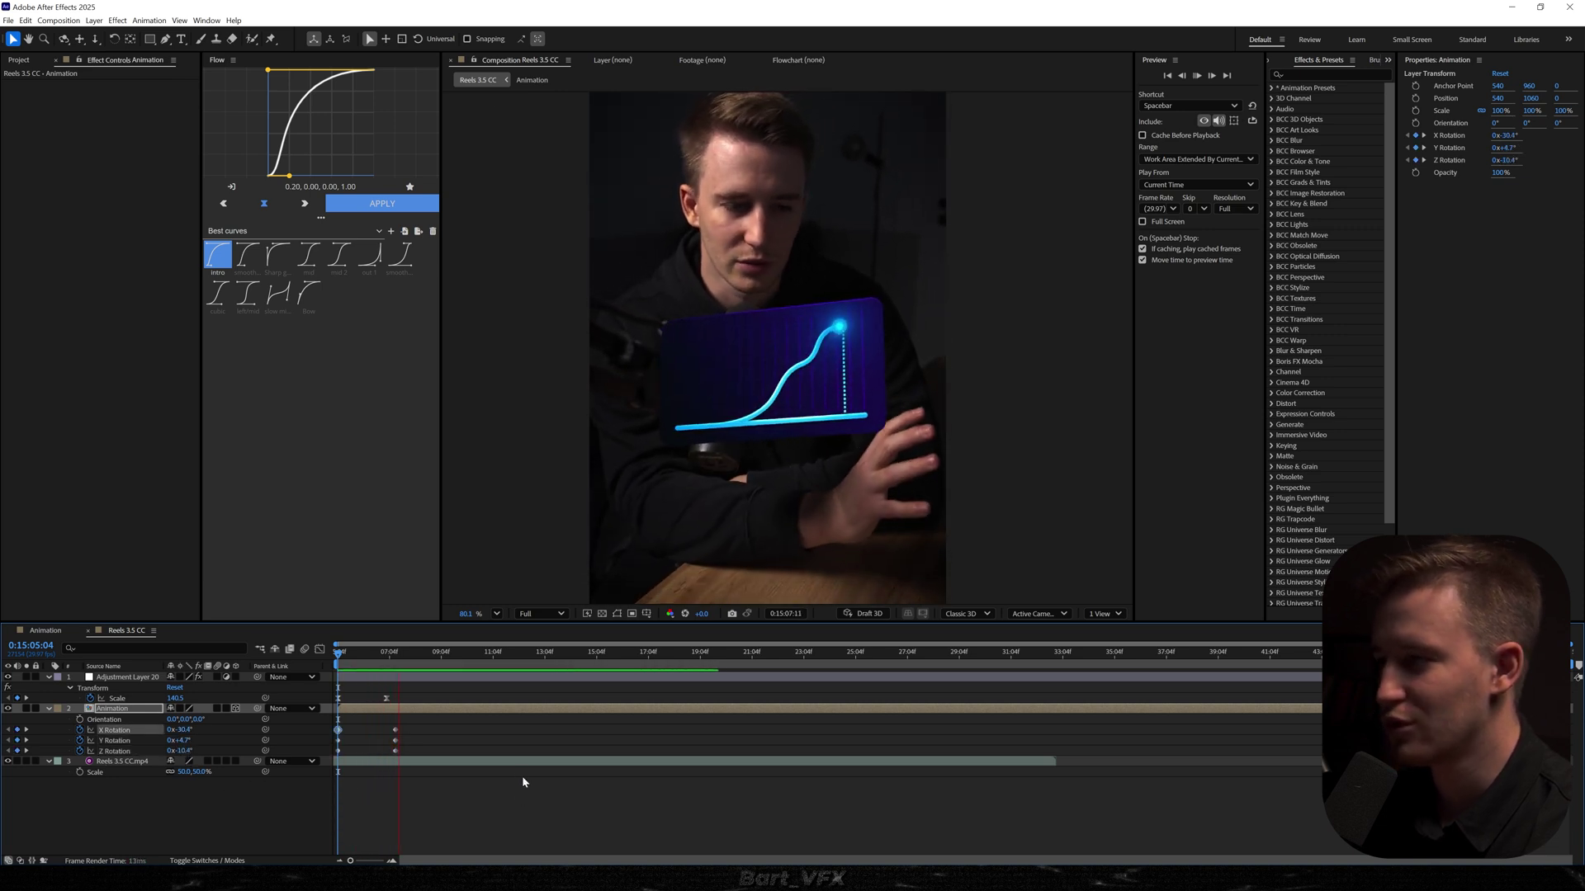
# - Move the ending rotation keyframes to about 0:15:08:26, ease all rotation keyframes with the intro curve and replay from the start
pyautogui.moveTo(445, 724); pyautogui.dragTo(262, 769)
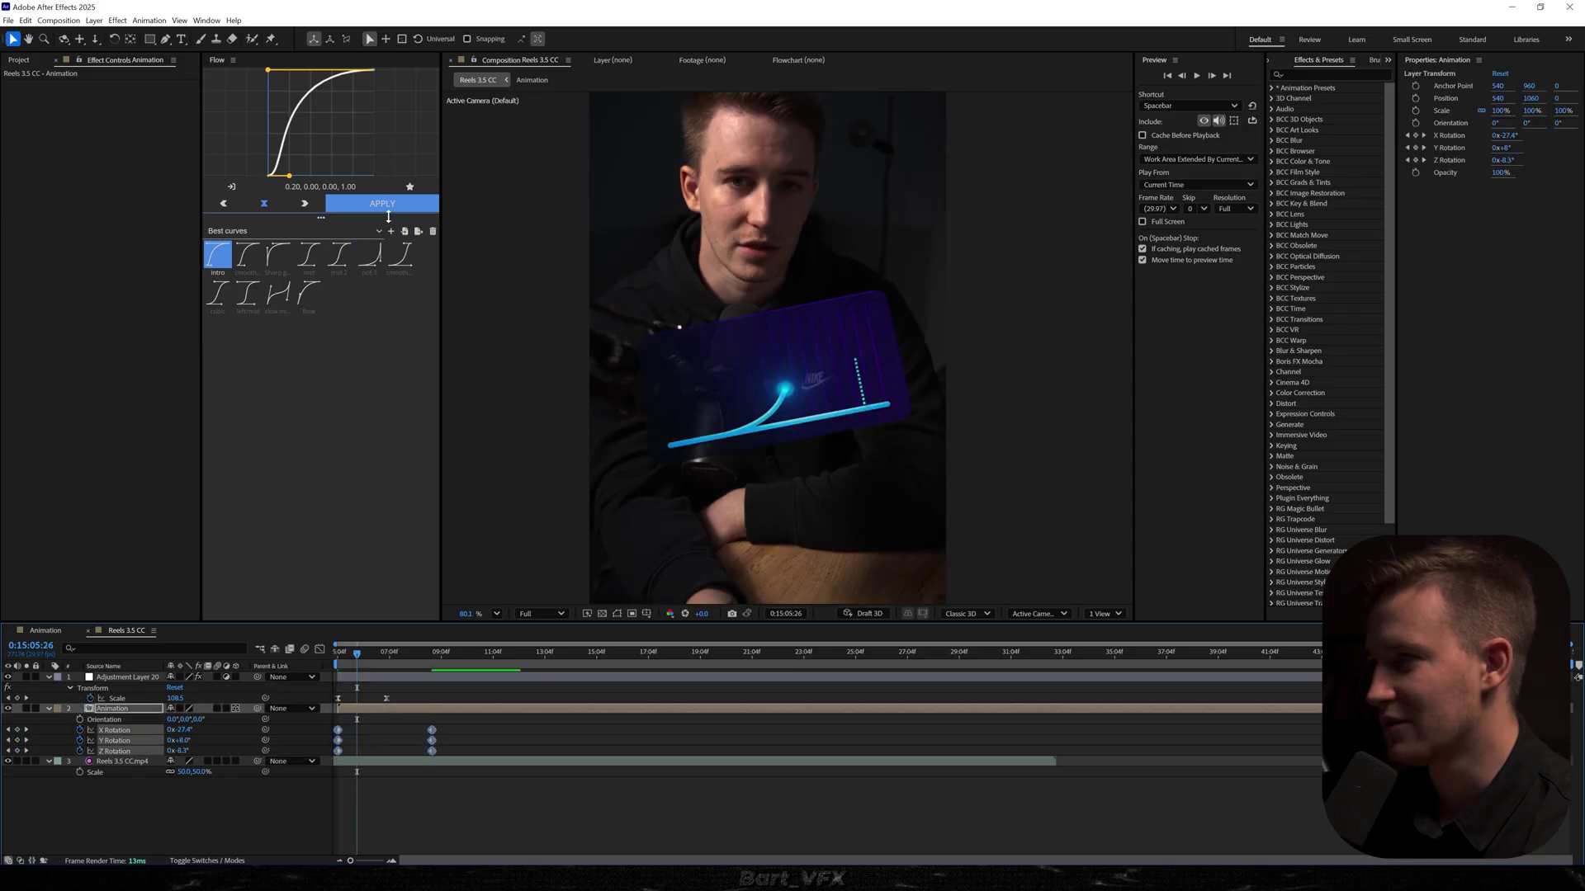
pyautogui.click(382, 205)
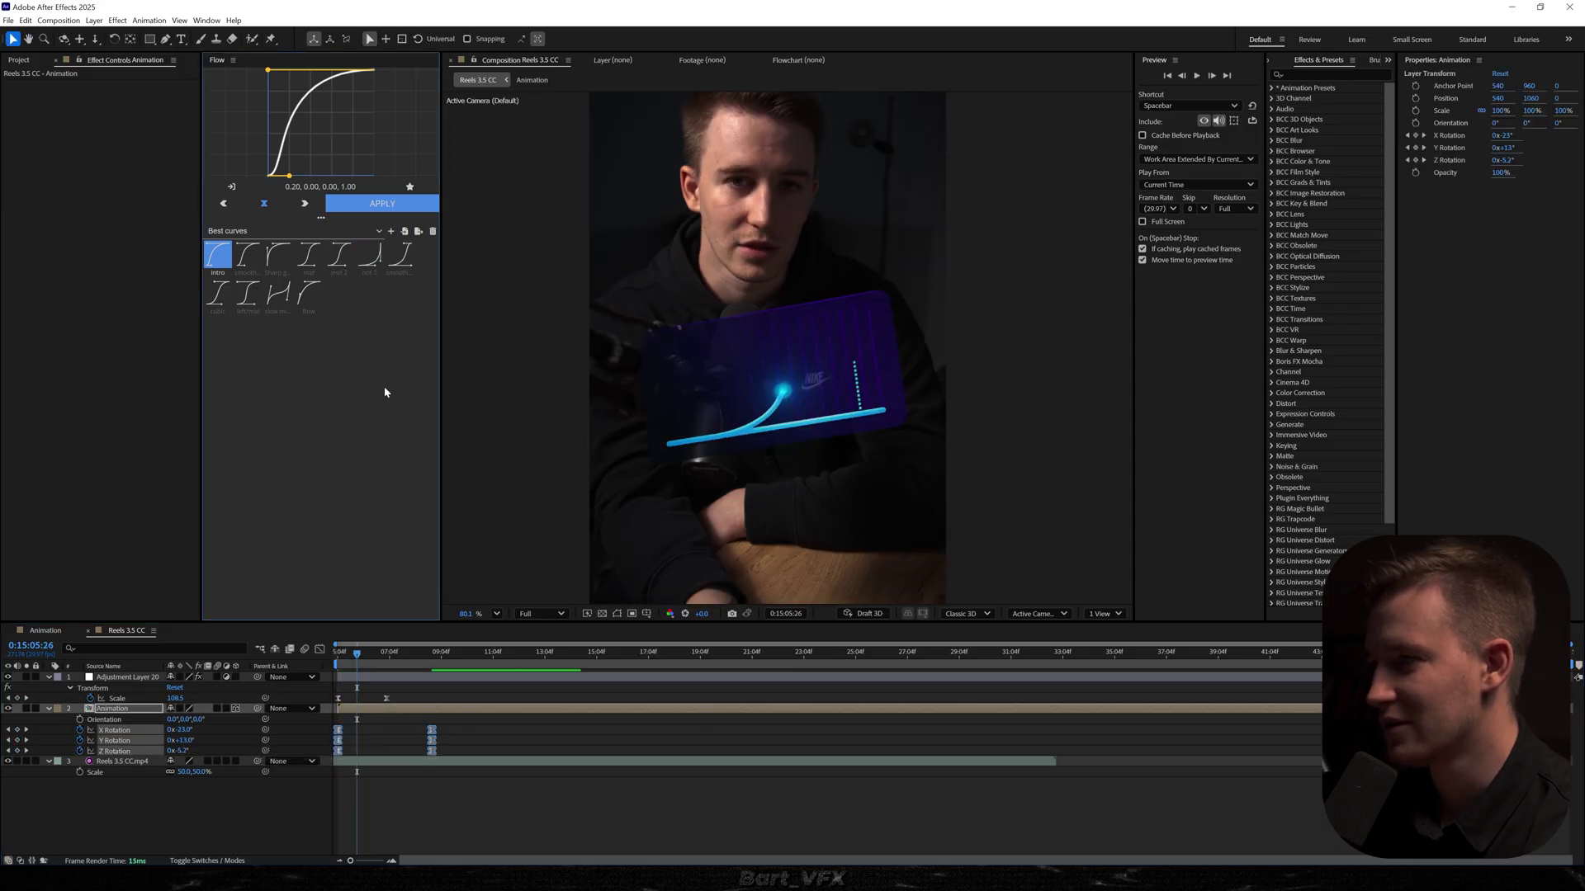
pyautogui.press('Home')
pyautogui.press('space')
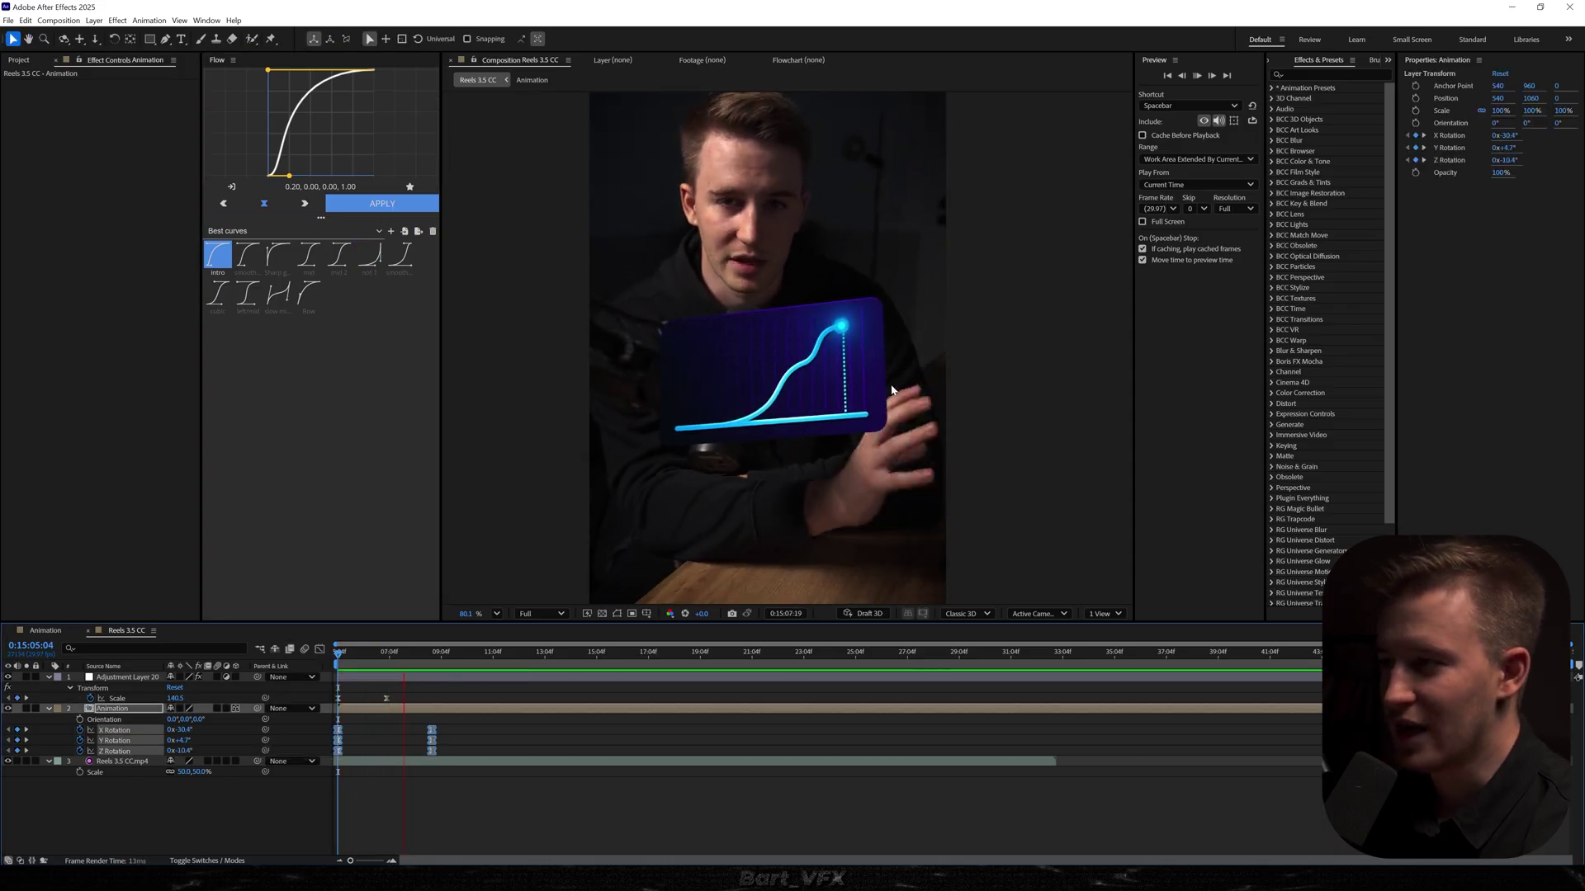
pyautogui.moveTo(389, 649); pyautogui.dragTo(504, 649)
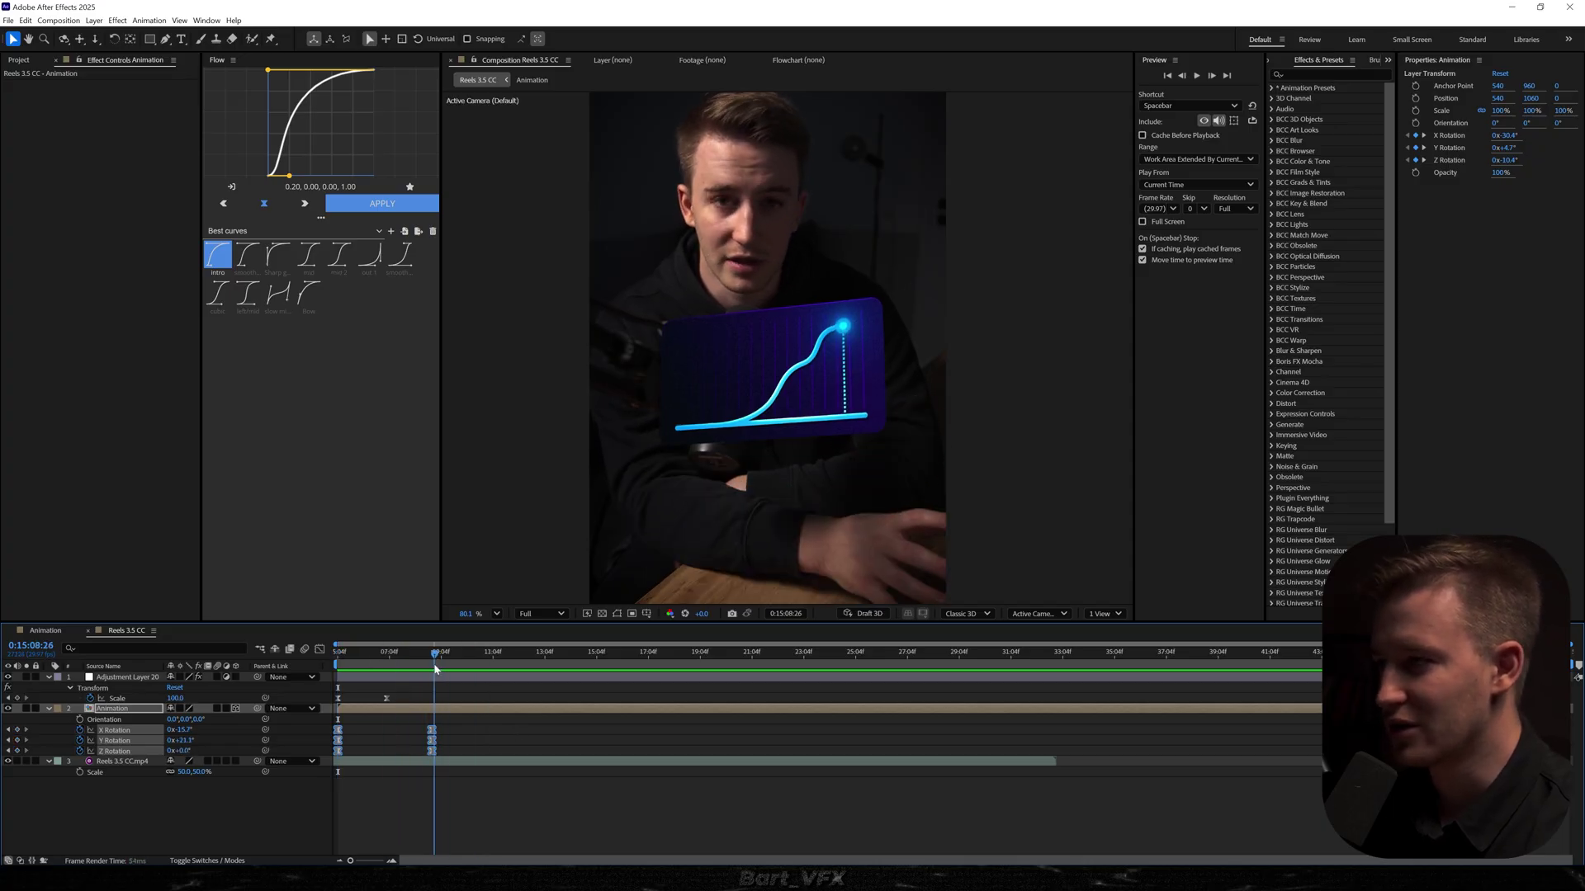
pyautogui.click(385, 712)
pyautogui.click(234, 715)
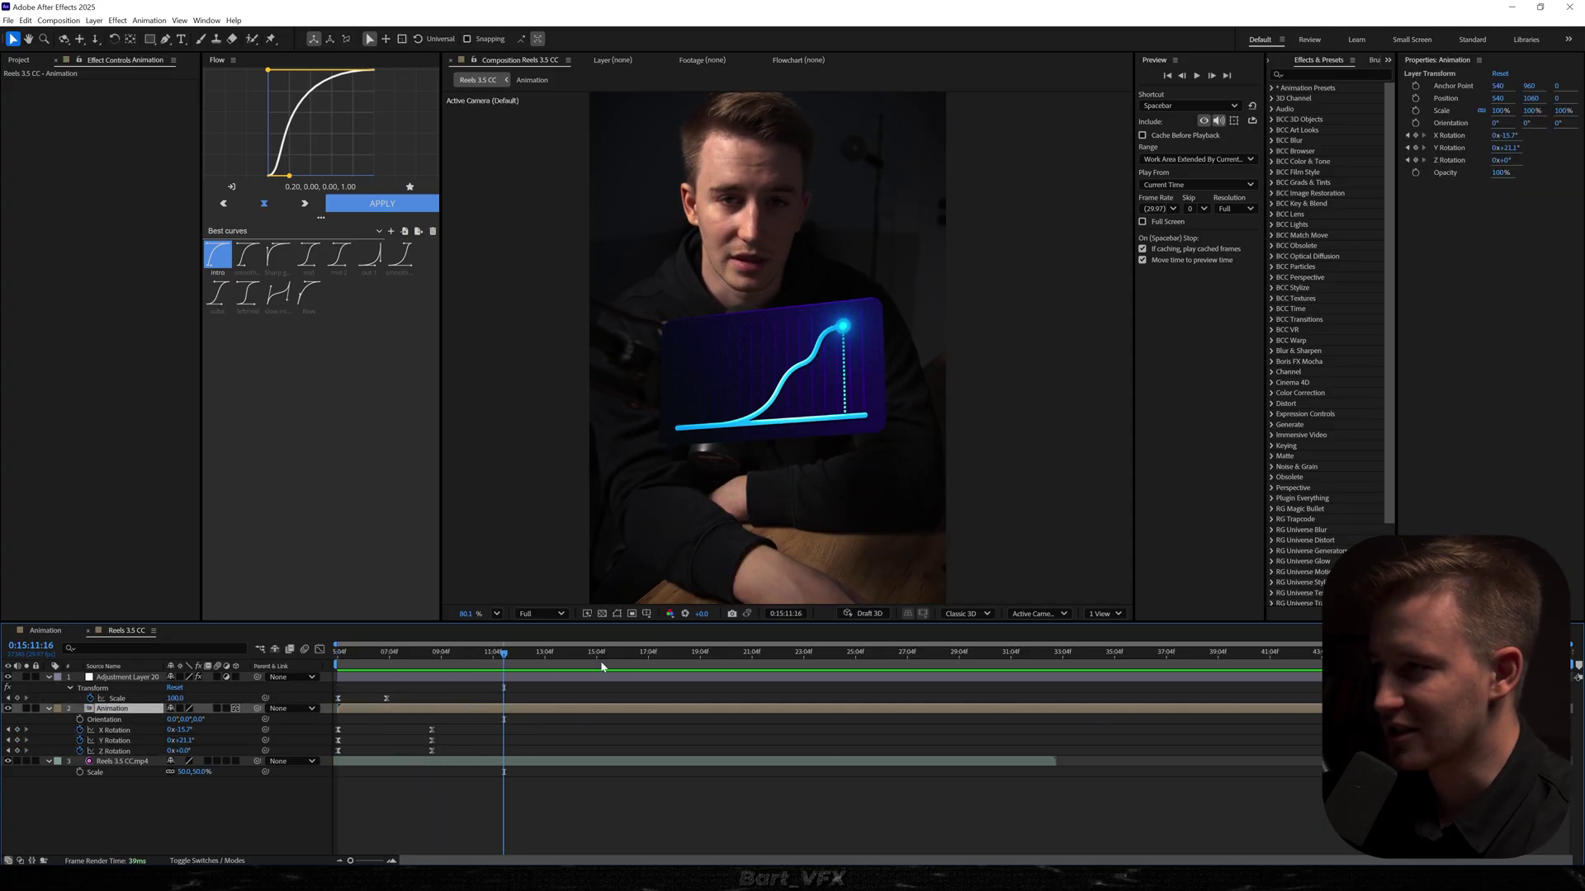
# - Add a white solid directly above the Reels 3.5 CC footage as a backdrop for the graph
pyautogui.click(462, 652)
pyautogui.click(276, 811)
pyautogui.click(123, 762)
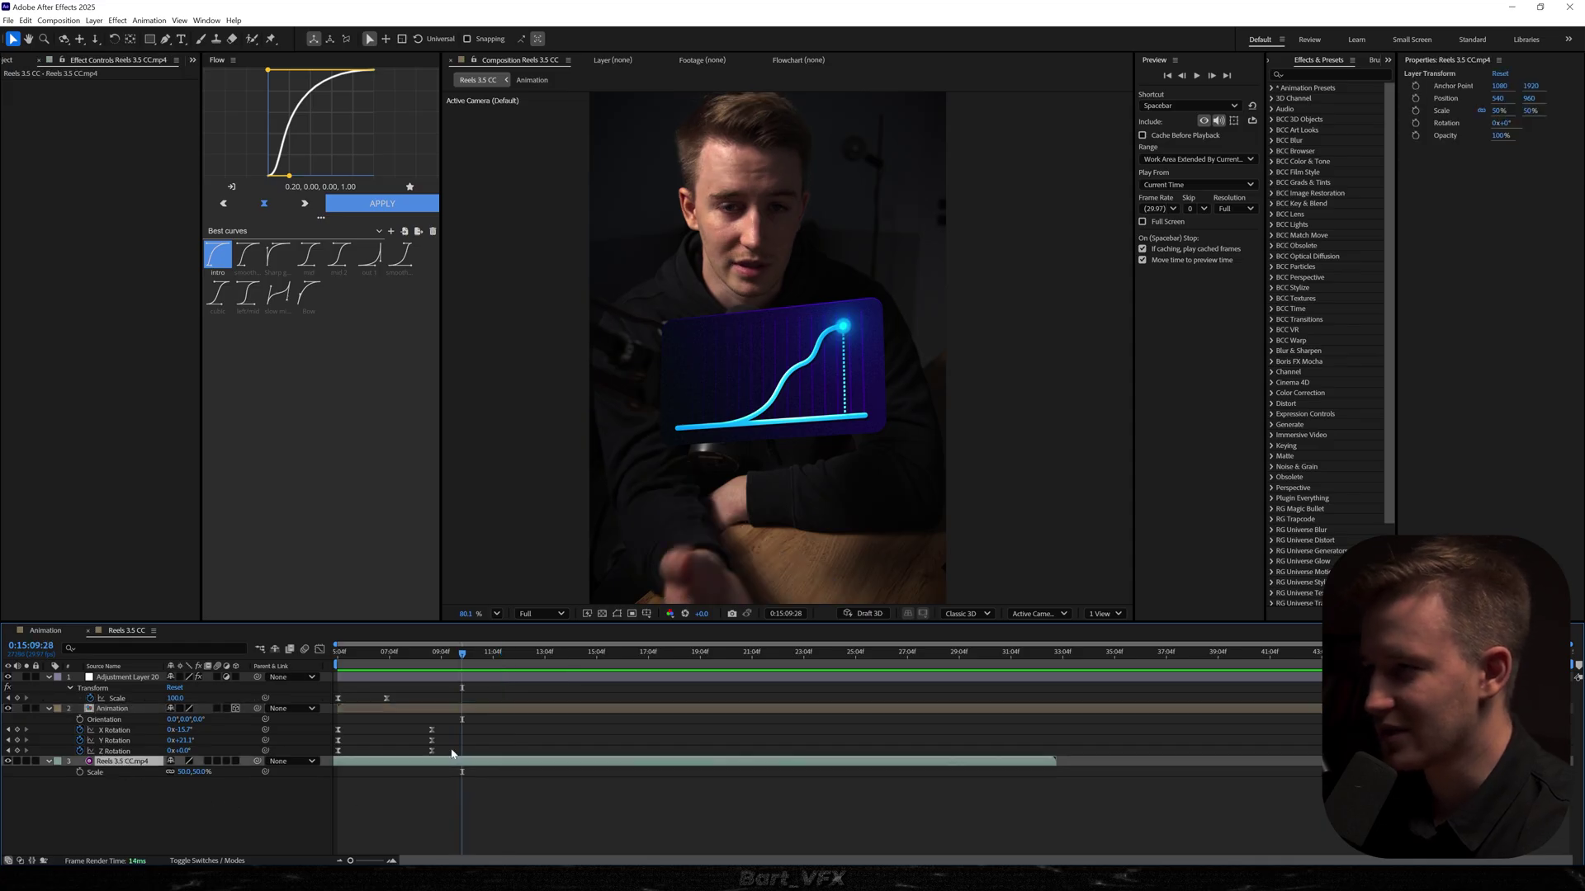
pyautogui.hotkey('ctrl', 'y')
pyautogui.click(874, 559)
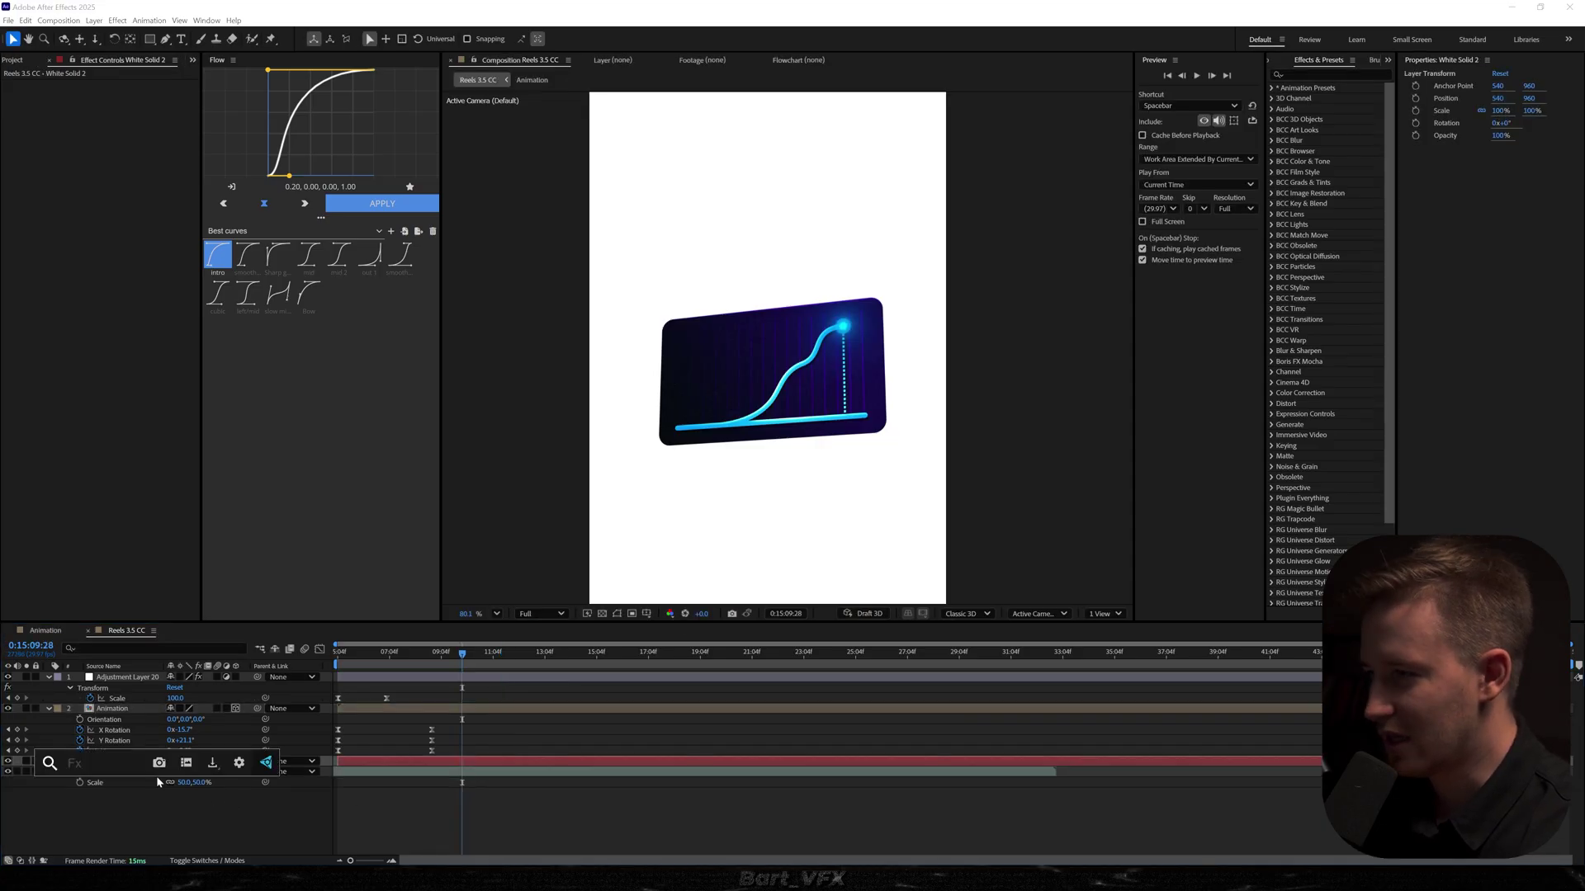
# - Apply Gradient Ramp to the white solid and set its shape to Radial Ramp
pyautogui.hotkey('ctrl', 'space')
pyautogui.write('gradi')
pyautogui.press('Up')
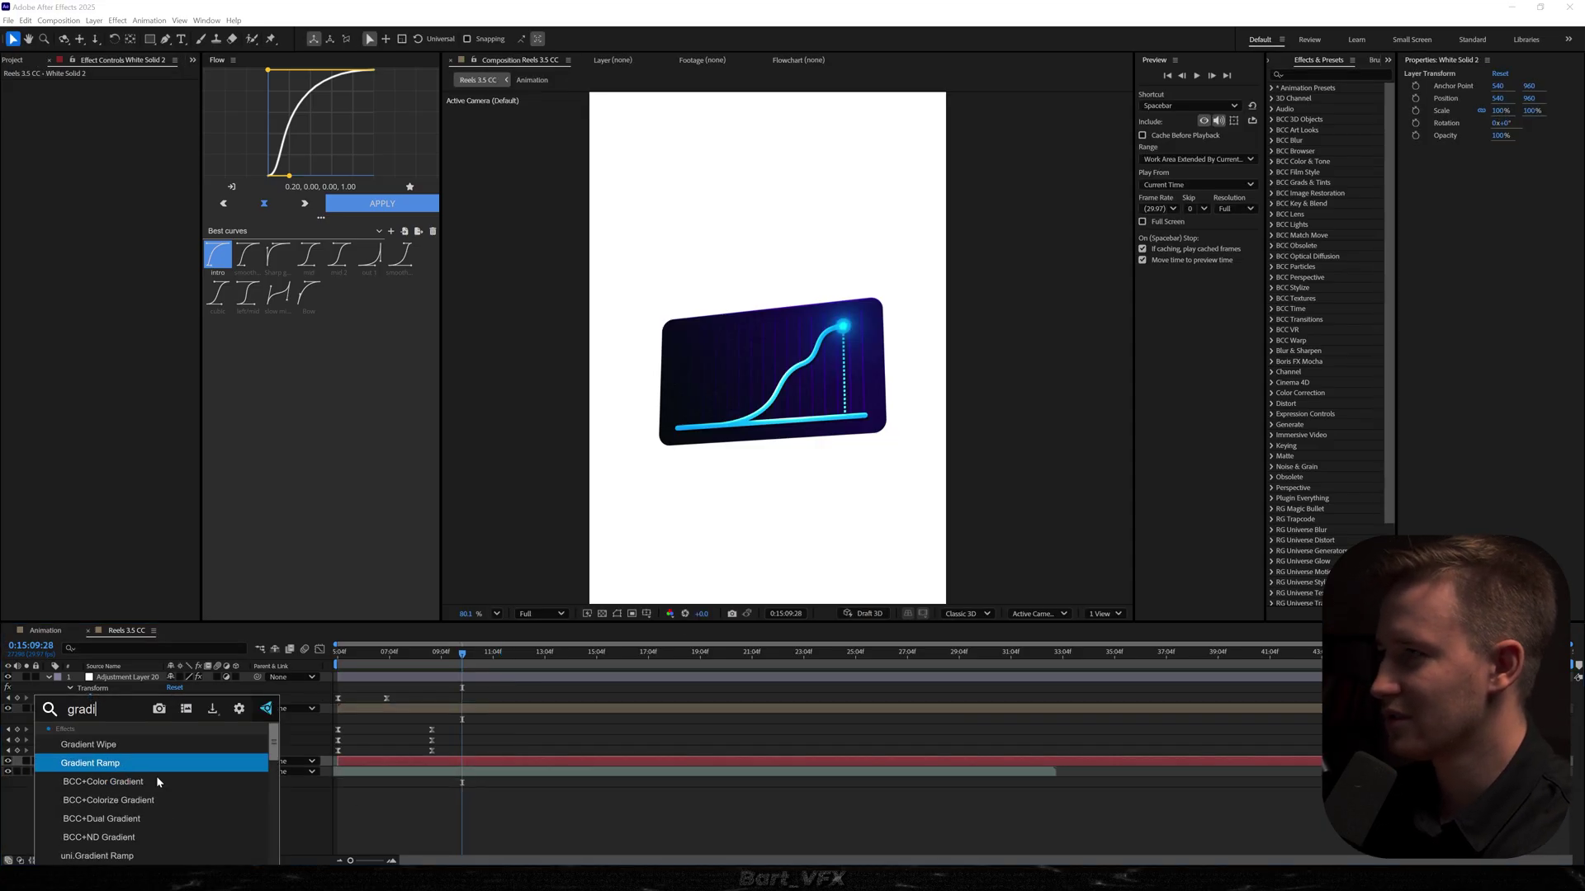
pyautogui.press('Return')
pyautogui.click(145, 137)
pyautogui.click(148, 163)
# - Move the ramp's start point to about 540, 1019 near the graph and swap the gradient colors
pyautogui.scroll(-4, 731, 251)
pyautogui.moveTo(739, 146); pyautogui.dragTo(739, 308)
pyautogui.click(146, 169)
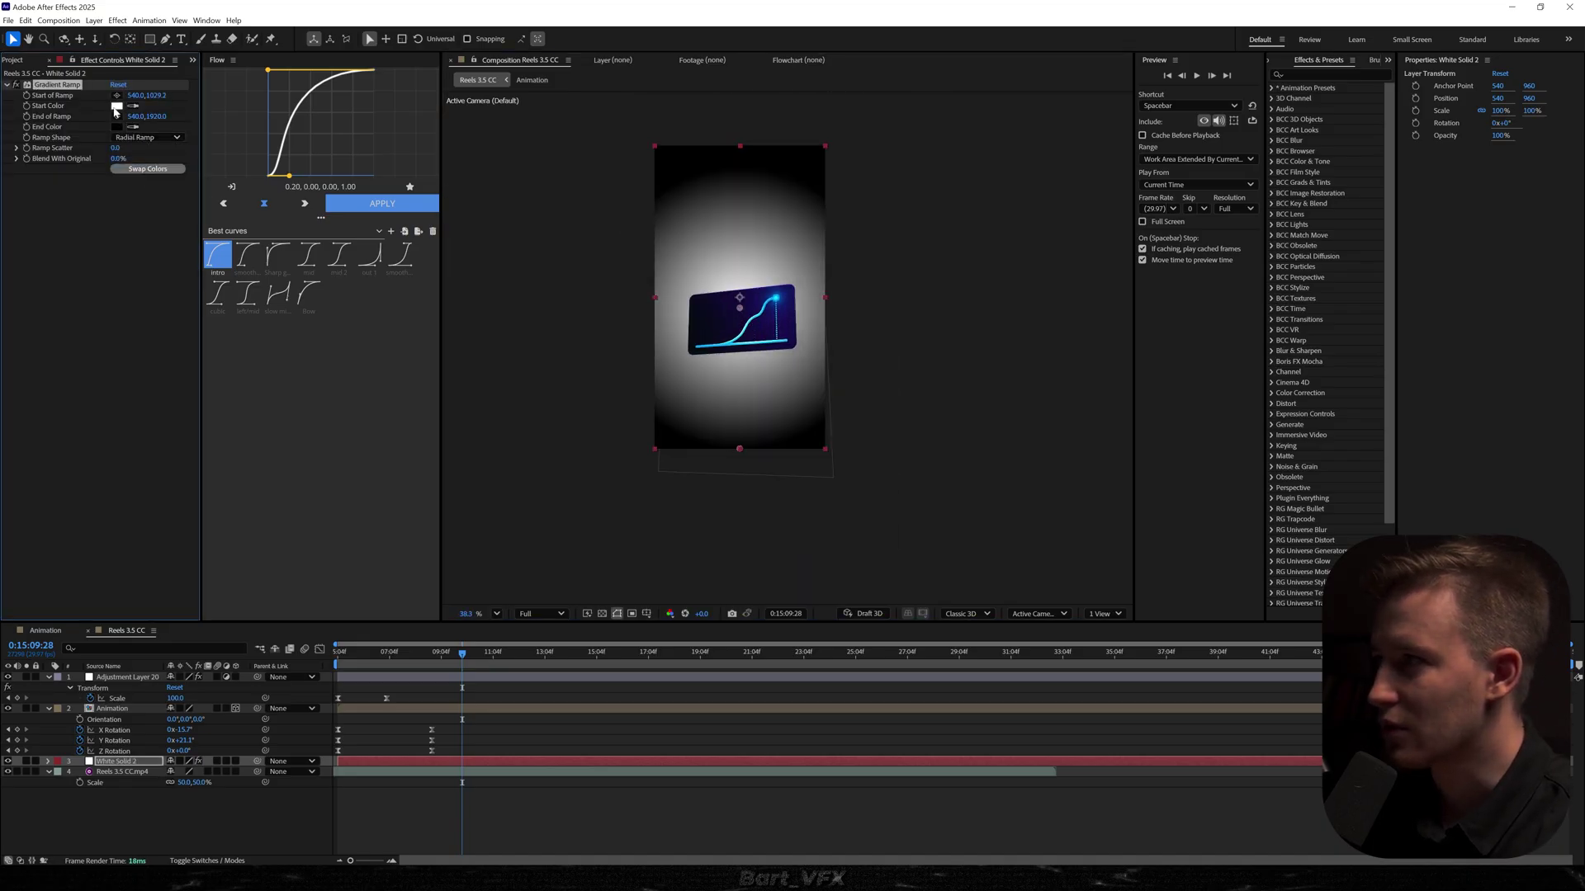
# - Set the ramp's start color to a dark blue-violet and play the graph over the new background
pyautogui.click(117, 105)
pyautogui.moveTo(792, 343); pyautogui.dragTo(947, 360)
pyautogui.moveTo(980, 470); pyautogui.dragTo(964, 379)
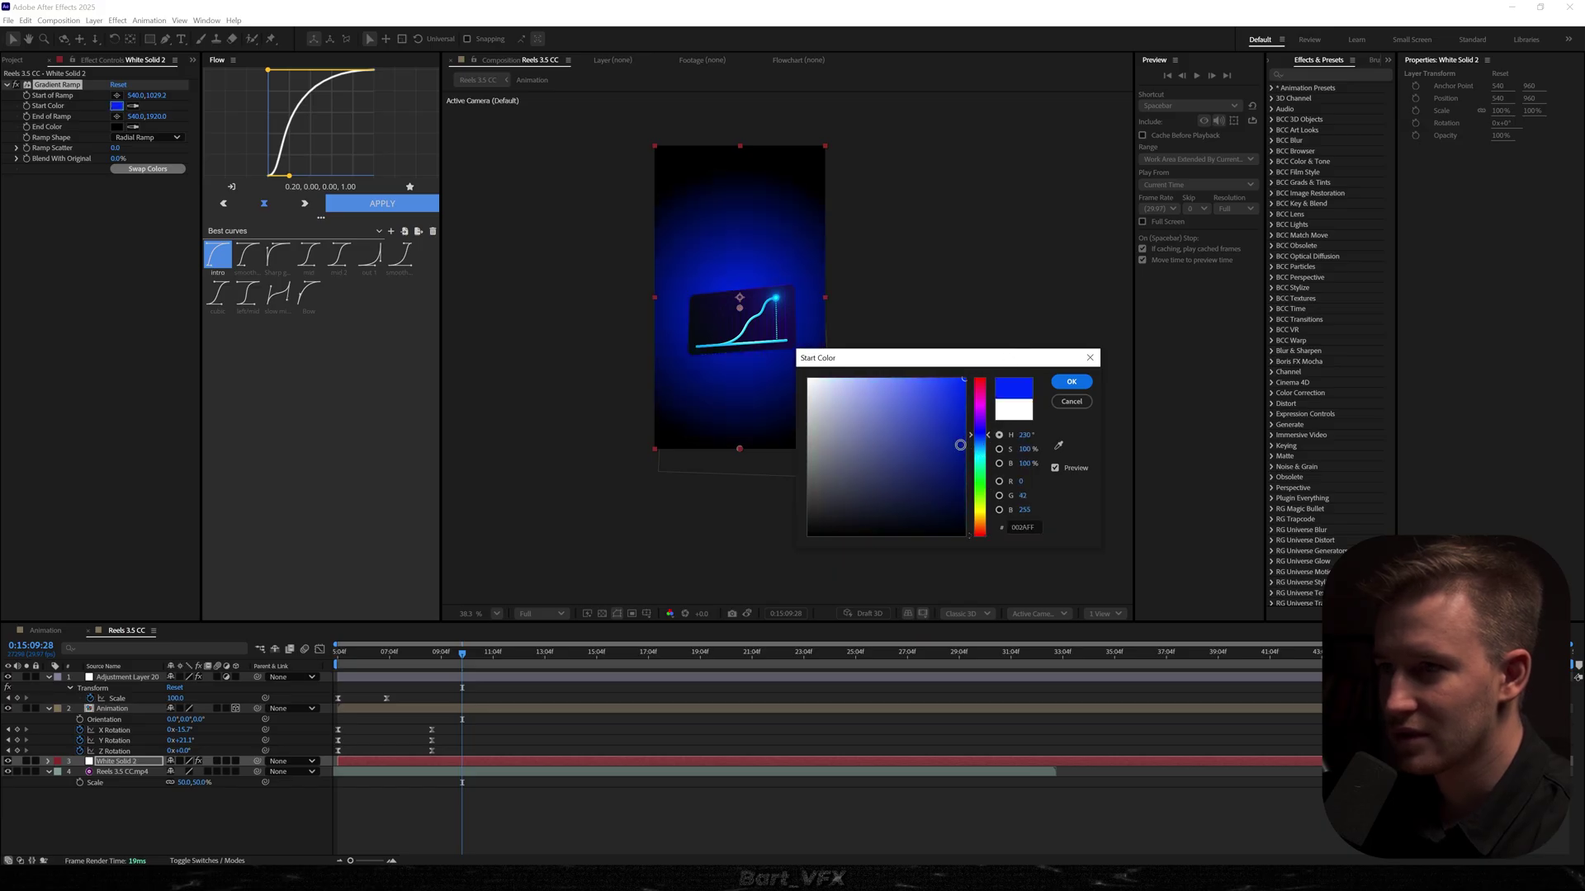
pyautogui.moveTo(960, 445); pyautogui.dragTo(969, 438)
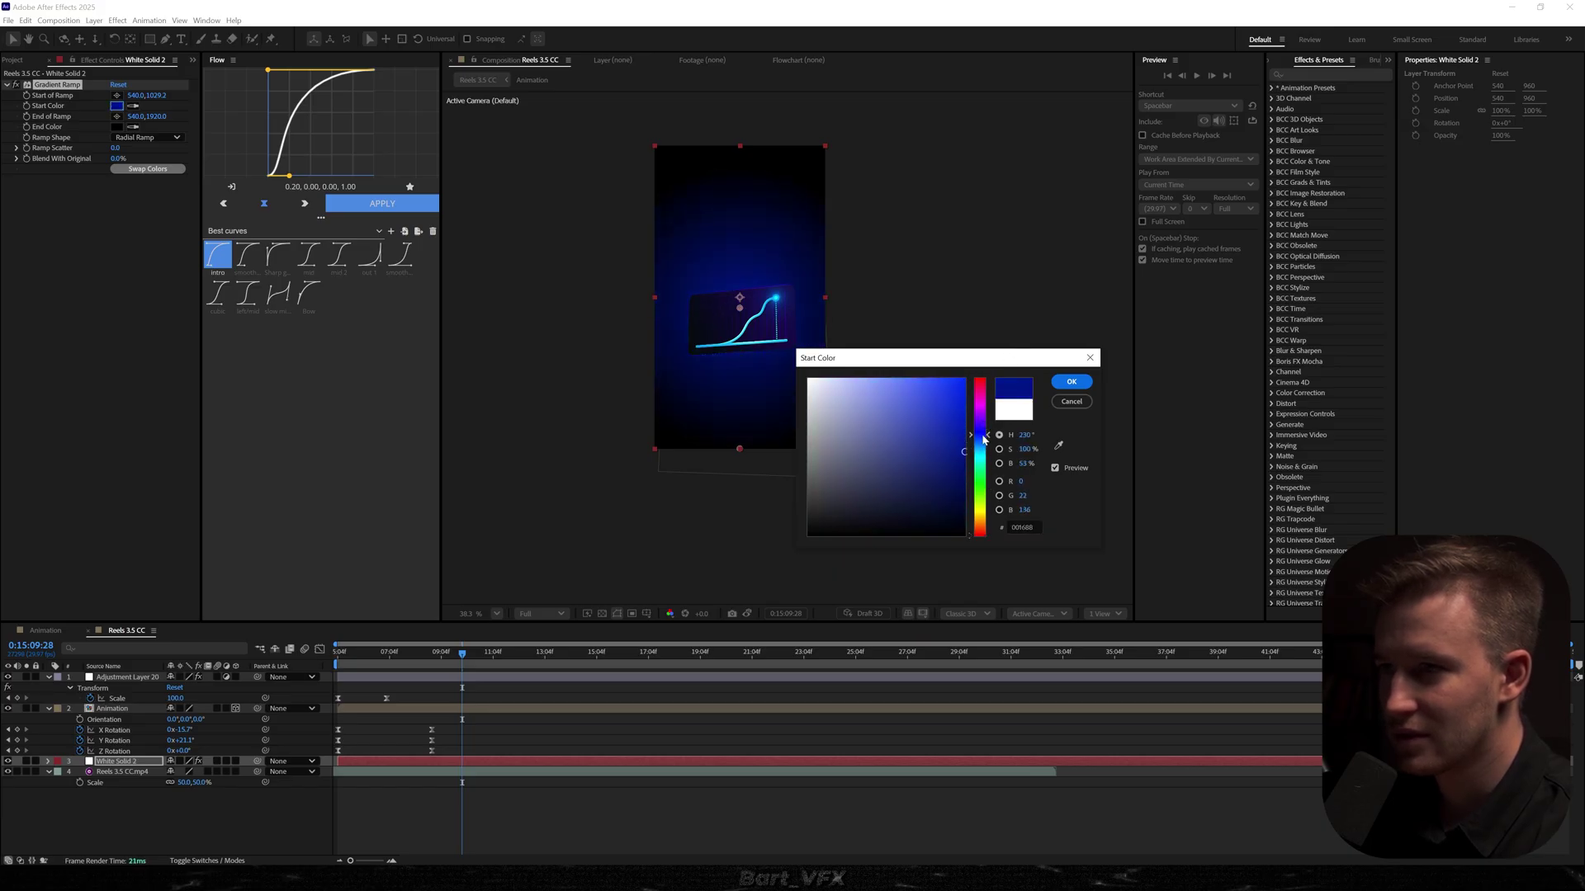
pyautogui.moveTo(983, 439); pyautogui.dragTo(982, 431)
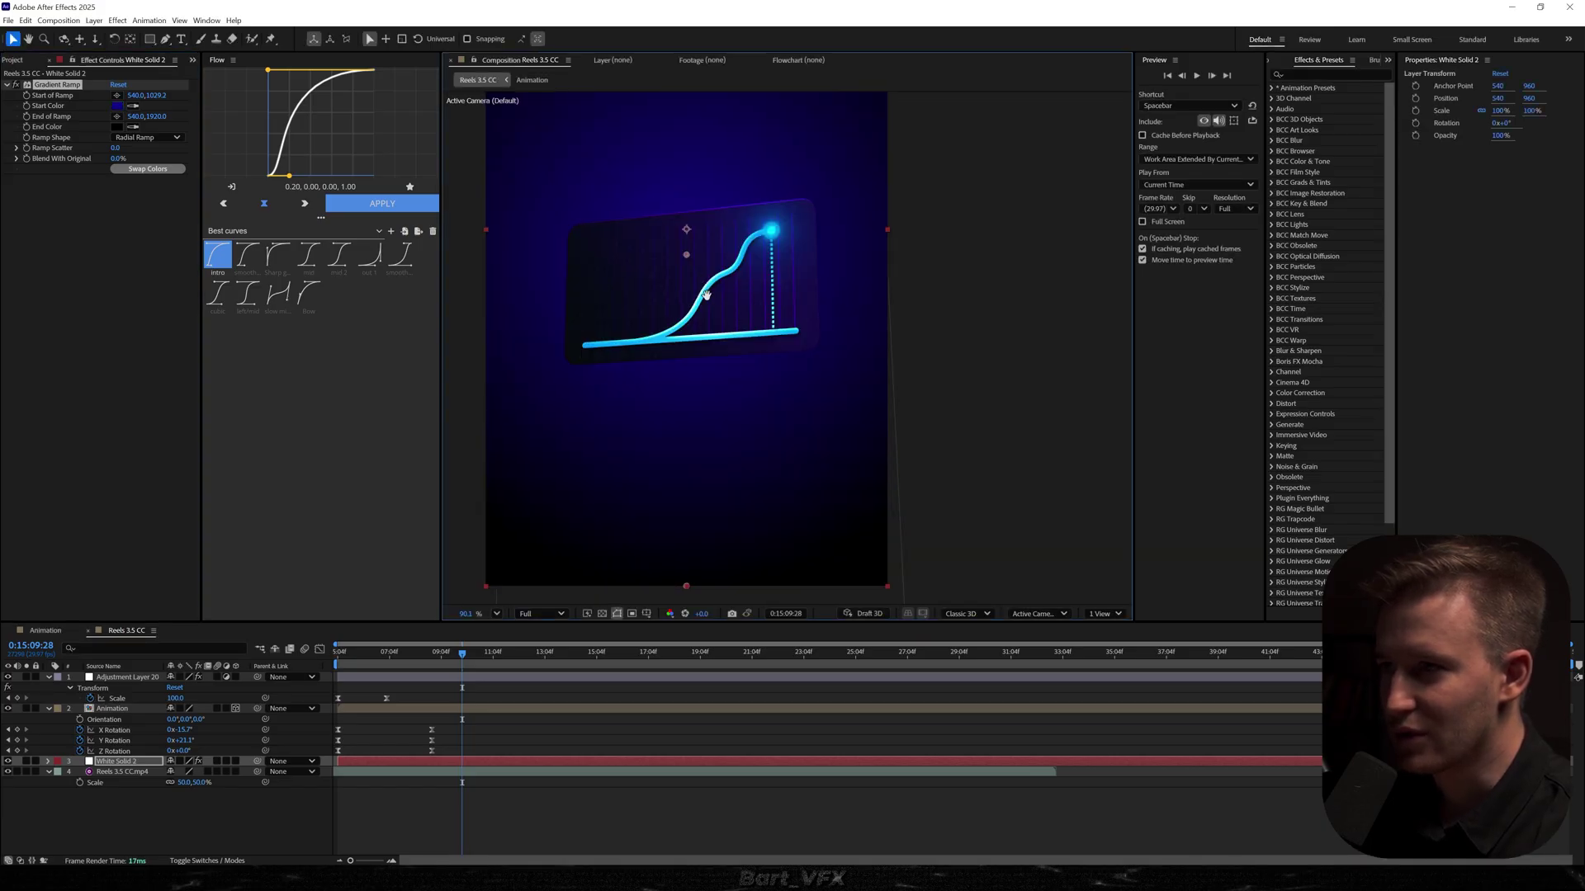
pyautogui.moveTo(704, 282); pyautogui.dragTo(728, 408)
pyautogui.press('v')
pyautogui.press('space')
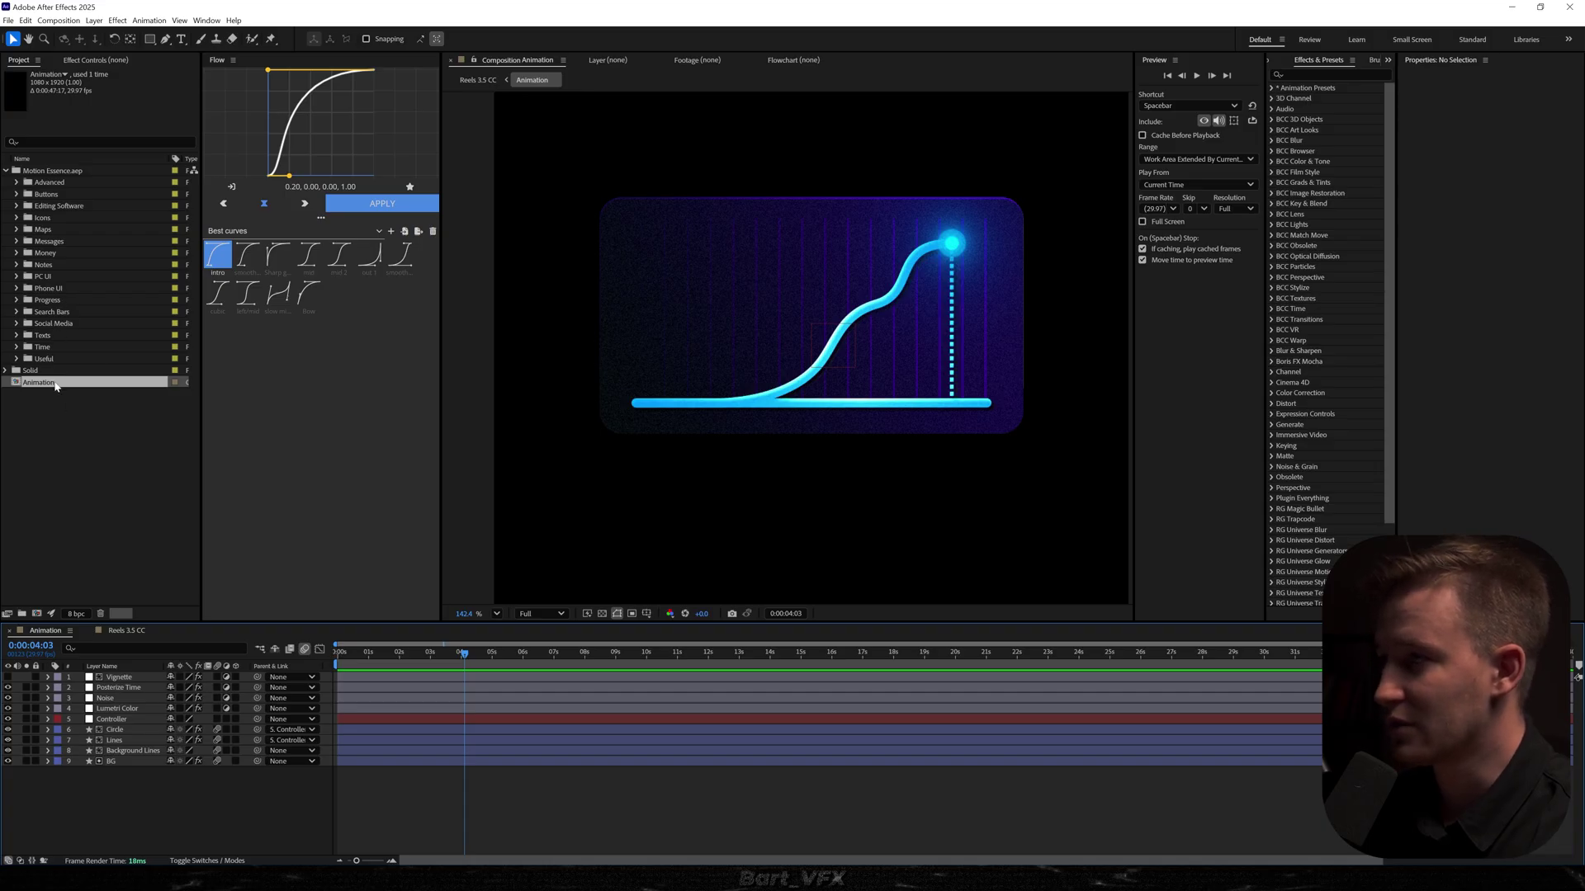
pyautogui.click(137, 631)
pyautogui.click(86, 223)
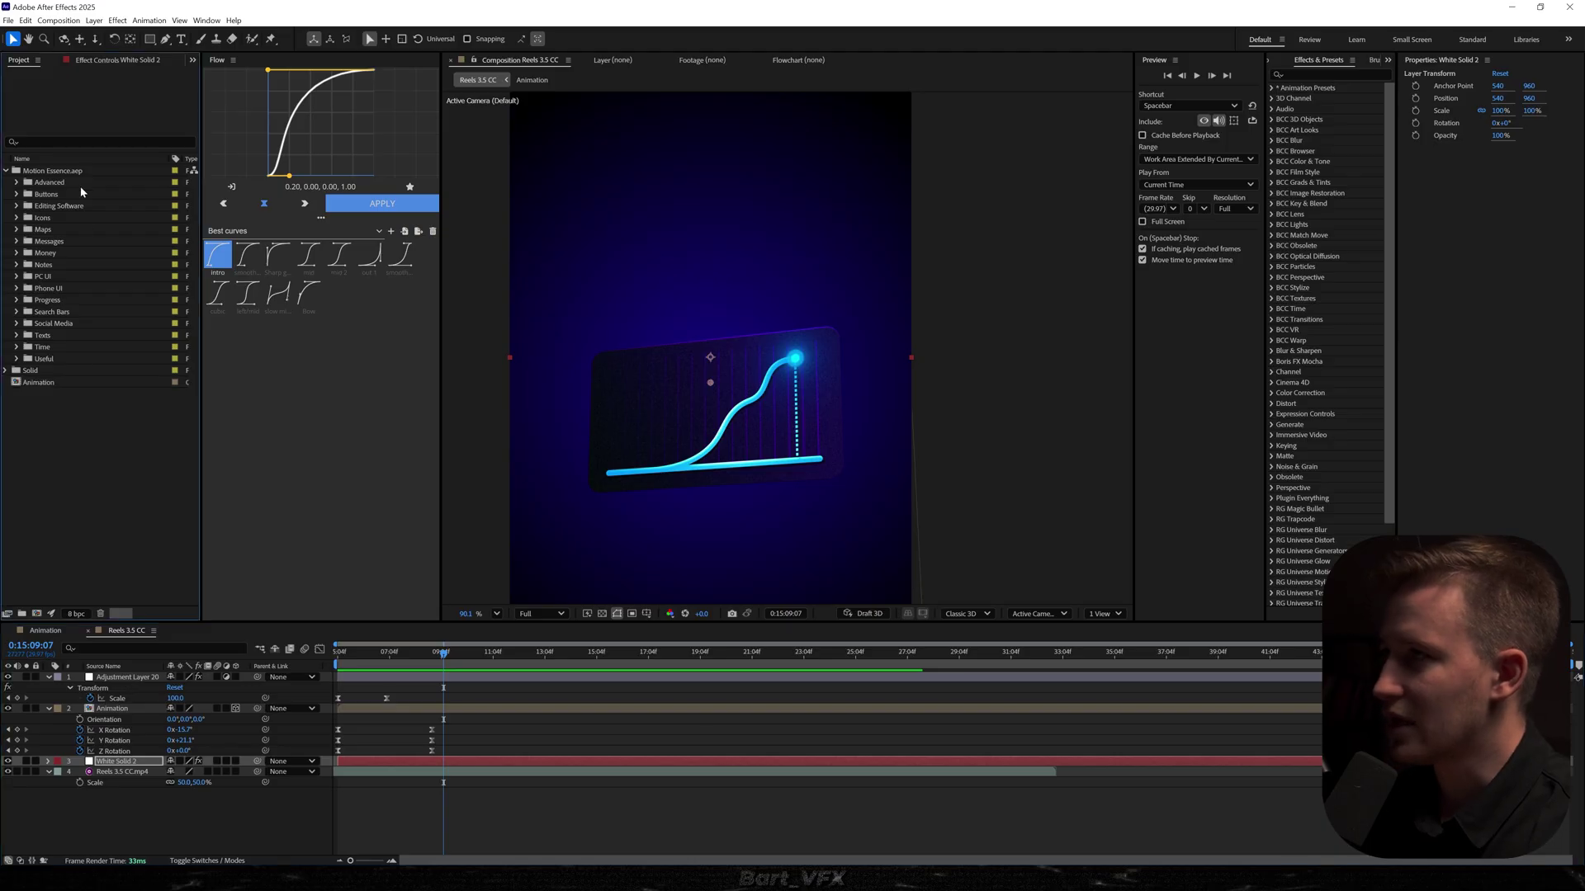
pyautogui.click(9, 20)
pyautogui.moveTo(124, 138)
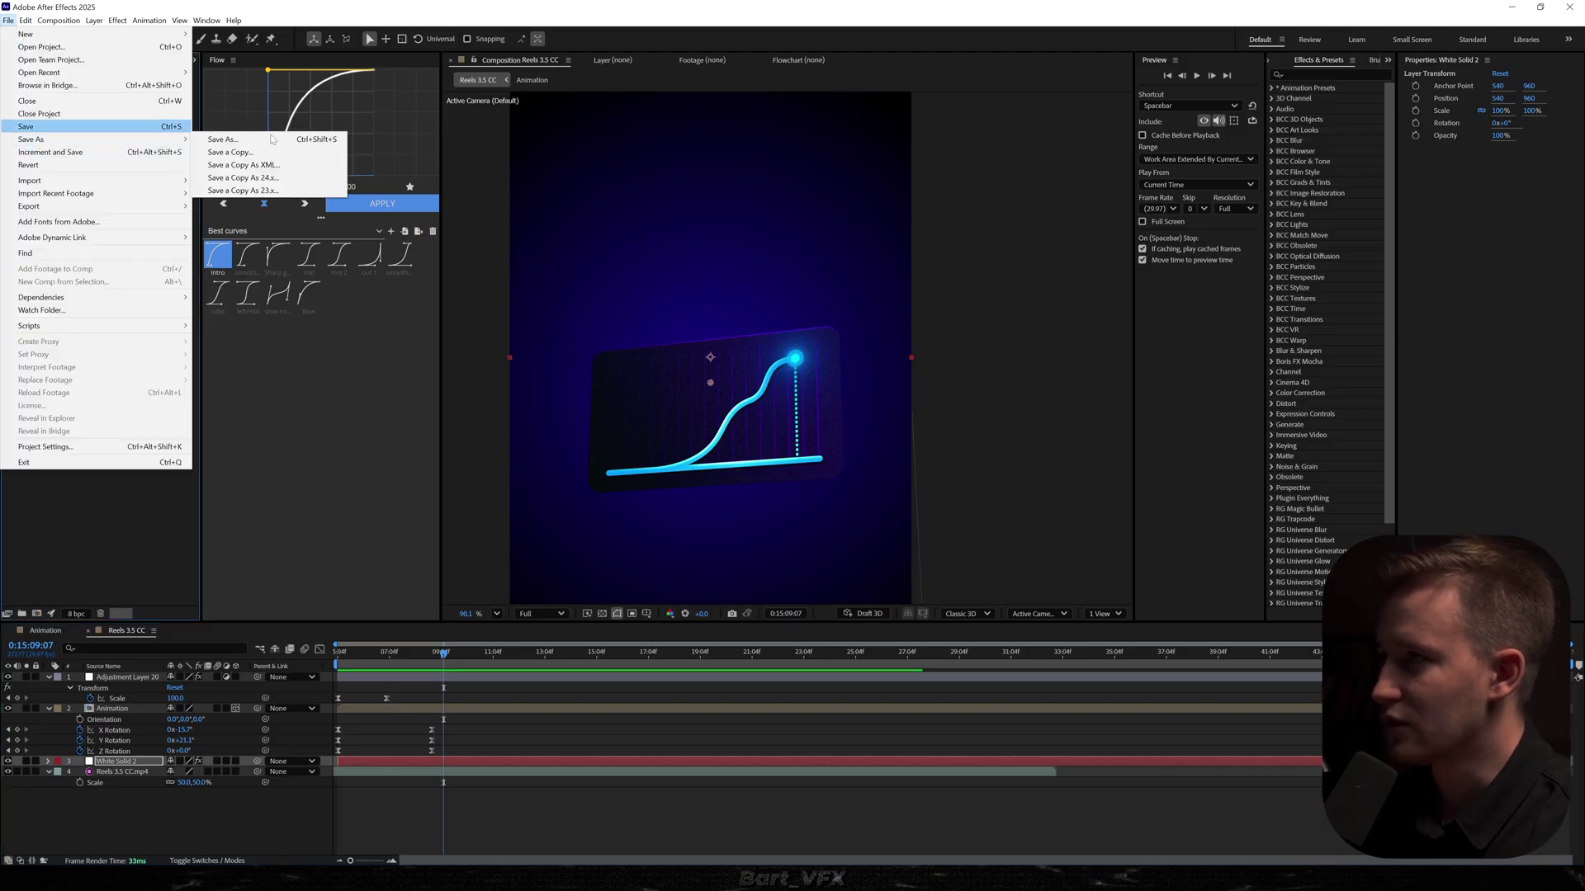
pyautogui.click(116, 551)
pyautogui.rightClick(97, 404)
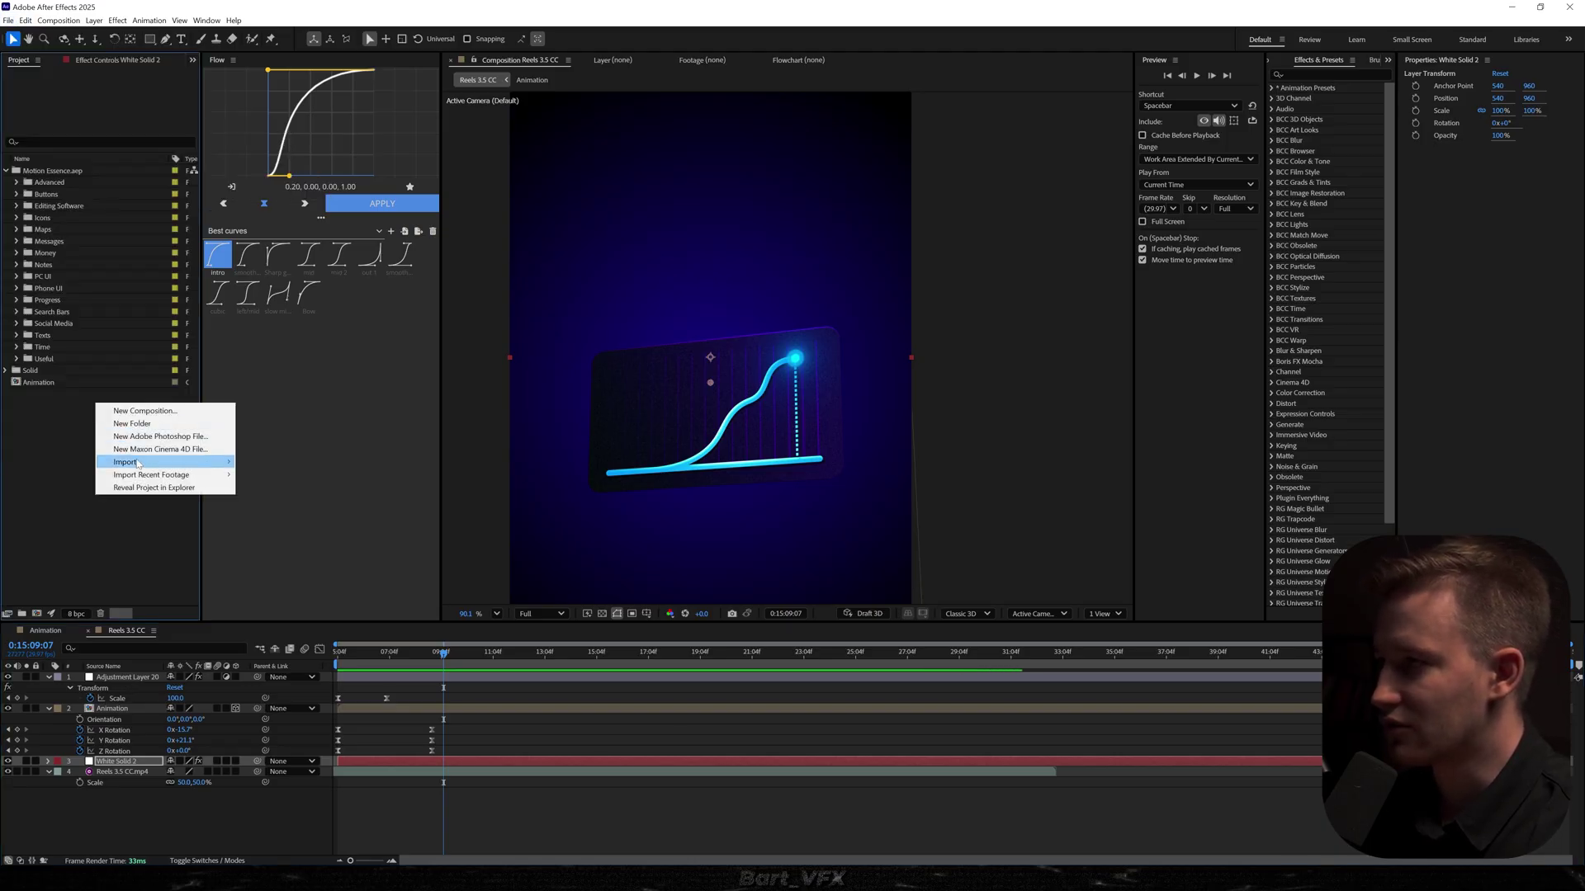
pyautogui.moveTo(165, 462)
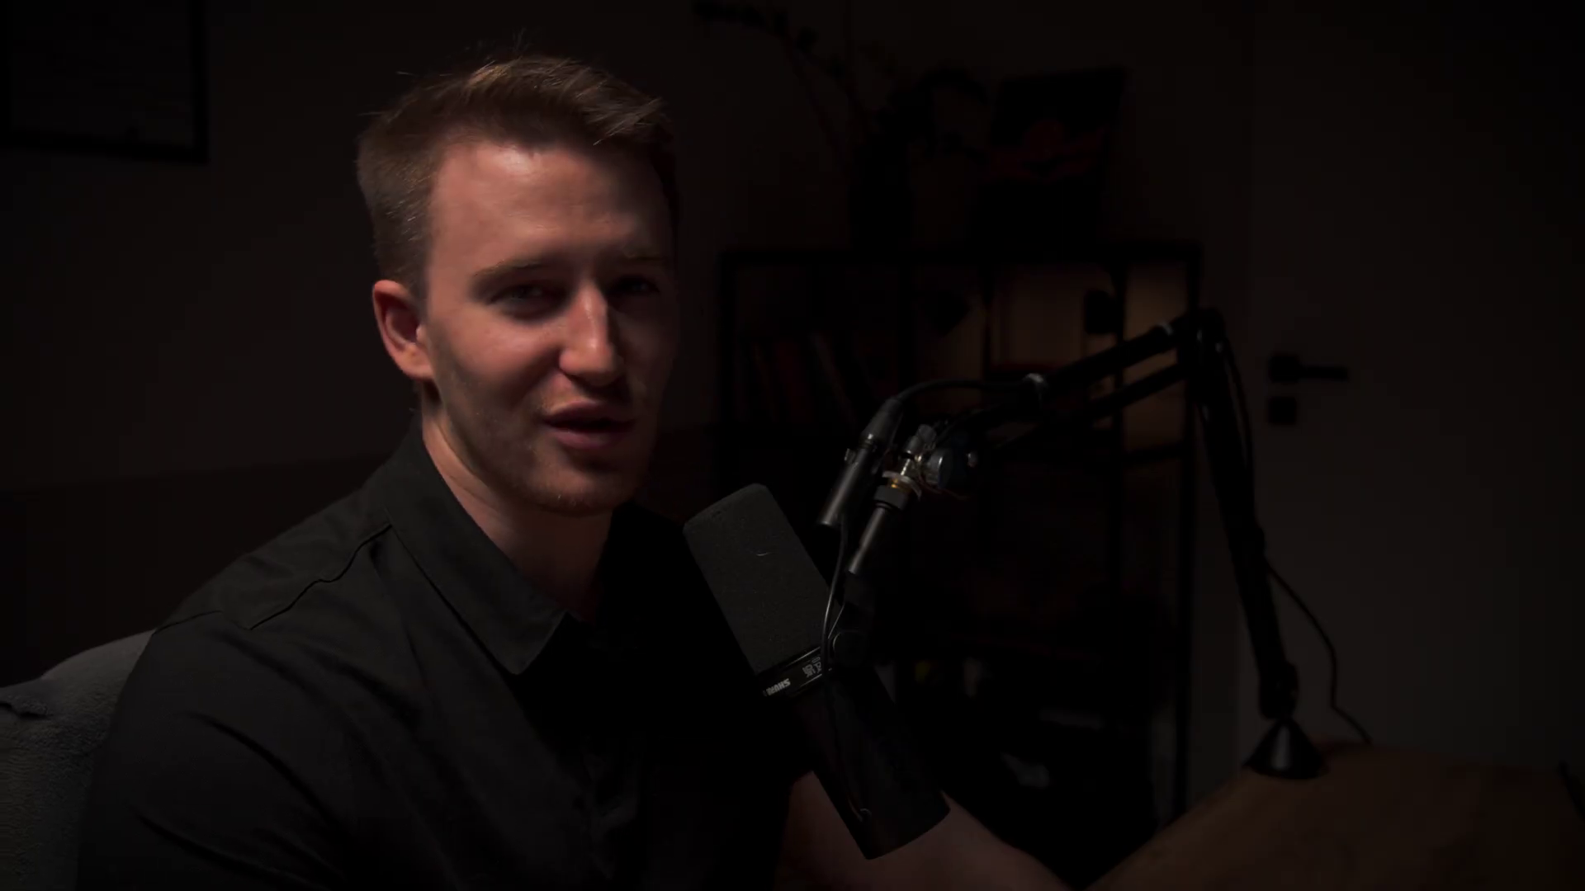